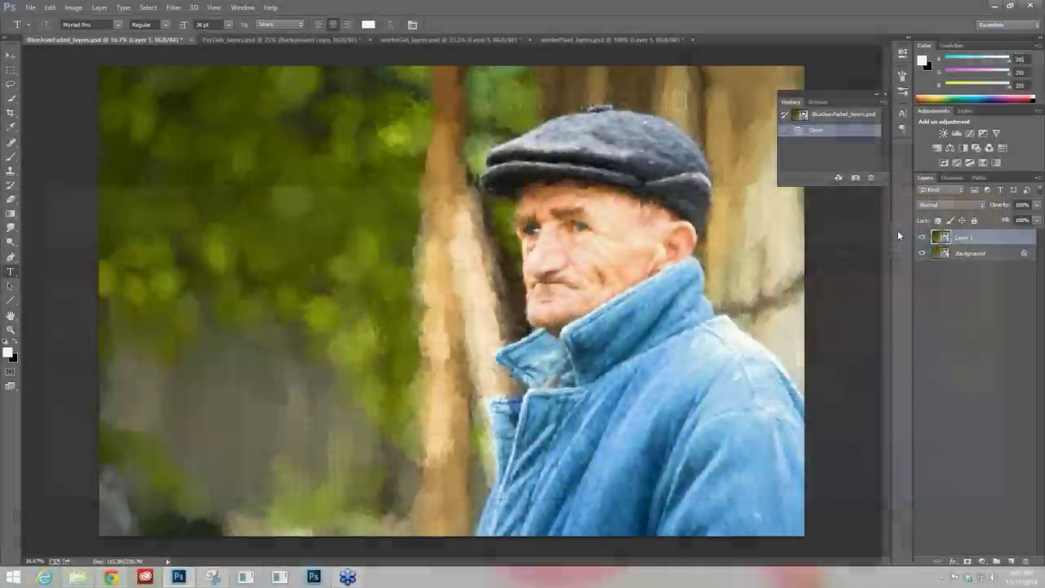
- Hide Layer 1 and duplicate the Background layer
left_click(924, 238)
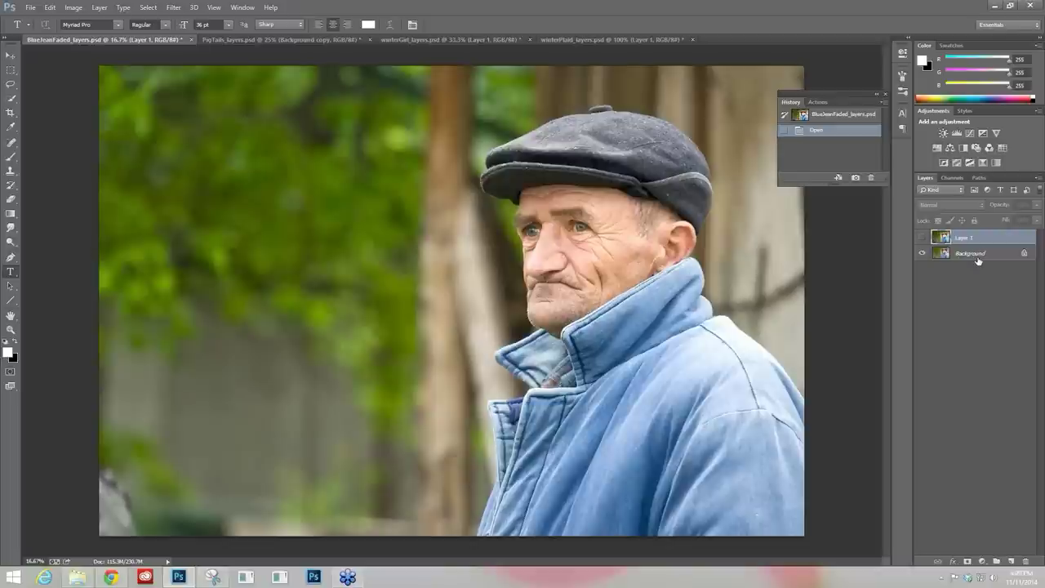
left_click(979, 262)
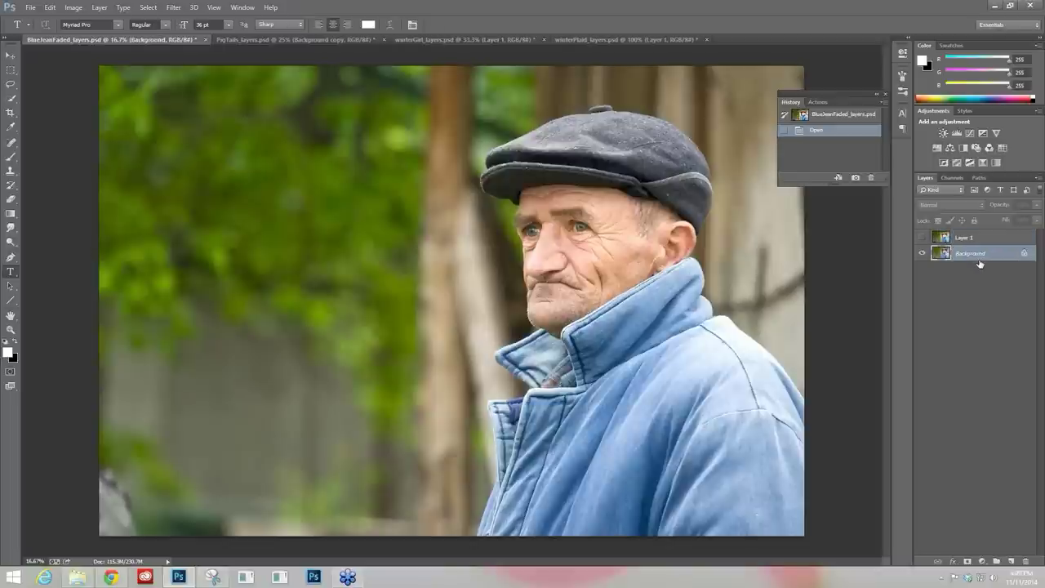
key("ctrl+j")
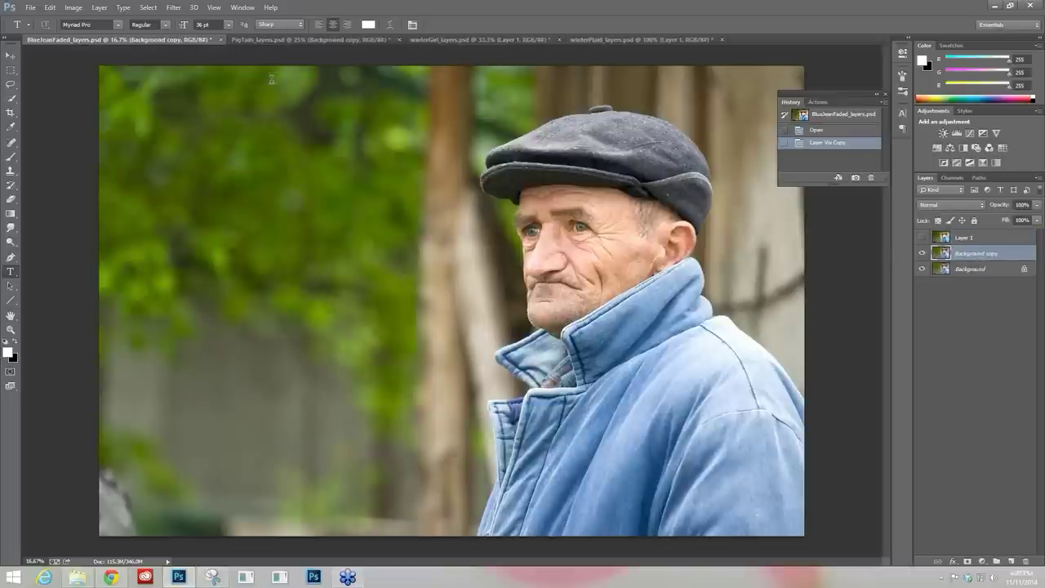
- Launch the Topaz Impression filter on the duplicated background layer
left_click(171, 7)
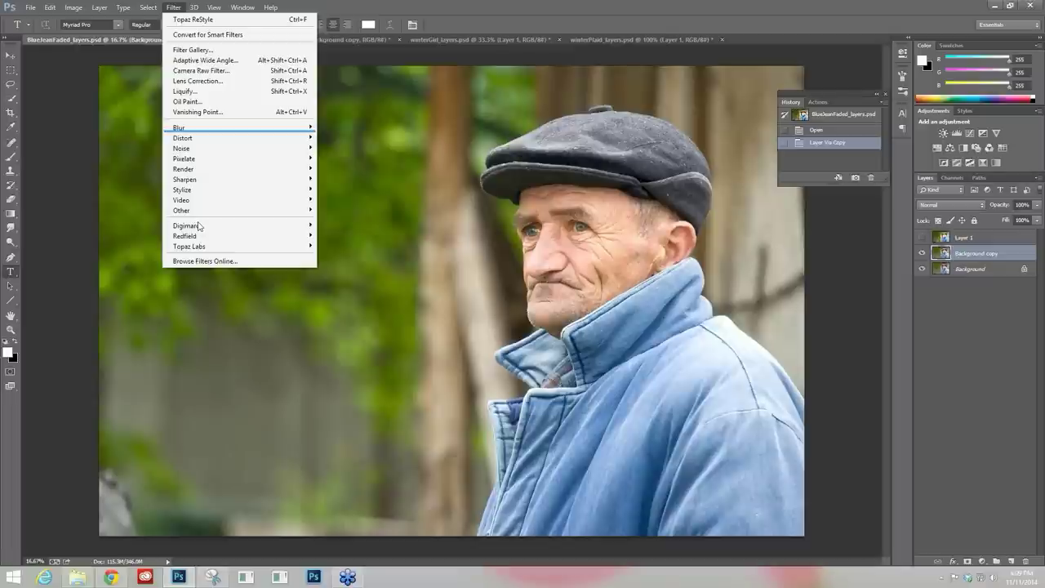
mouse_move(202, 247)
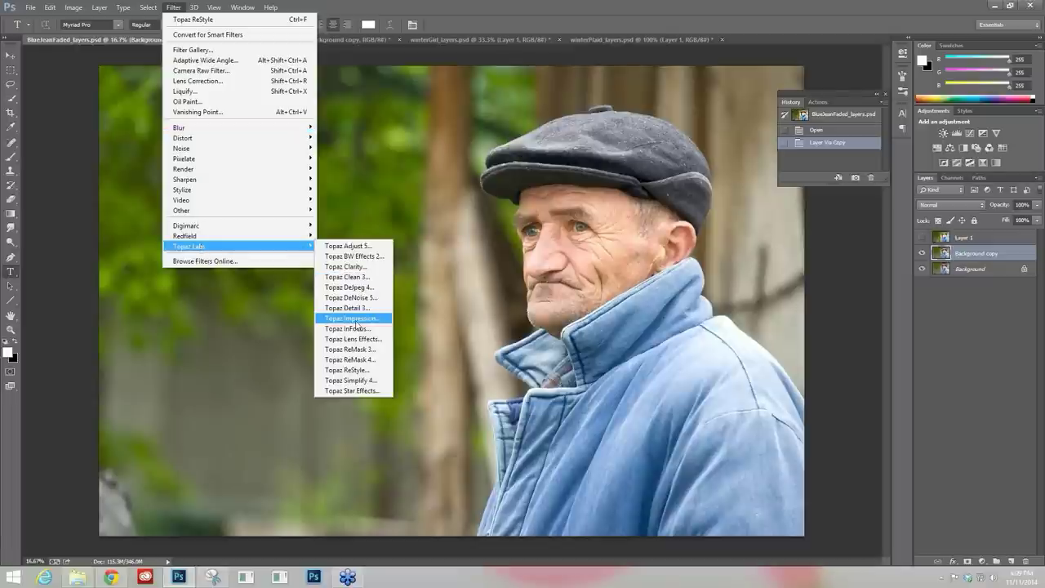
left_click(369, 318)
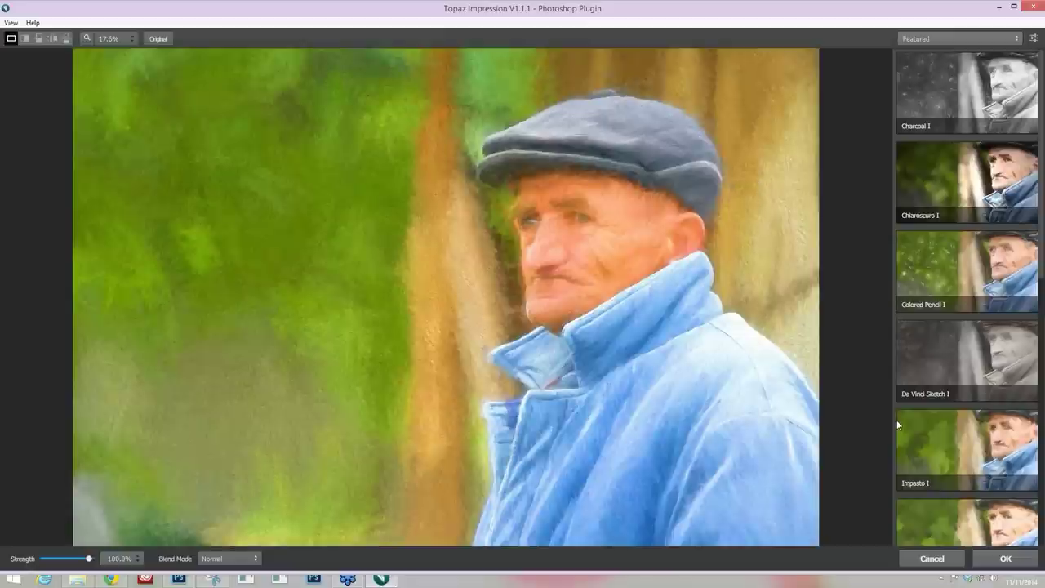
- Reset all Topaz Impression adjustments to their defaults and return to the preset list
left_click(1032, 39)
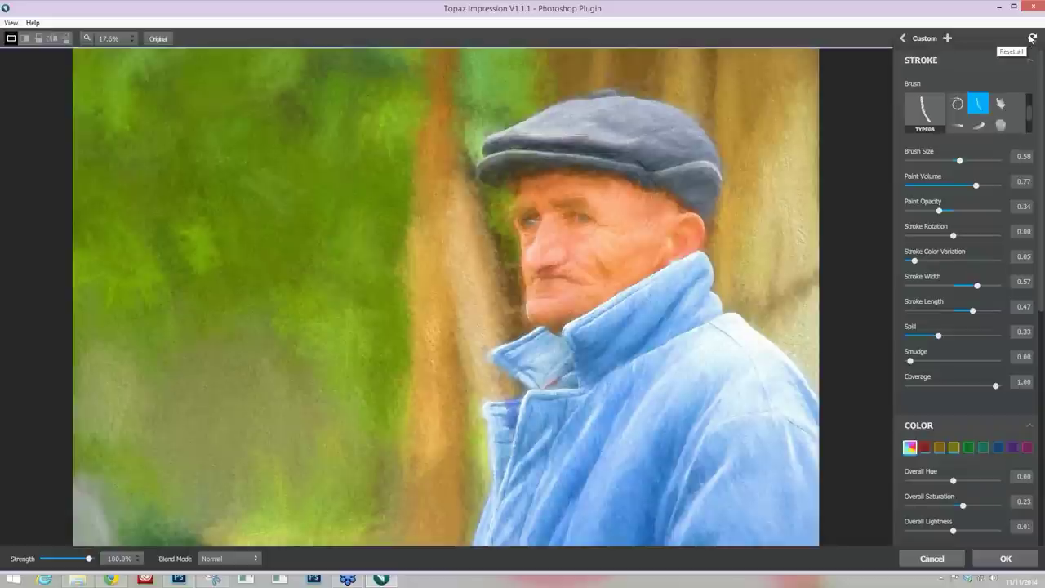
left_click(1032, 38)
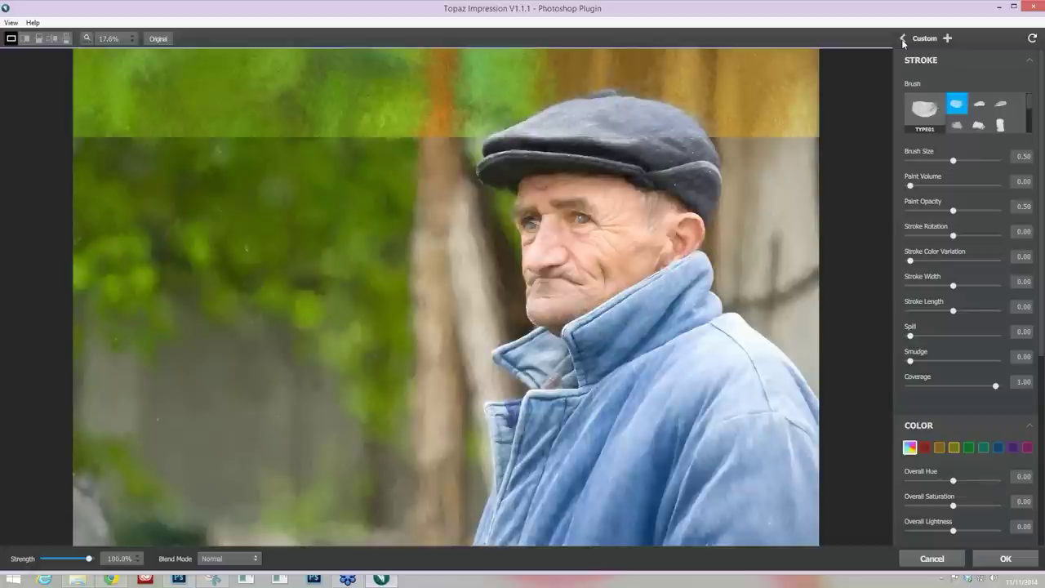
left_click(903, 38)
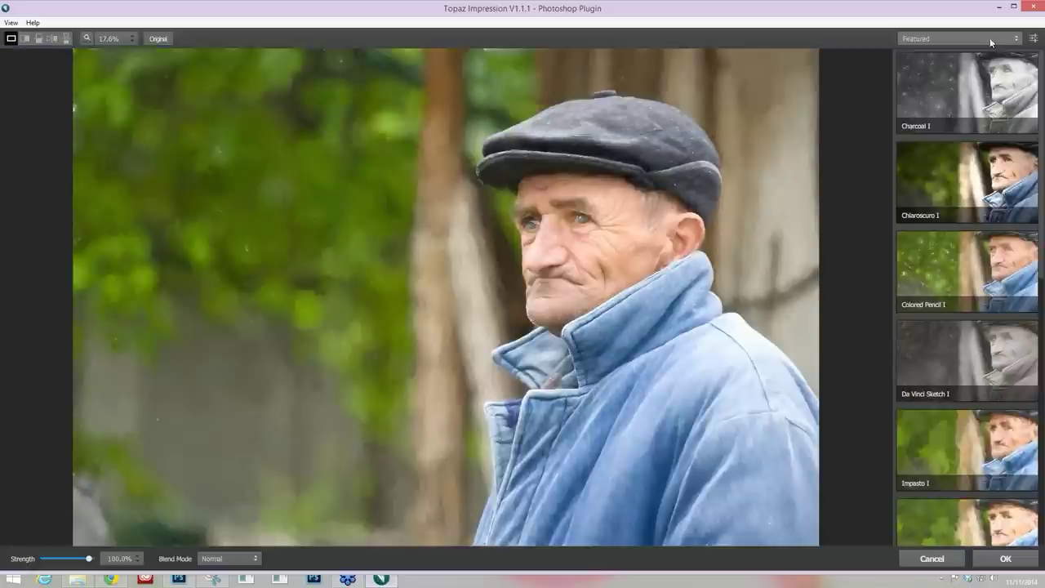
- Preview the Featured presets on the portrait one after another, from Charcoal I through Impasto I
left_click(998, 84)
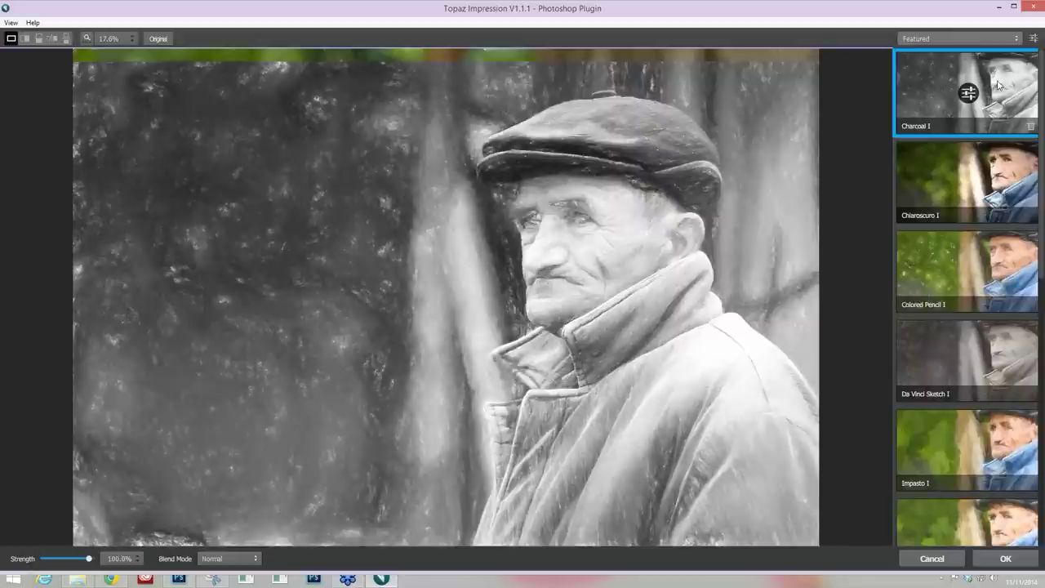
key("Down")
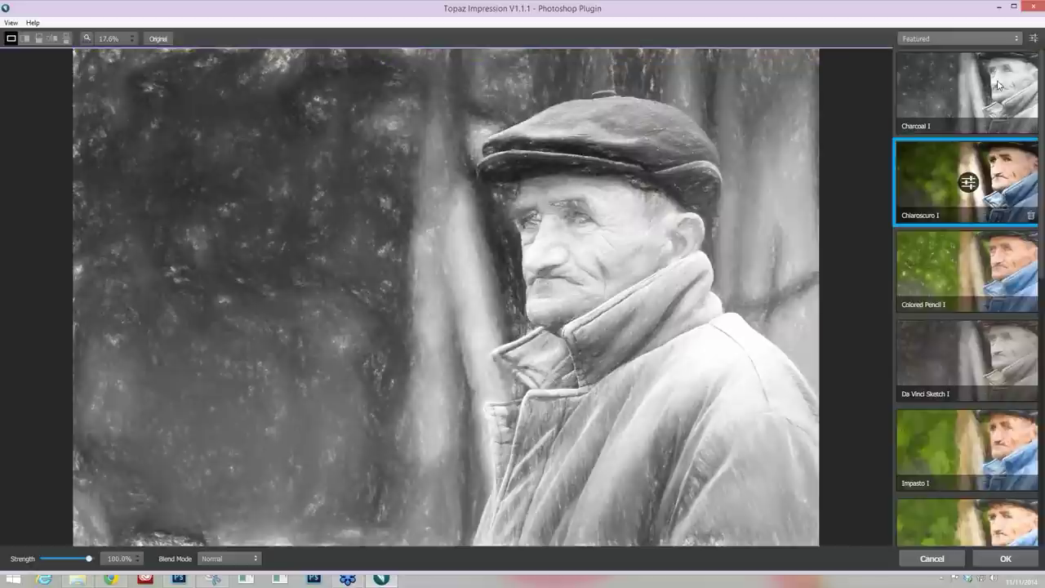
key("Down")
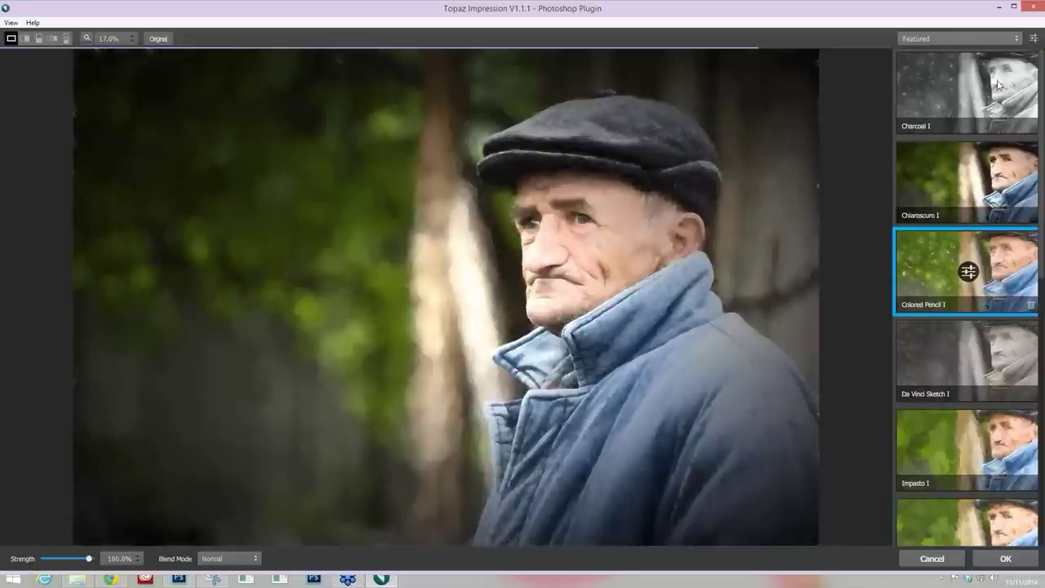
key("Down")
key("Down")
- Switch the preset collection to Painting and apply the Rembrandt Portrait I preset
left_click(1014, 41)
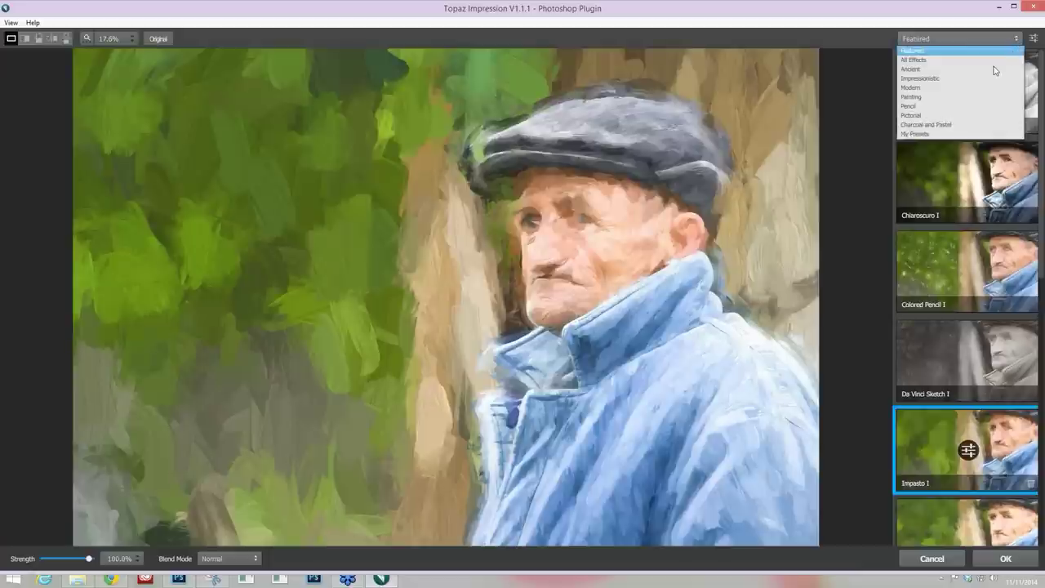
left_click(951, 98)
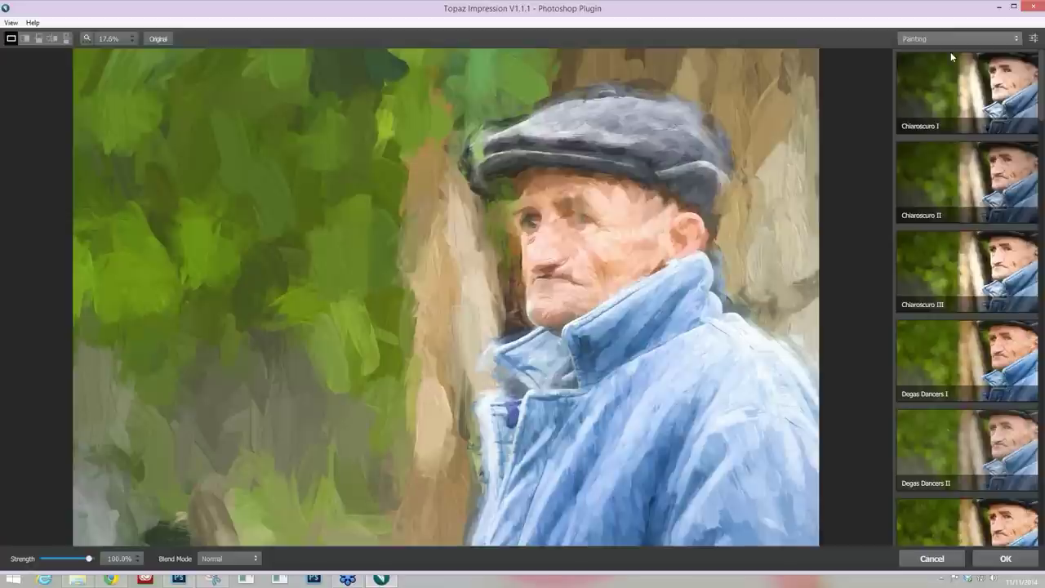
scroll(956, 218, "down", 3)
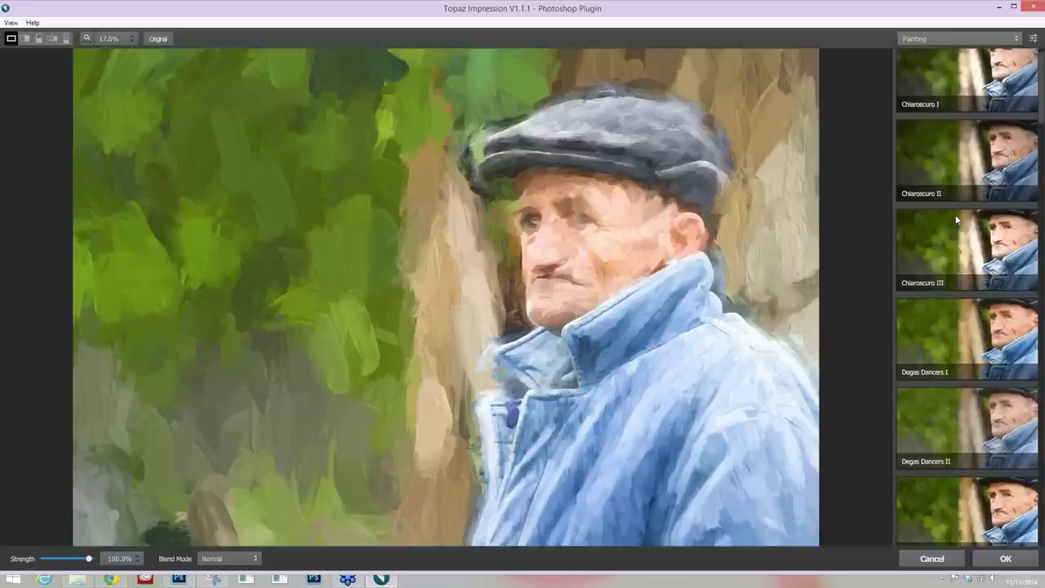
scroll(956, 218, "down", 3)
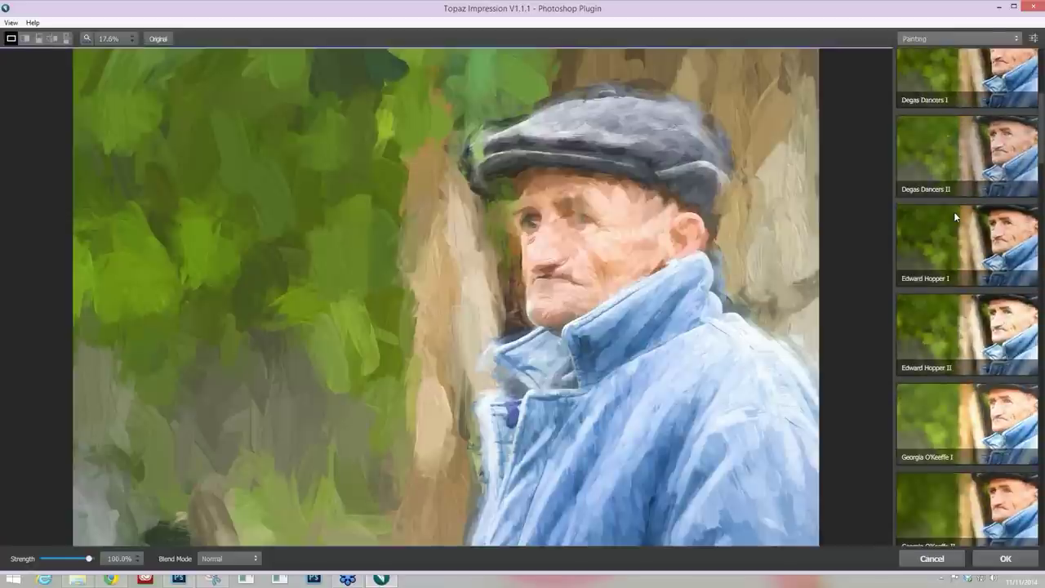
scroll(955, 216, "down", 8)
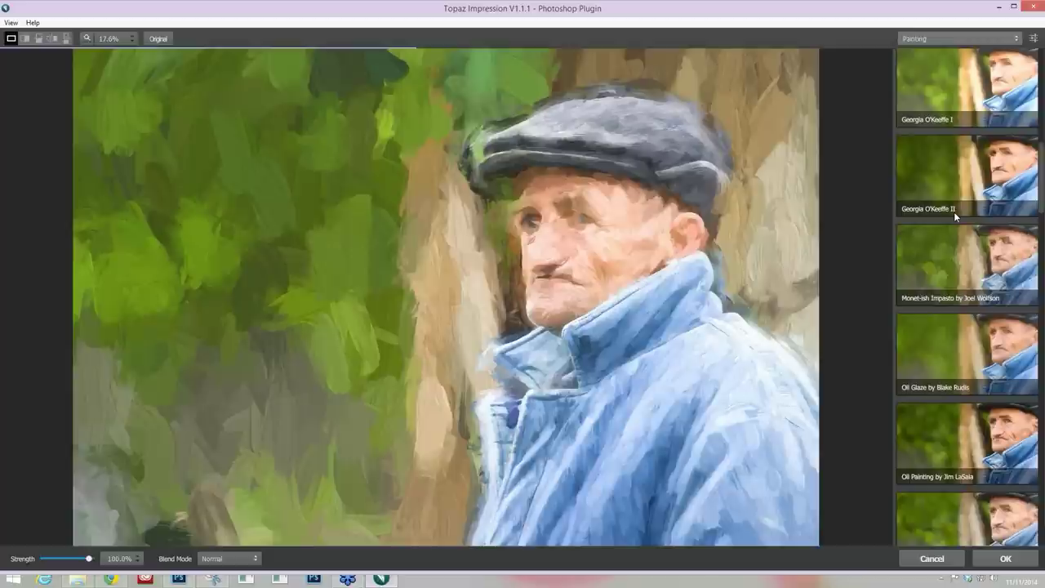
scroll(952, 214, "down", 1)
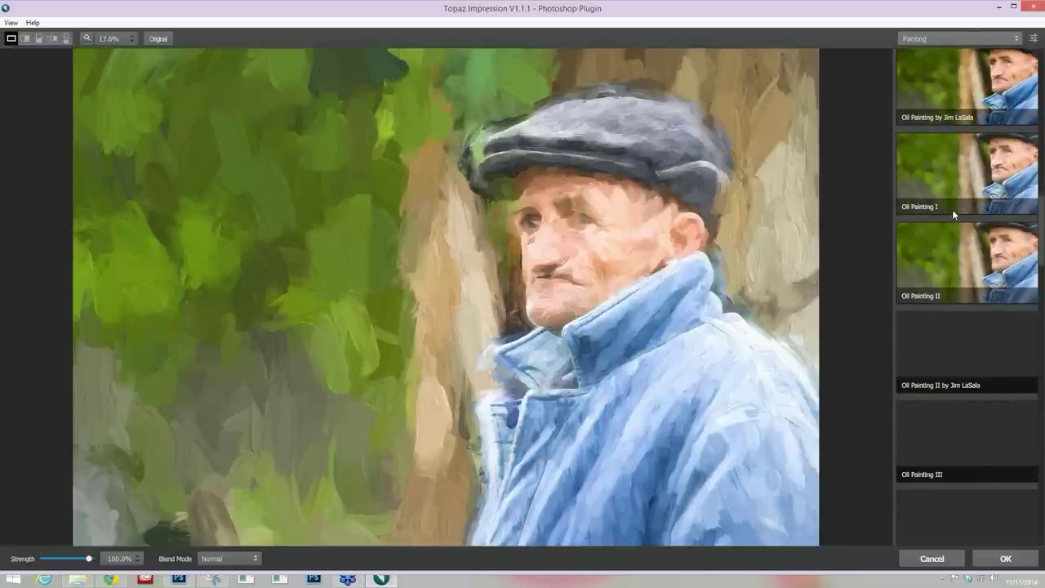
scroll(953, 214, "down", 4)
scroll(952, 209, "down", 10)
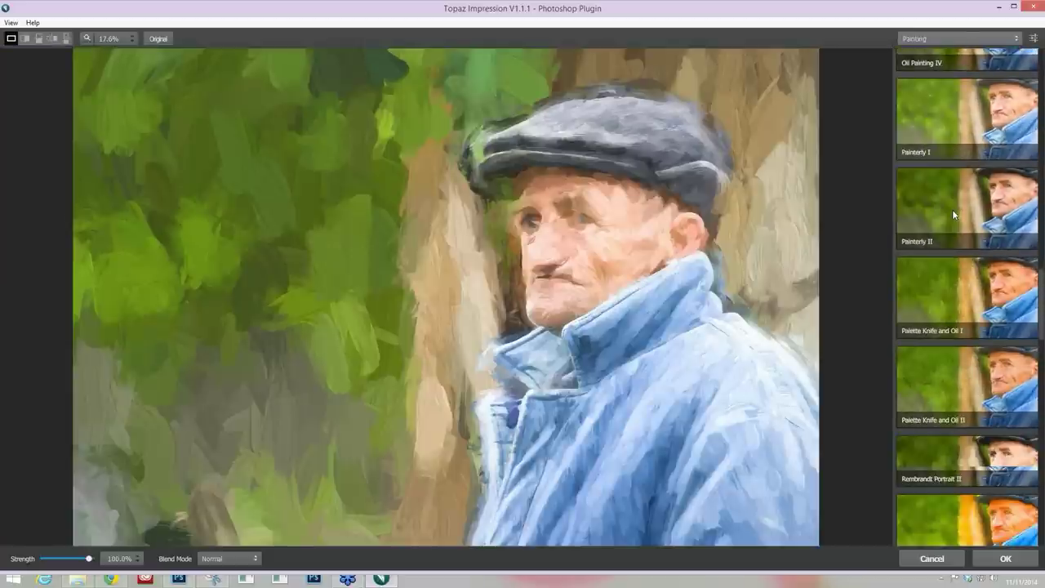
scroll(954, 232, "down", 1)
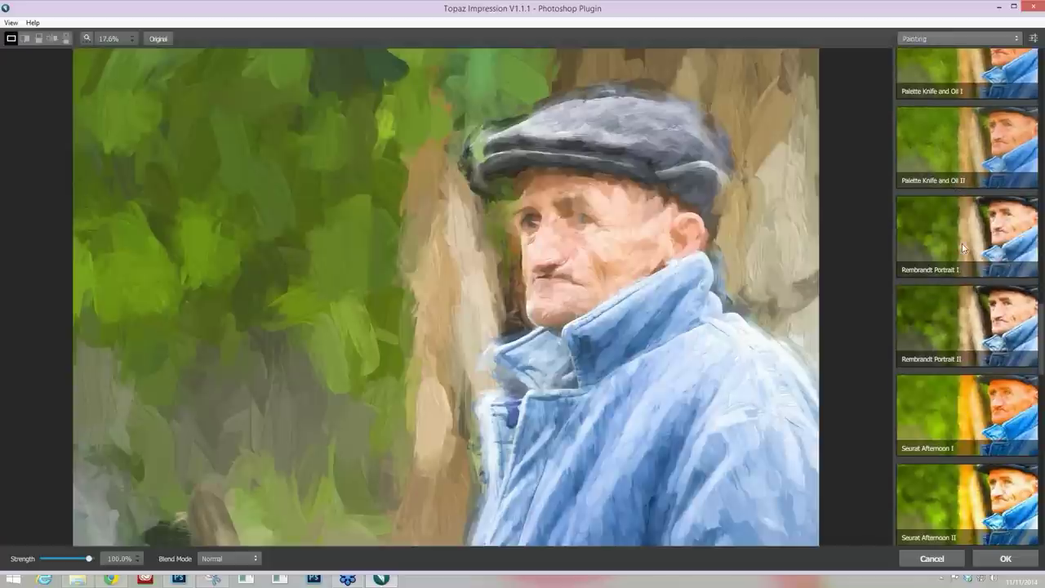
left_click(963, 247)
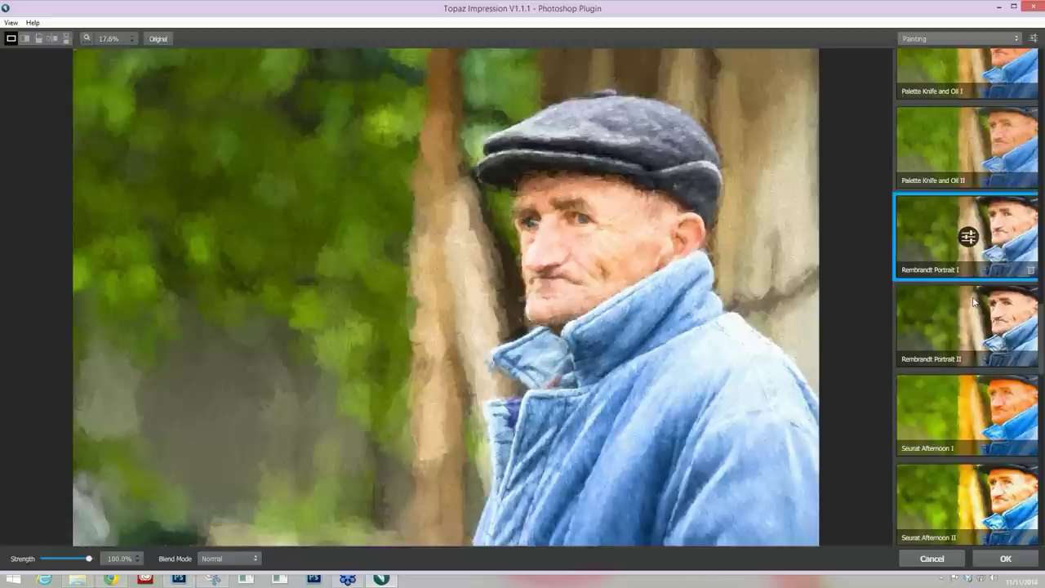
- Preview the Rembrandt Portrait II preset and examine its brushwork on the man's face up close
left_click(973, 301)
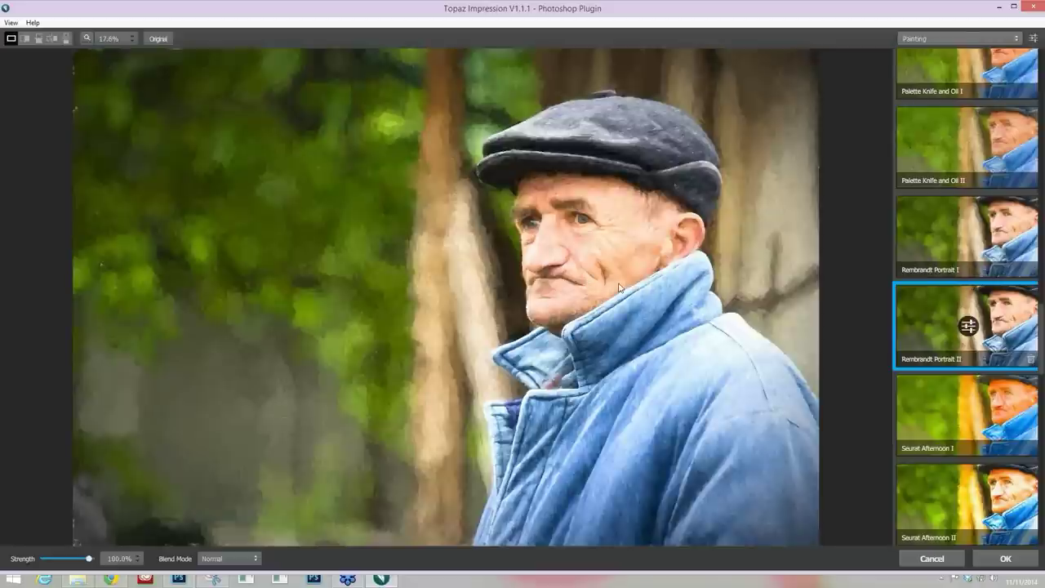
scroll(619, 287, "up", 1)
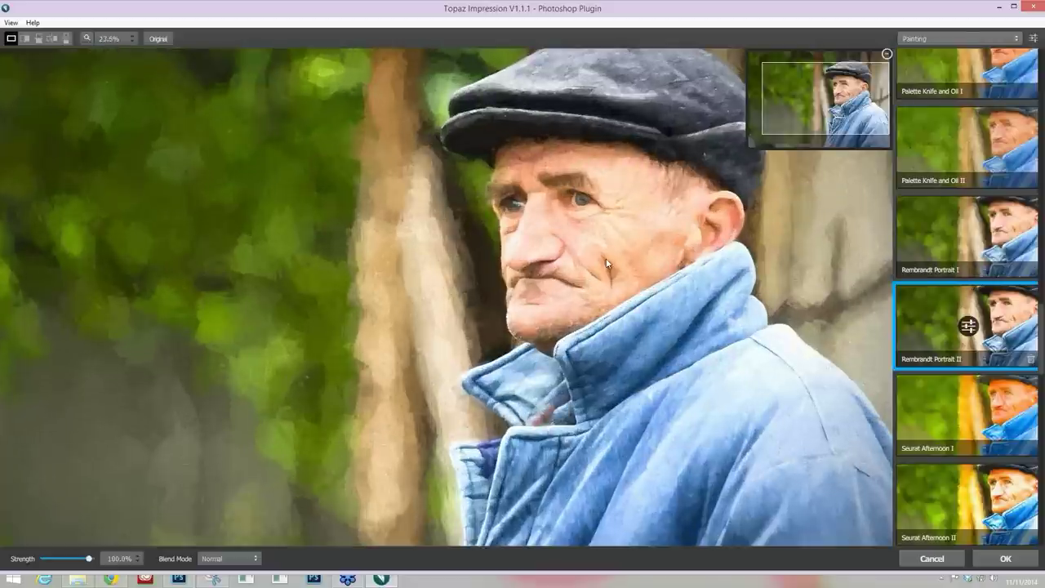
scroll(607, 263, "up", 2)
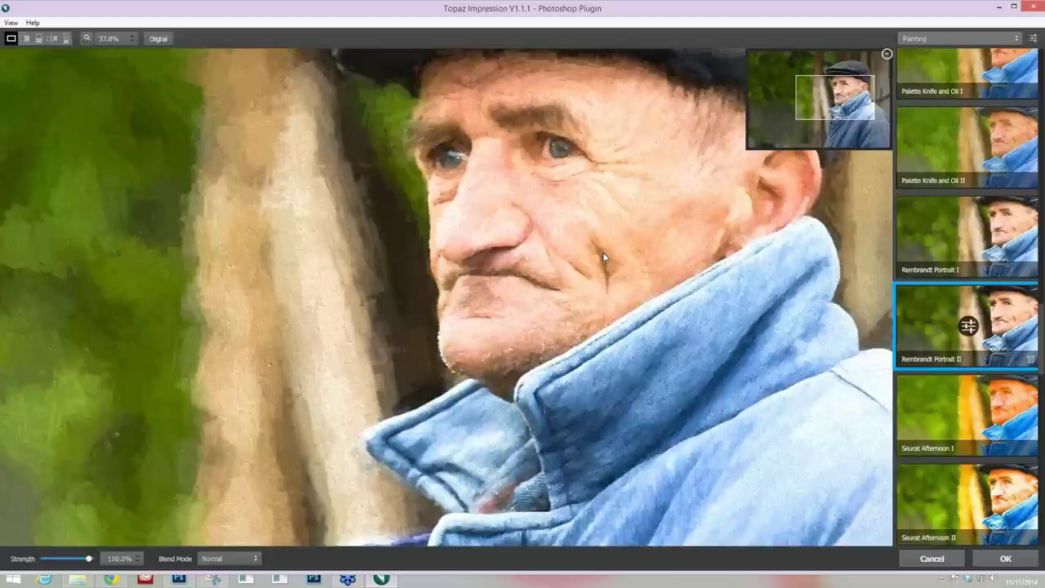
scroll(603, 256, "down", 1)
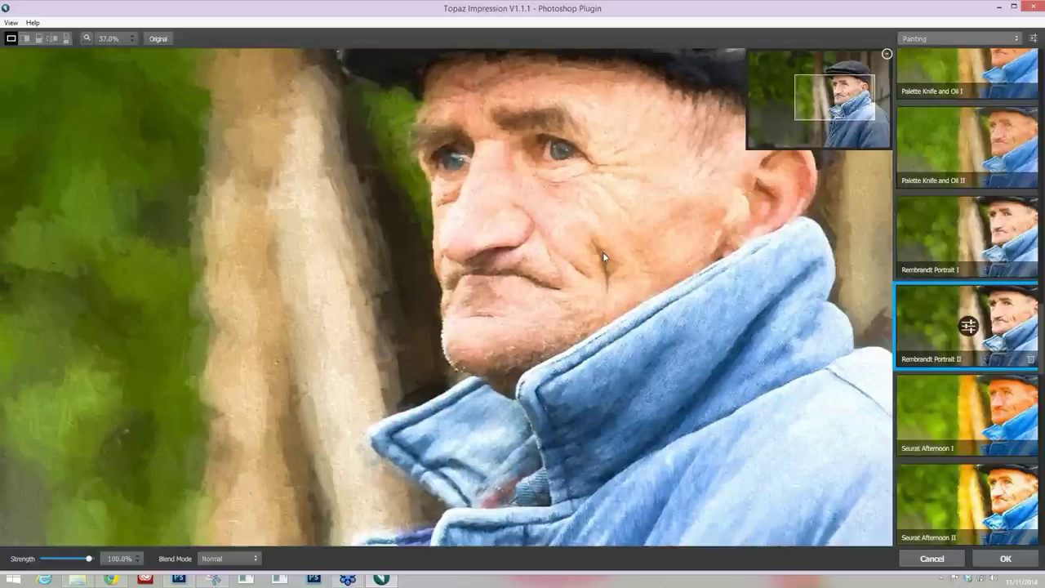
scroll(604, 255, "down", 3)
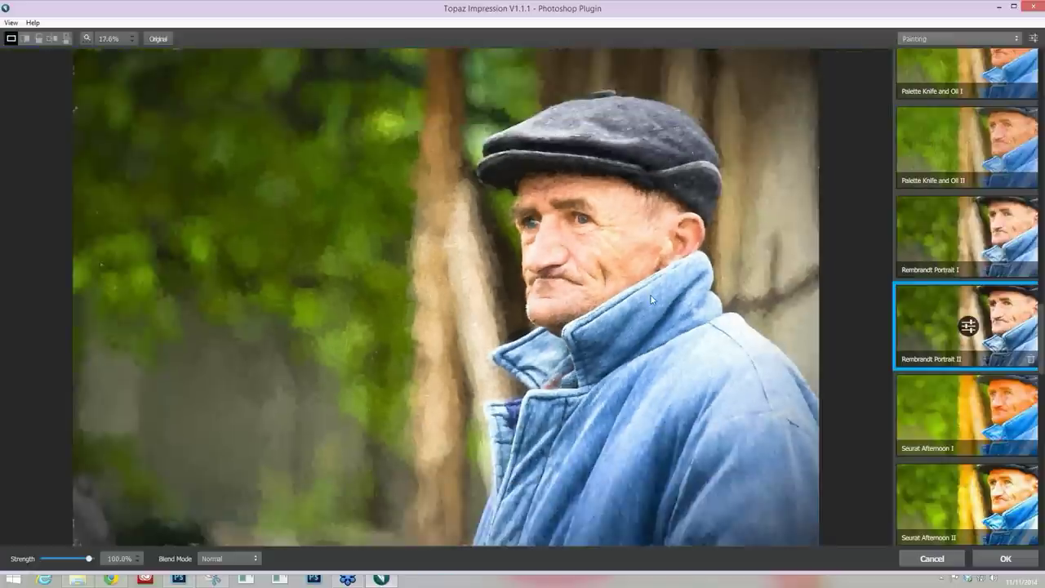
- Reapply the Rembrandt Portrait I preset and inspect the strokes on the face and cap up close
key("Up")
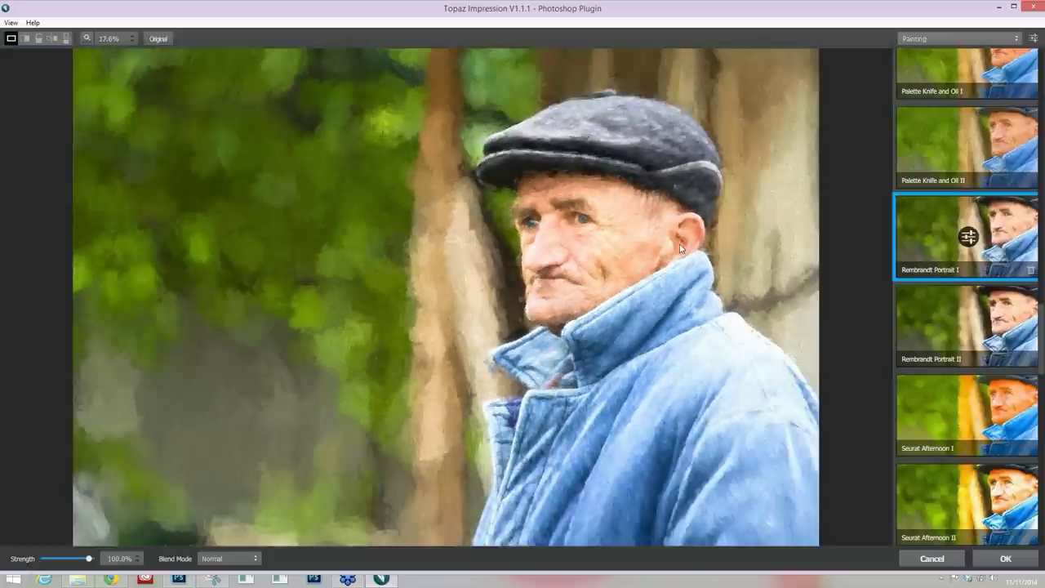
scroll(680, 247, "up", 3)
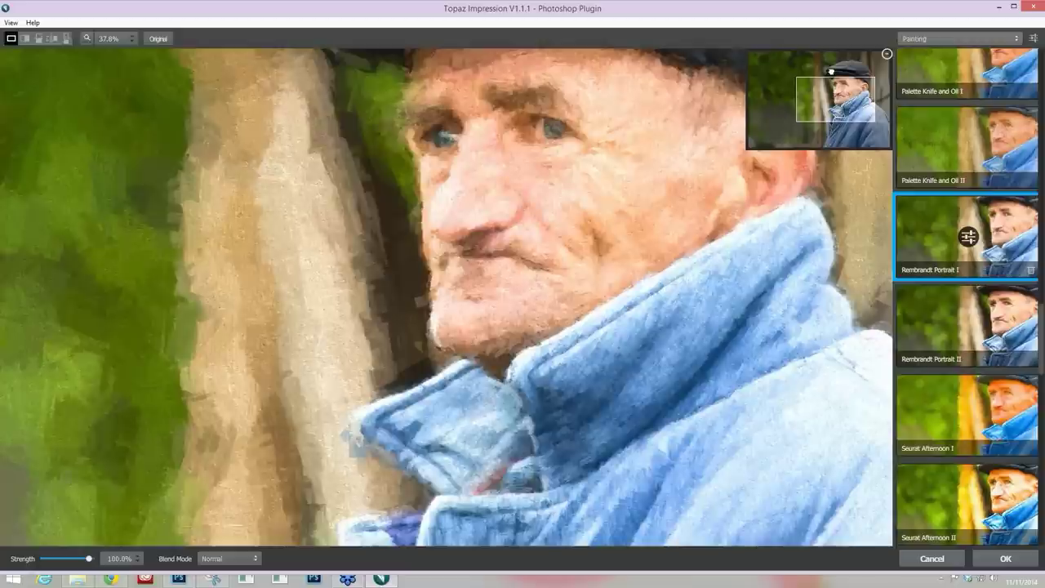
left_click_drag(832, 71, 832, 63)
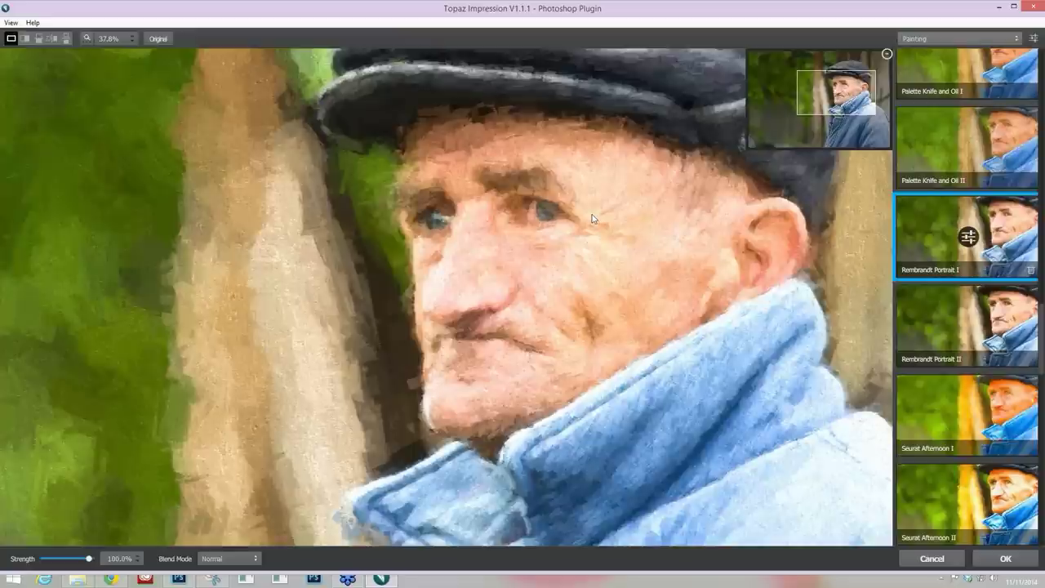
key("ctrl+0")
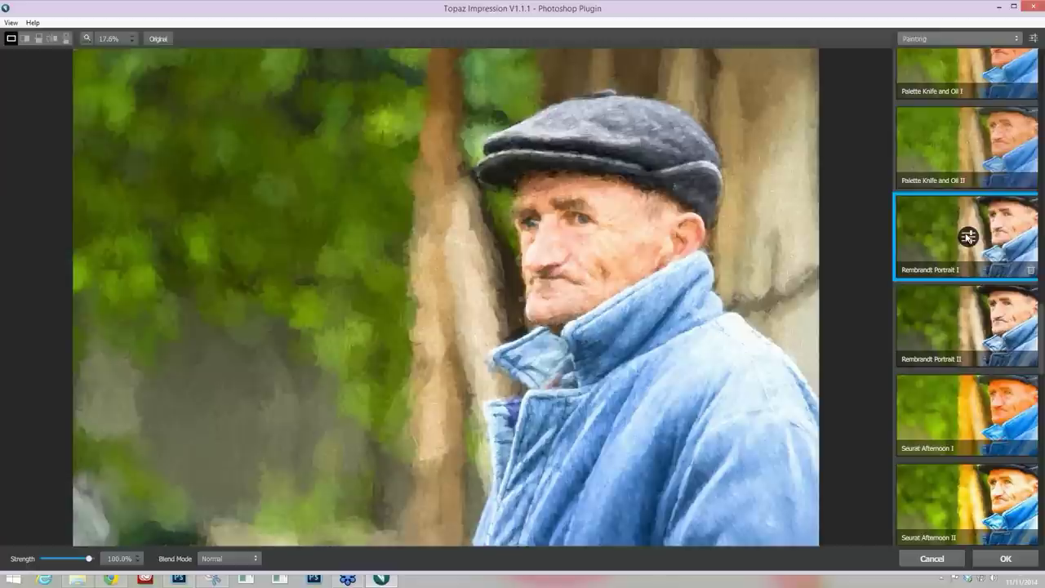
- Open the adjustments of the Rembrandt Portrait I preset and set Orange Saturation to 0.10
left_click(969, 236)
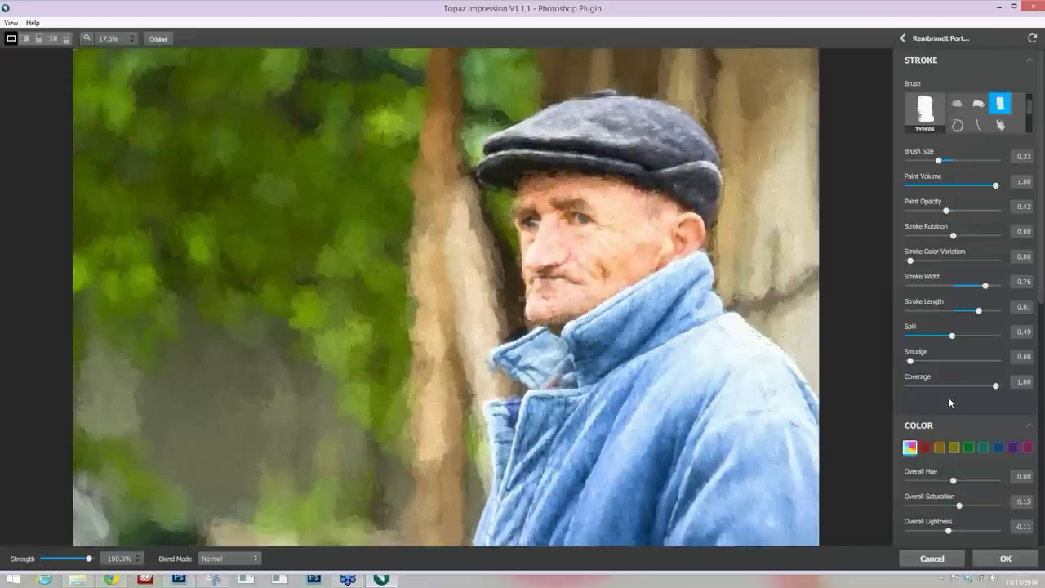
scroll(947, 395, "down", 2)
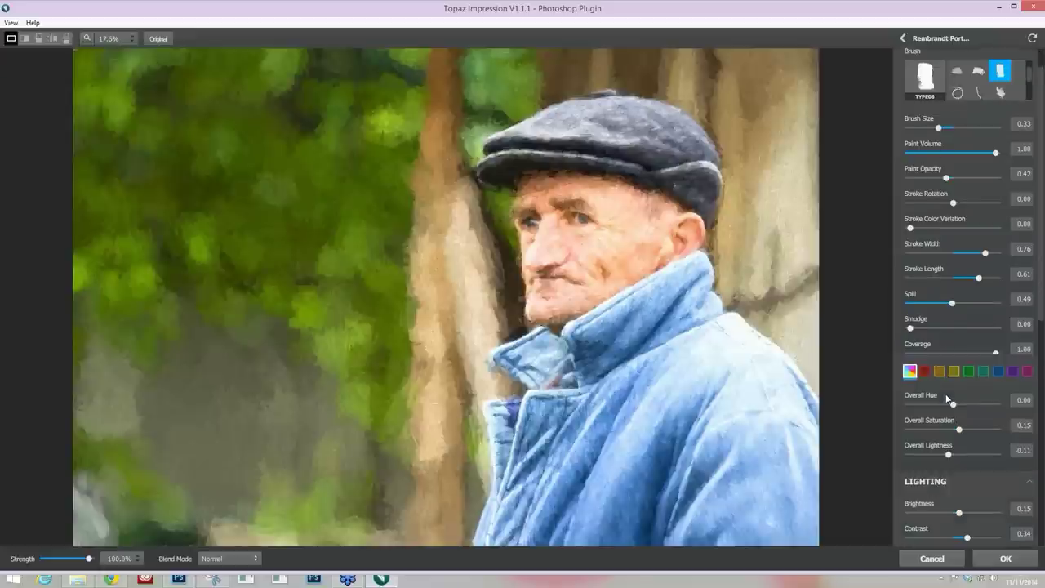
scroll(939, 318, "down", 1)
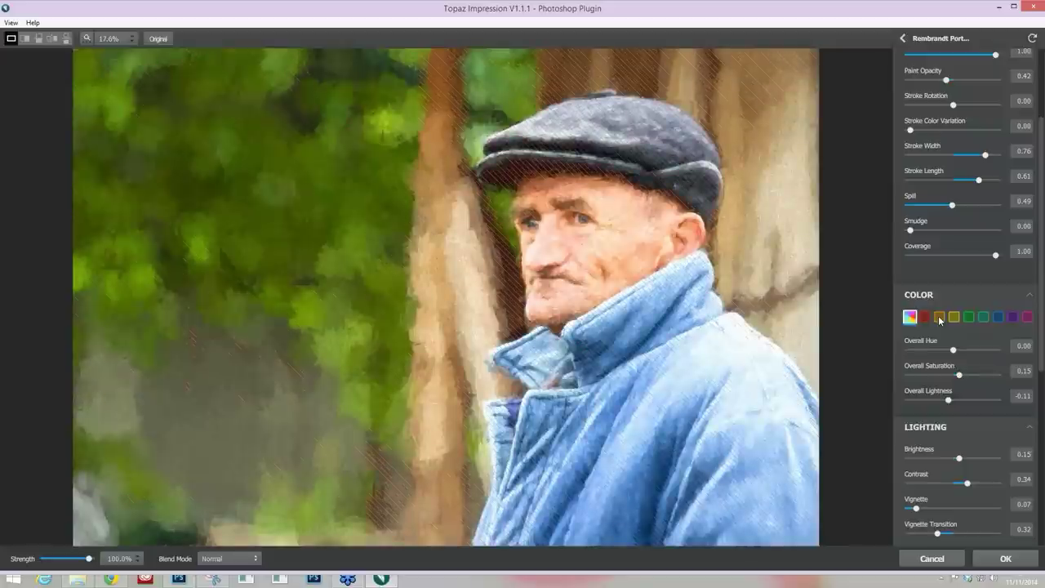
left_click(940, 317)
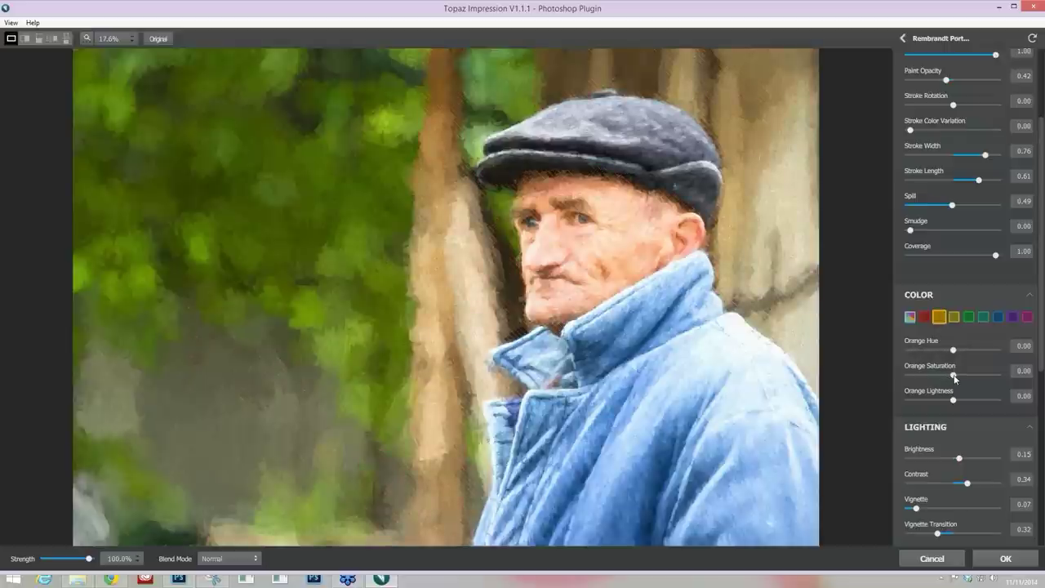
left_click_drag(954, 376, 959, 376)
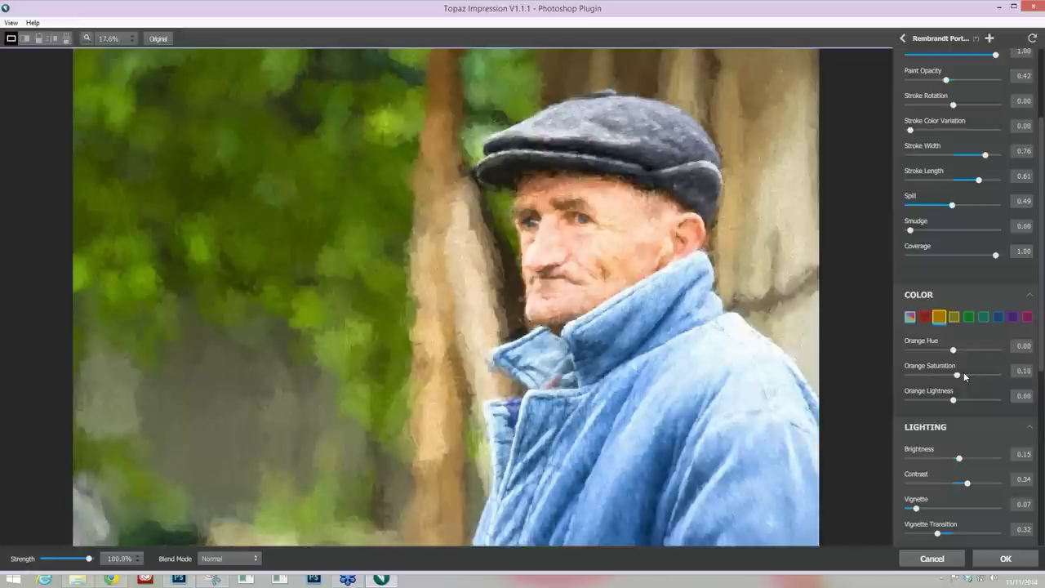
- Set Orange Saturation to 0.17 and Orange Lightness to 0.05, and compare the painted result with the original photo
left_click(964, 374)
left_click_drag(963, 377, 961, 375)
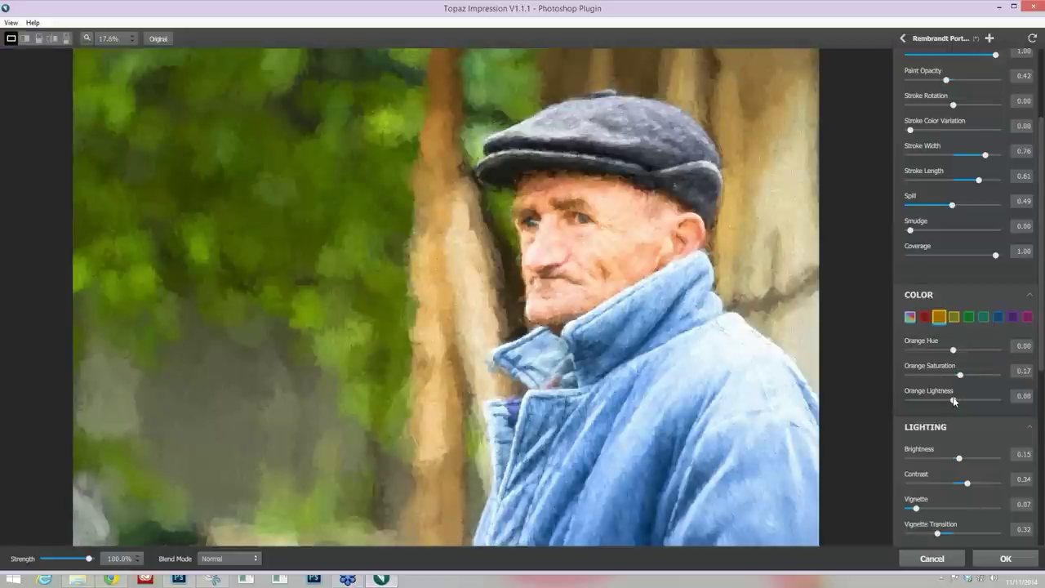
left_click_drag(953, 400, 957, 400)
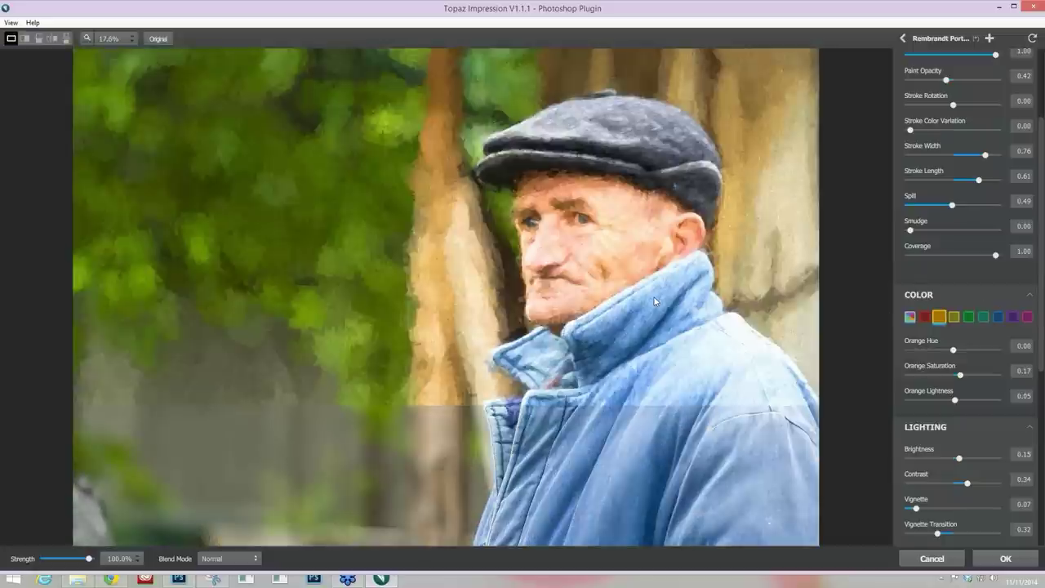
left_click(670, 282)
left_click_drag(670, 278, 670, 278)
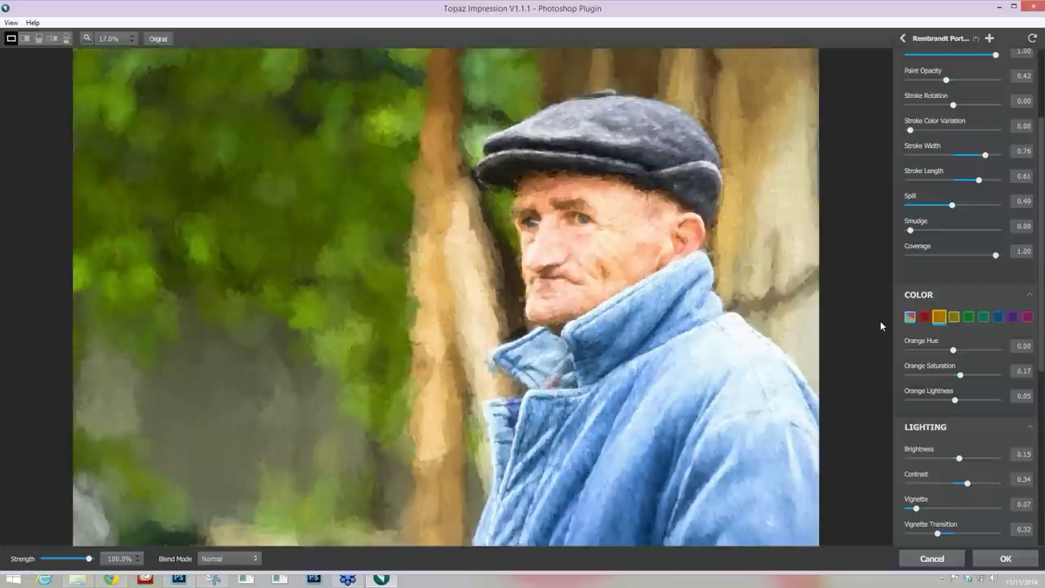
- Shift the Green Hue to -0.18 and lower the Green Lightness to darken the background foliage
left_click(969, 317)
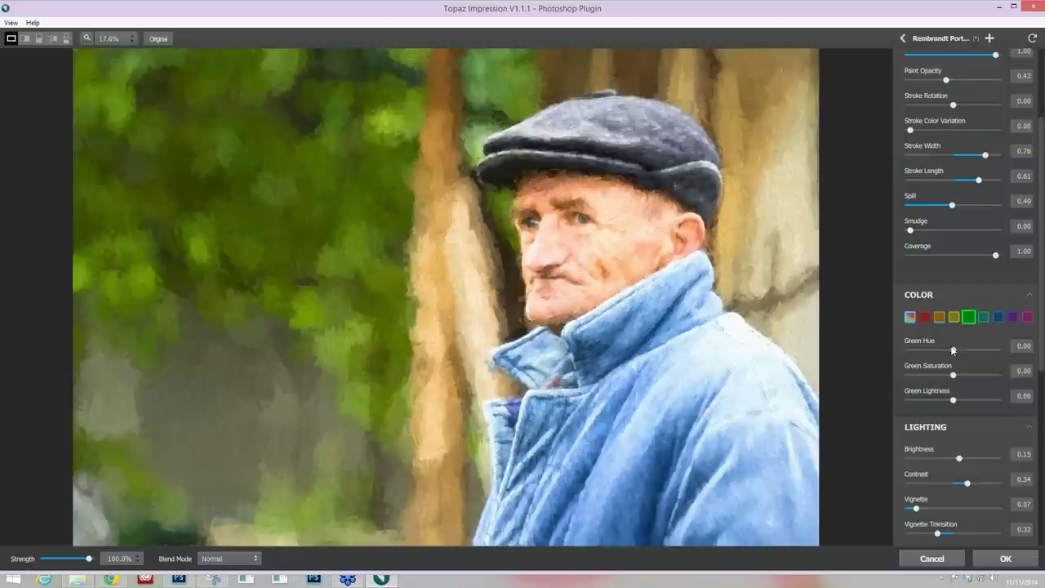
left_click_drag(953, 349, 943, 352)
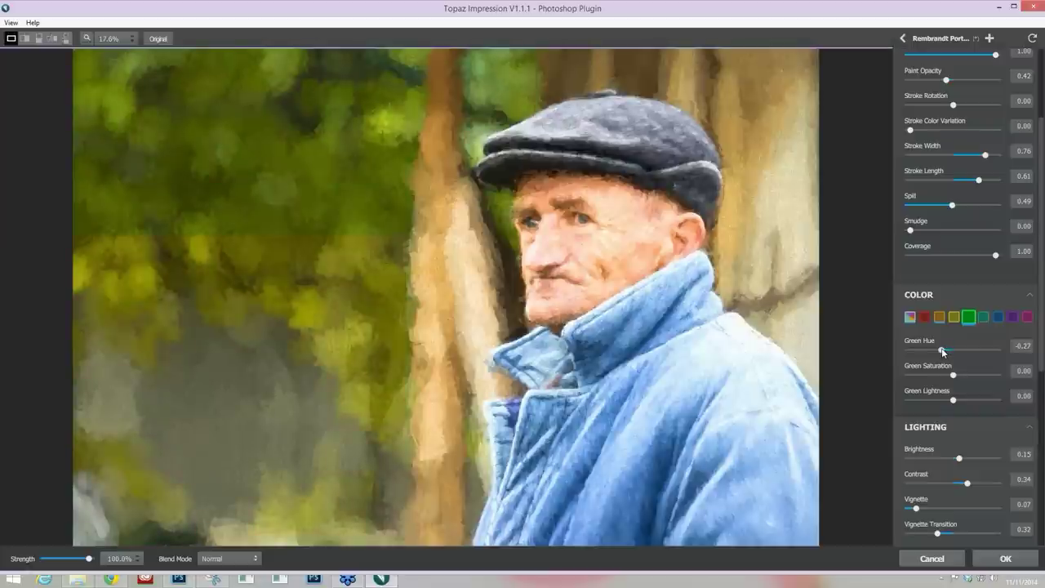
left_click_drag(943, 352, 946, 352)
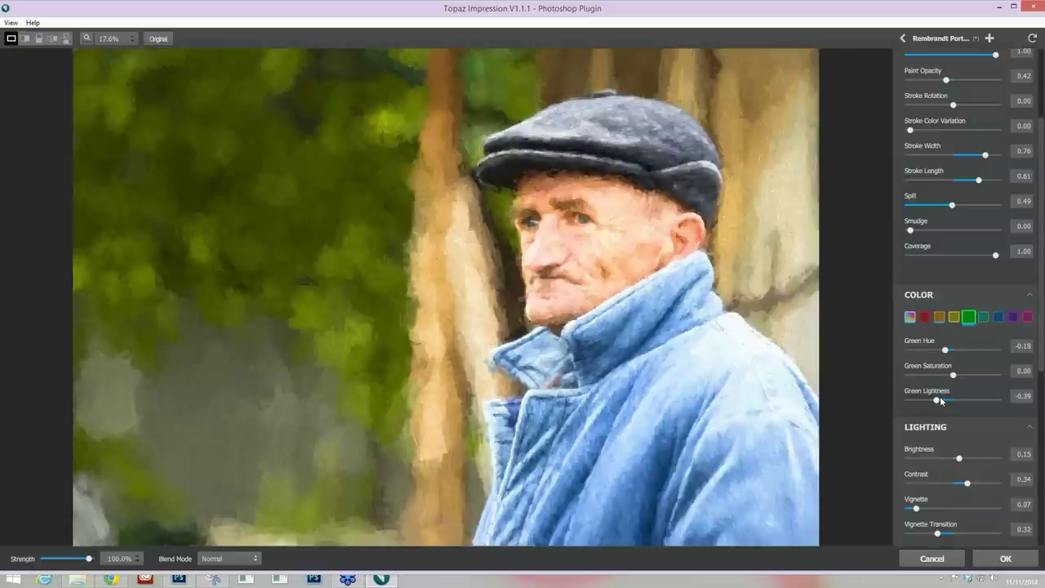
left_click(941, 400)
- Switch the color adjustments to yellow and set Yellow Lightness to -0.17
left_click(954, 318)
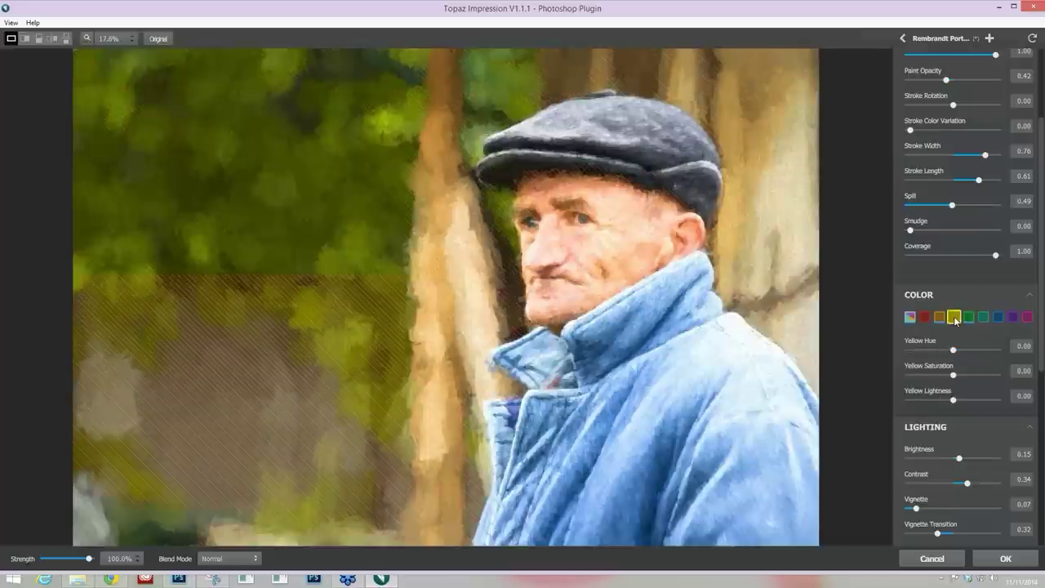
left_click(954, 376)
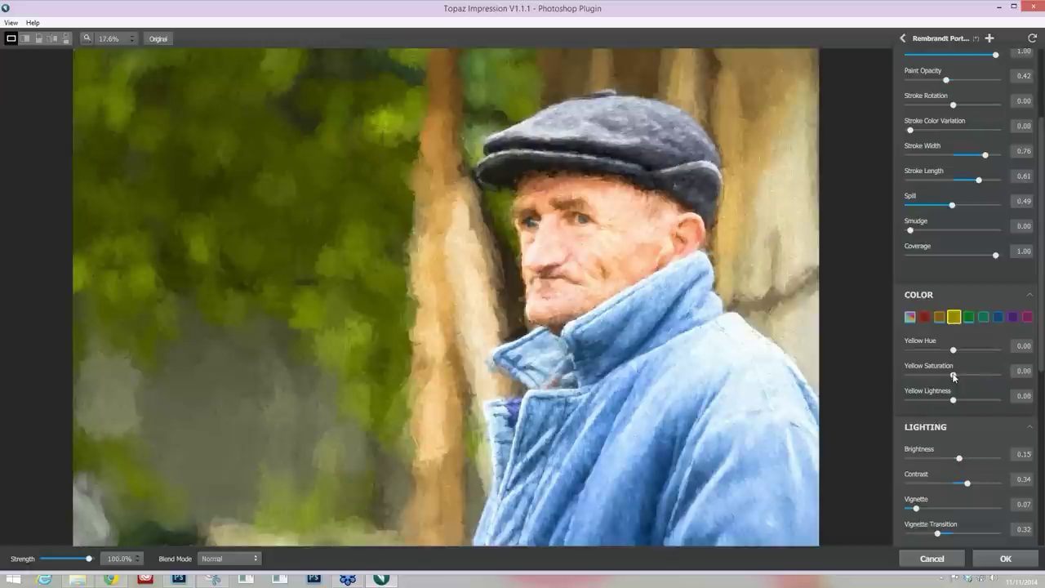
left_click_drag(950, 401, 945, 403)
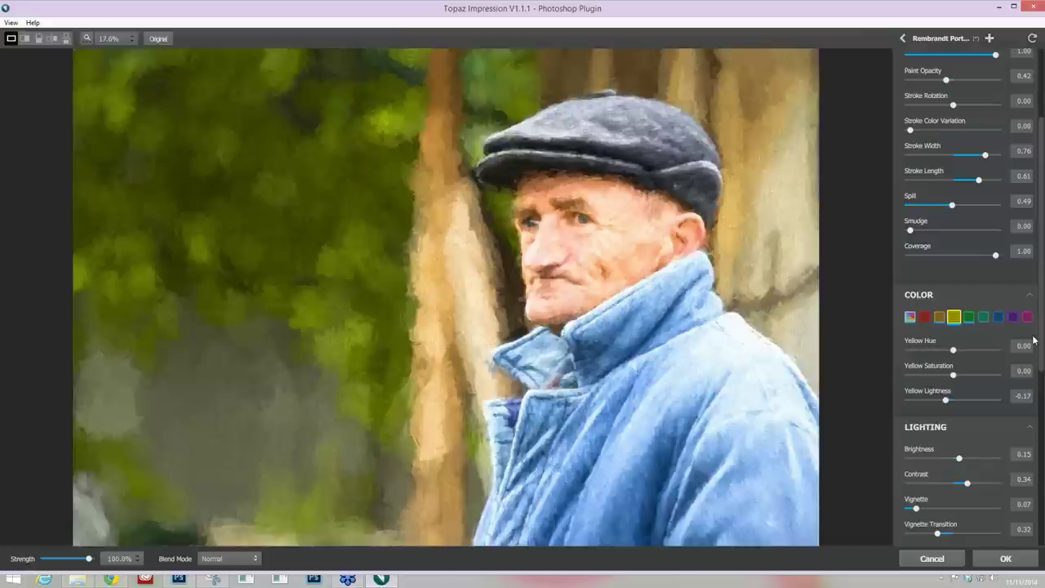
- In the lighting settings, set Vignette to 0.60 and Vignette Transition to 0.24, trying harder and softer transitions on the way
scroll(1038, 360, "down", 1)
scroll(1038, 362, "down", 3)
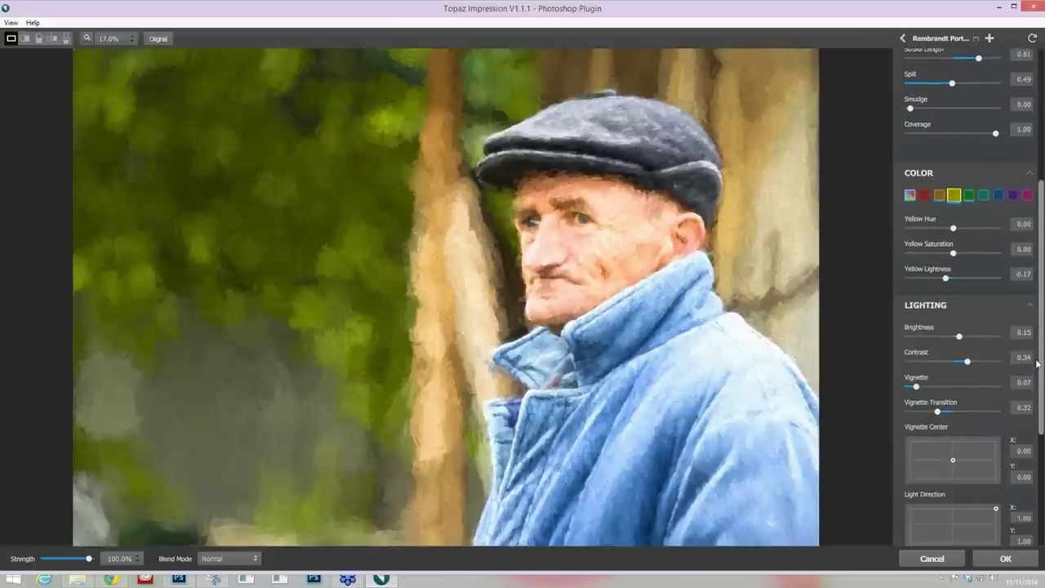
scroll(1038, 369, "down", 1)
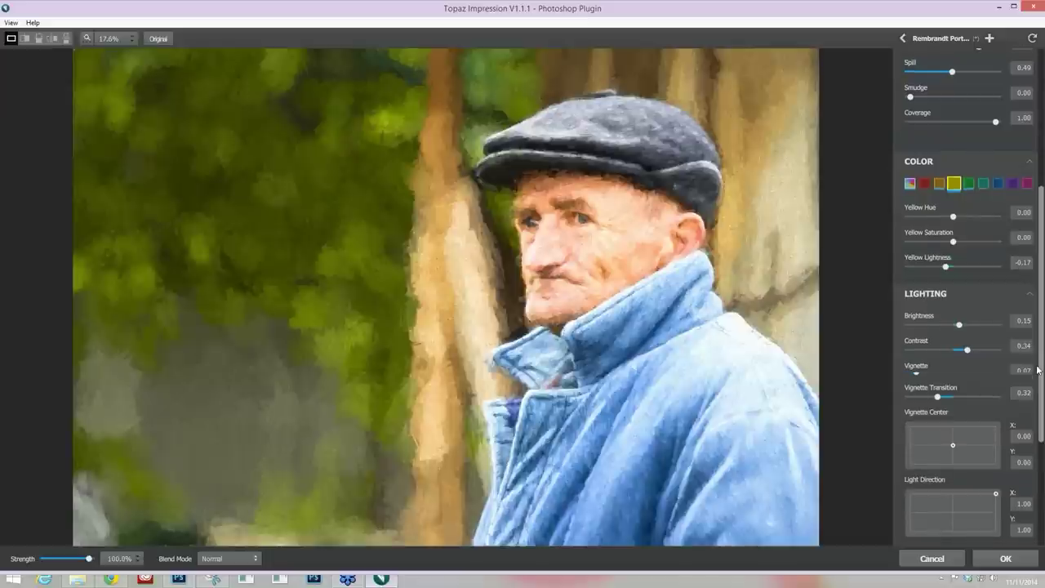
scroll(1038, 382, "down", 1)
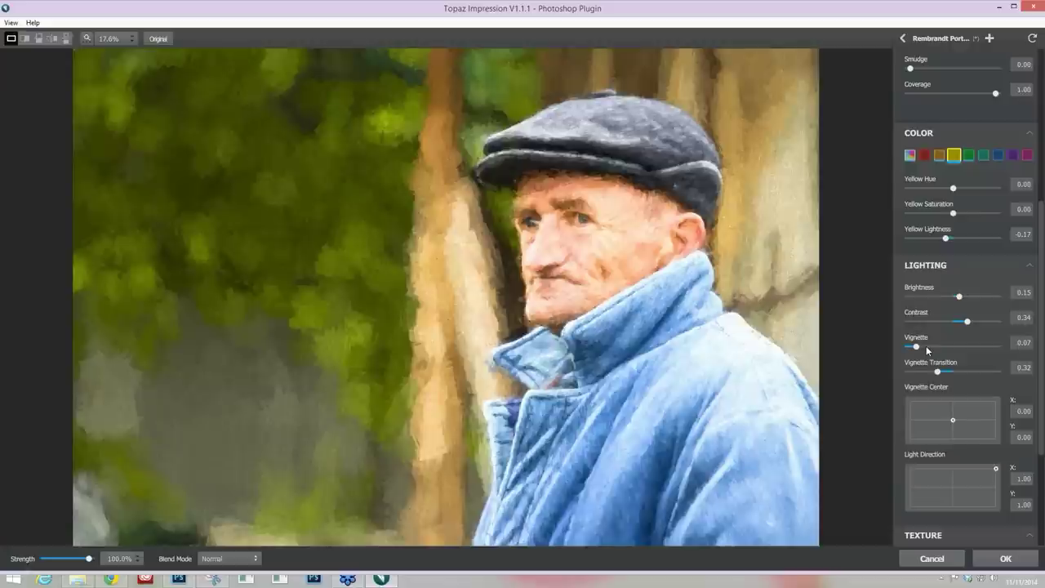
left_click_drag(924, 346, 962, 346)
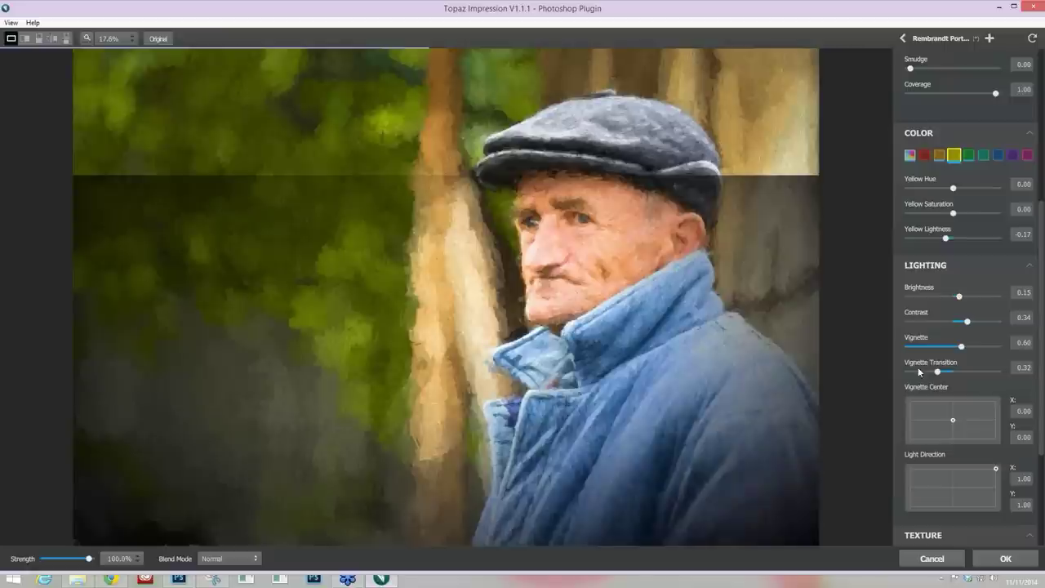
left_click(919, 371)
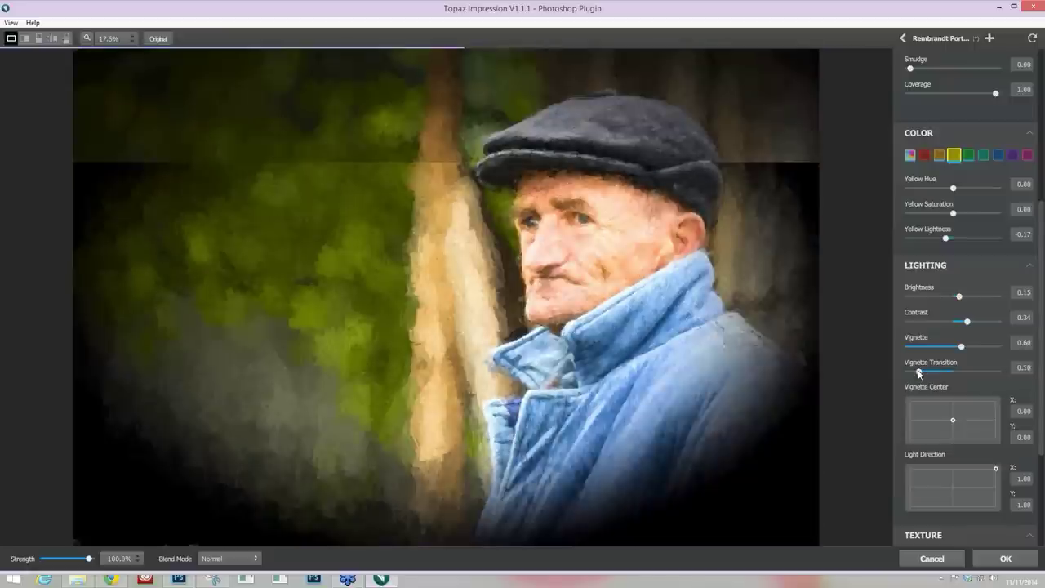
left_click_drag(919, 371, 958, 372)
left_click(978, 372)
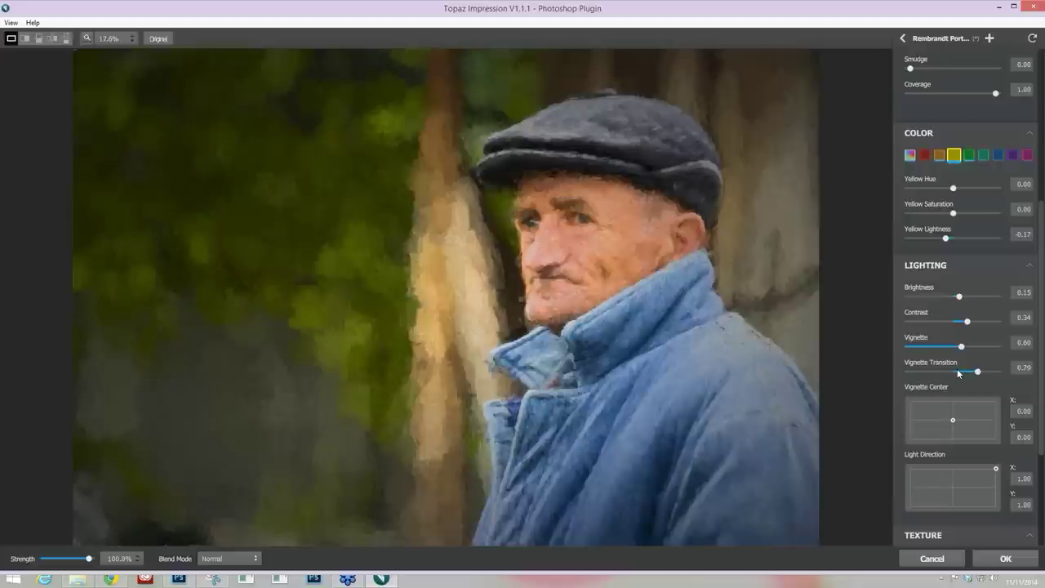
left_click(931, 373)
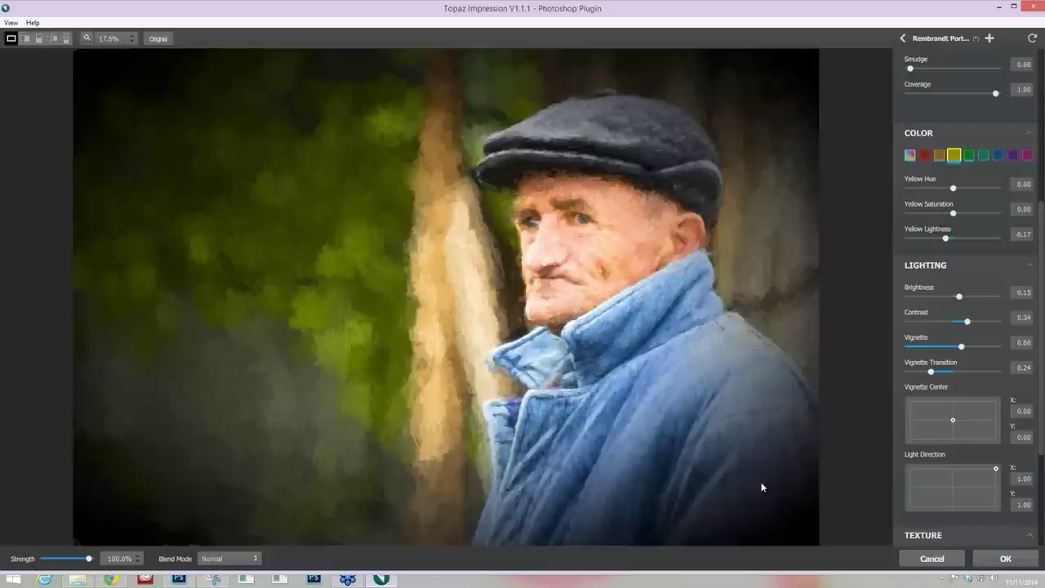
- Examine the darkened edges up close on the jacket, foliage and cap, and return to the full image
scroll(761, 488, "up", 3)
scroll(738, 99, "up", 1)
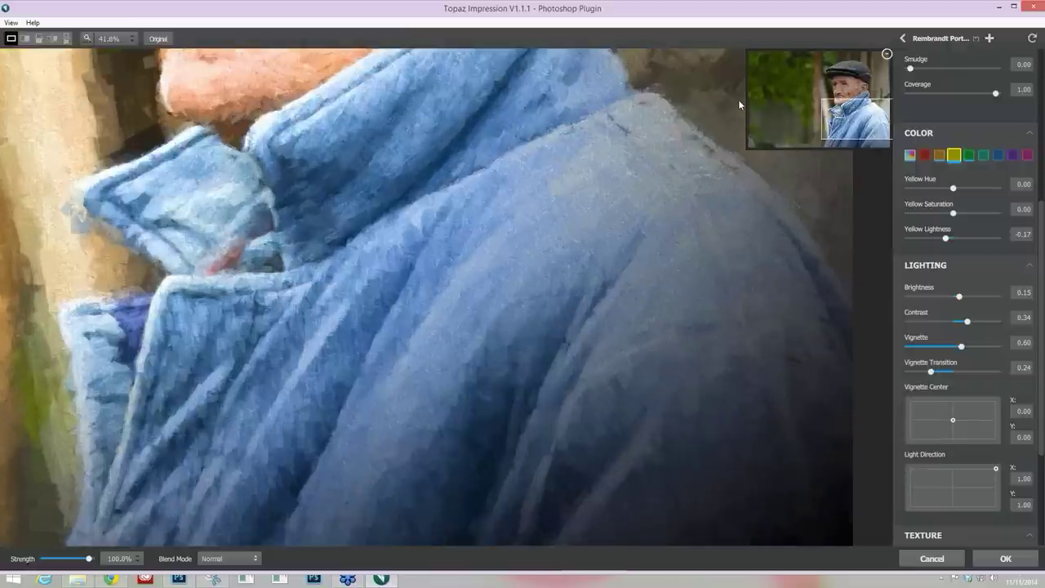
left_click_drag(855, 119, 787, 107)
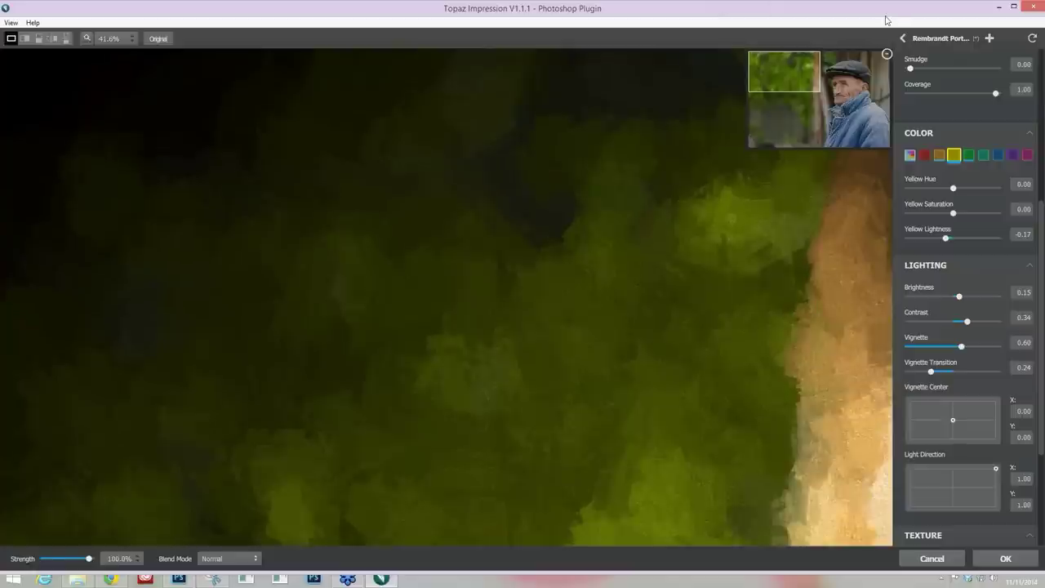
left_click(857, 77)
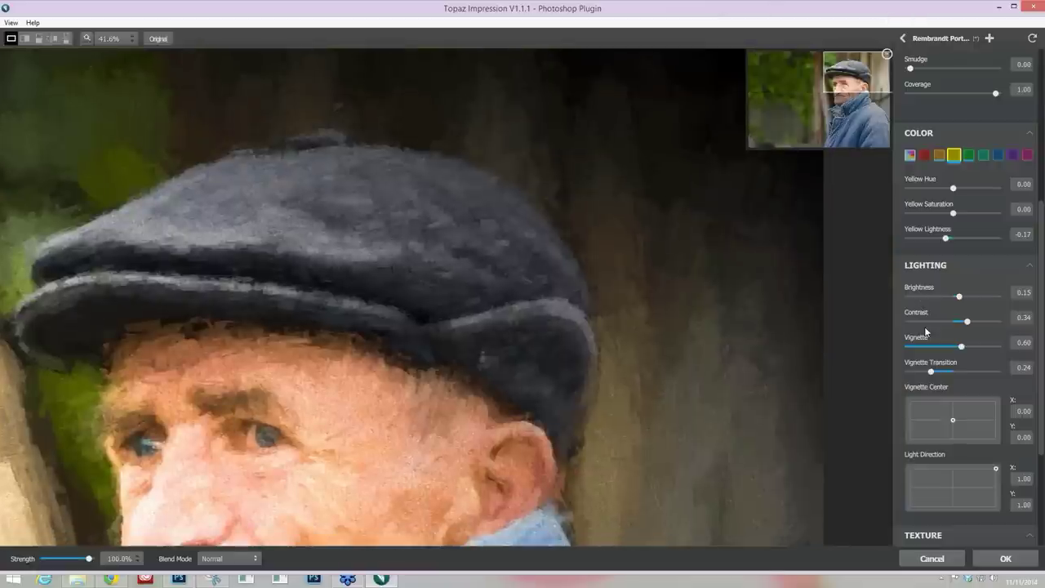
left_click(858, 129)
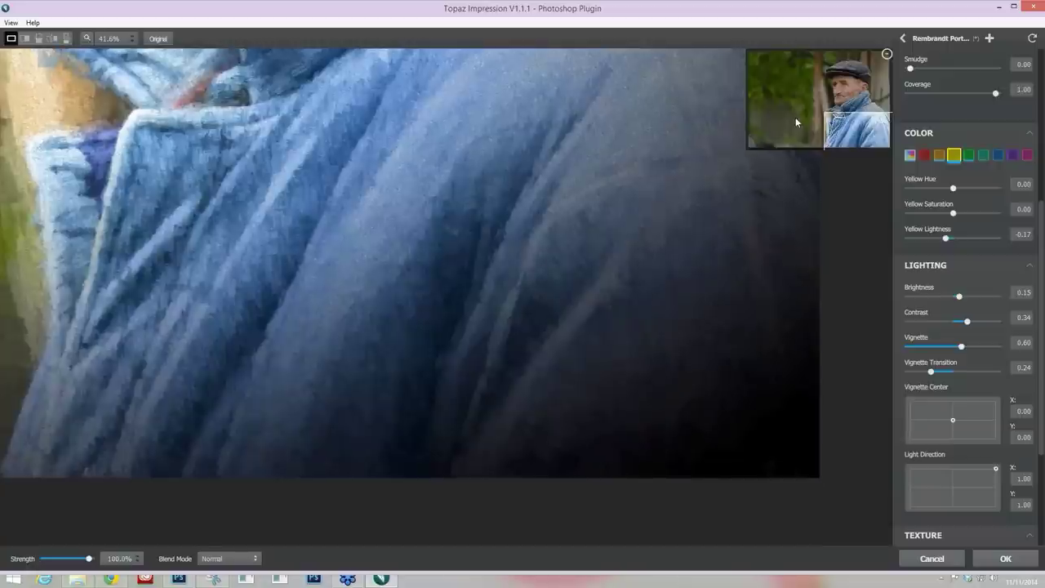
left_click(820, 113)
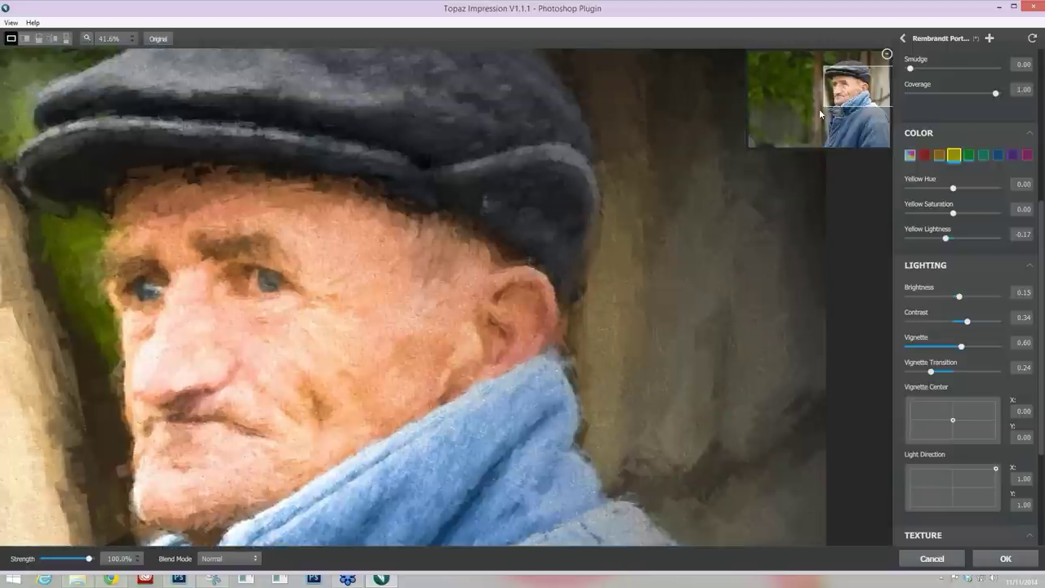
scroll(819, 108, "down", 3)
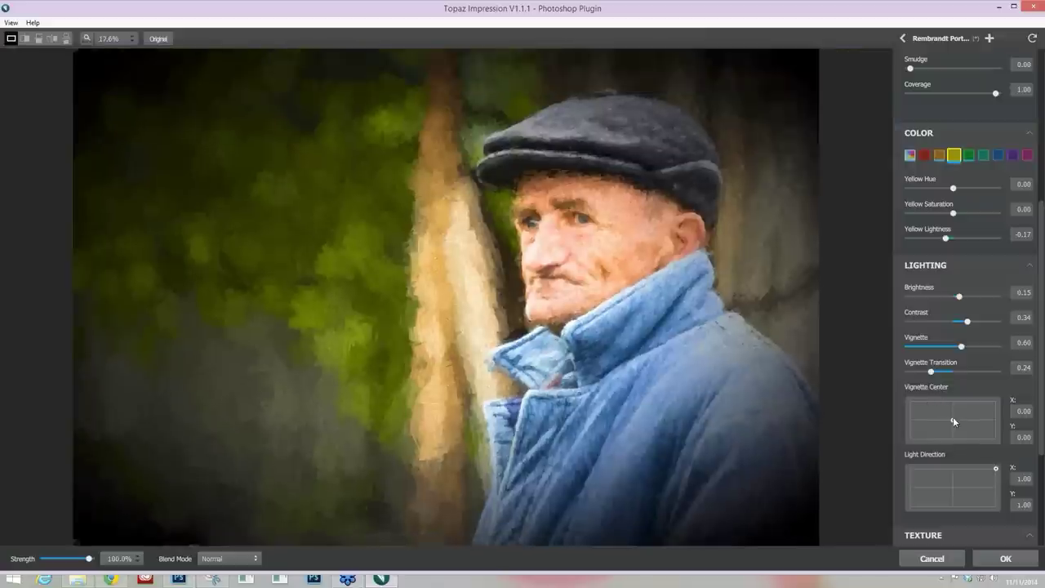
- Move the vignette center toward the man's face at X 0.41, Y 0.14
left_click_drag(953, 418, 974, 420)
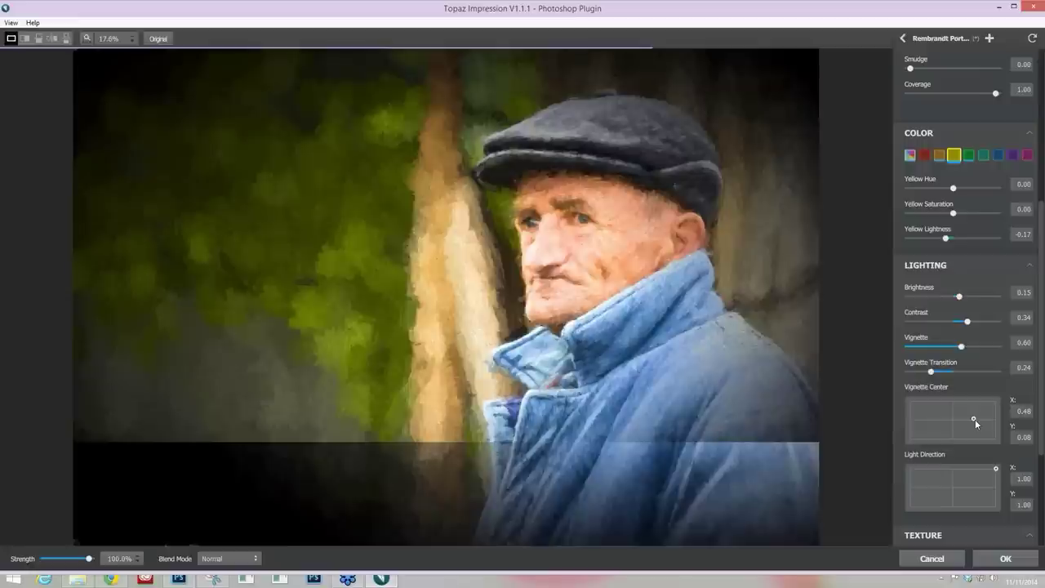
left_click_drag(975, 419, 971, 418)
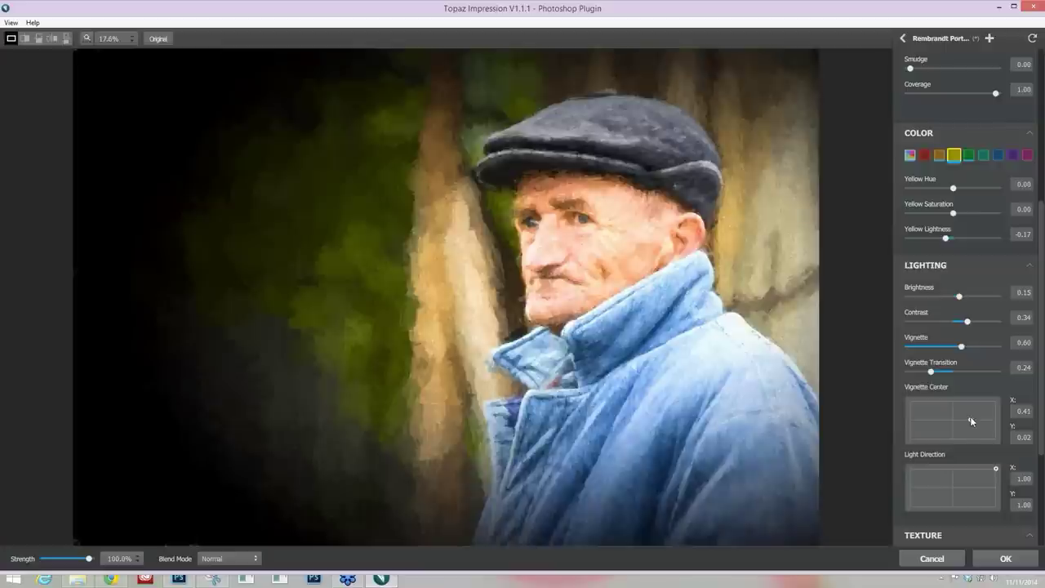
left_click(971, 420)
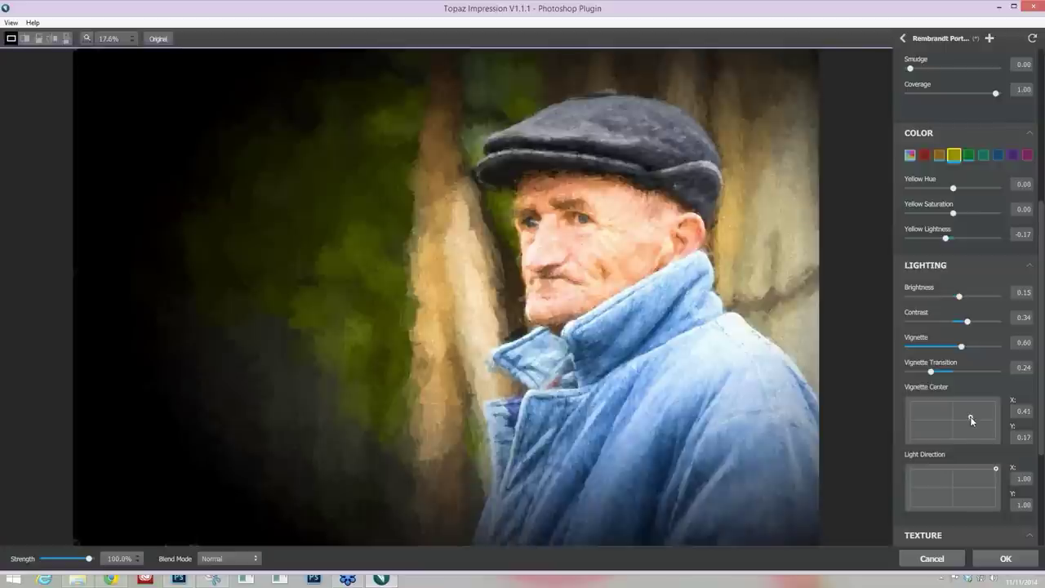
left_click(970, 418)
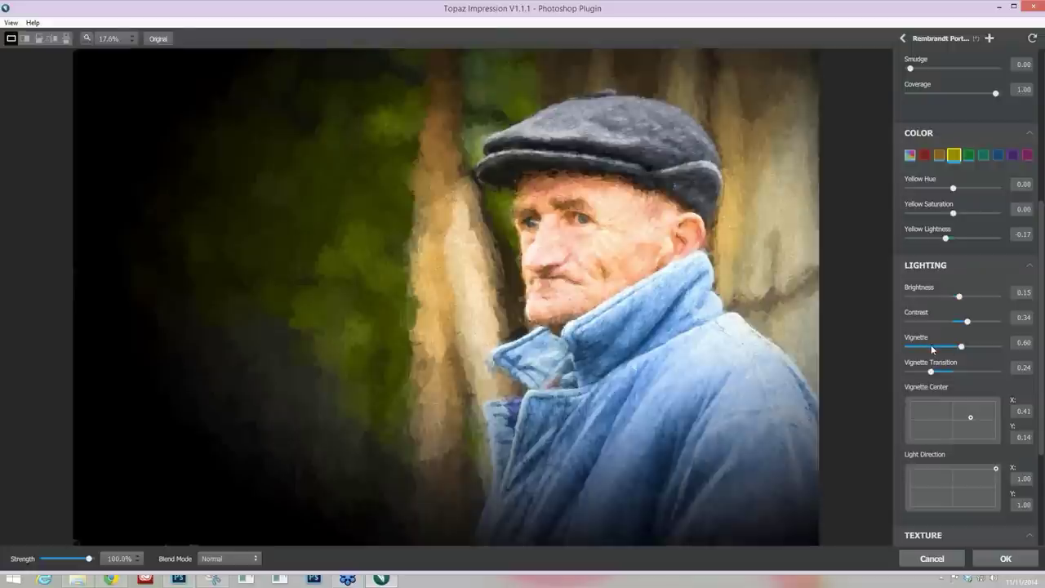
- Soften the vignette by setting its strength to 0.30
left_click(932, 346)
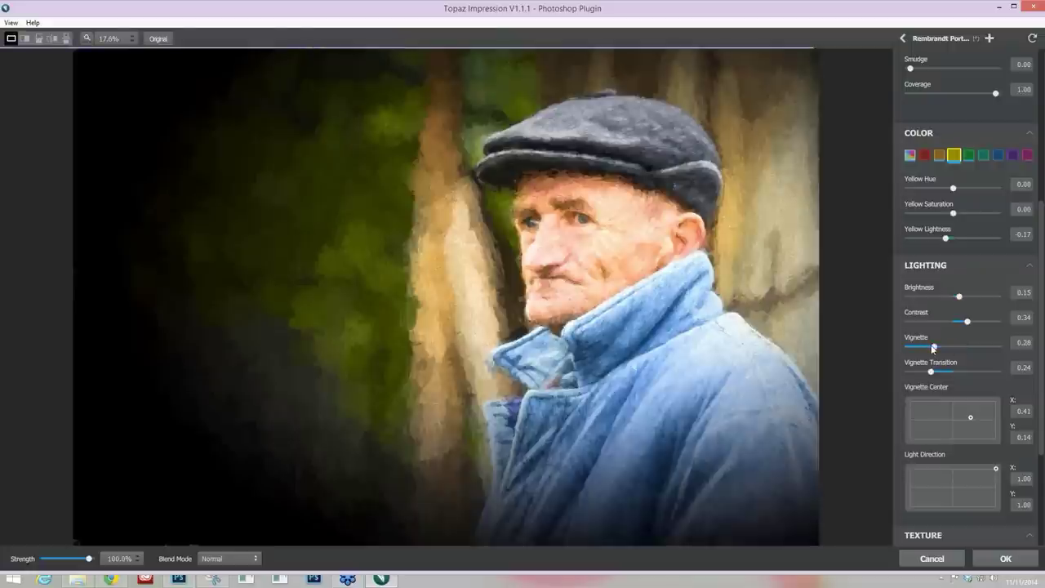
left_click(935, 347)
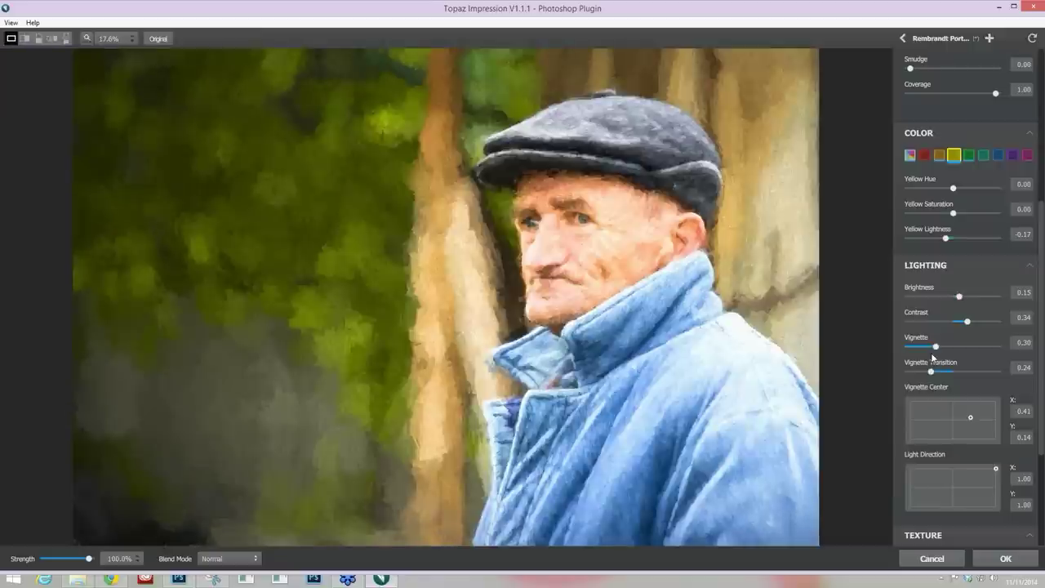
left_click_drag(938, 350, 941, 351)
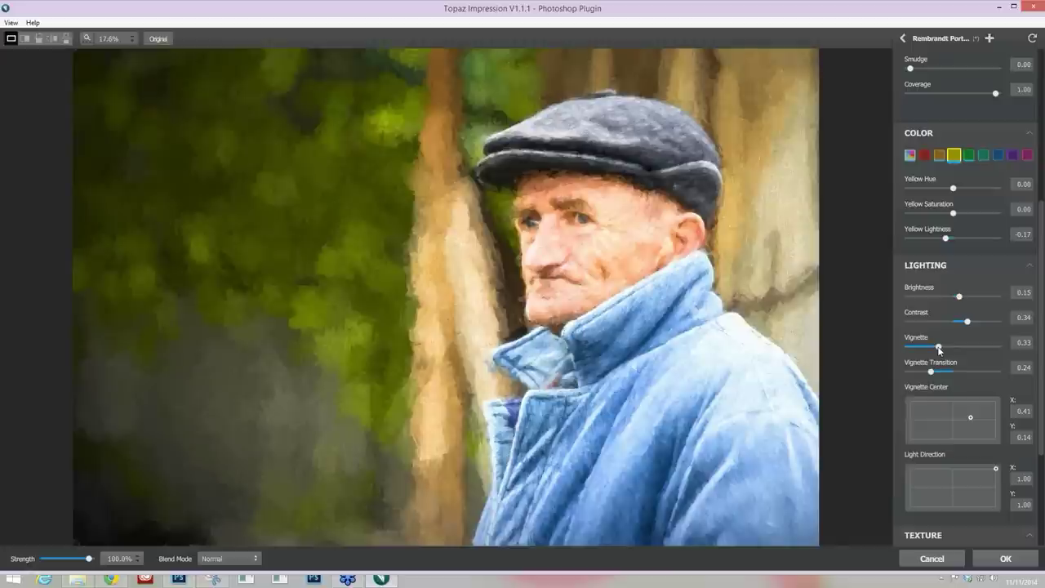
left_click_drag(937, 348, 936, 348)
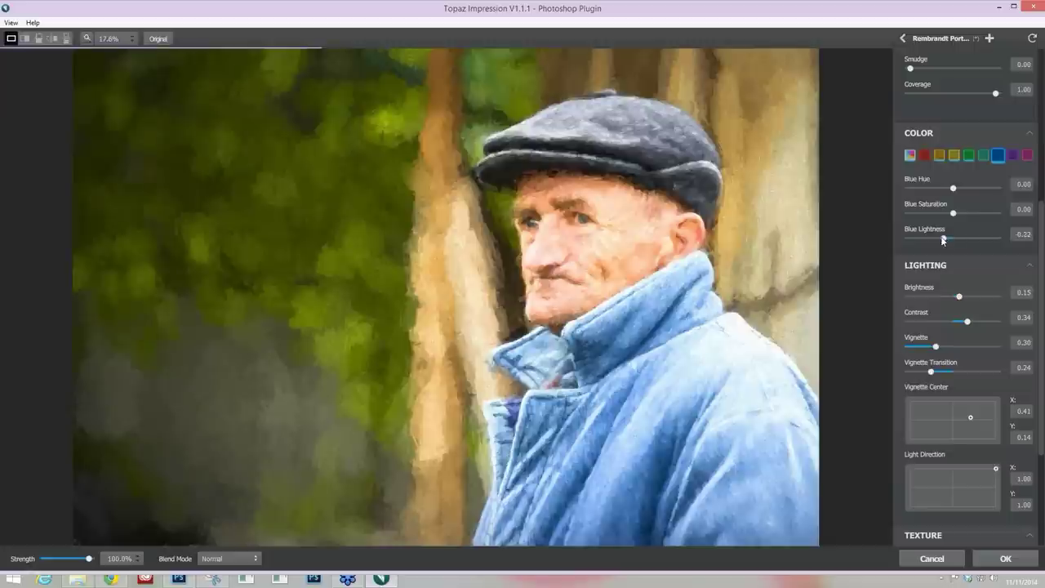
- Set Blue Lightness to -0.19 to deepen the denim jacket, and compare the result with the original photo
left_click_drag(951, 240, 947, 239)
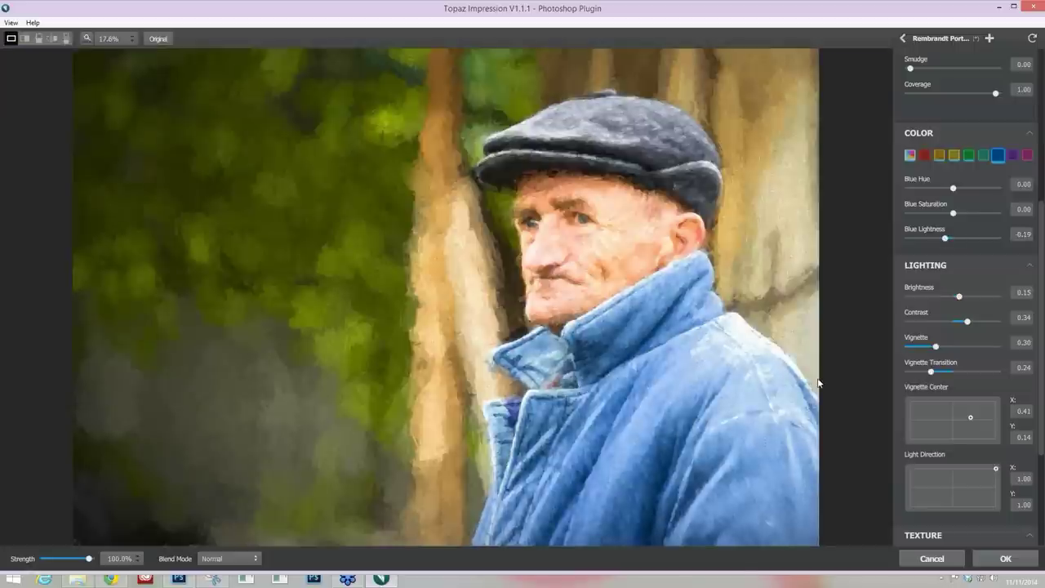
left_click(597, 404)
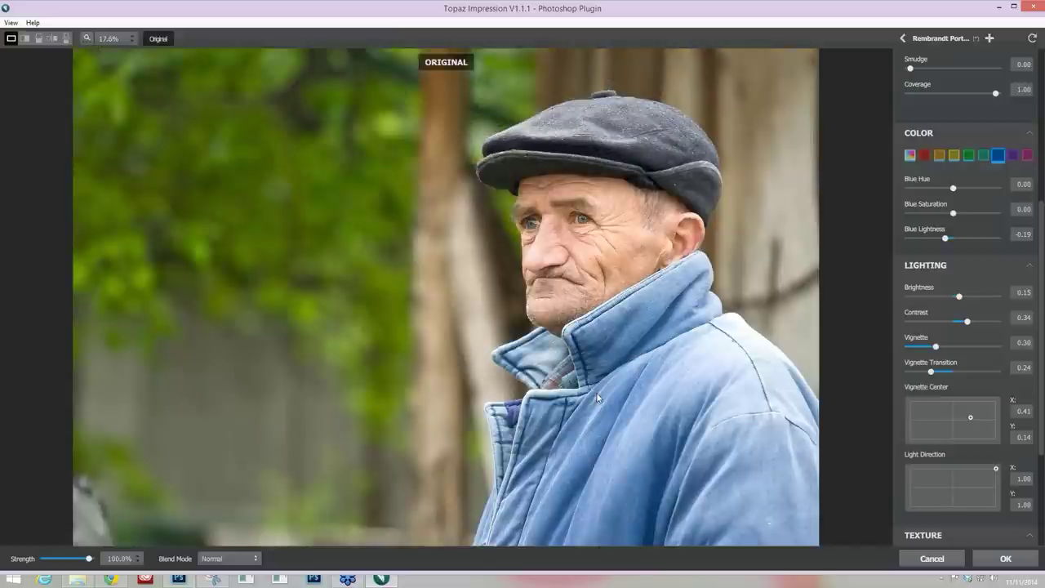
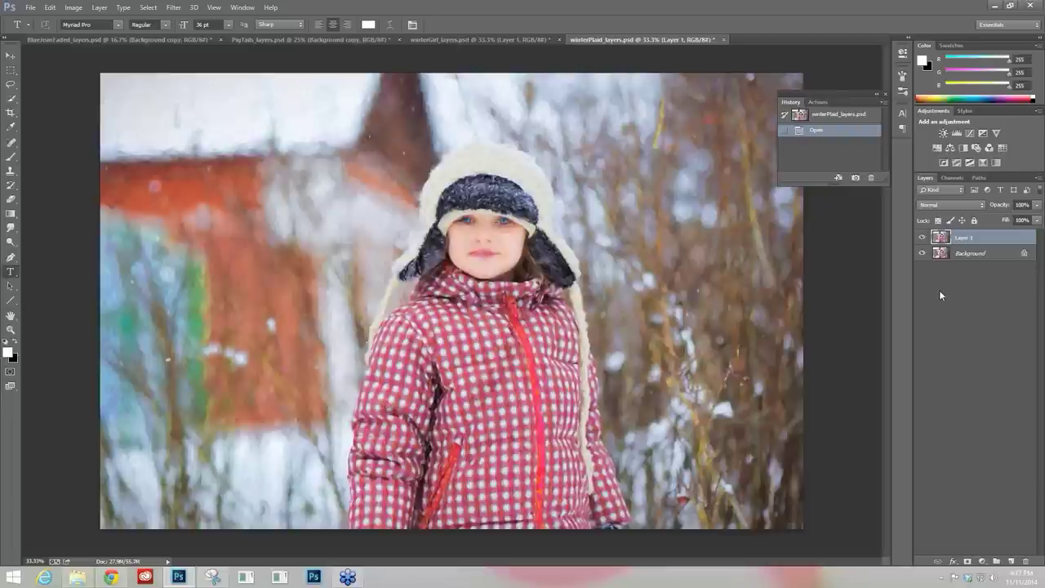
- In Photoshop, hide Layer 1 of winterPlaid_layers.psd and duplicate the Background layer
left_click(923, 237)
left_click(975, 254)
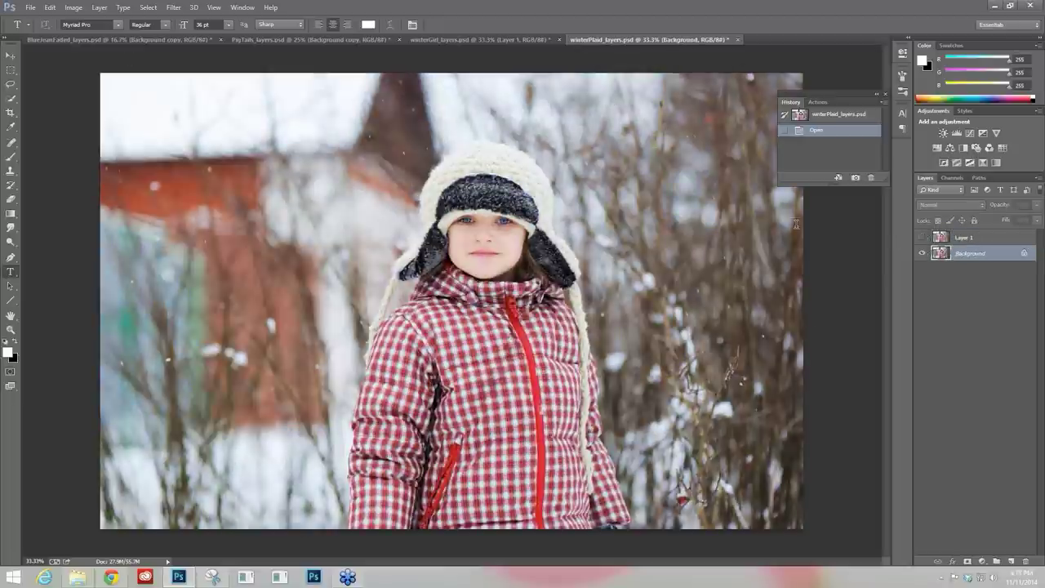
key("ctrl+j")
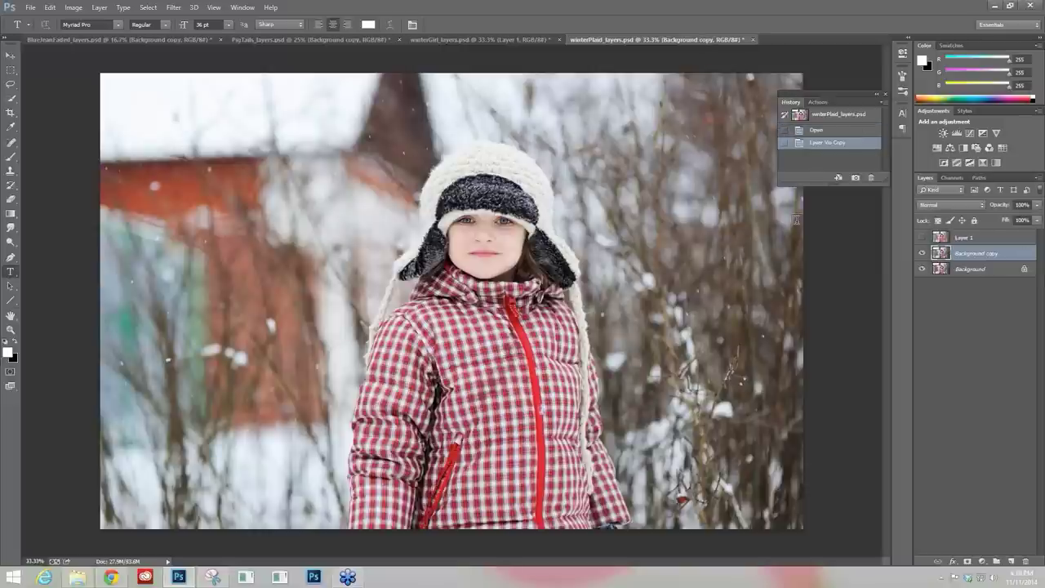
- Open the Background copy layer of winterPlaid_layers.psd in the Topaz Impression filter
left_click(178, 9)
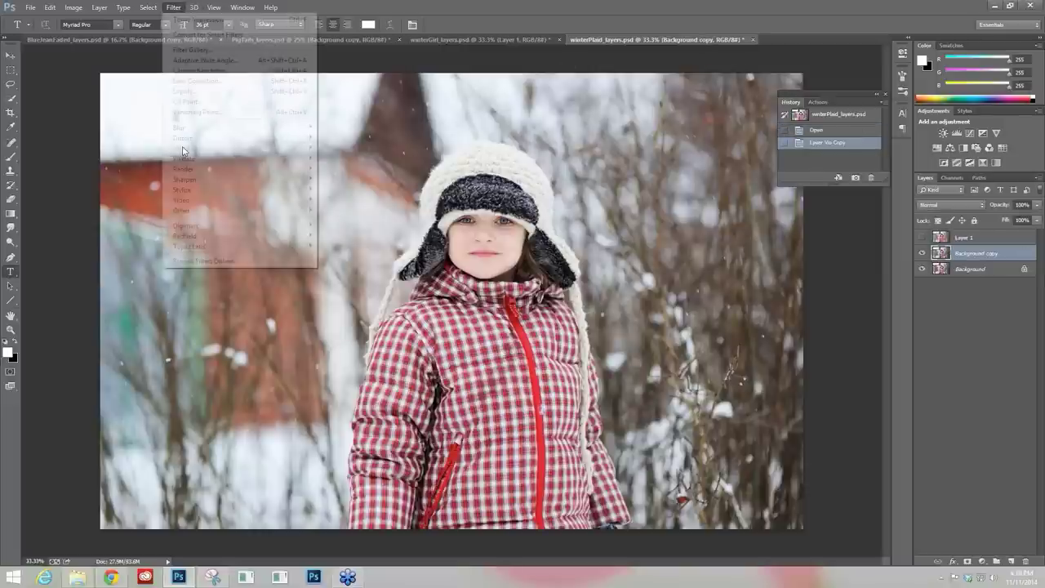
mouse_move(222, 246)
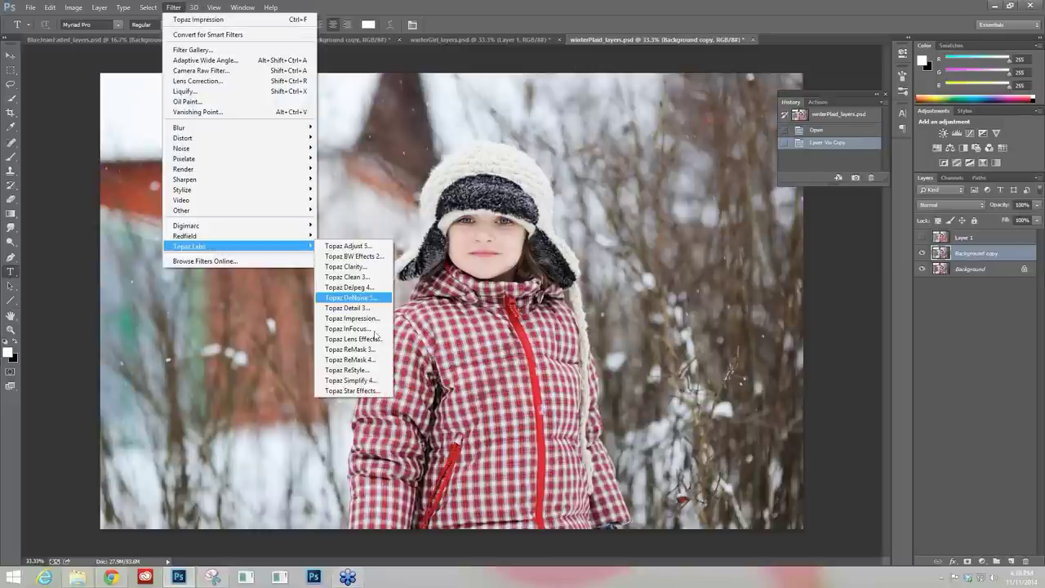
key("Return")
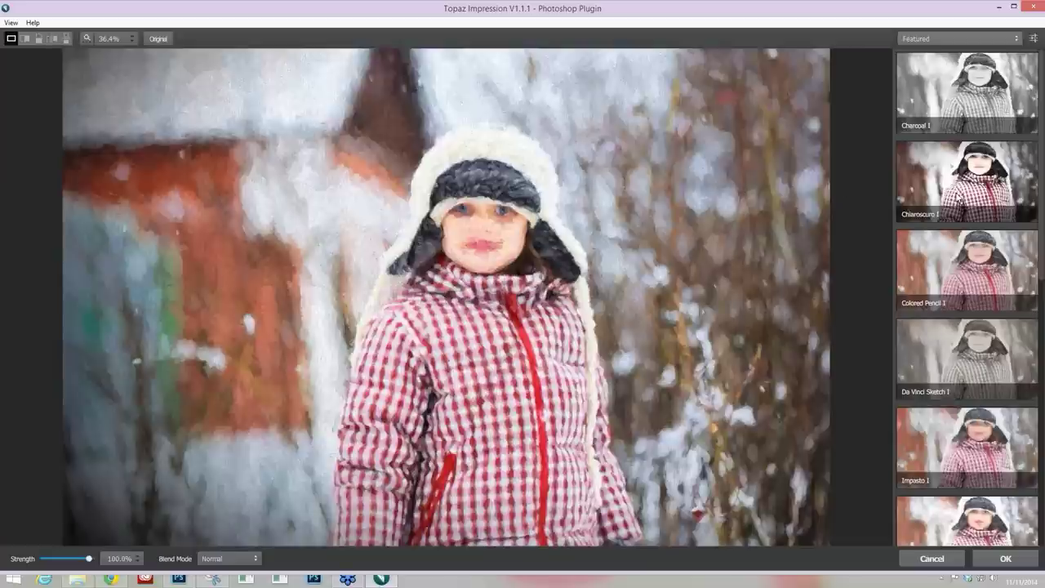
- Try the Chiaroscuro I and Colored Pencil I presets from the Featured collection on the girl's photo
left_click(968, 182)
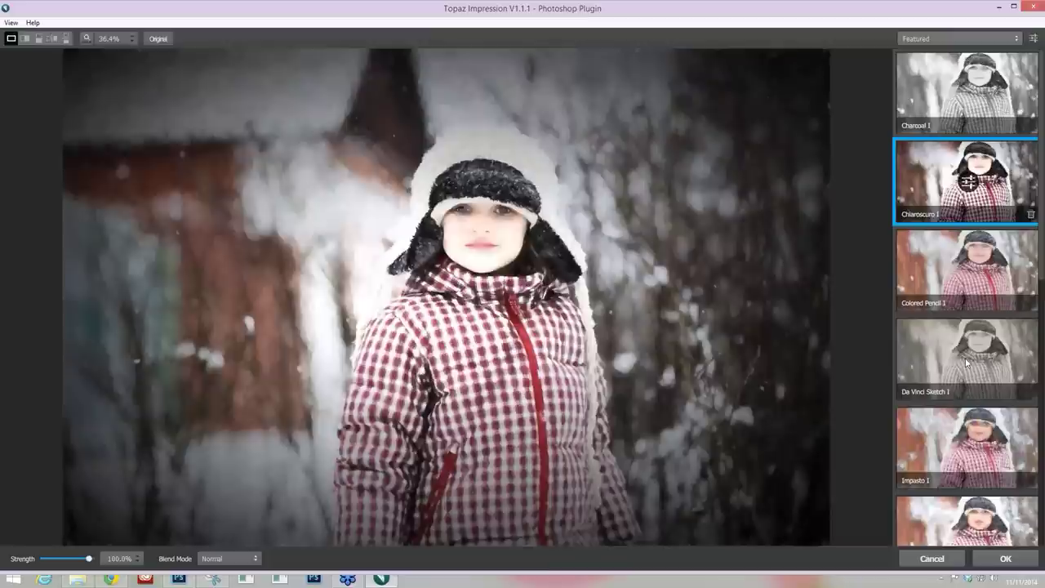
left_click(965, 291)
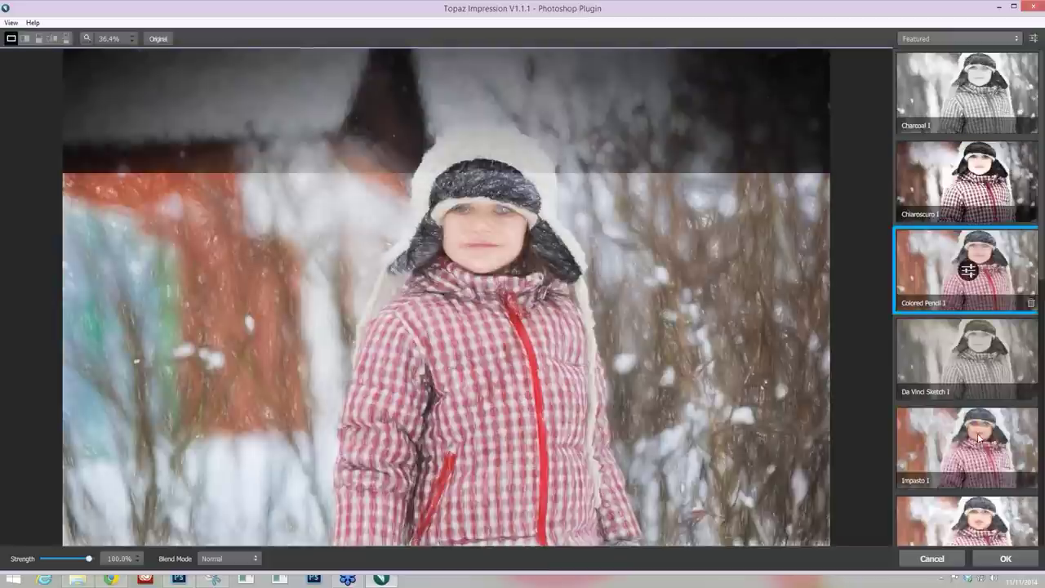
scroll(971, 343, "down", 1)
scroll(972, 343, "up", 1)
- Switch to the Impressionistic collection and try the Cezanne II, Impasto II, Monet I and Monet II presets
left_click(956, 38)
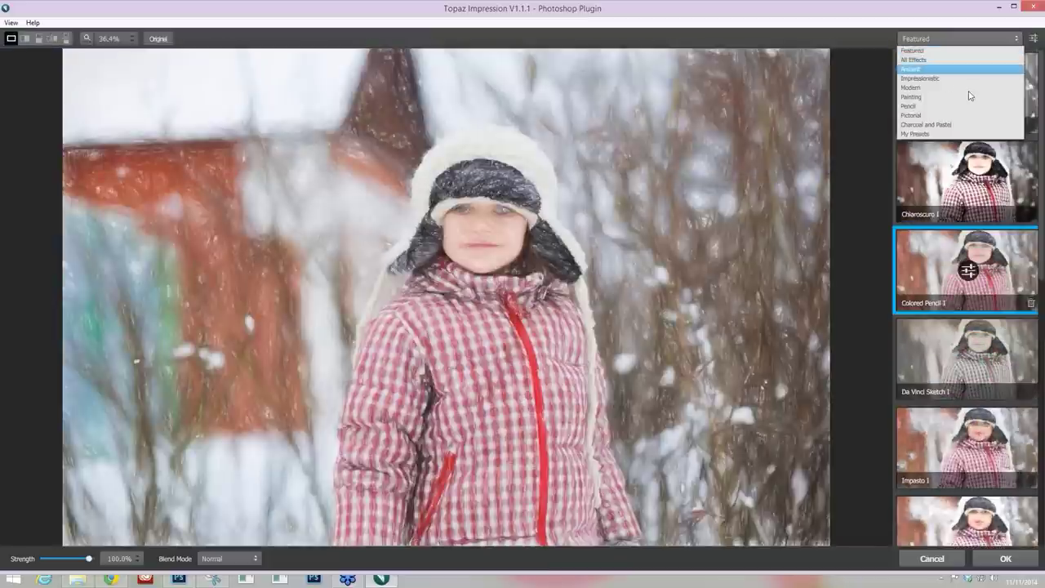
left_click(946, 78)
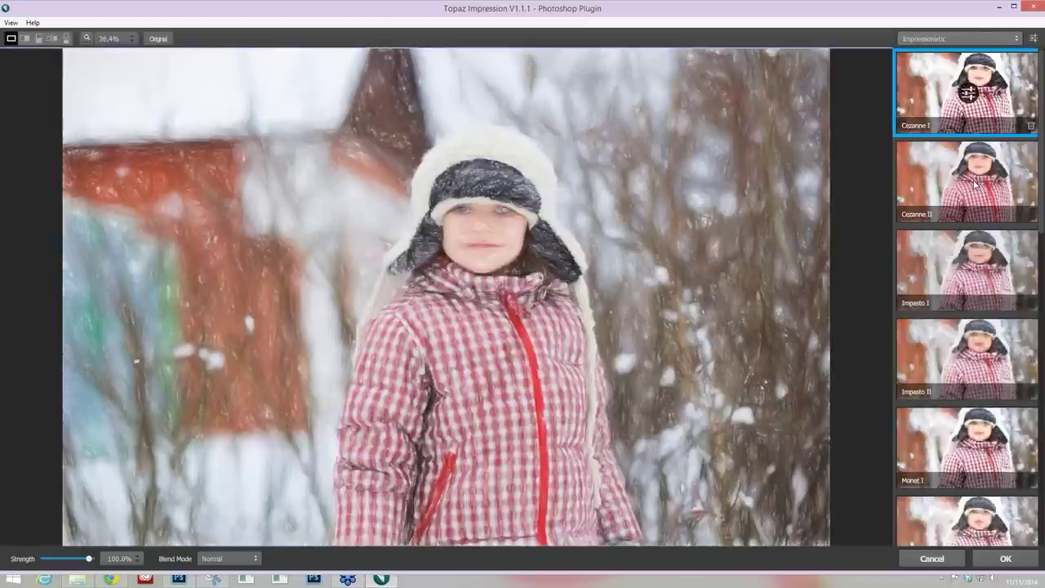
left_click(974, 184)
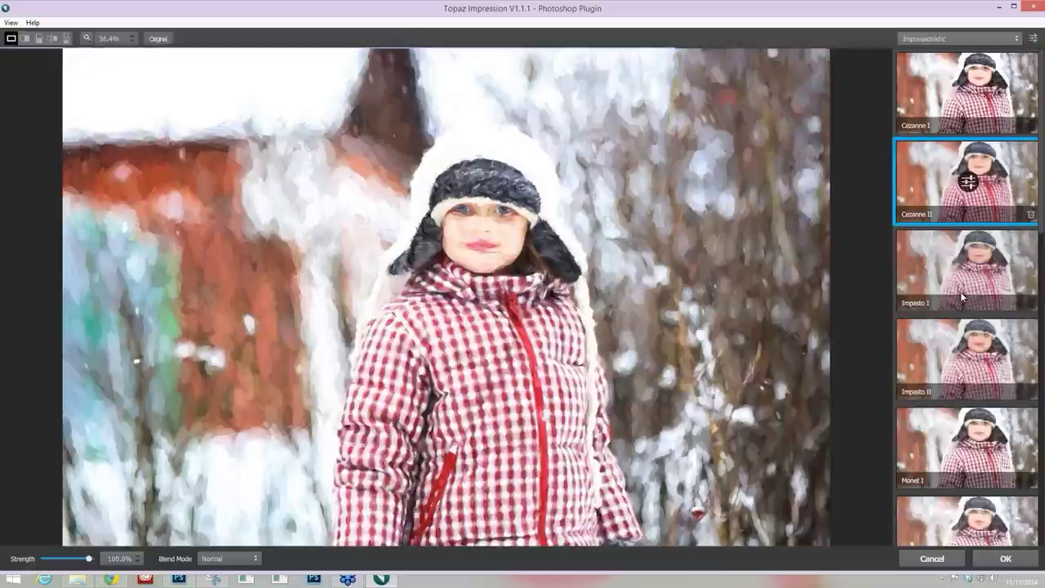
left_click(973, 328)
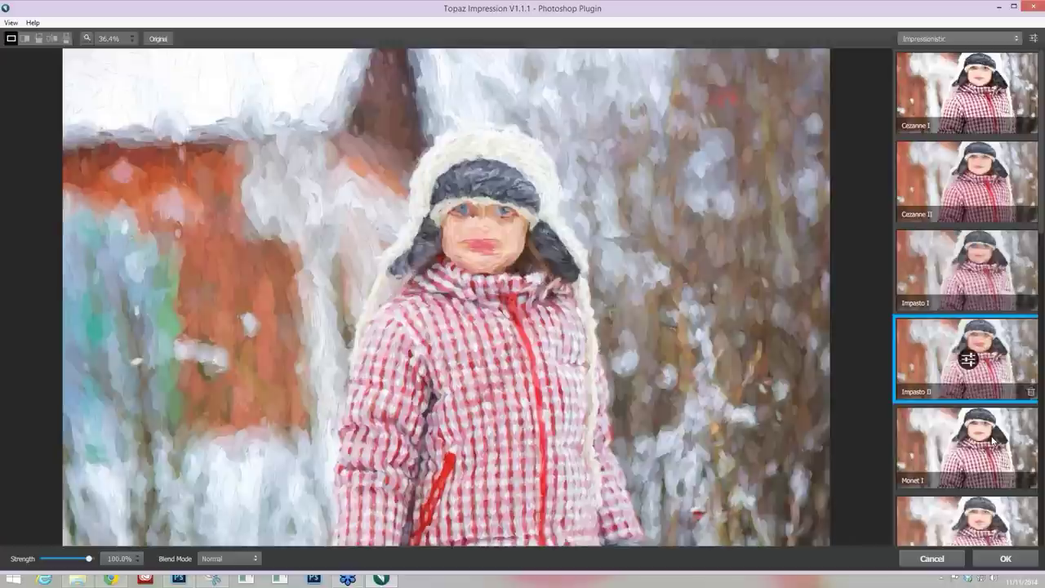
left_click(988, 448)
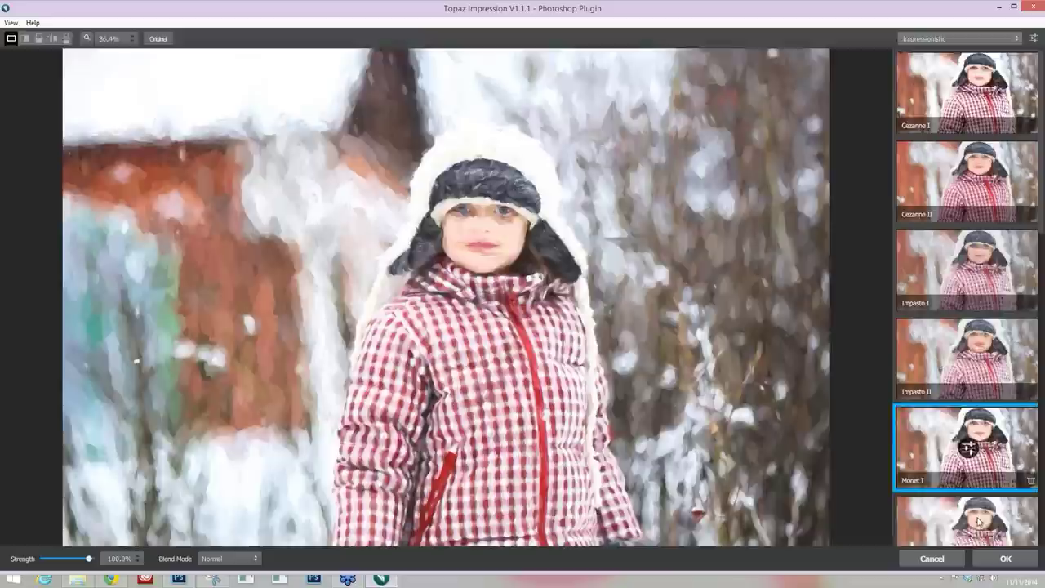
left_click(956, 510)
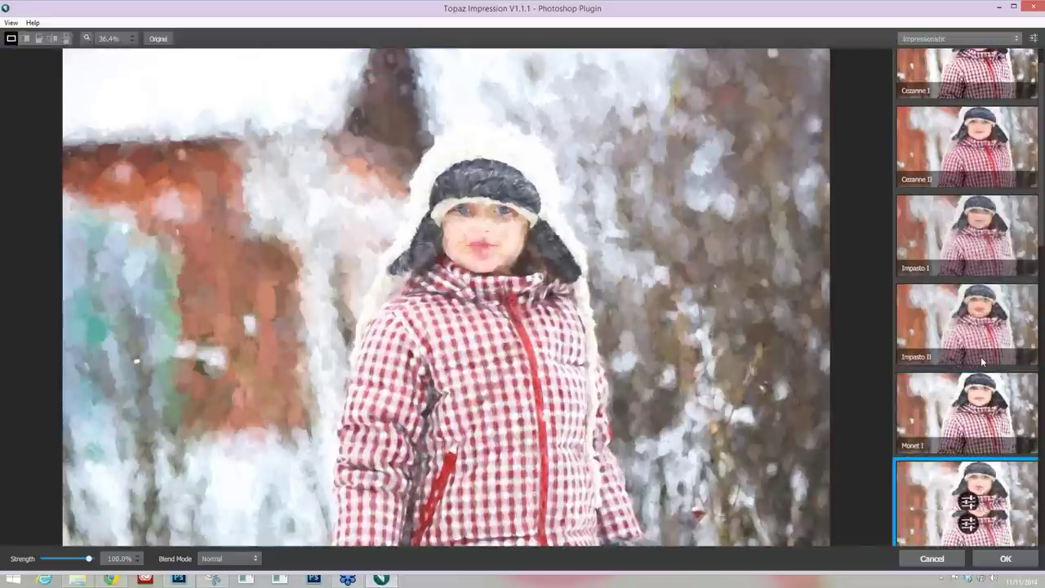
scroll(976, 188, "up", 1)
scroll(976, 188, "up", 1)
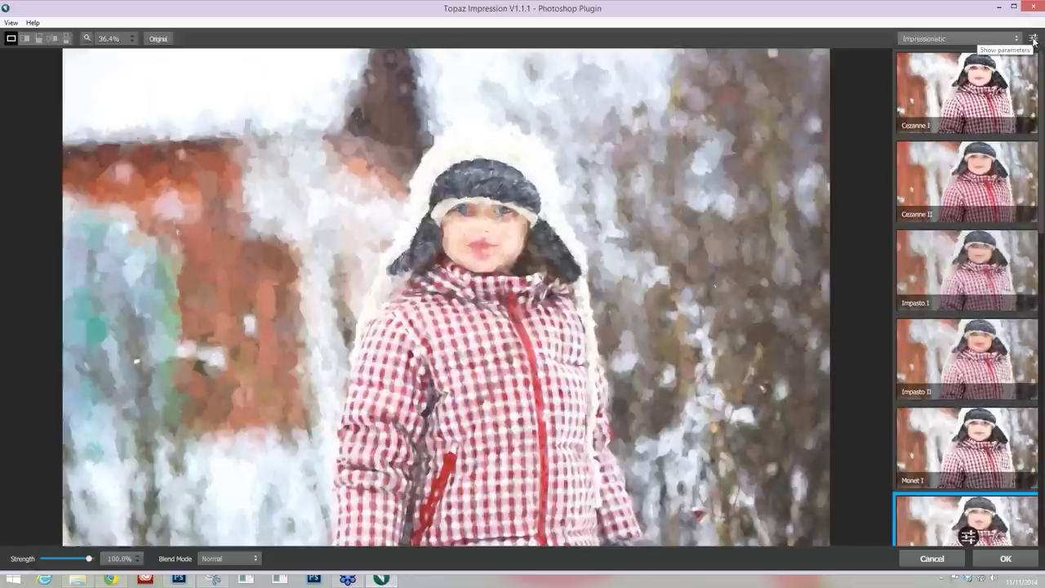
- Show the Monet II preset's parameters and reset them all to their defaults
left_click(1034, 39)
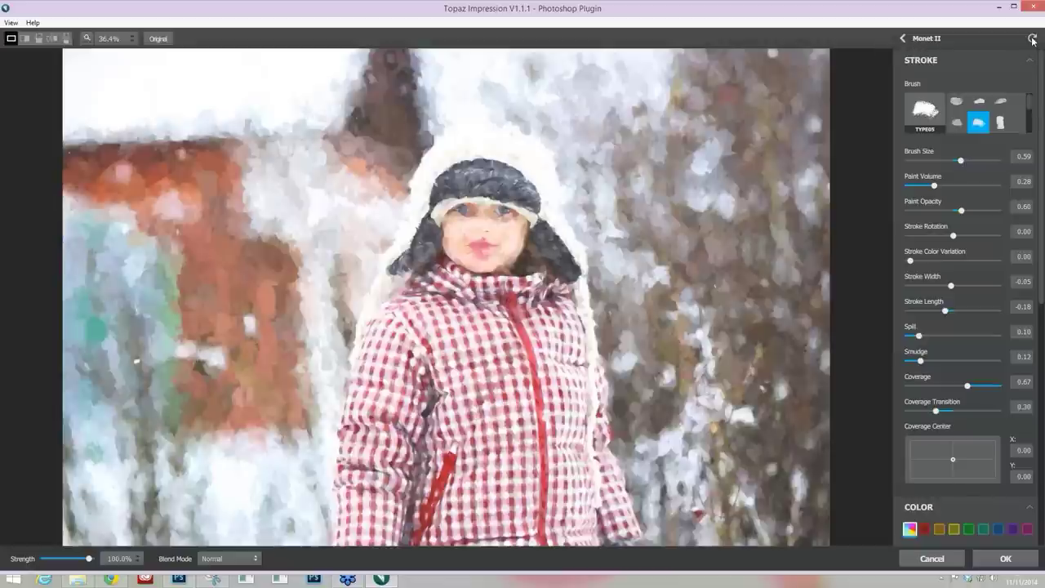
left_click(1031, 40)
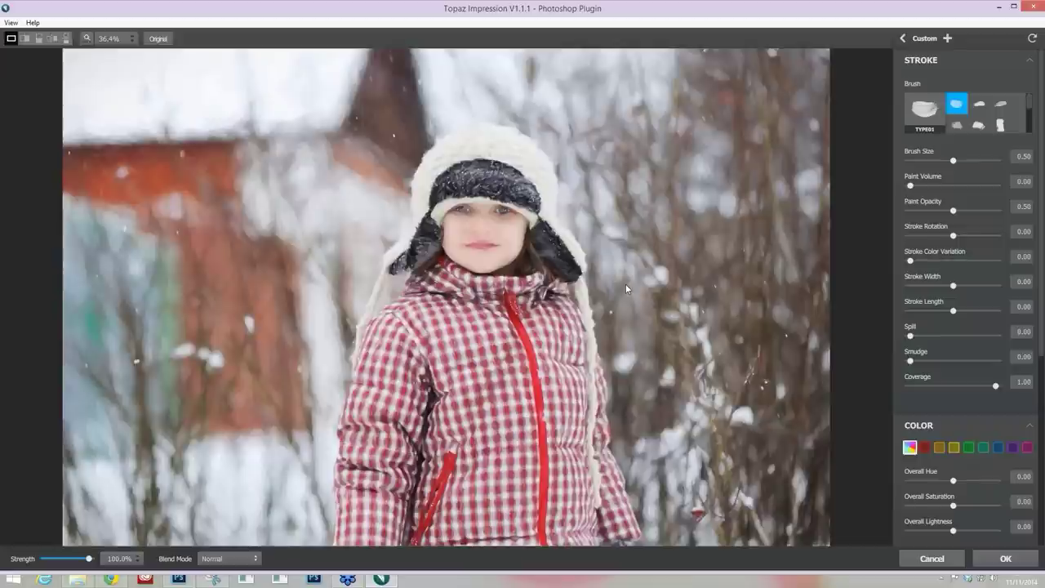
- Examine the default painted strokes on the girl's face, hat and jacket at several magnifications
scroll(625, 283, "up", 2)
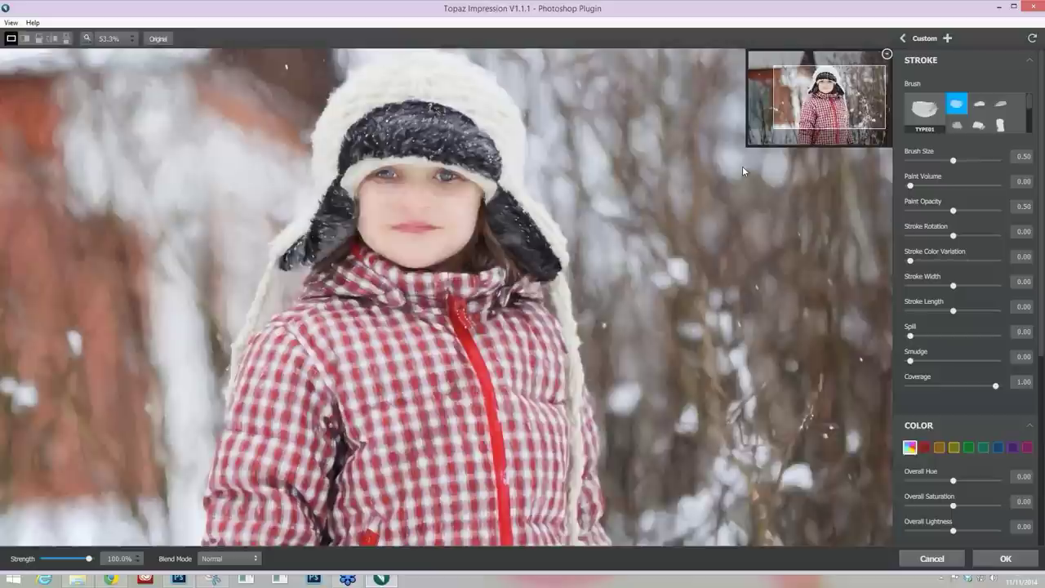
scroll(631, 244, "up", 1)
scroll(376, 263, "up", 1)
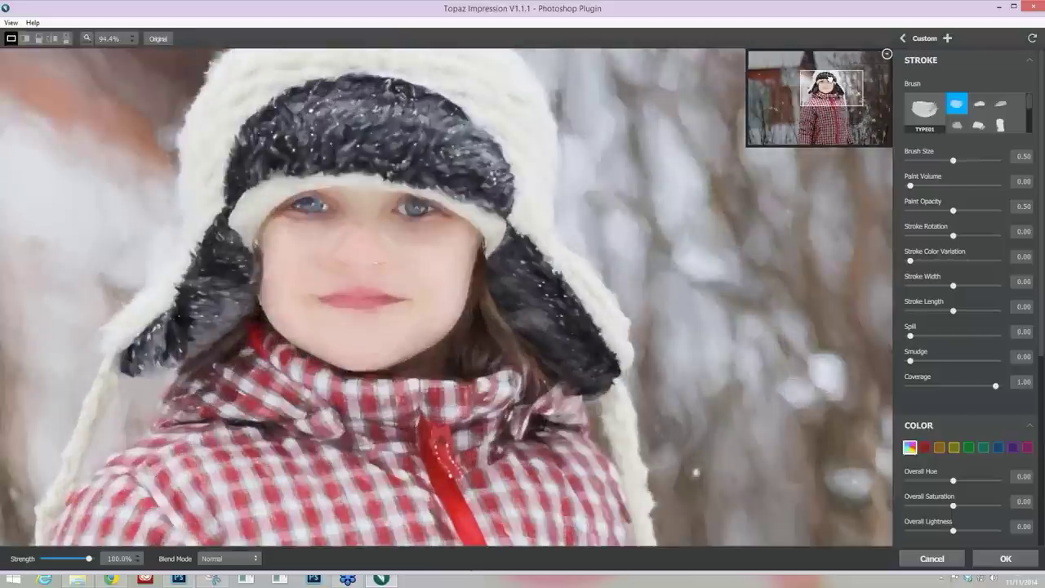
scroll(376, 262, "down", 1)
left_click(88, 38)
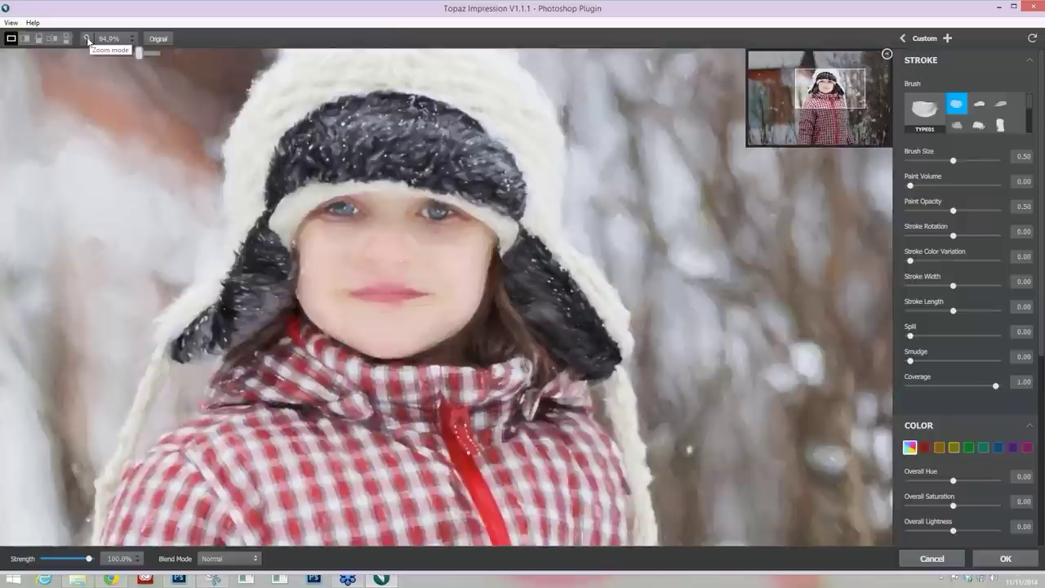
left_click(87, 39)
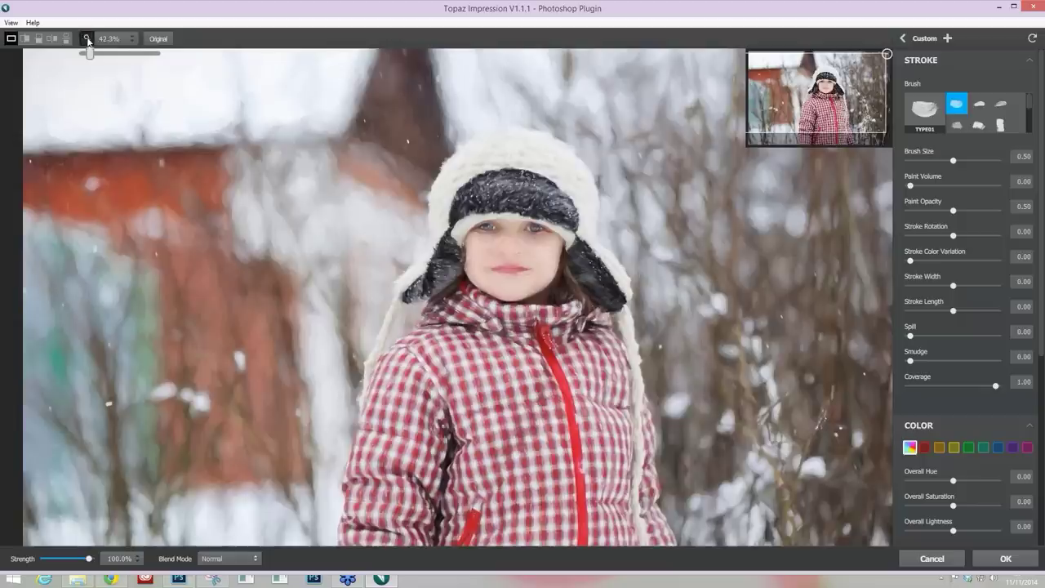
left_click(88, 39)
left_click(87, 39)
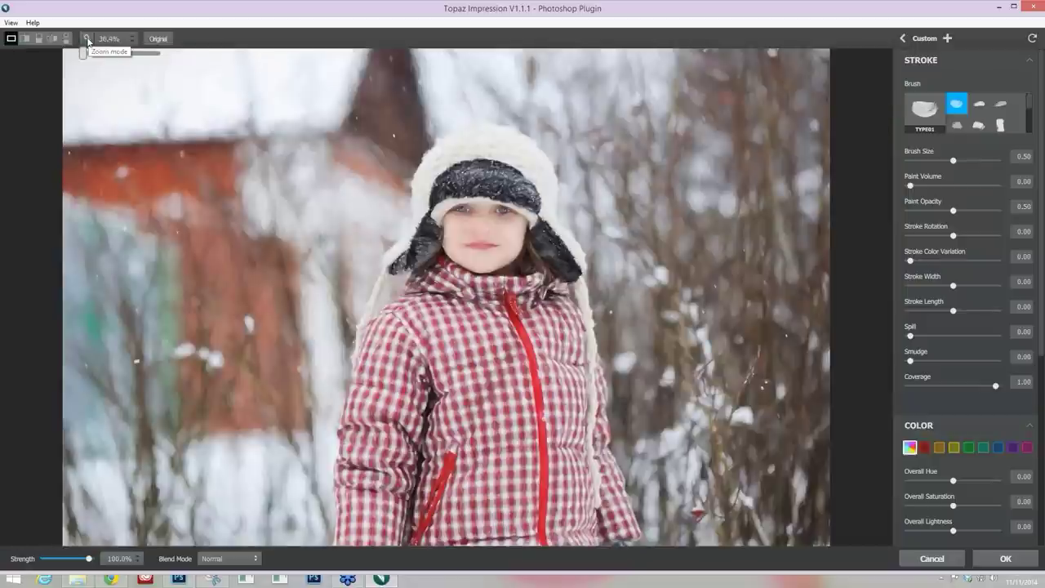
left_click(88, 40)
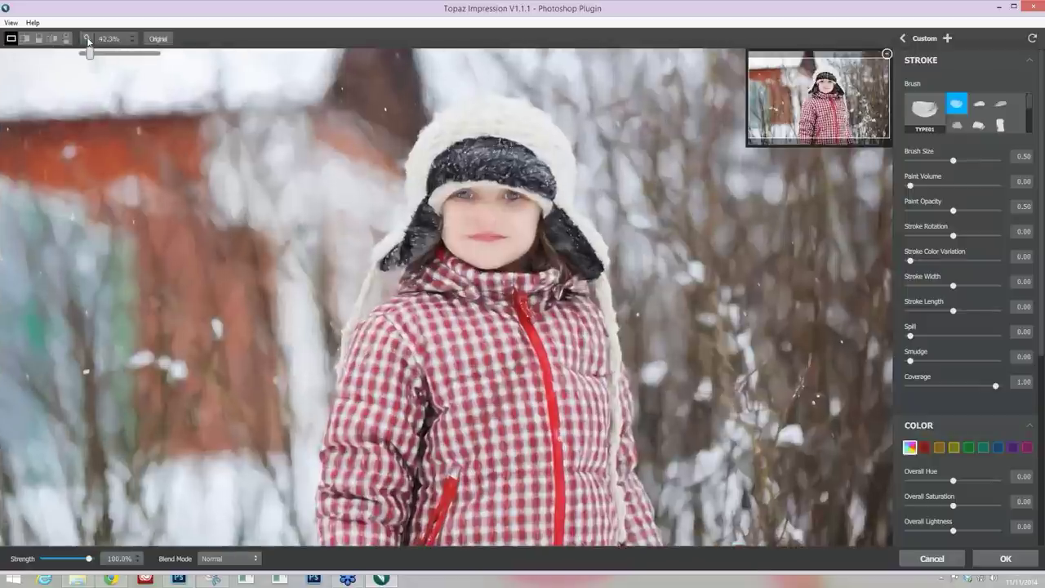
left_click(88, 39)
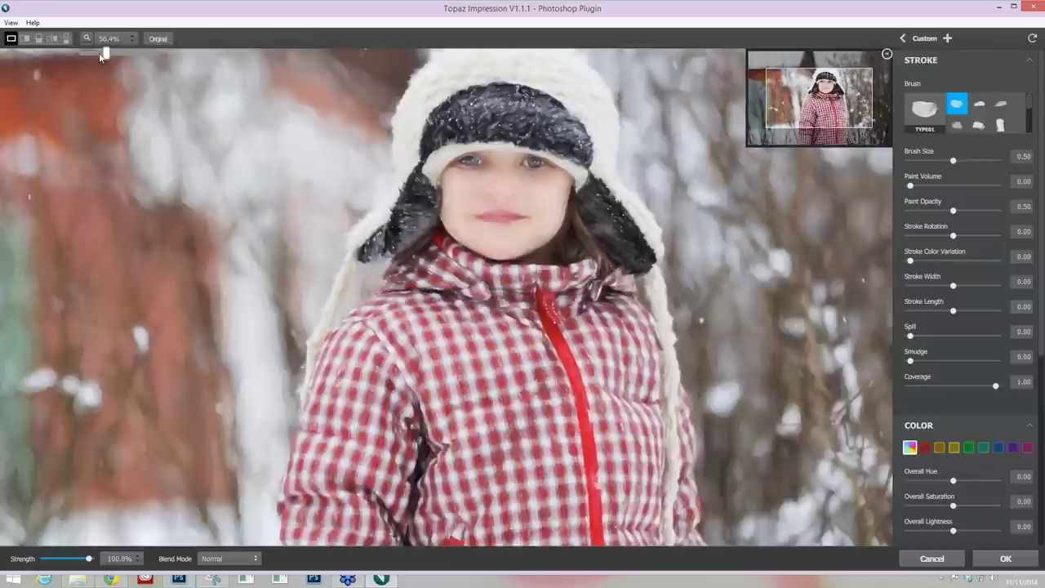
left_click(100, 54)
scroll(117, 51, "up", 3)
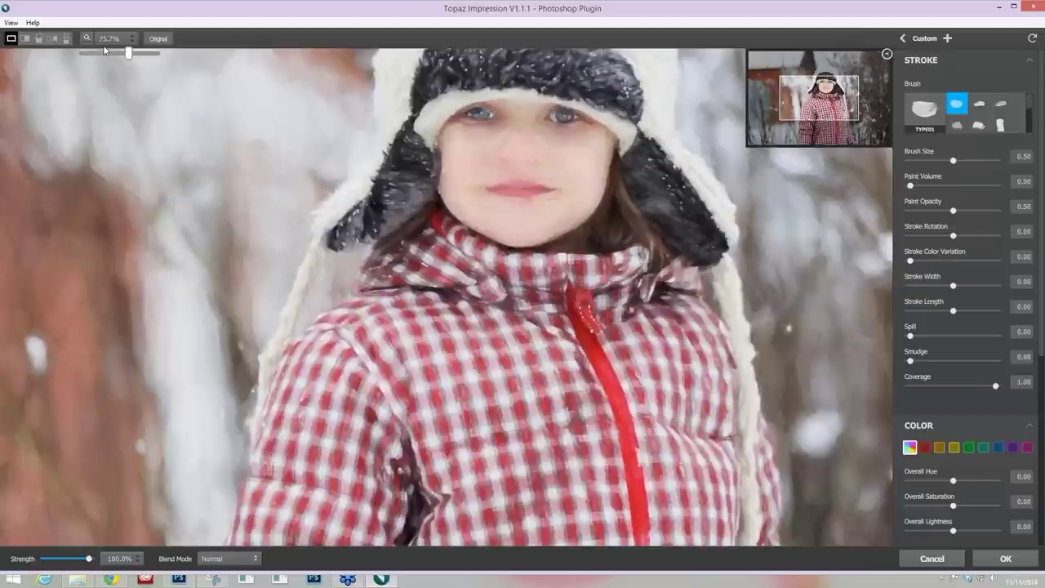
scroll(103, 50, "down", 2)
scroll(94, 52, "down", 1)
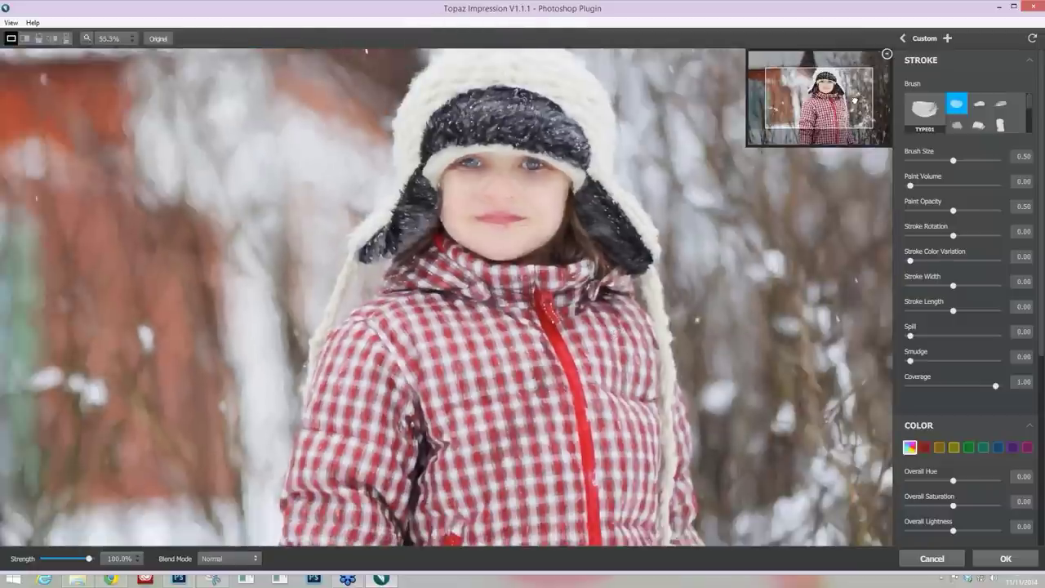
scroll(782, 211, "up", 5)
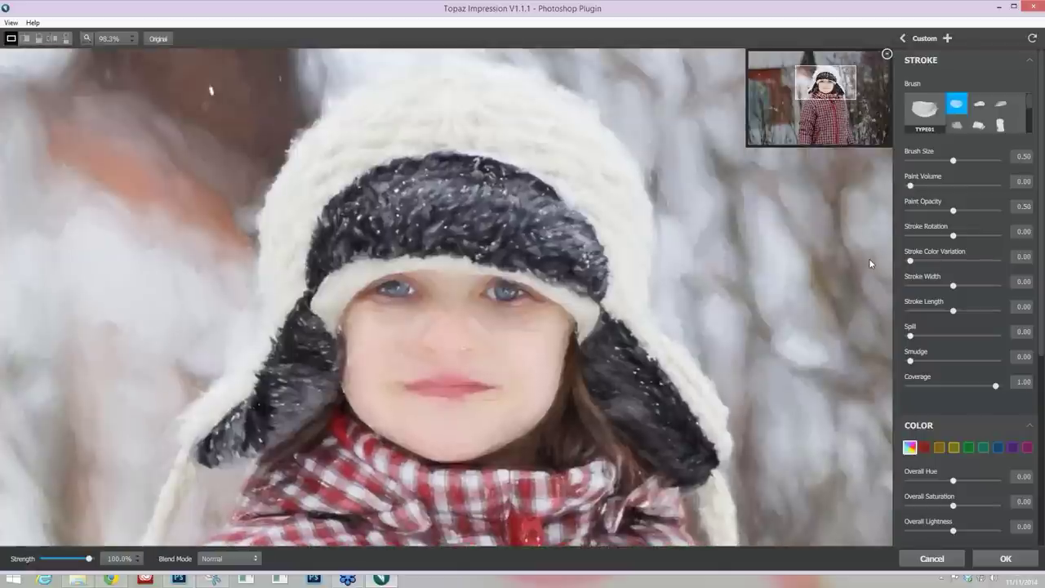
- Try brushes Type03, Type04, Type05 and Type06 on the portrait to compare their strokes
scroll(869, 258, "down", 2)
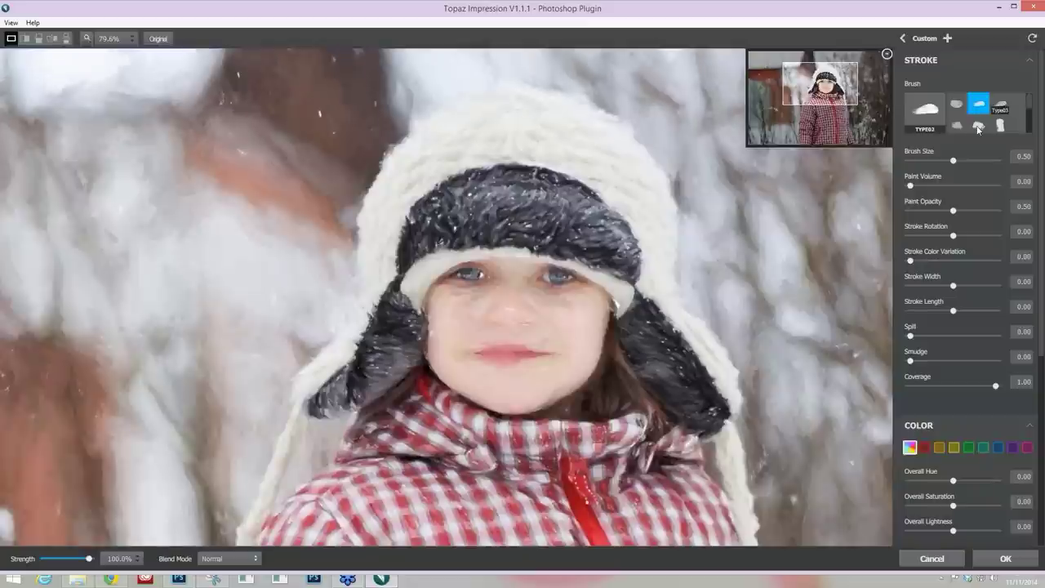
left_click(1003, 106)
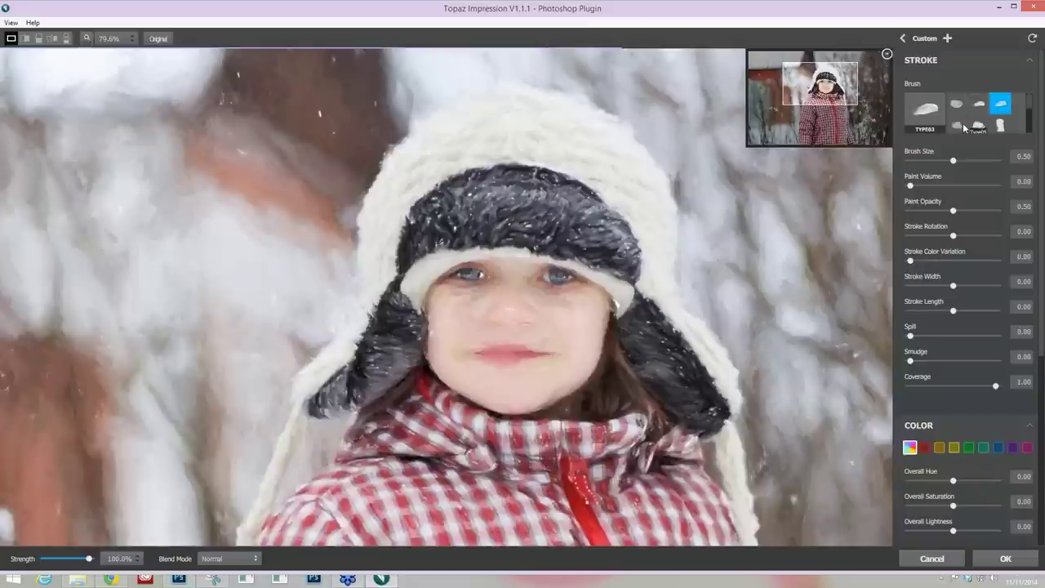
left_click(959, 125)
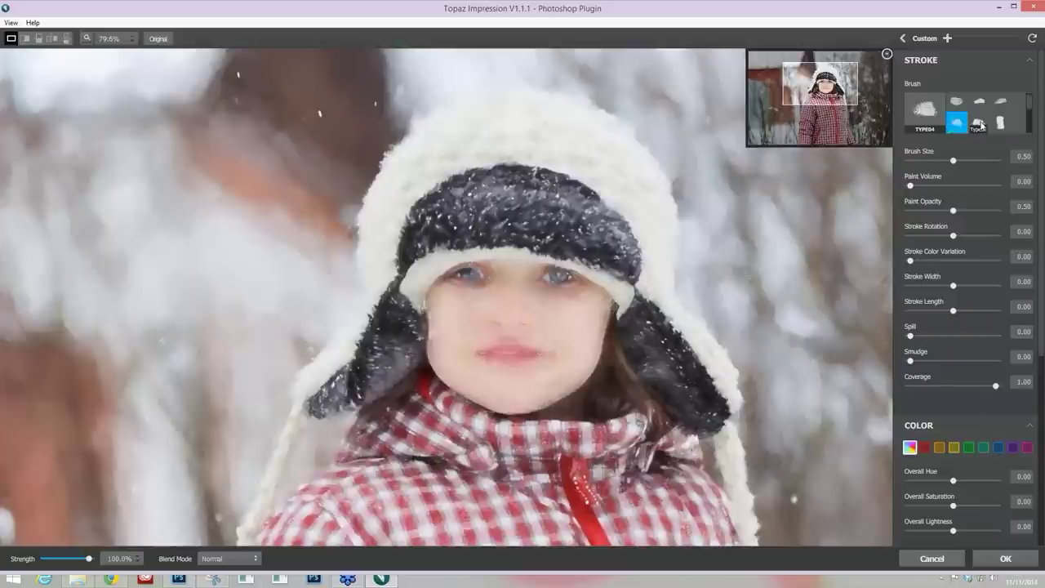
left_click(979, 123)
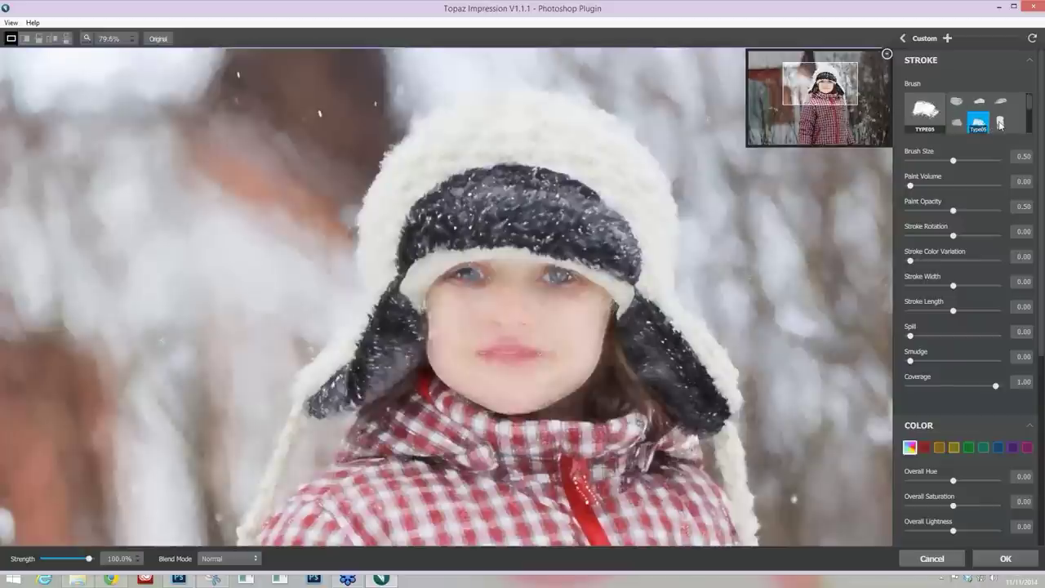
left_click(1000, 123)
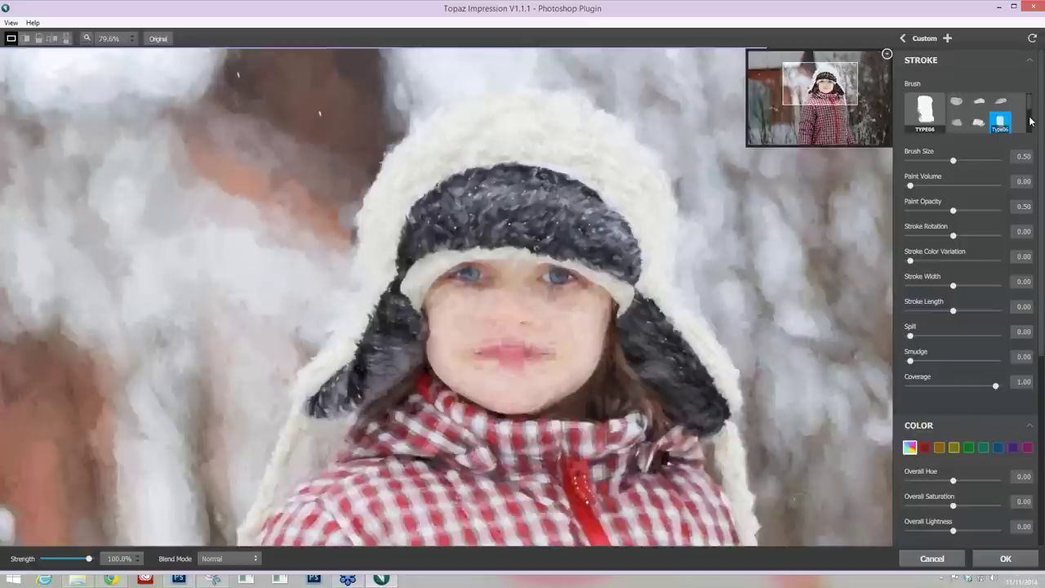
- Try brushes Type07, Type09, Type10 and Type11 on the portrait to compare their strokes
scroll(982, 116, "down", 1)
left_click(981, 113)
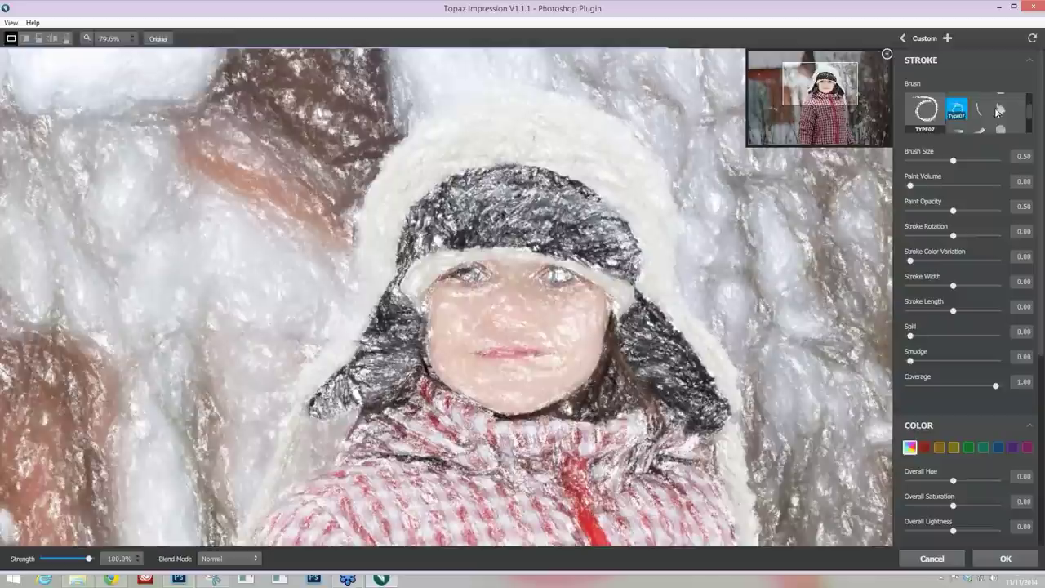
left_click(997, 109)
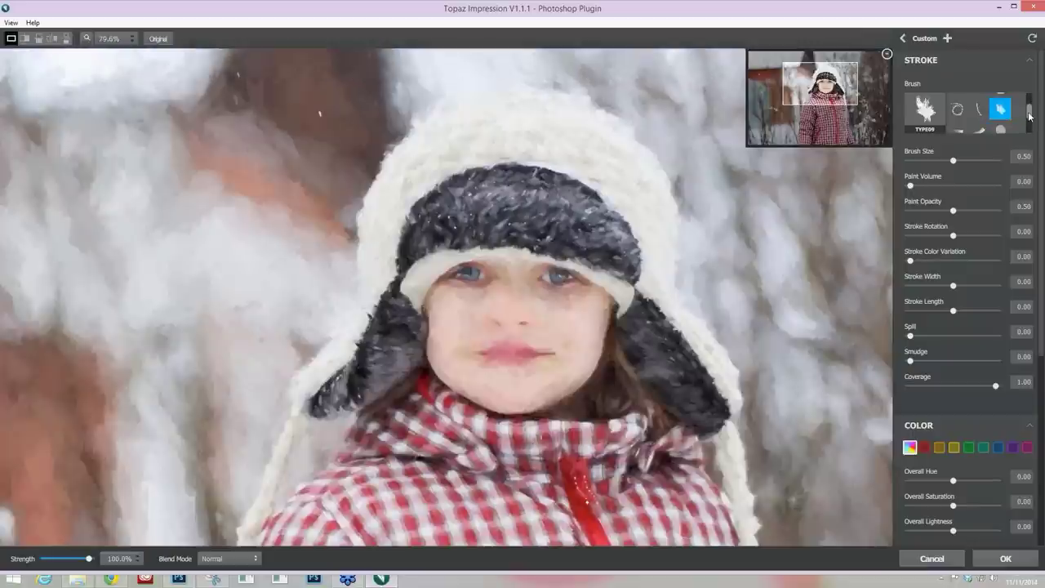
scroll(966, 104, "down", 3)
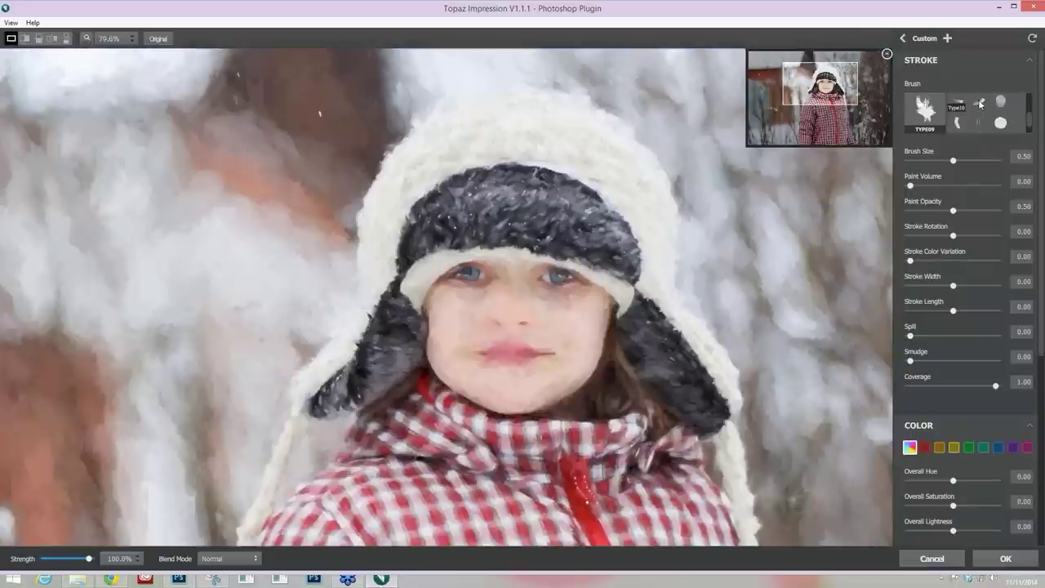
left_click(979, 103)
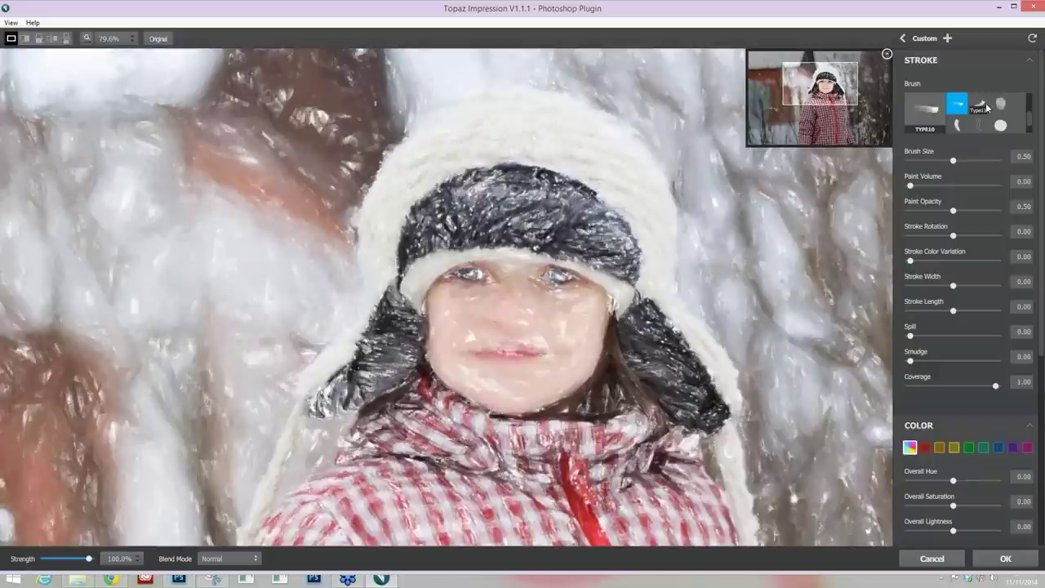
left_click(1002, 105)
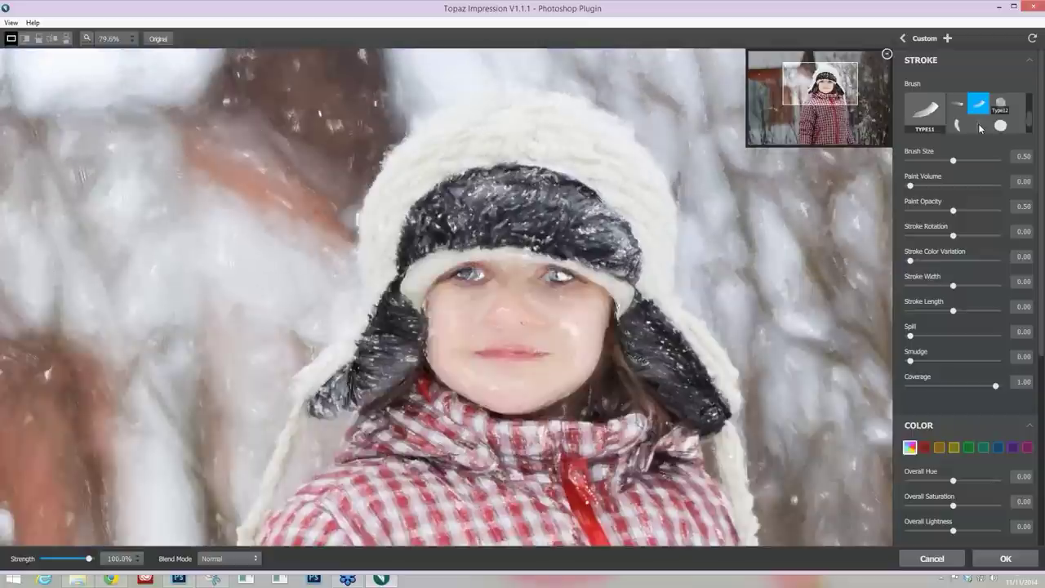
- Try brushes Type15, Type14, Type13, Type17 and Type16 on the portrait, then go back to Type13
left_click(1000, 124)
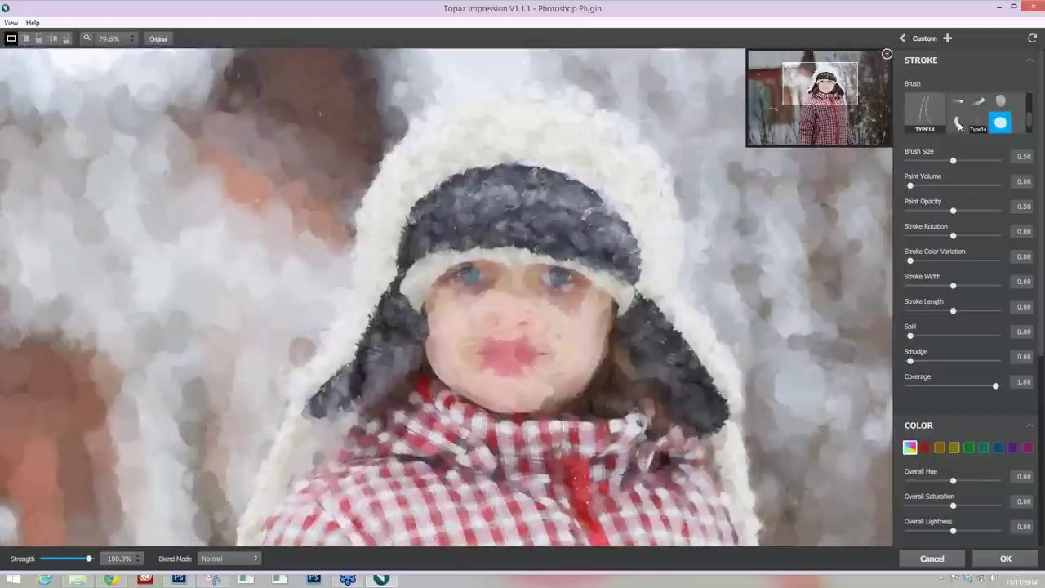
left_click(978, 123)
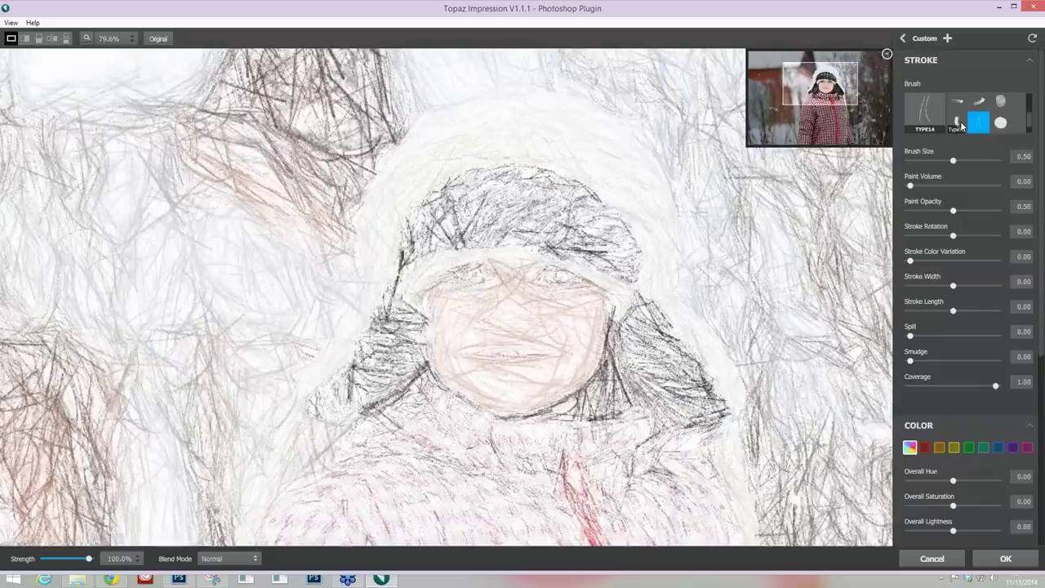
left_click(960, 122)
scroll(980, 132, "down", 1)
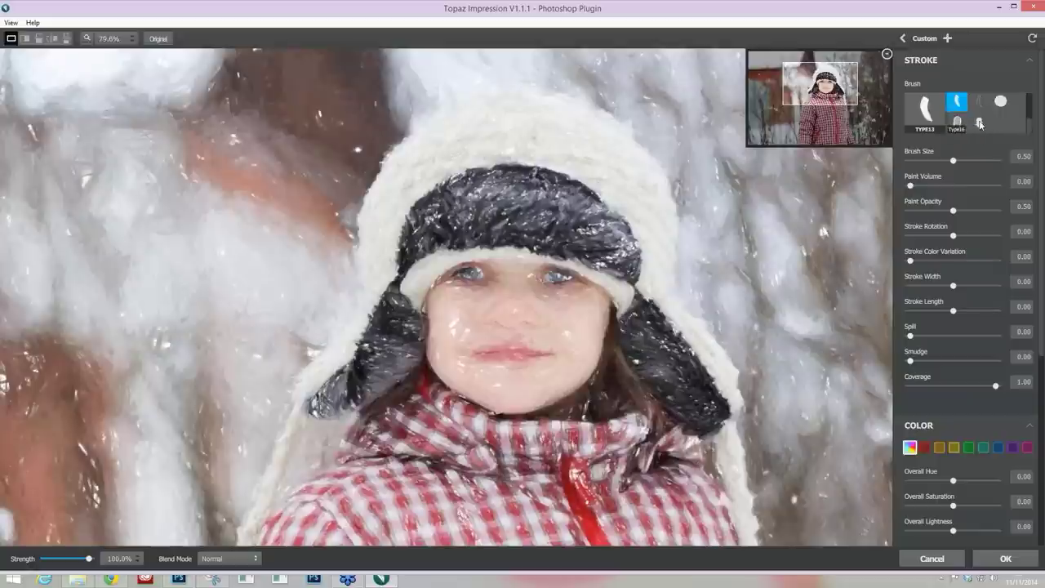
left_click(980, 123)
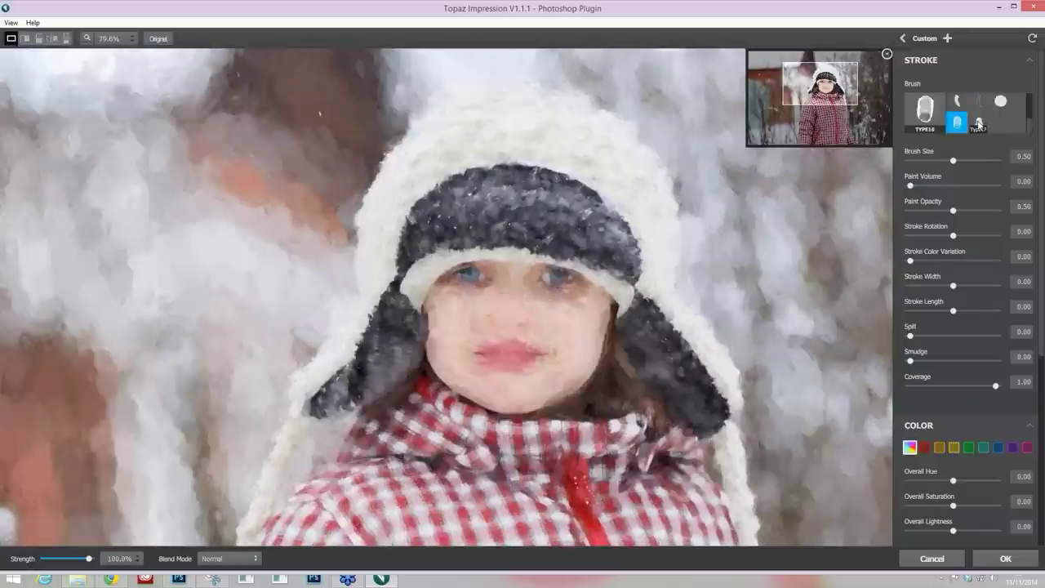
left_click(980, 123)
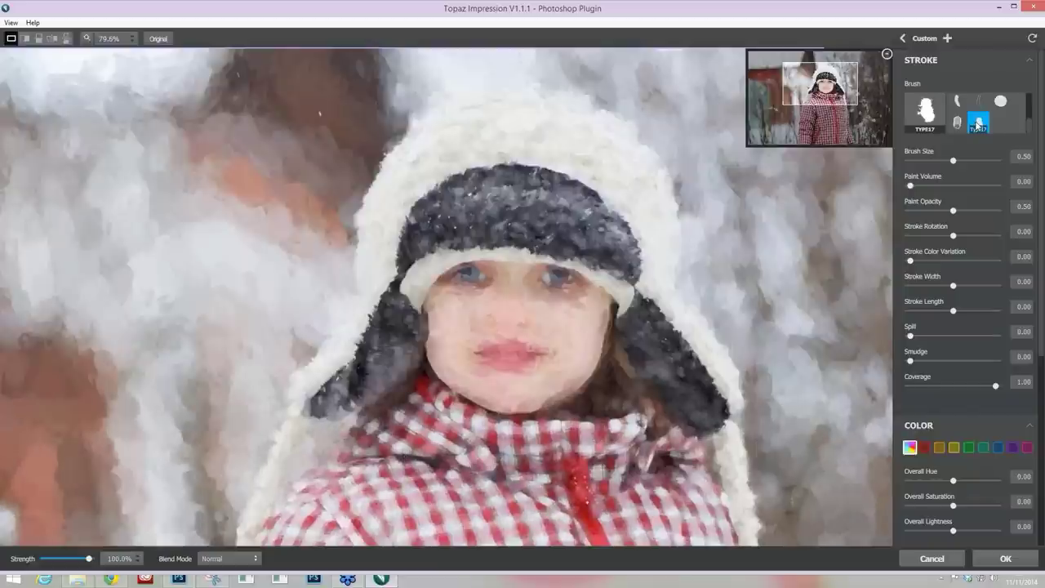
left_click(959, 121)
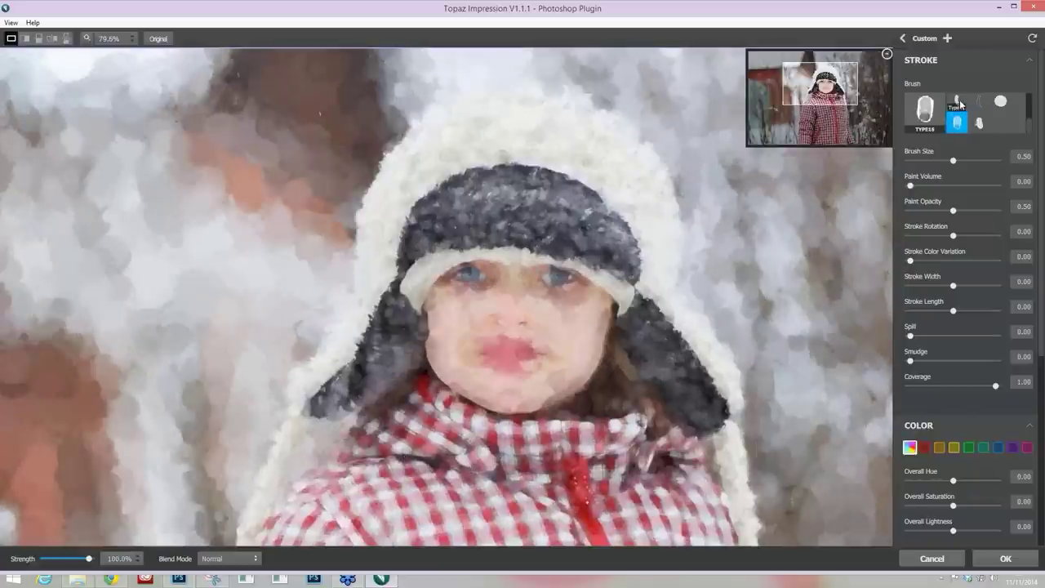
left_click(959, 102)
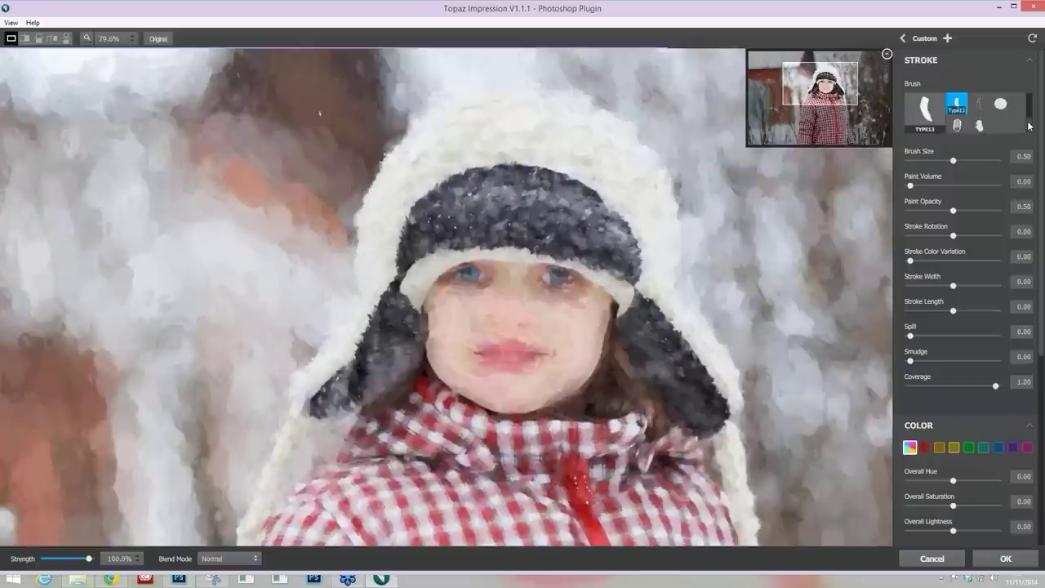
- Compare brushes Type15, Type12 and Type11, then choose brush Type09 for the portrait
scroll(986, 118, "up", 2)
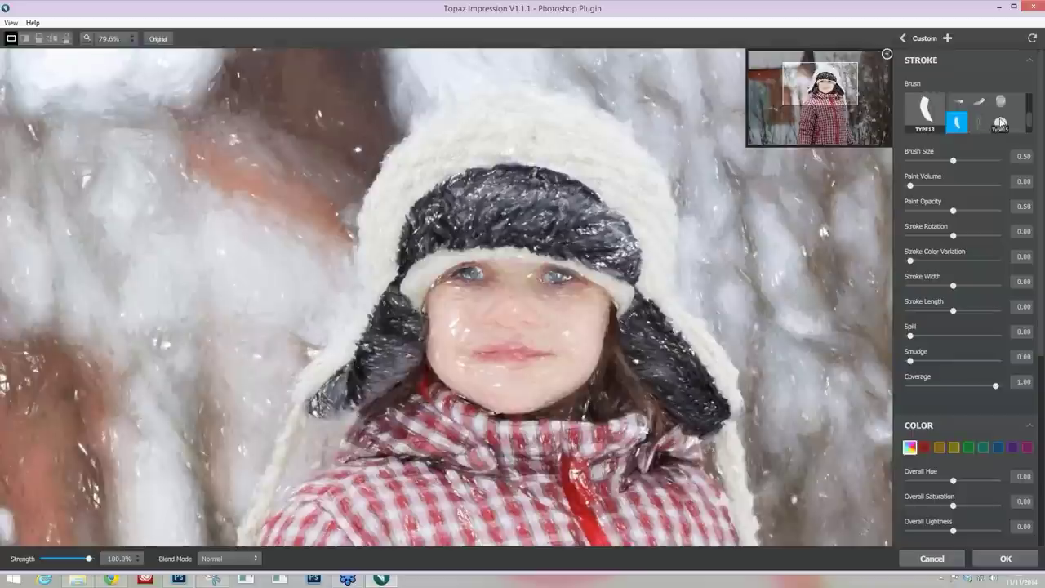
left_click(999, 122)
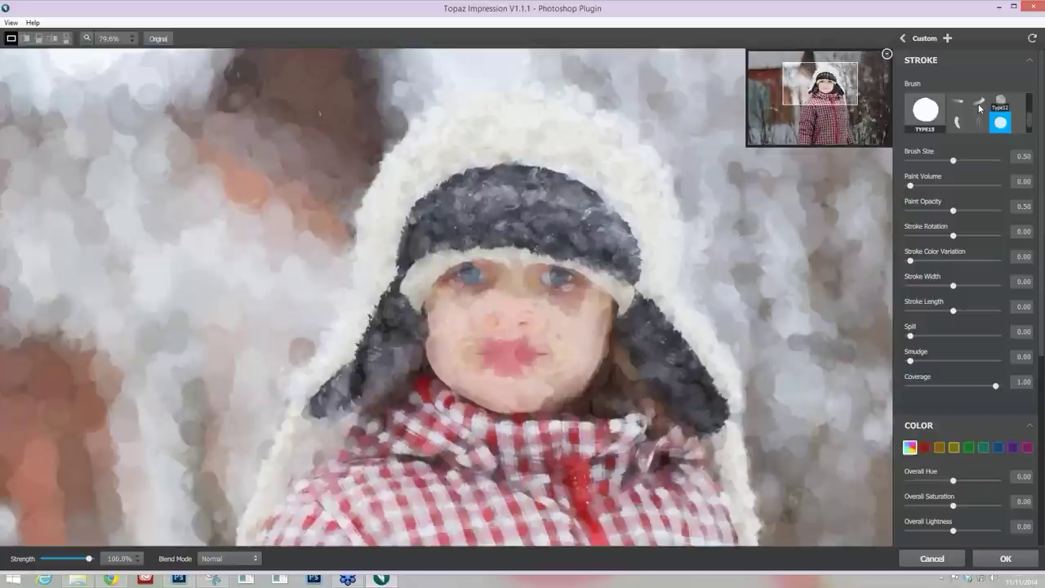
left_click(1002, 103)
left_click(982, 105)
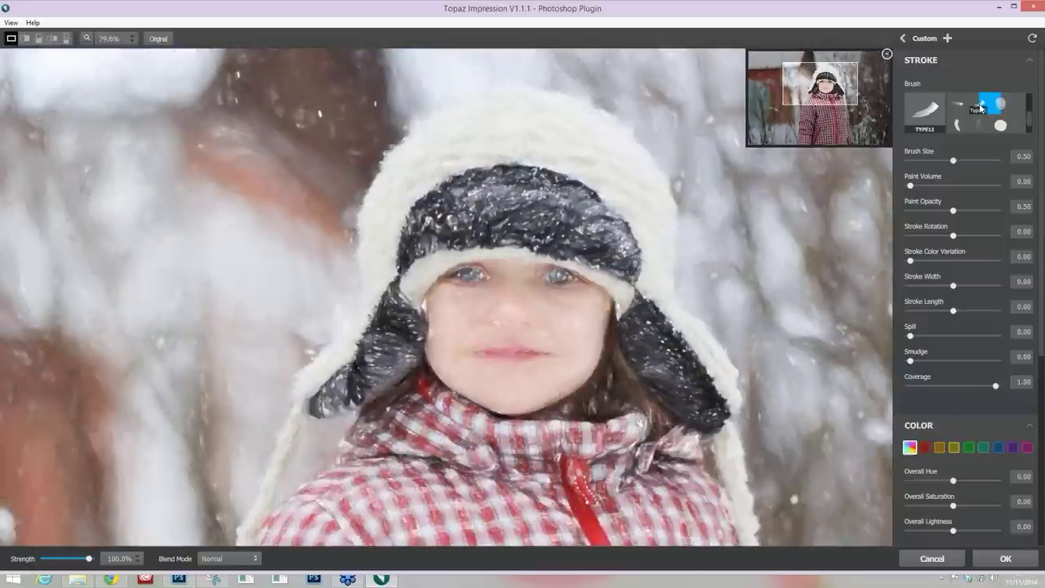
scroll(988, 110, "down", 1)
left_click(1000, 112)
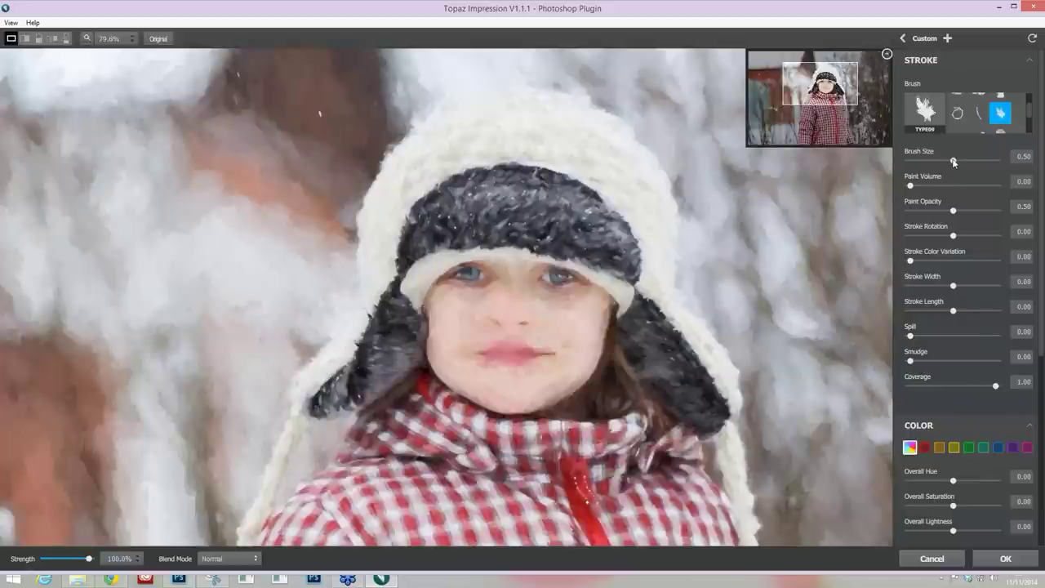
- Try brush sizes between 0.03 and 0.65 with the Type09 brush, ending at 0.26
left_click_drag(954, 160, 966, 160)
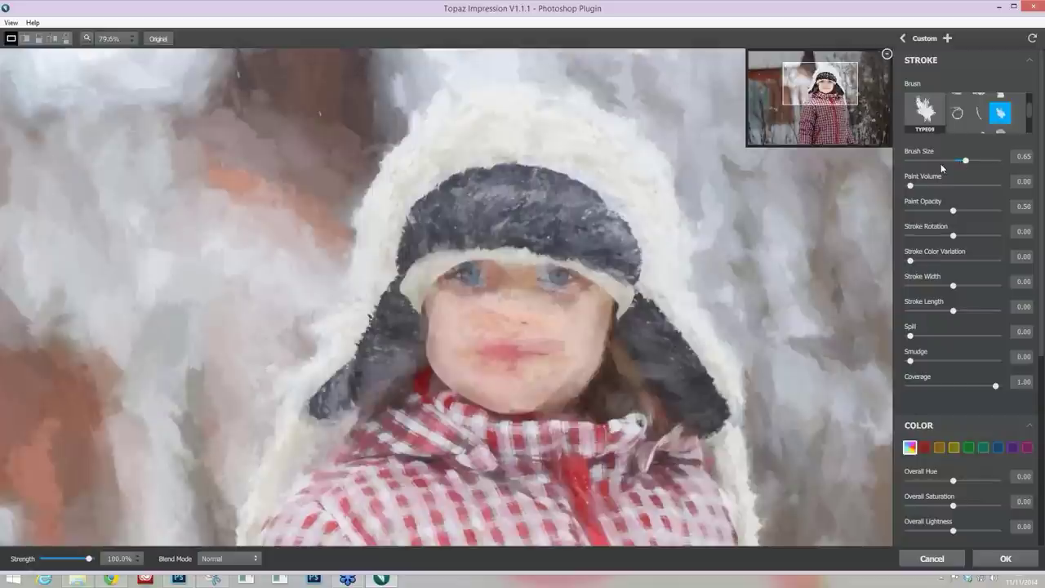
left_click(938, 162)
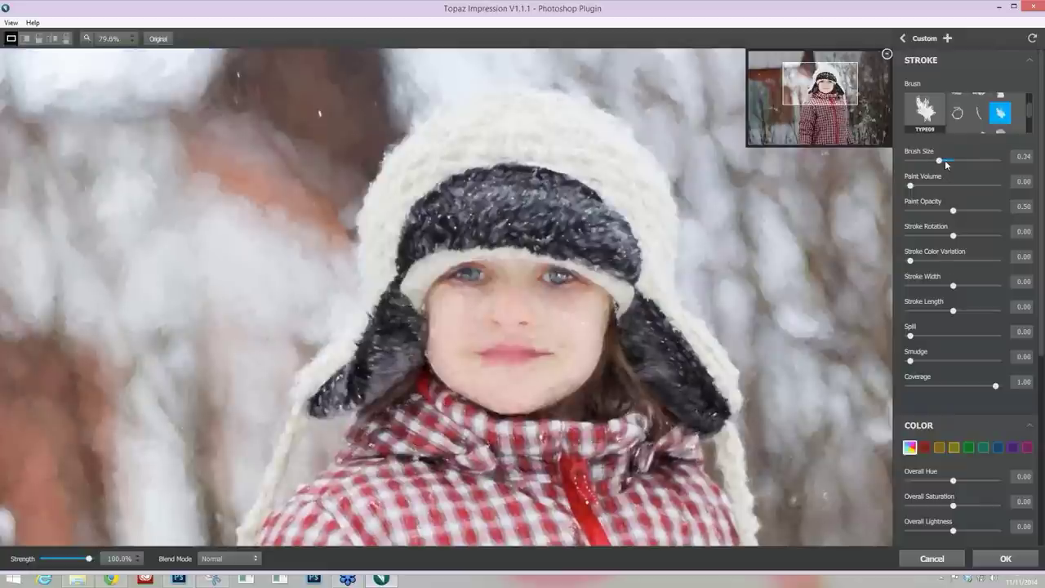
left_click(945, 160)
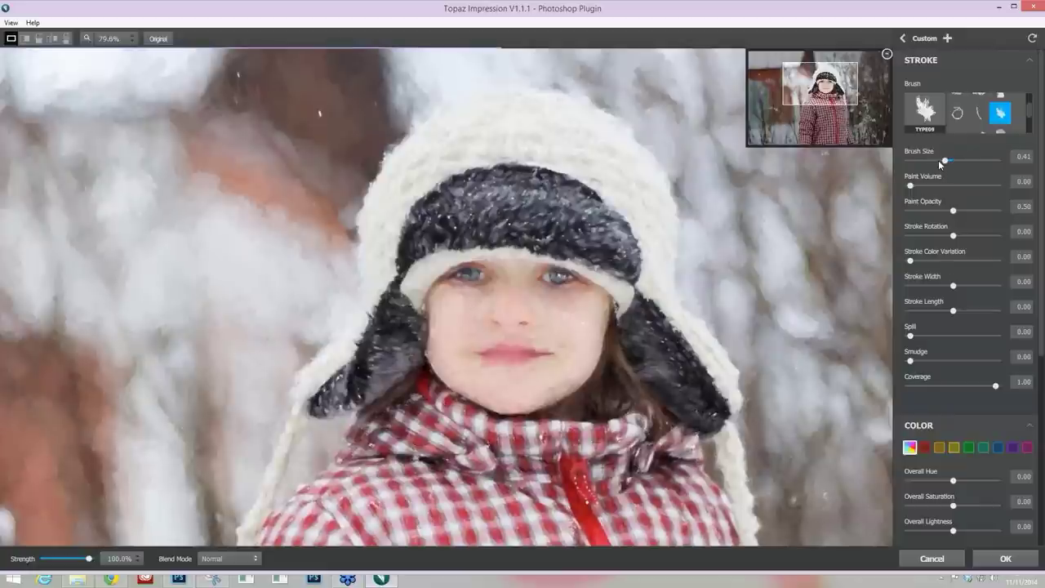
left_click(931, 159)
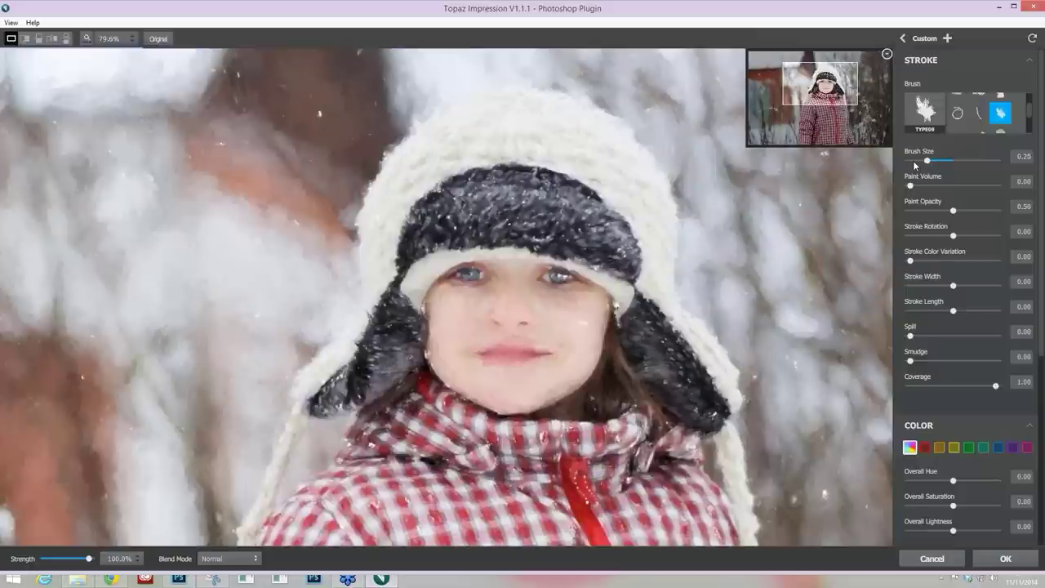
left_click(913, 160)
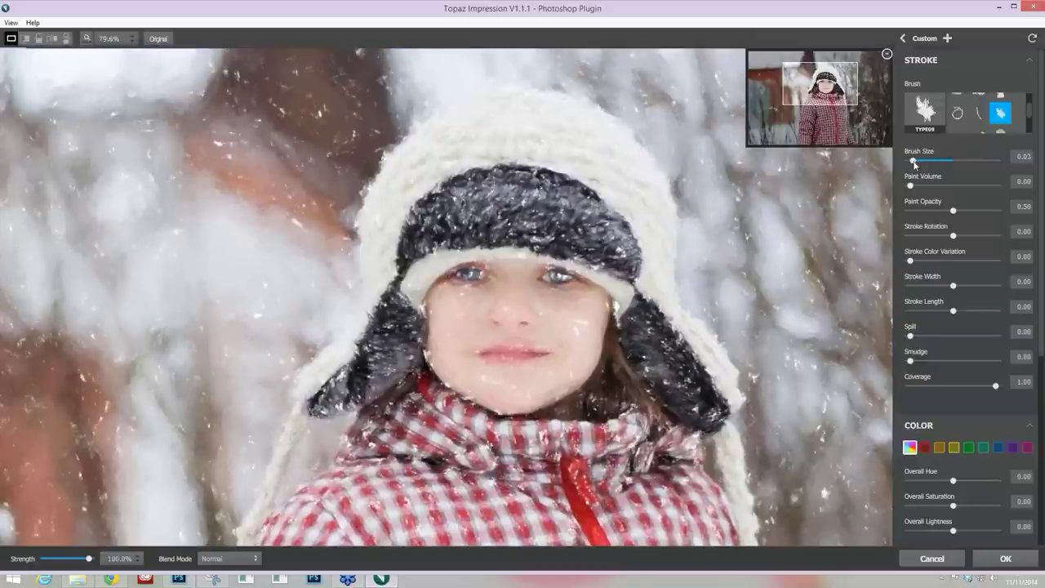
left_click_drag(914, 161, 926, 160)
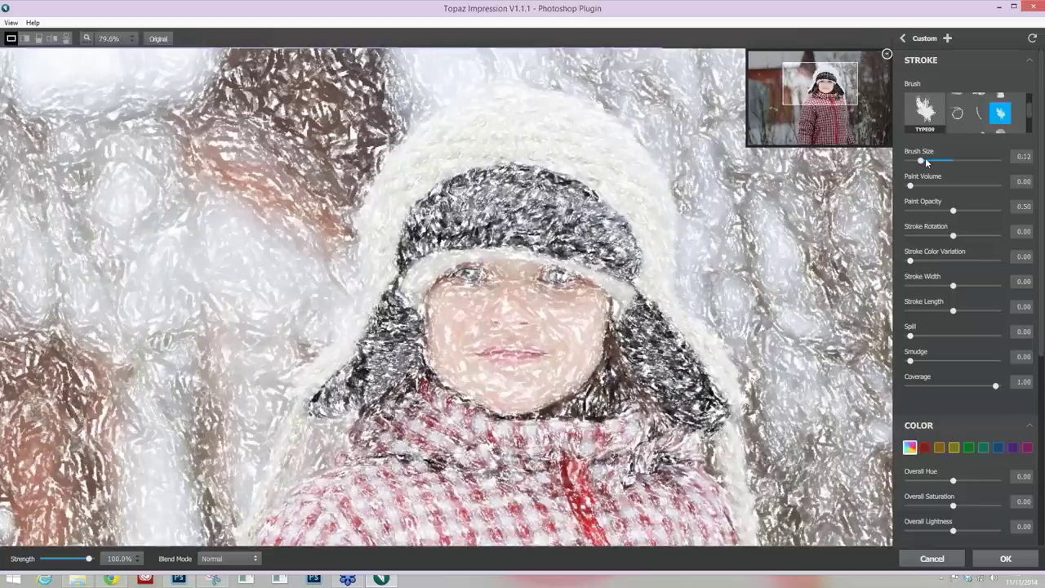
left_click(925, 159)
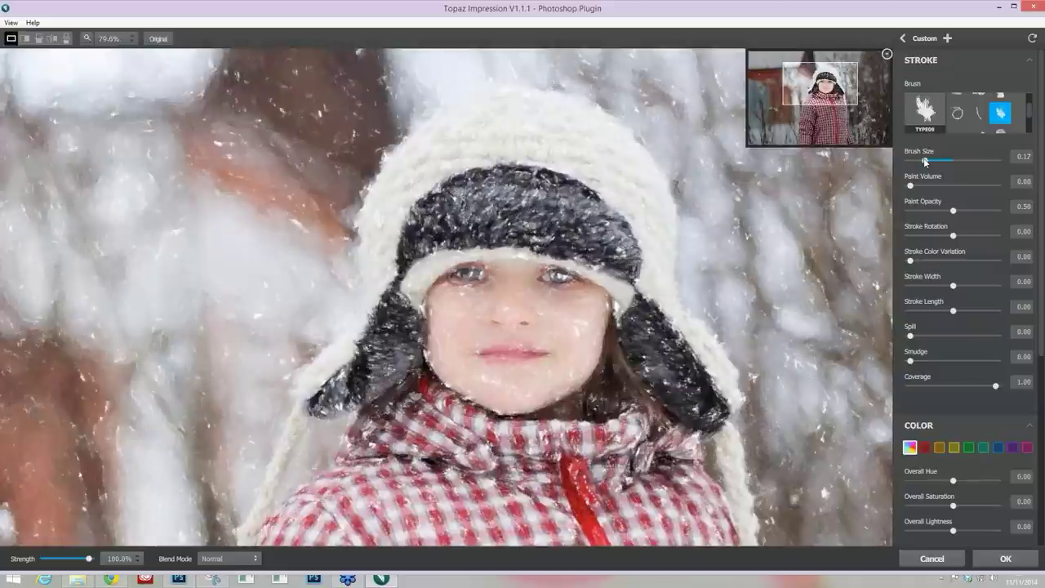
left_click(925, 160)
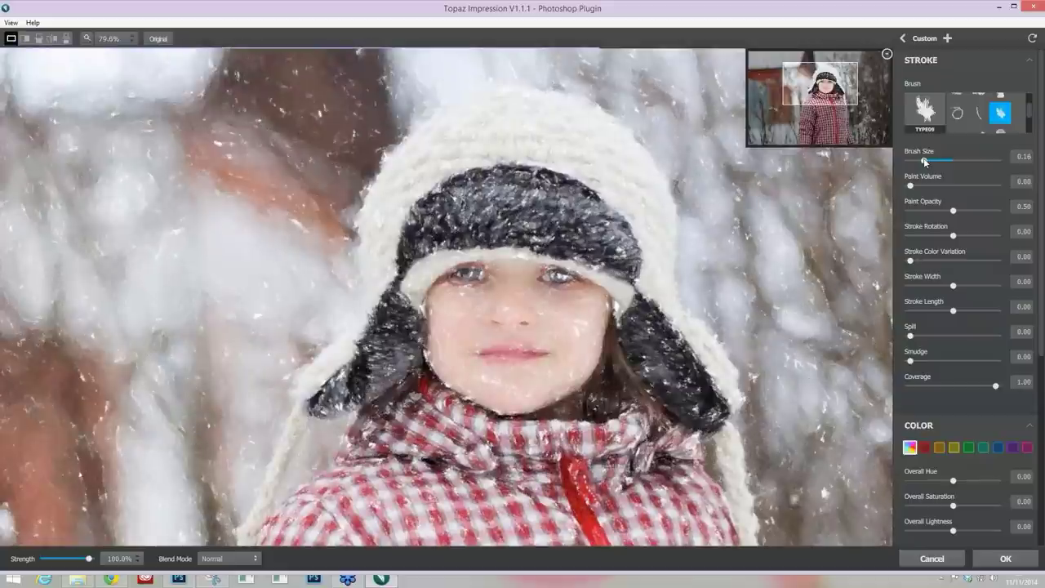
left_click(933, 160)
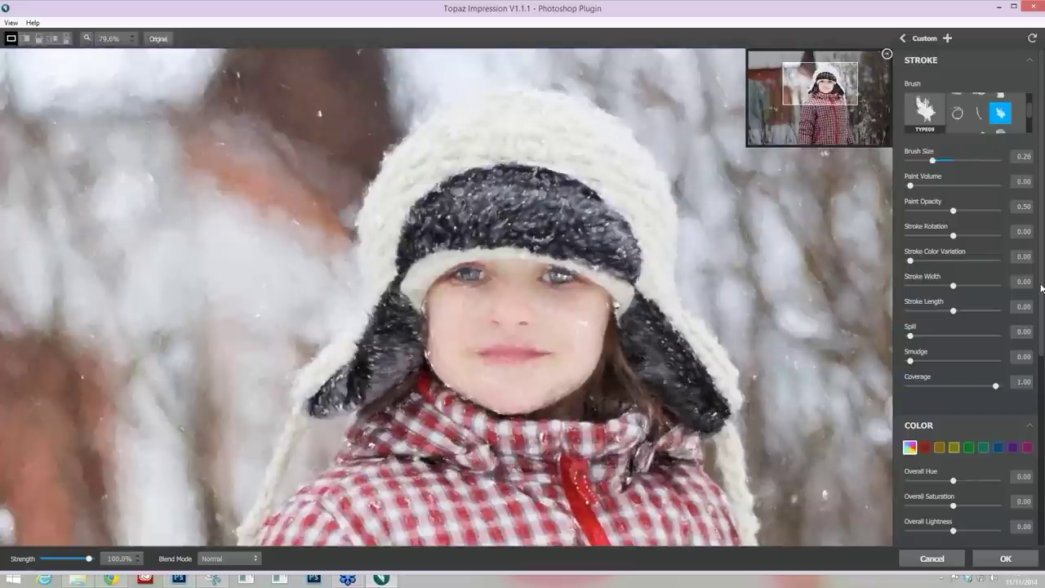
- Switch the texture's background type to Original
scroll(1003, 313, "down", 1)
scroll(943, 497, "down", 10)
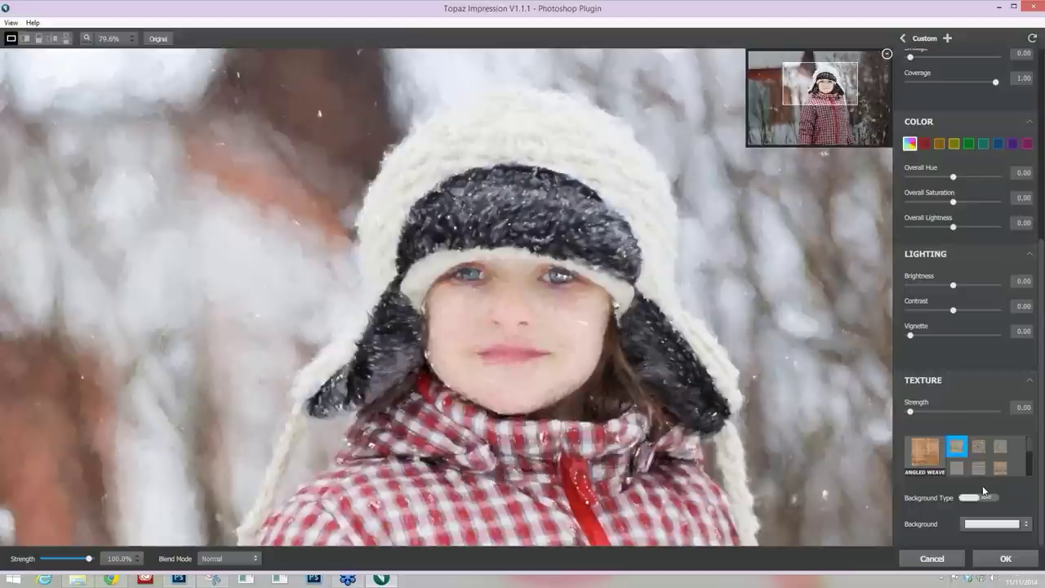
left_click_drag(991, 499, 972, 501)
left_click(972, 500)
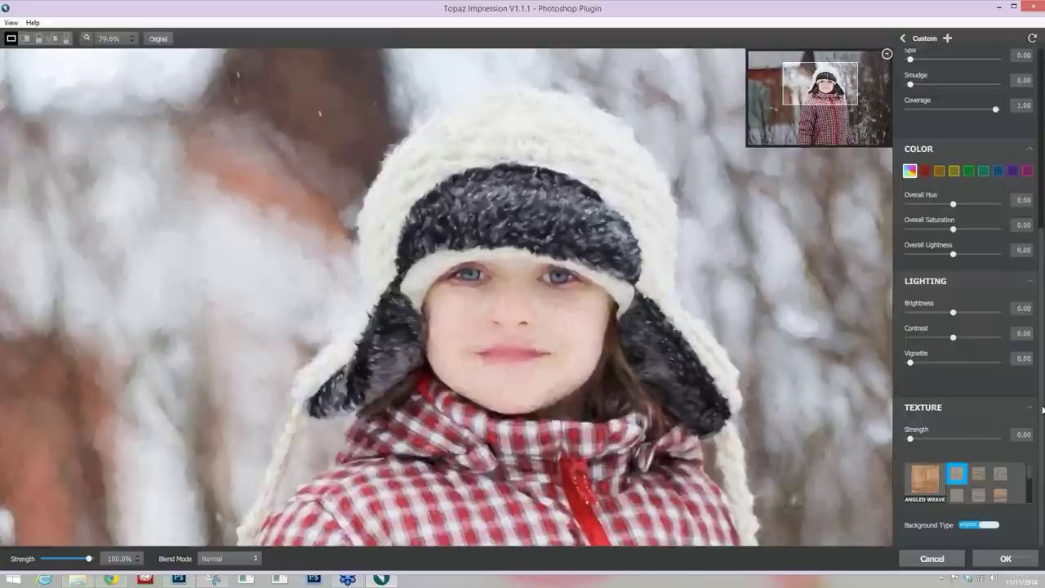
- Set the brush size to 0.37 and compare the painted girl with the original photo
scroll(1041, 406, "up", 1)
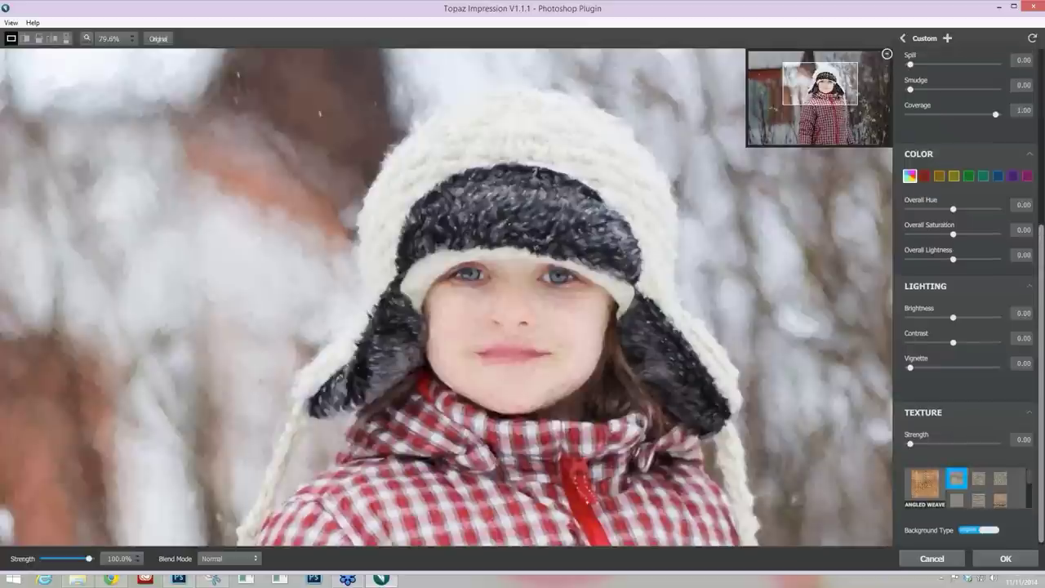
scroll(1041, 326, "up", 5)
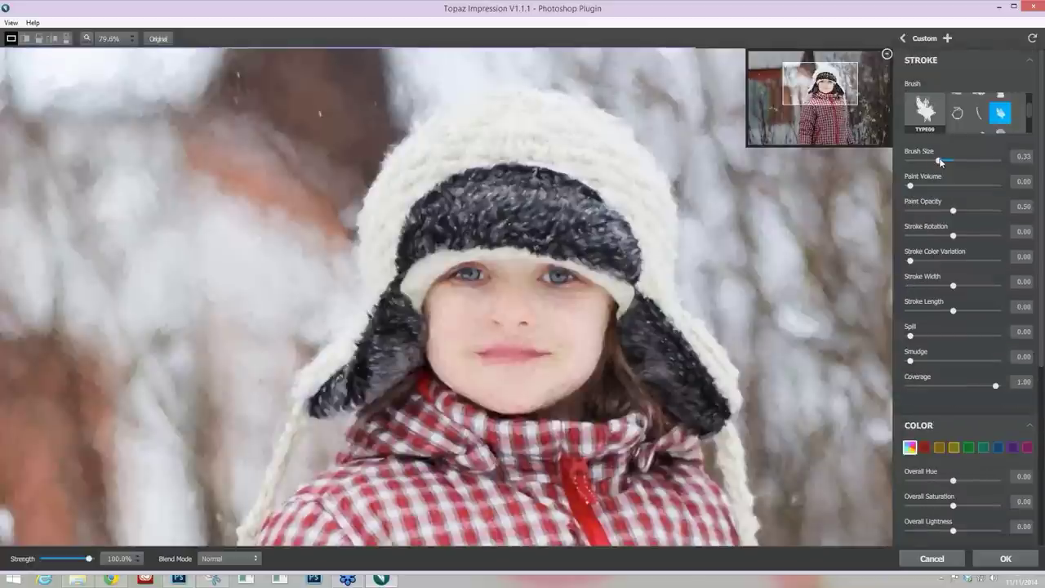
left_click_drag(940, 161, 942, 161)
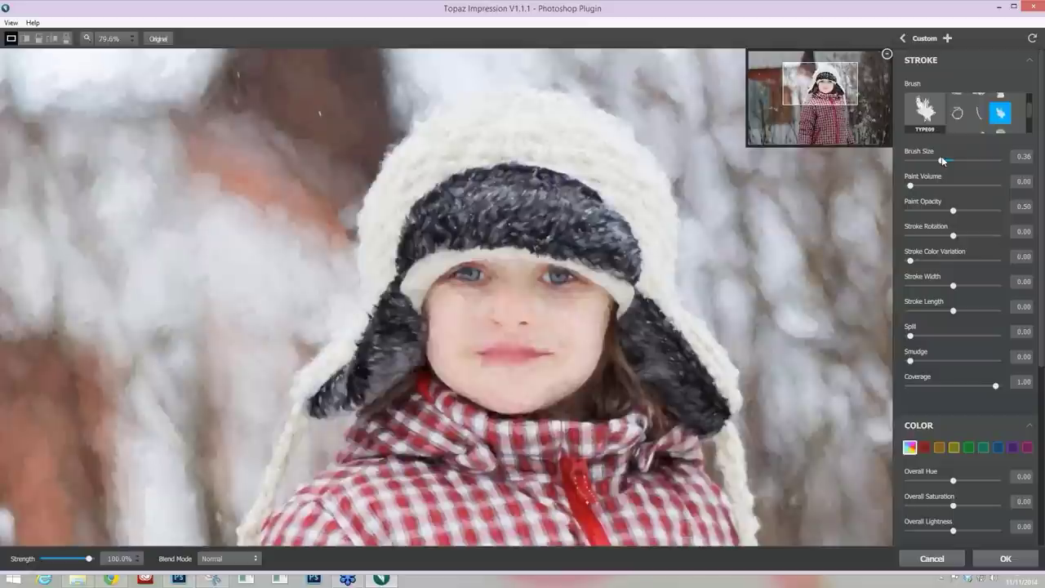
left_click_drag(942, 161, 943, 160)
left_click_drag(562, 247, 574, 214)
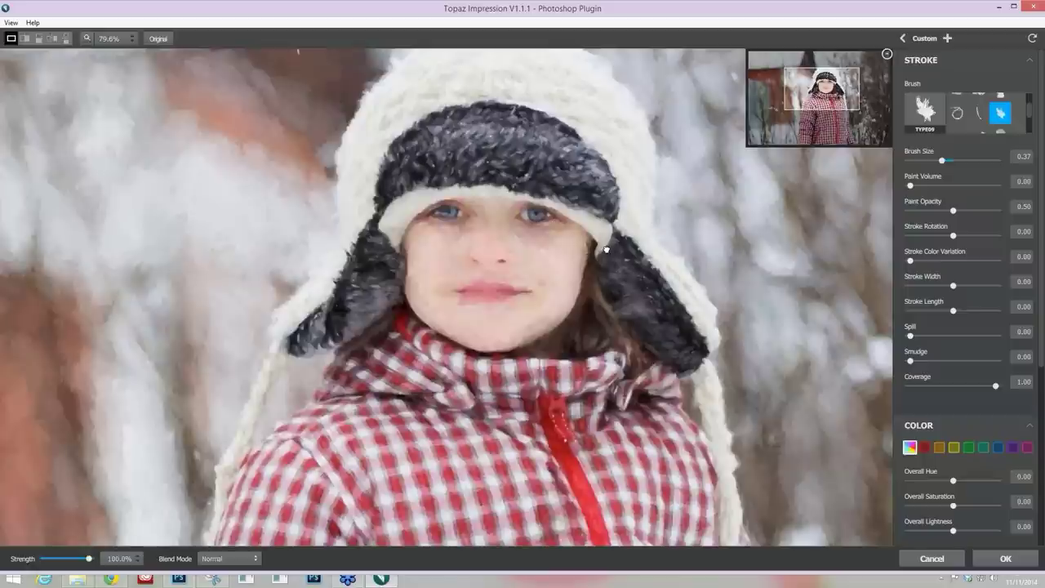
left_click(806, 197)
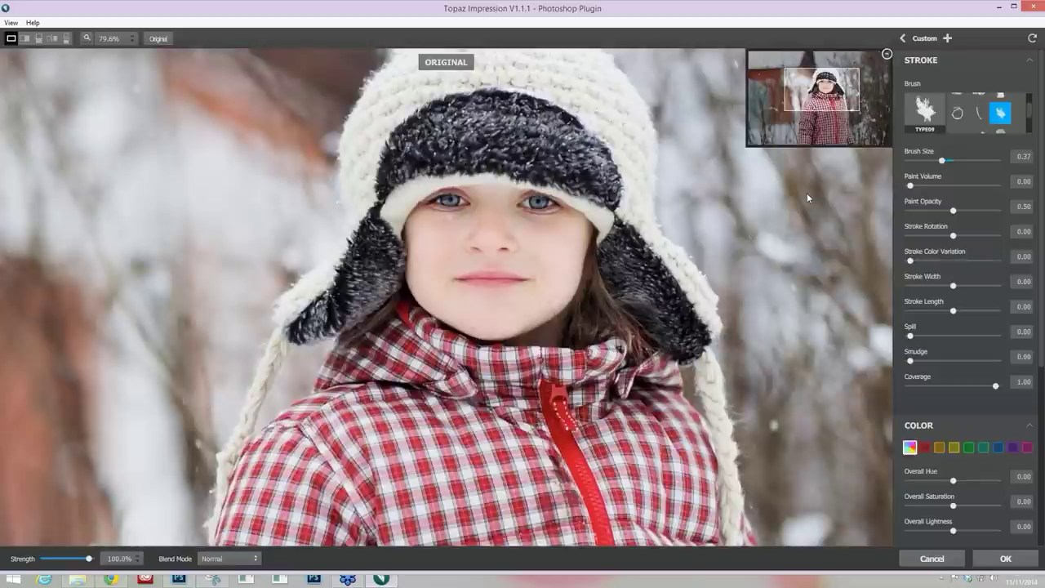
left_click_drag(807, 193, 833, 200)
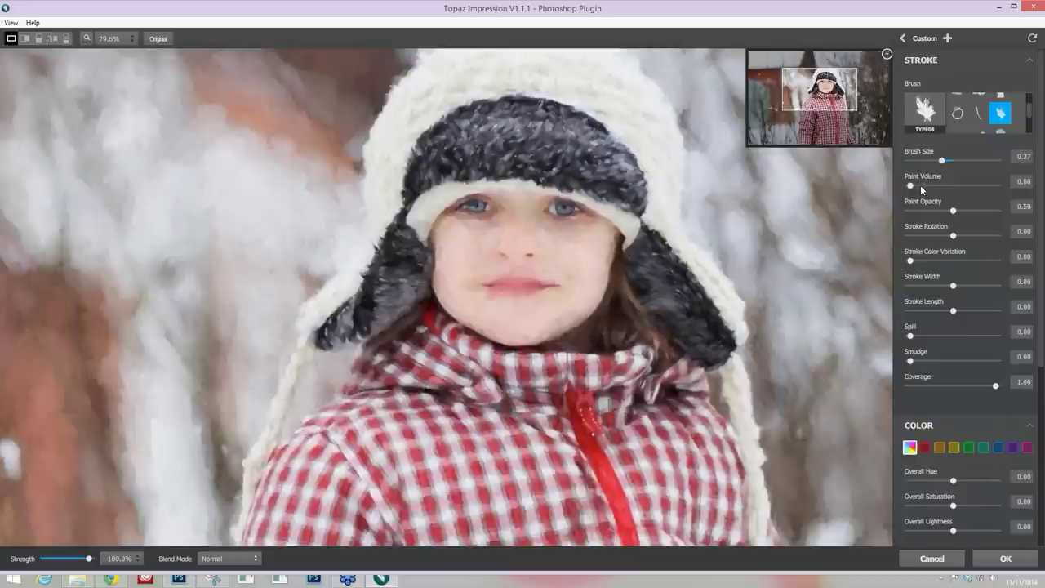
- Set the paint volume to 0.31, checking the strokes on the girl's face up close
left_click(924, 185)
scroll(700, 321, "up", 2)
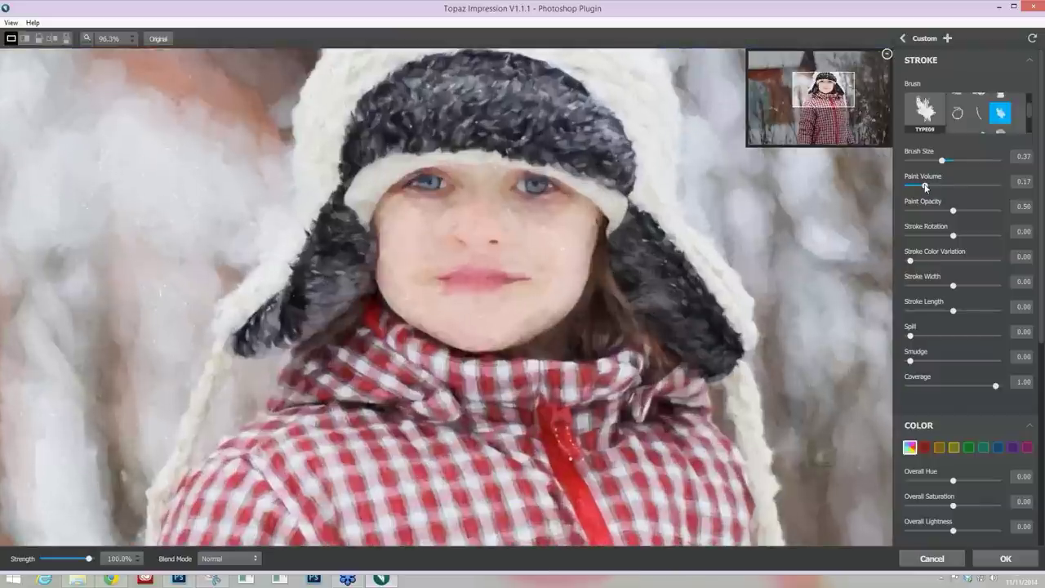
left_click_drag(925, 186, 937, 187)
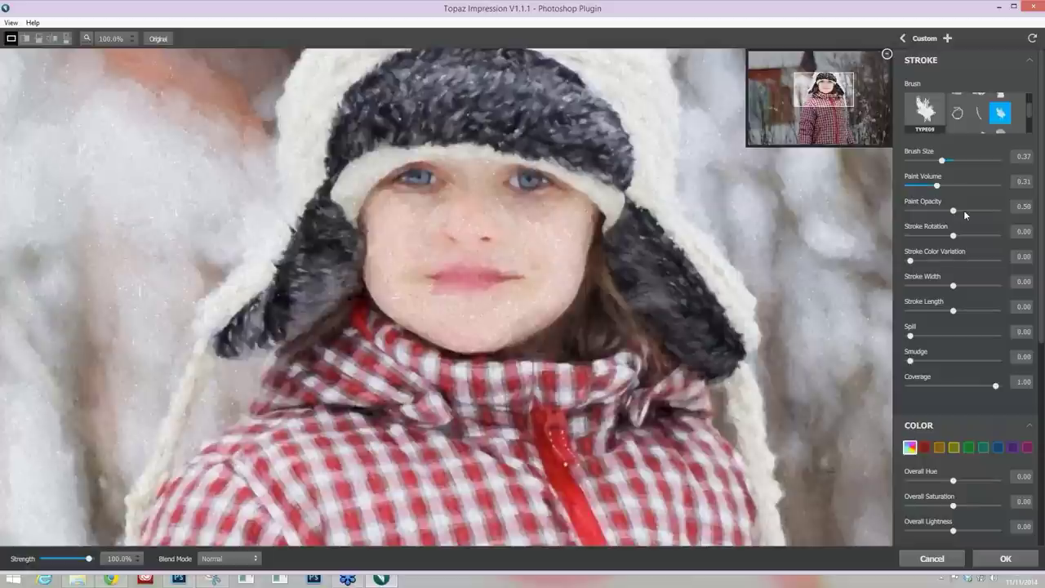
- Try increasing paint opacity values for the Type09 strokes from 0.62 up to 0.91
left_click(964, 210)
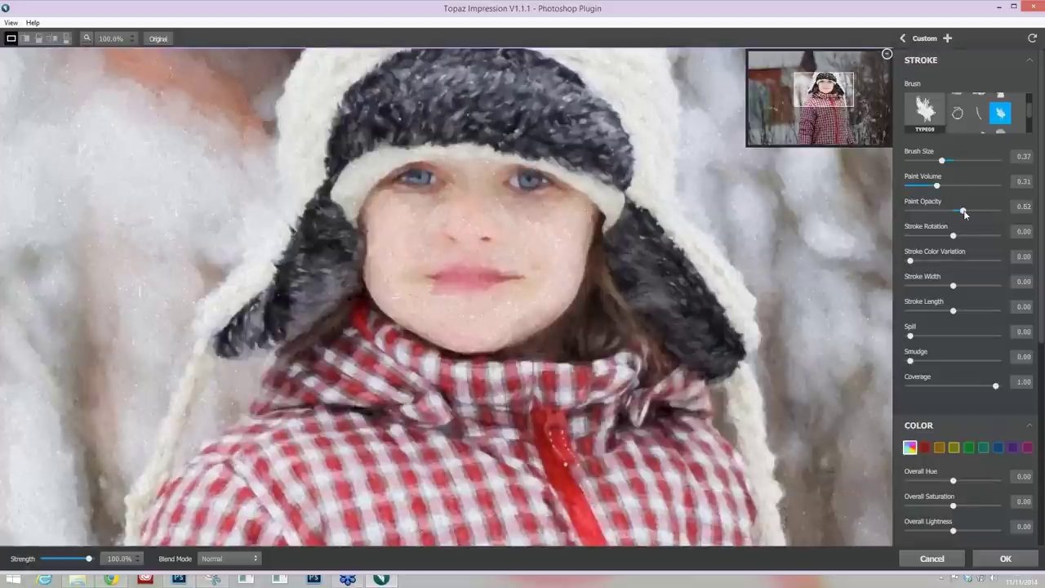
left_click_drag(966, 213, 967, 212)
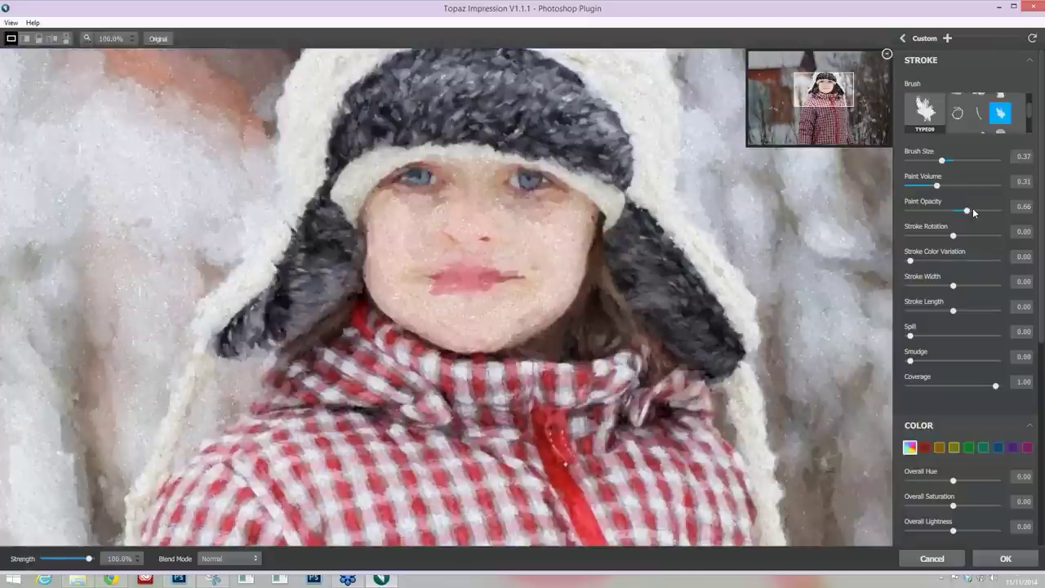
left_click(972, 210)
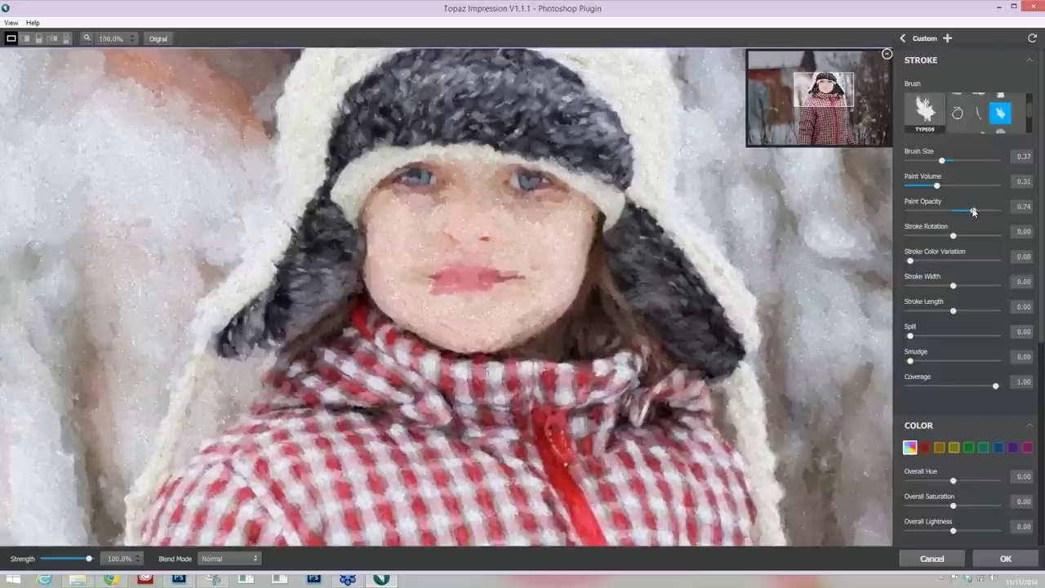
left_click_drag(973, 212, 978, 209)
left_click(1000, 209)
left_click(985, 211)
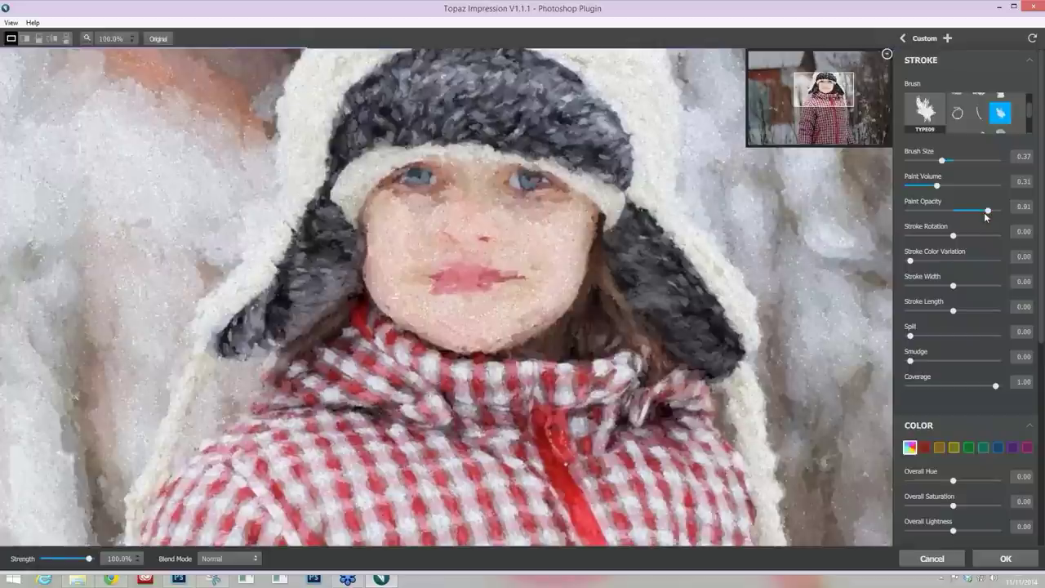
- Balance the stroke's paint volume and paint opacity, setting the volume to 0.19 and the opacity to 0.58
left_click(924, 185)
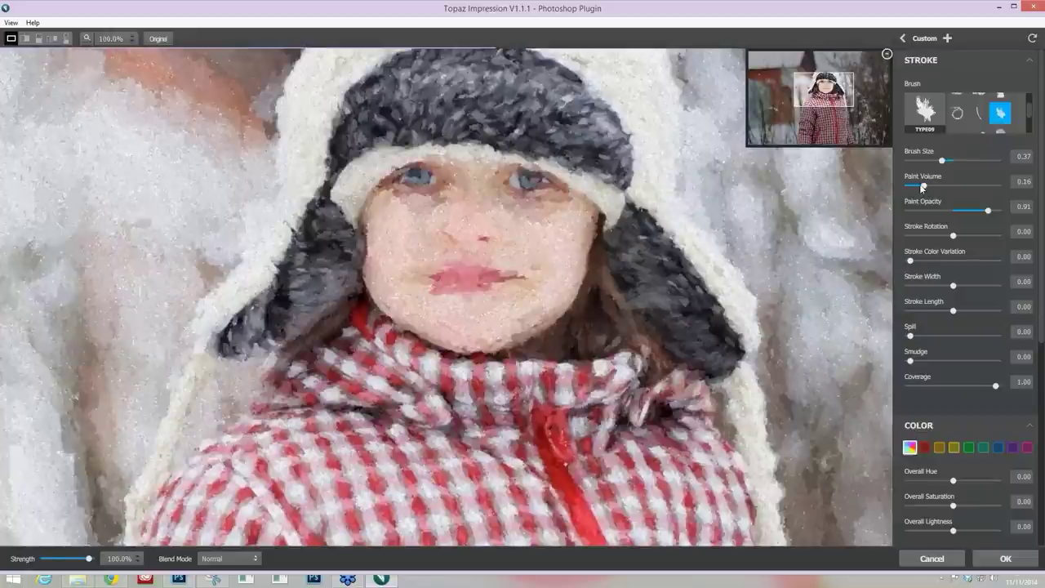
left_click(971, 210)
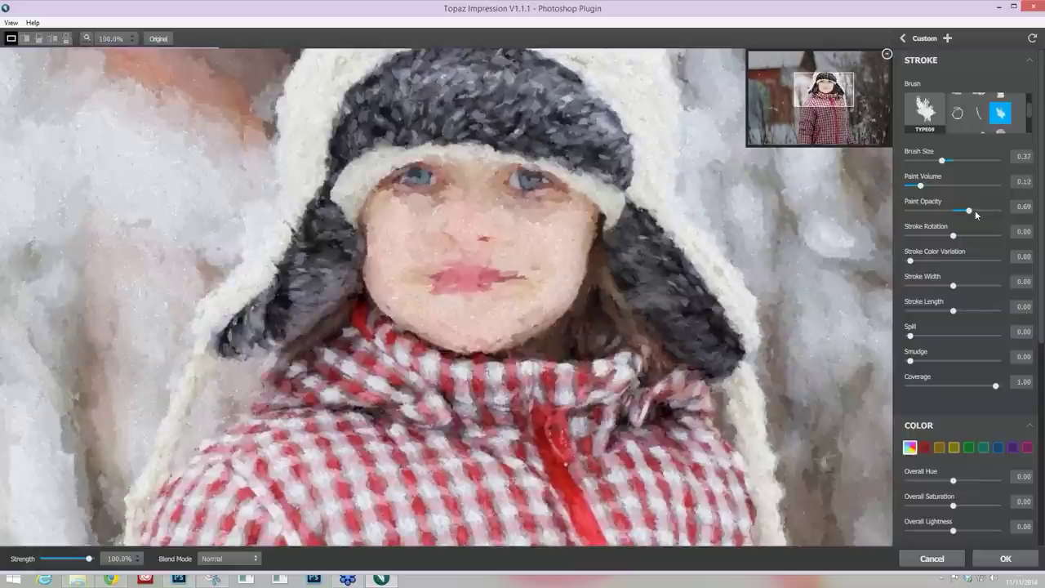
left_click(975, 210)
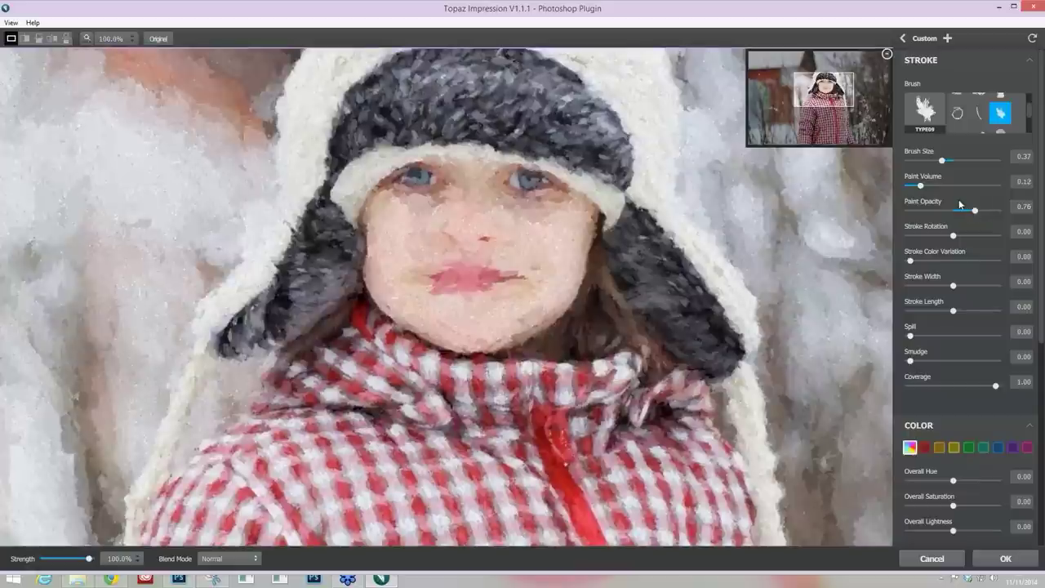
left_click(958, 210)
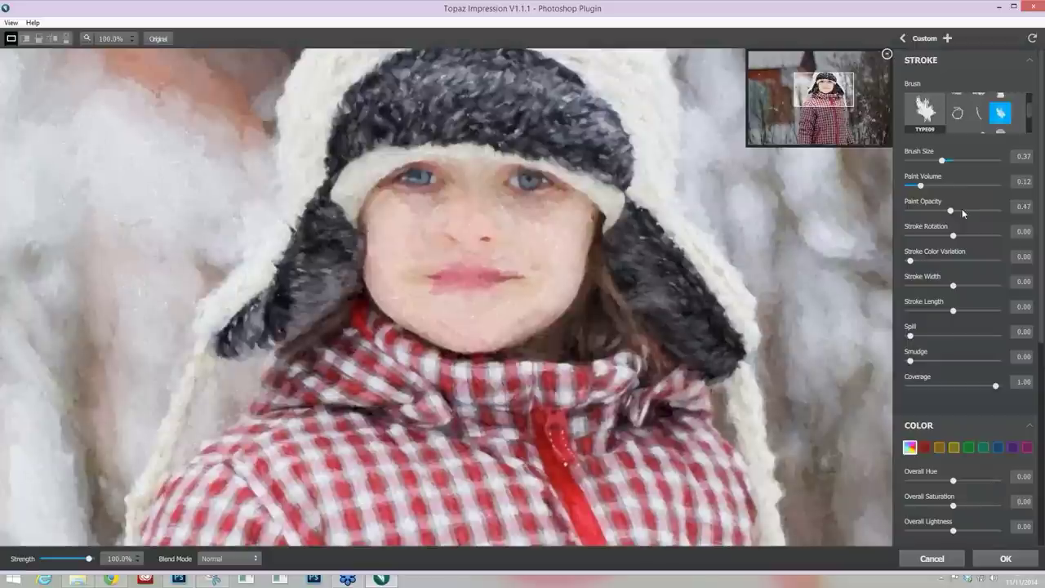
left_click_drag(963, 213, 925, 190)
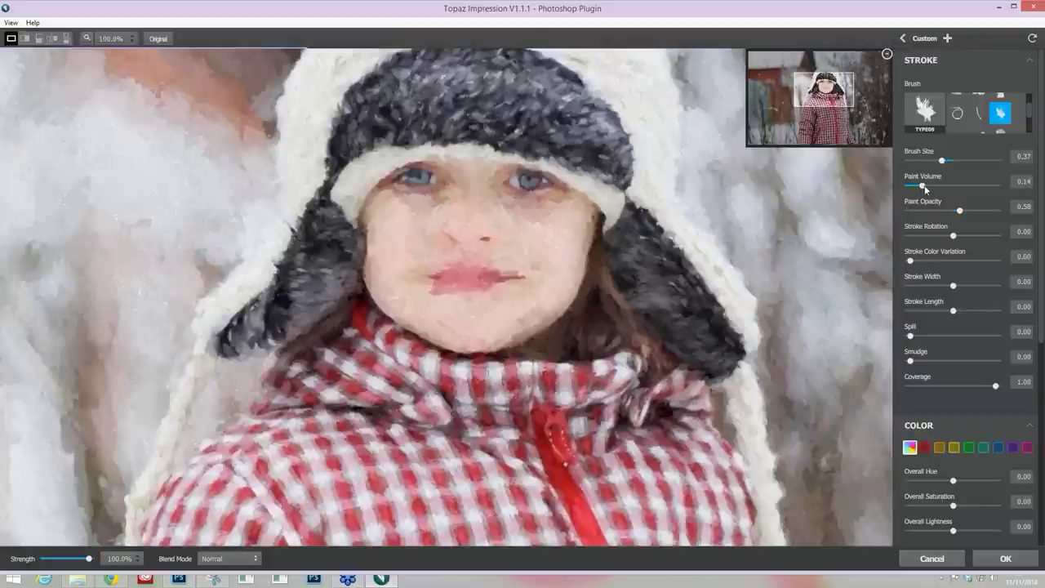
left_click_drag(925, 188, 926, 187)
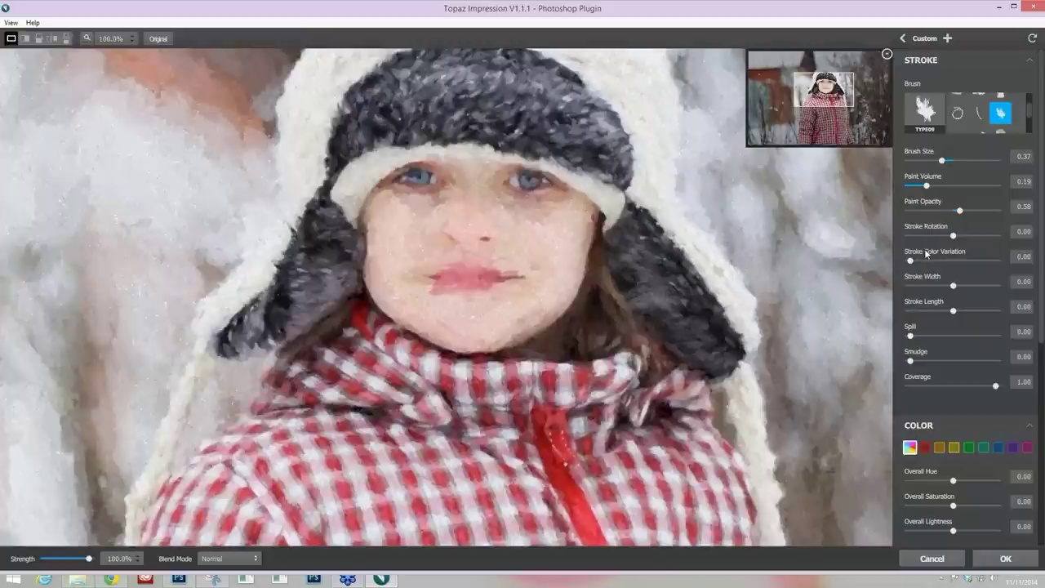
- Try stroke color variation values between 0.05 and 0.18 on the girl's lips and plaid jacket
left_click_drag(910, 262, 918, 263)
left_click_drag(918, 262, 919, 262)
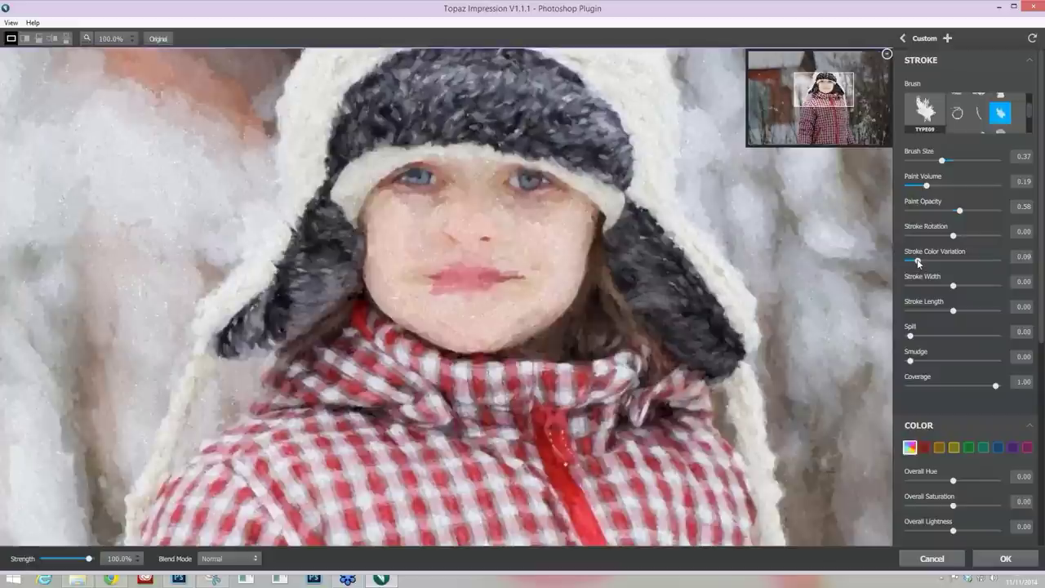
left_click_drag(918, 262, 915, 261)
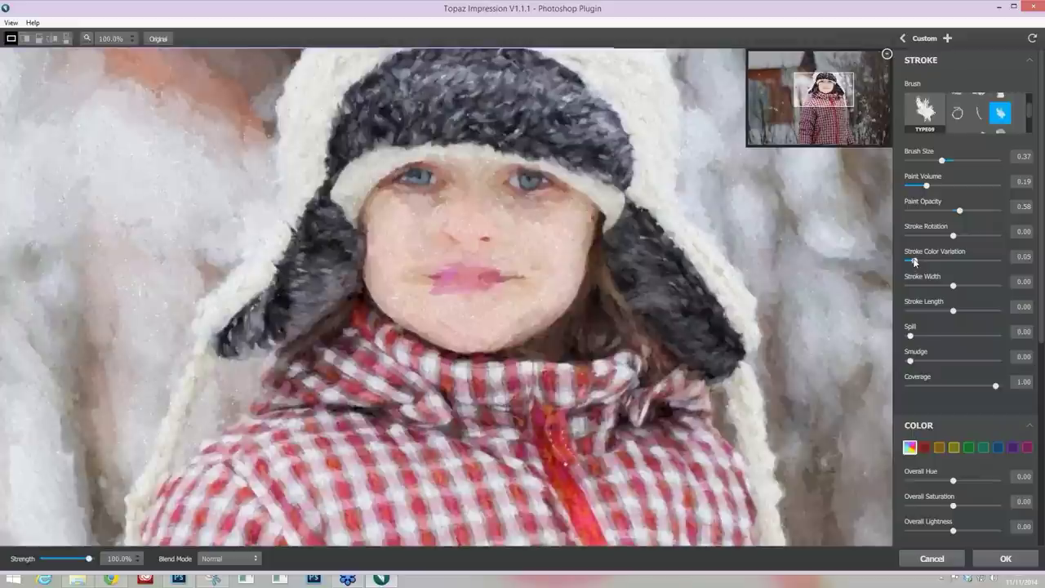
left_click_drag(915, 262, 921, 261)
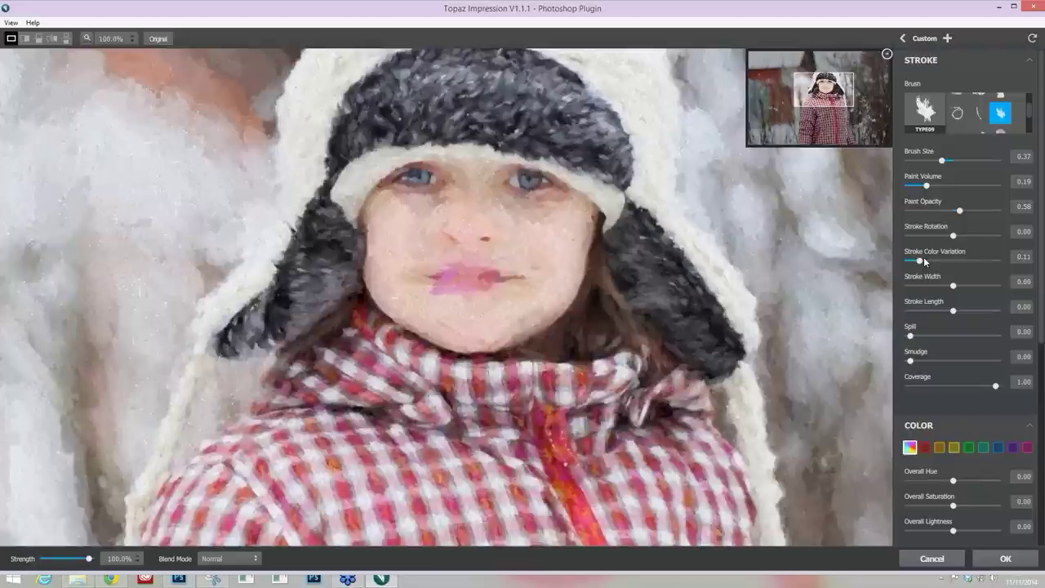
left_click(924, 260)
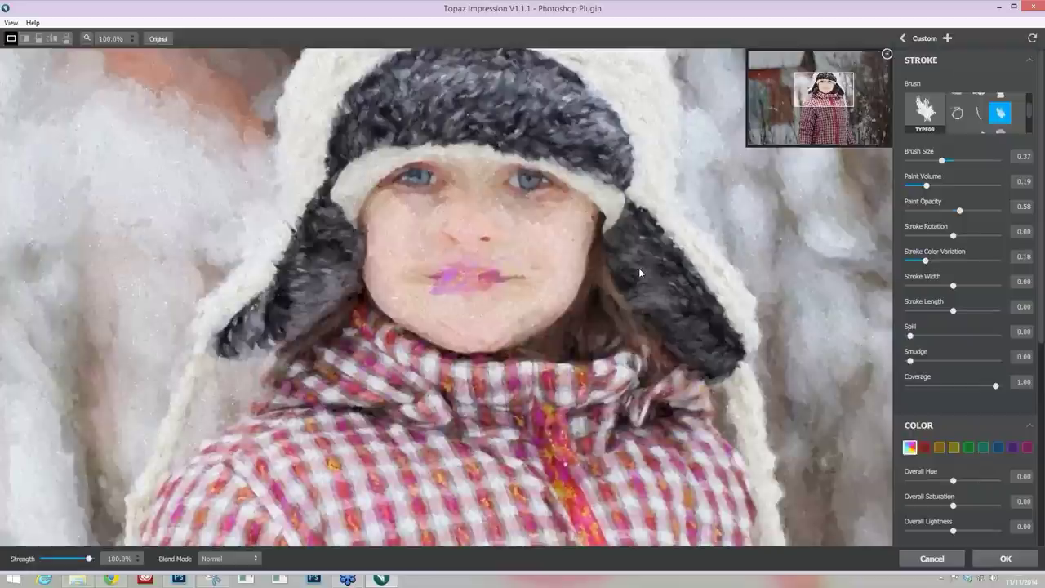
- Compare the painted girl with the original photo and reset the stroke color variation to 0.00
scroll(638, 268, "down", 3)
scroll(814, 236, "down", 3)
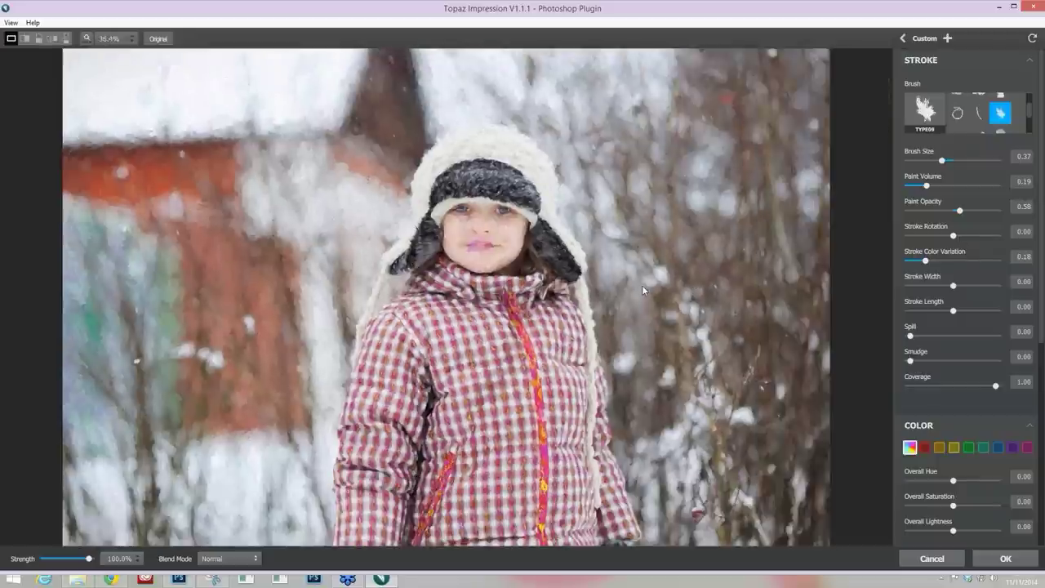
scroll(641, 285, "up", 2)
scroll(852, 299, "up", 2)
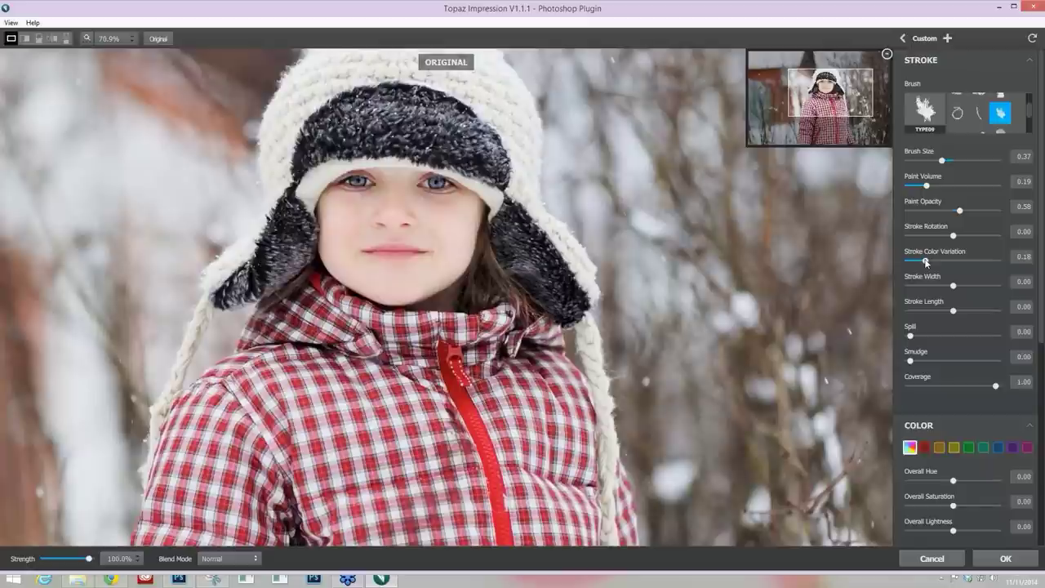
left_click_drag(926, 261, 910, 261)
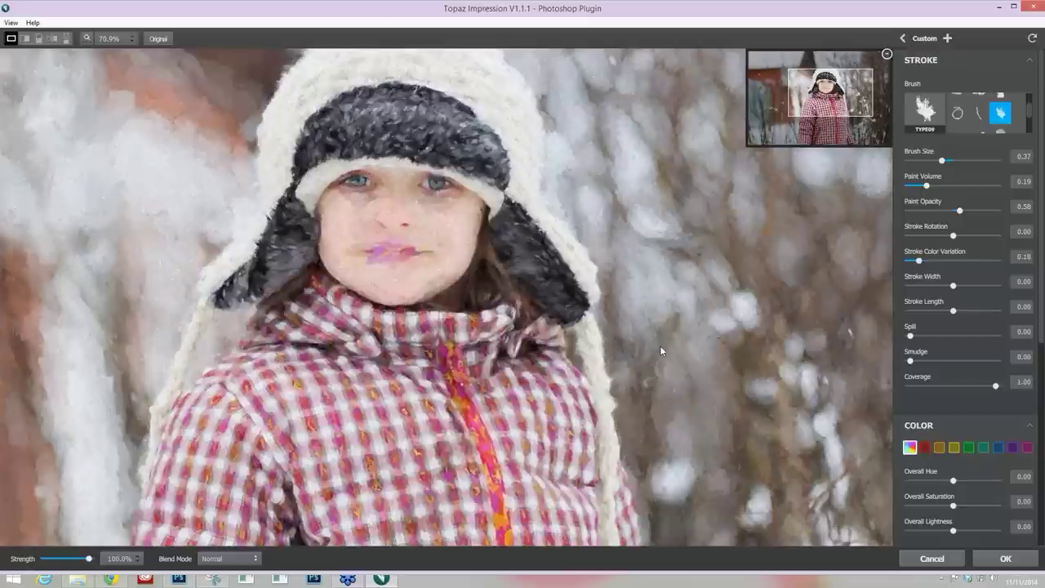
- Shorten the brush strokes on the girl's portrait by setting the stroke length to -0.23
scroll(693, 333, "up", 2)
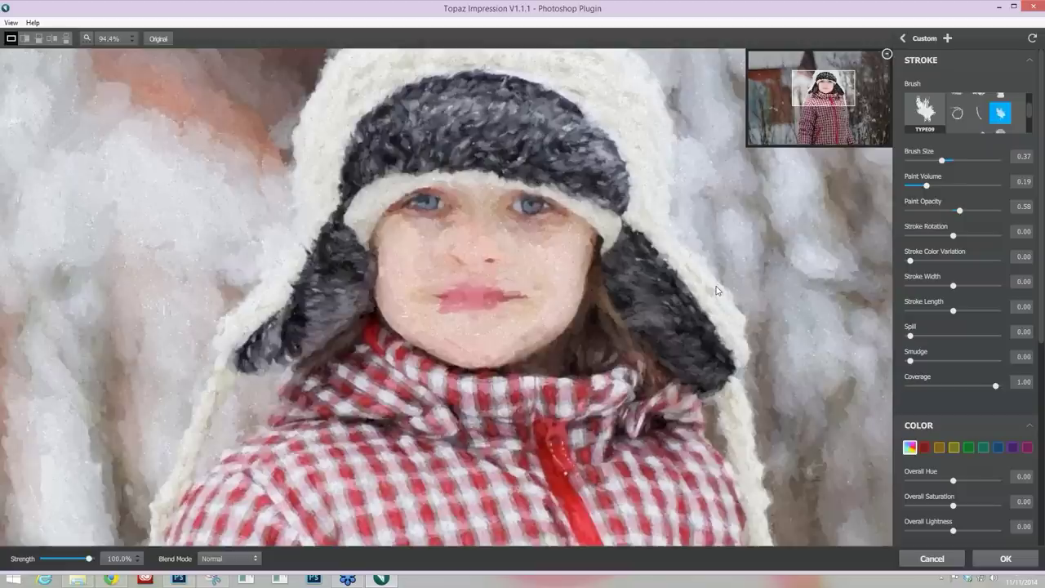
left_click_drag(716, 290, 708, 311)
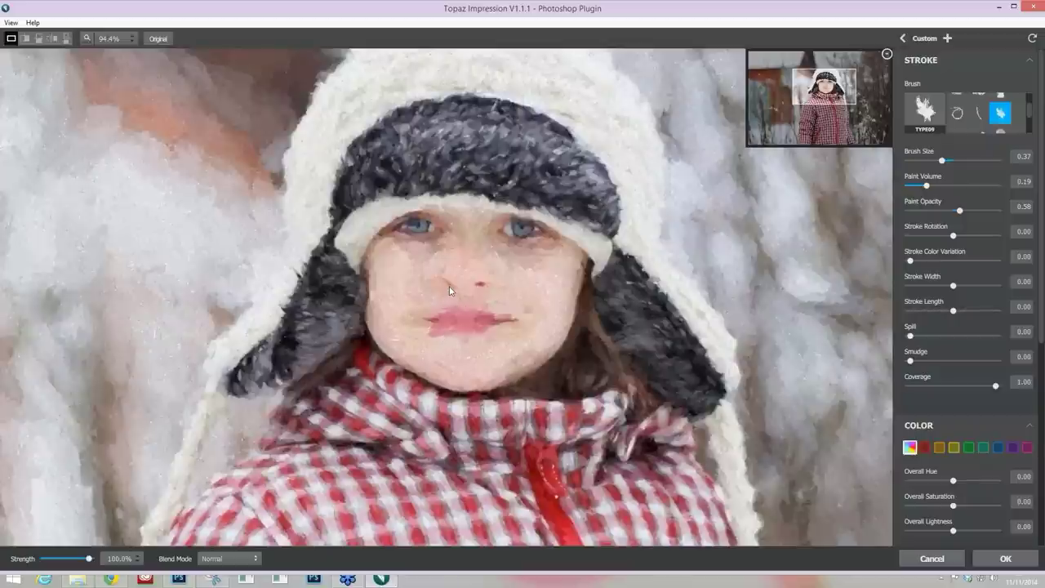
scroll(425, 306, "down", 1)
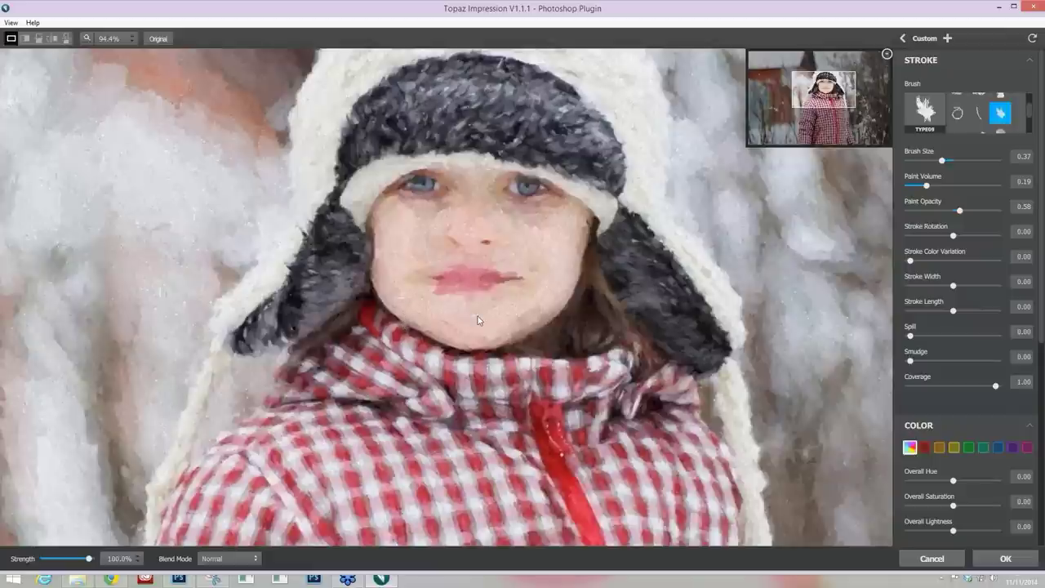
left_click_drag(953, 311, 928, 312)
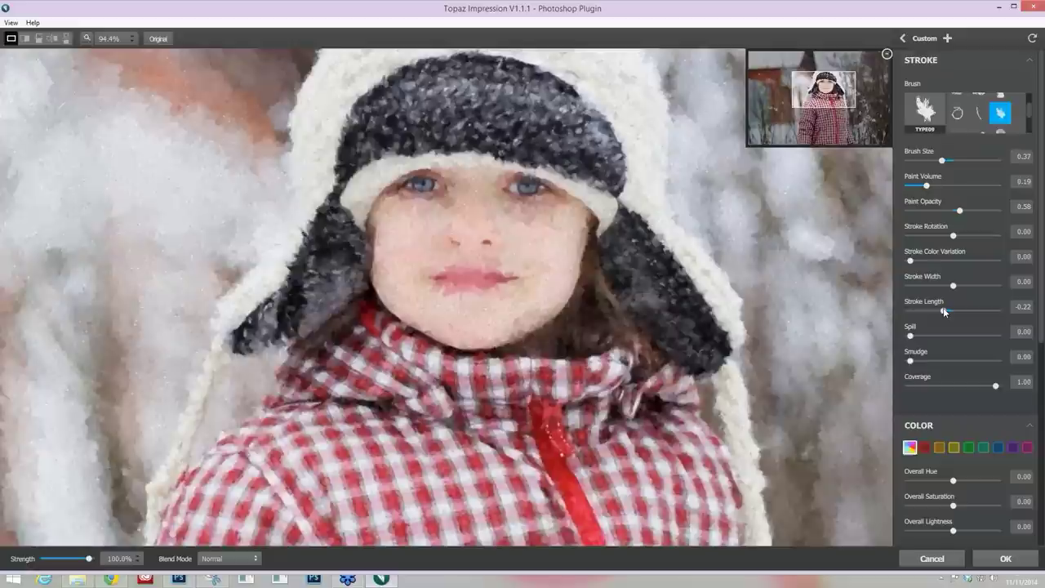
left_click(944, 310)
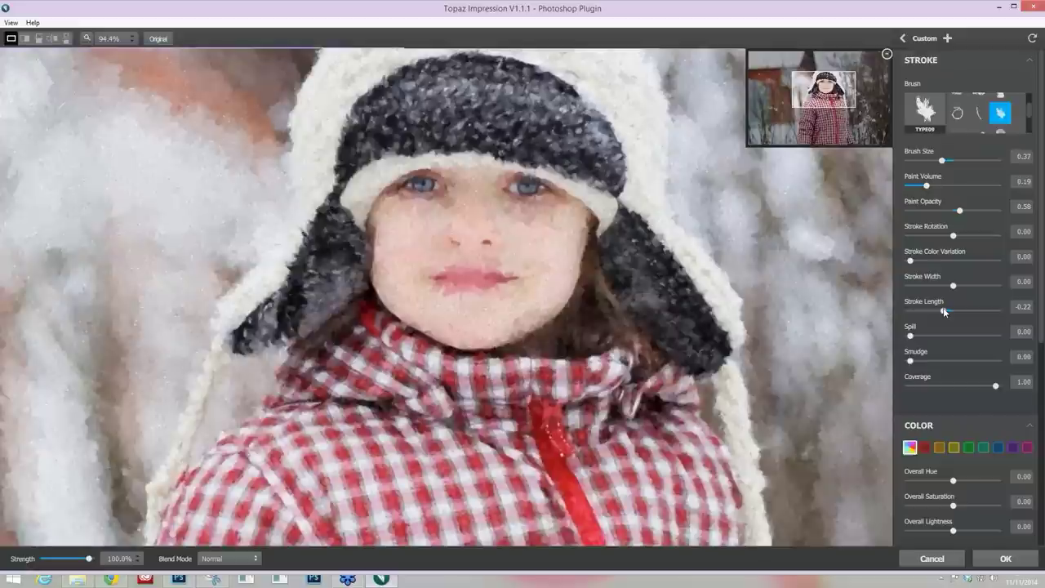
left_click(944, 311)
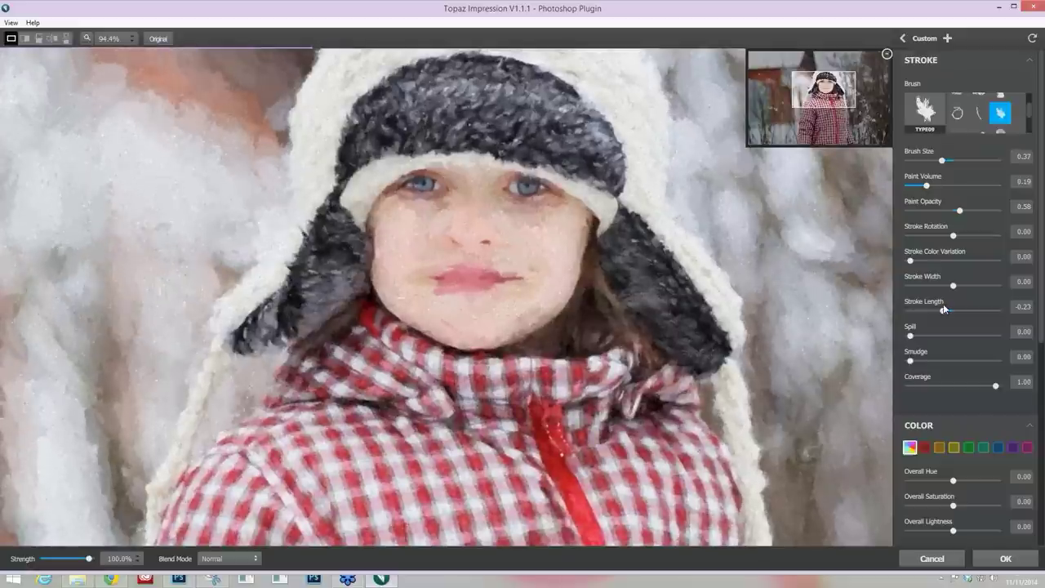
- Try wider and narrower strokes between 0.13 and -0.47, ending with a stroke width of -0.25
left_click(966, 286)
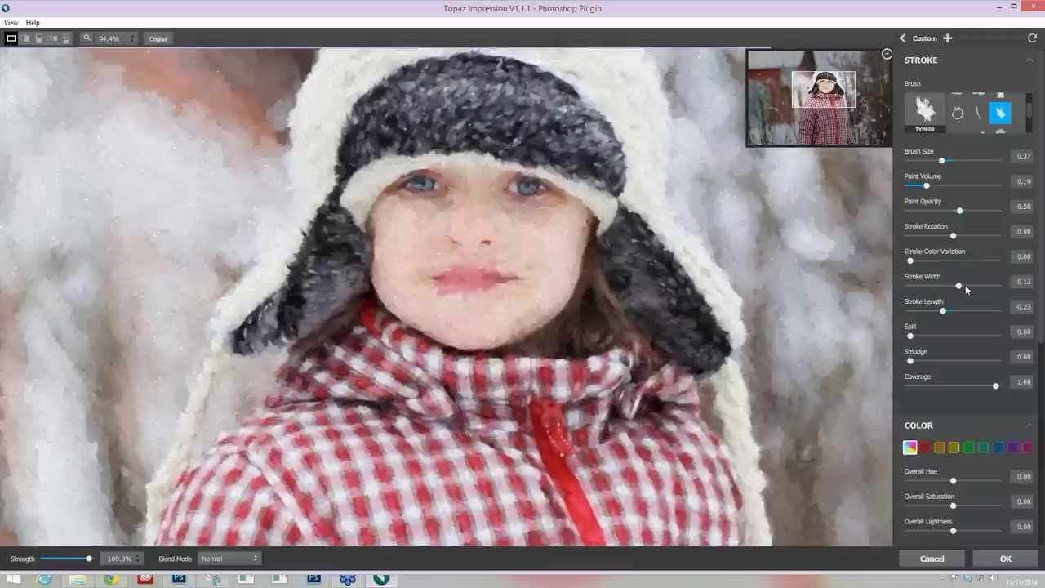
left_click(966, 285)
left_click(935, 286)
left_click(936, 285)
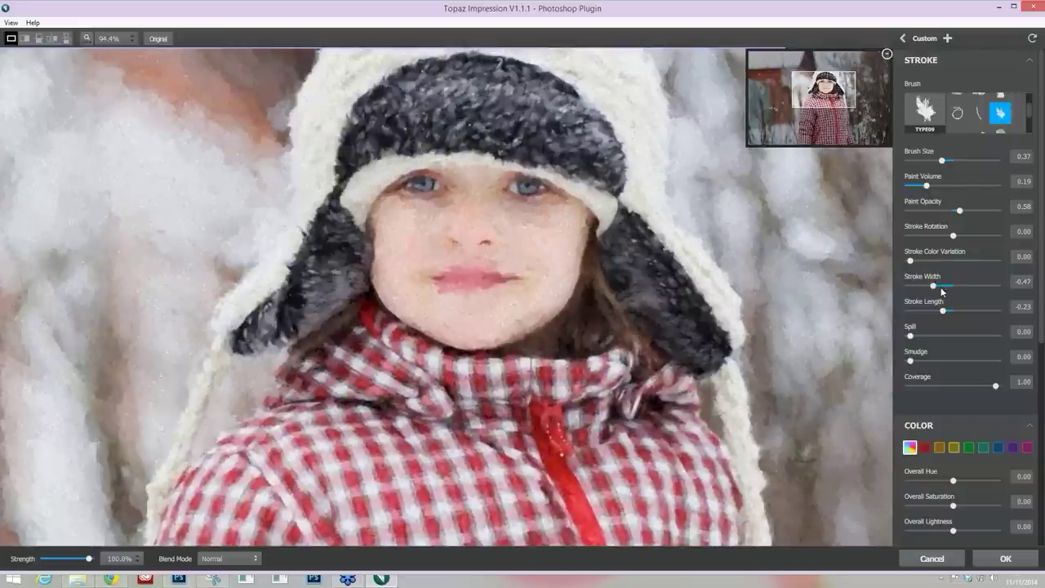
left_click(941, 286)
left_click(939, 286)
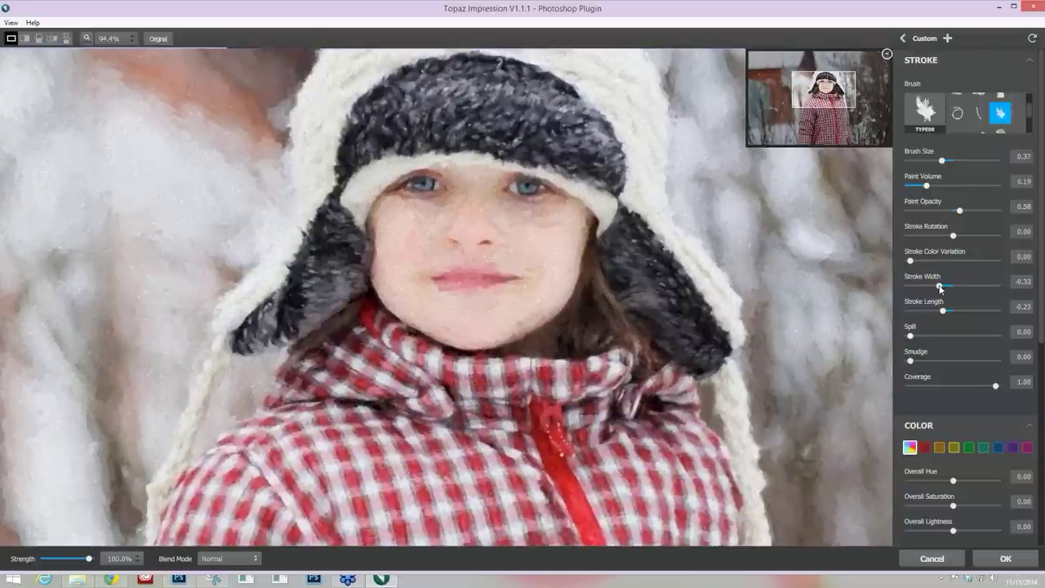
left_click(943, 285)
- Refine the strokes with a stroke length of -0.28 and a paint opacity of 0.61
left_click(948, 311)
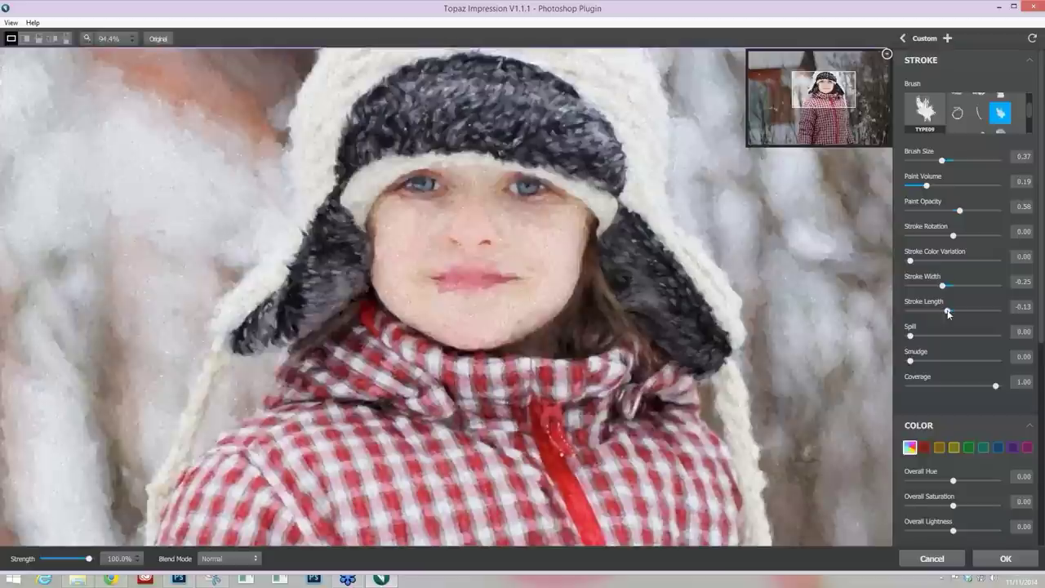
left_click_drag(948, 311, 942, 312)
left_click(942, 311)
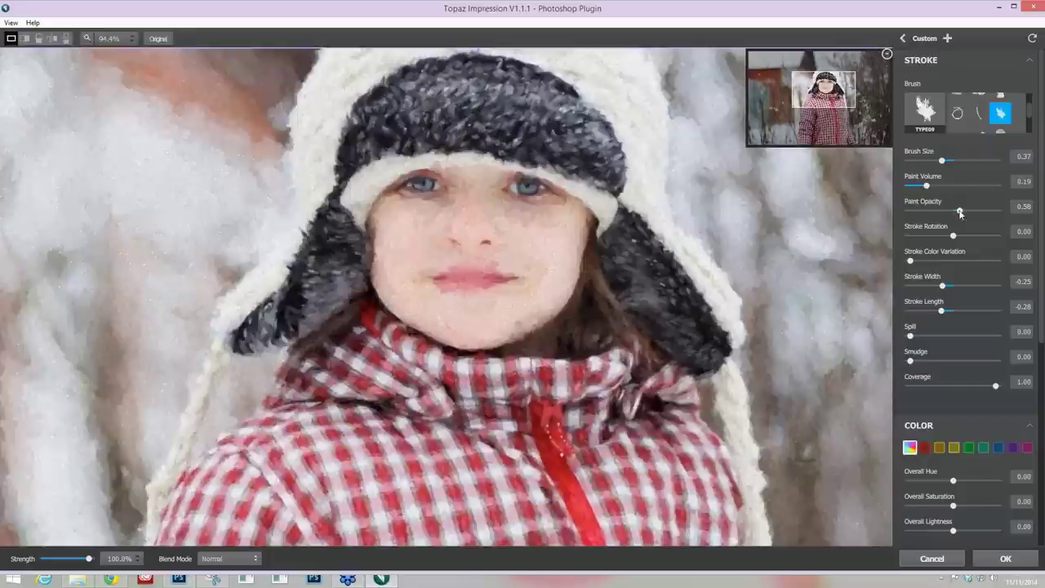
left_click_drag(960, 212, 963, 211)
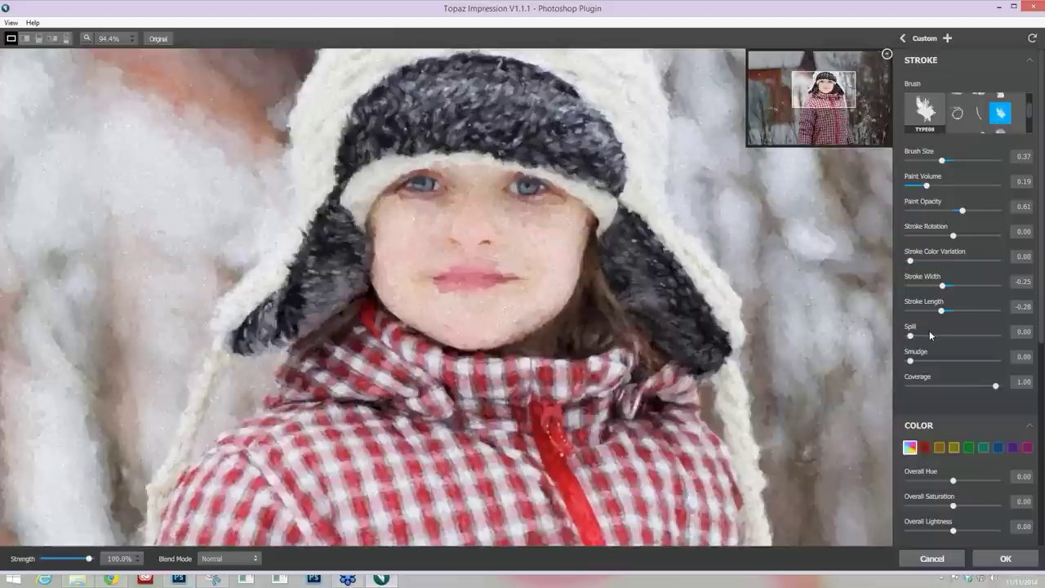
- Try spill values around 0.20 for the strokes and settle on a spill of 0.32
left_click(929, 335)
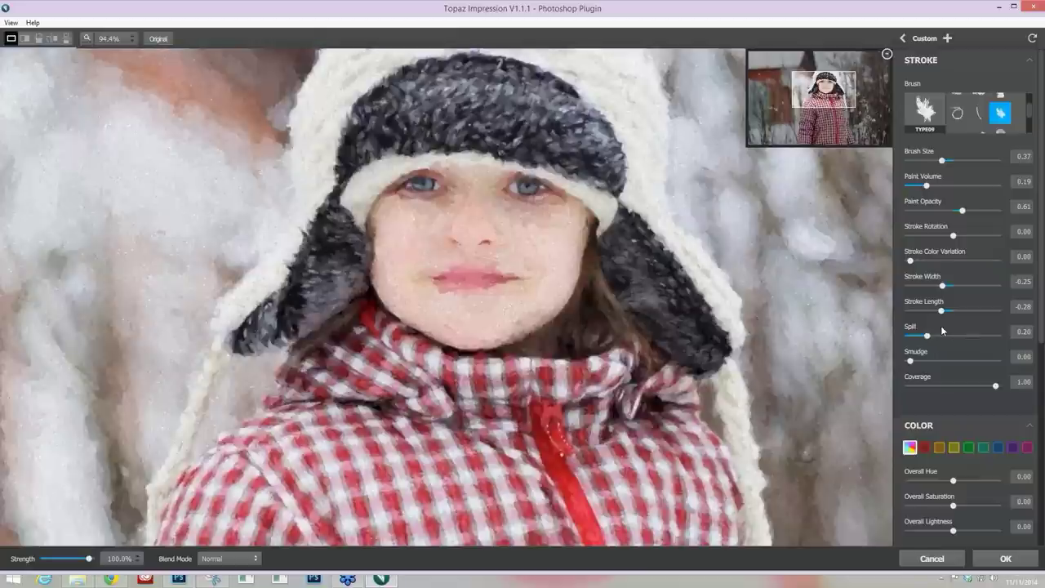
double_click(943, 330)
left_click_drag(912, 337, 928, 336)
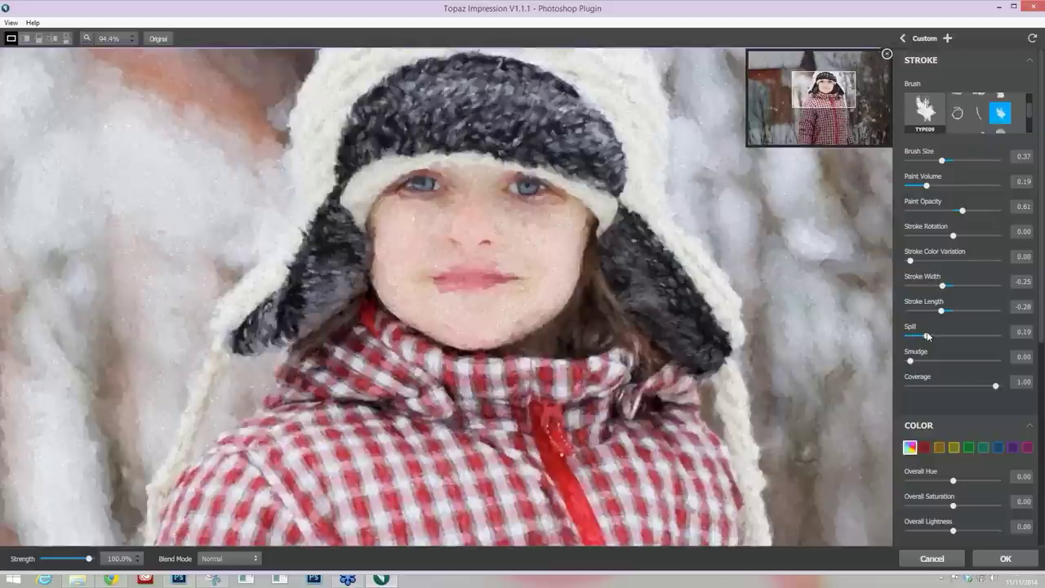
mouse_move(928, 336)
left_mouse_down()
mouse_move(970, 340)
mouse_move(936, 337)
left_mouse_up()
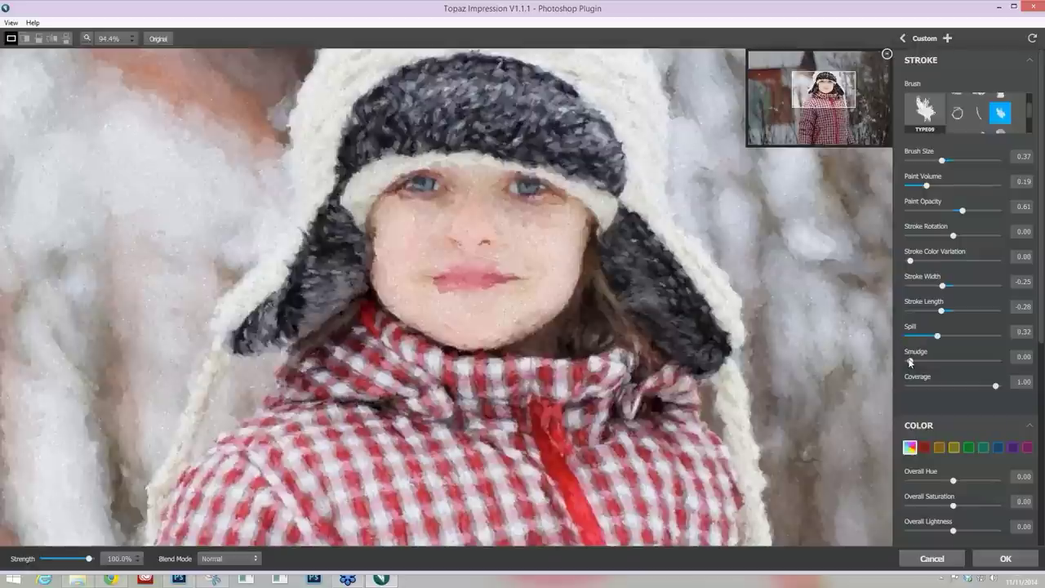
- Try a smudge of 0.13 on the painted strokes and return it to 0.00
left_click_drag(911, 362, 923, 366)
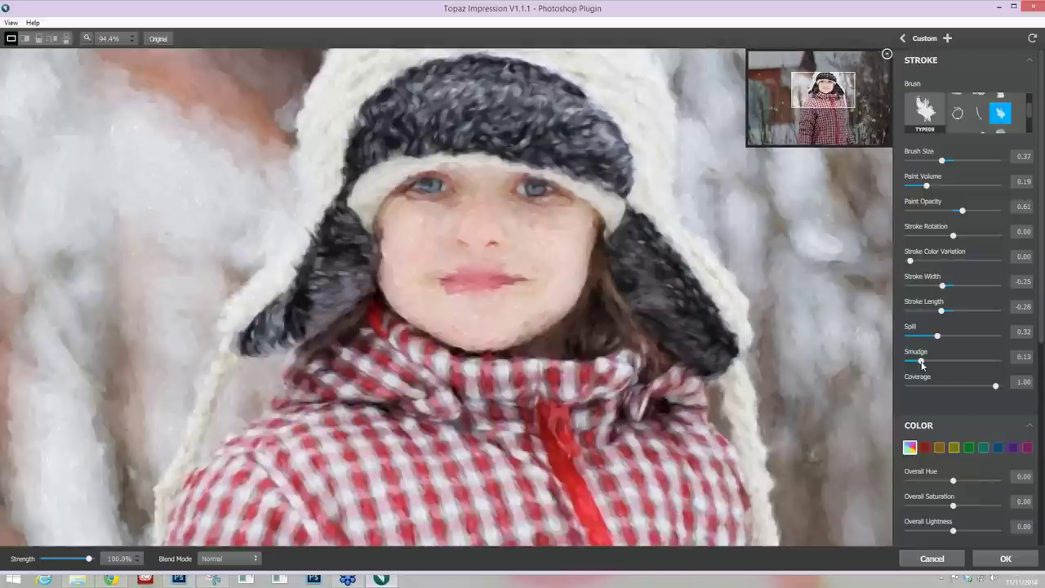
left_click_drag(922, 365, 889, 361)
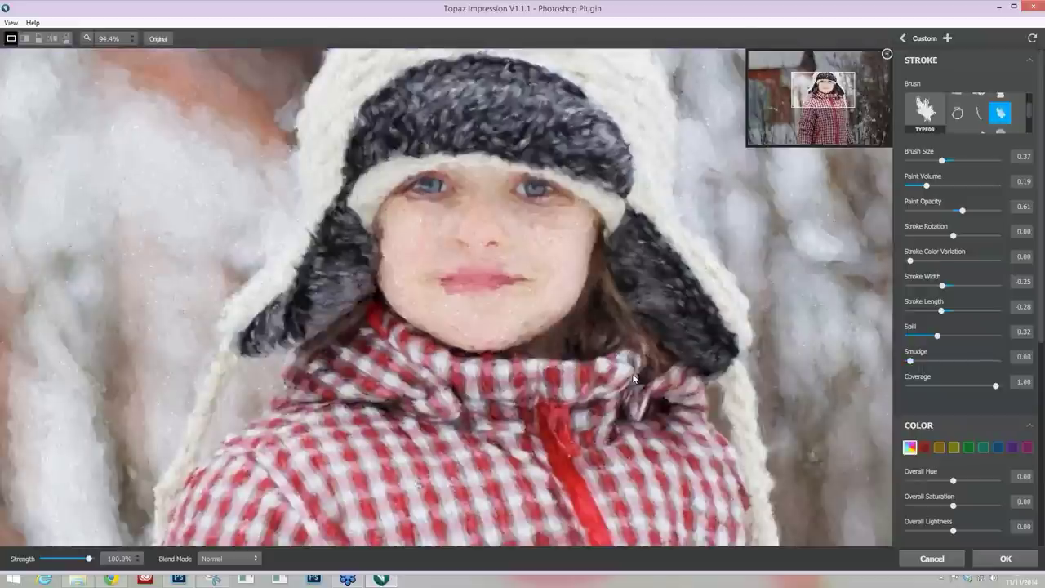
mouse_move(634, 379)
left_mouse_down()
mouse_move(760, 277)
mouse_move(800, 206)
left_mouse_up()
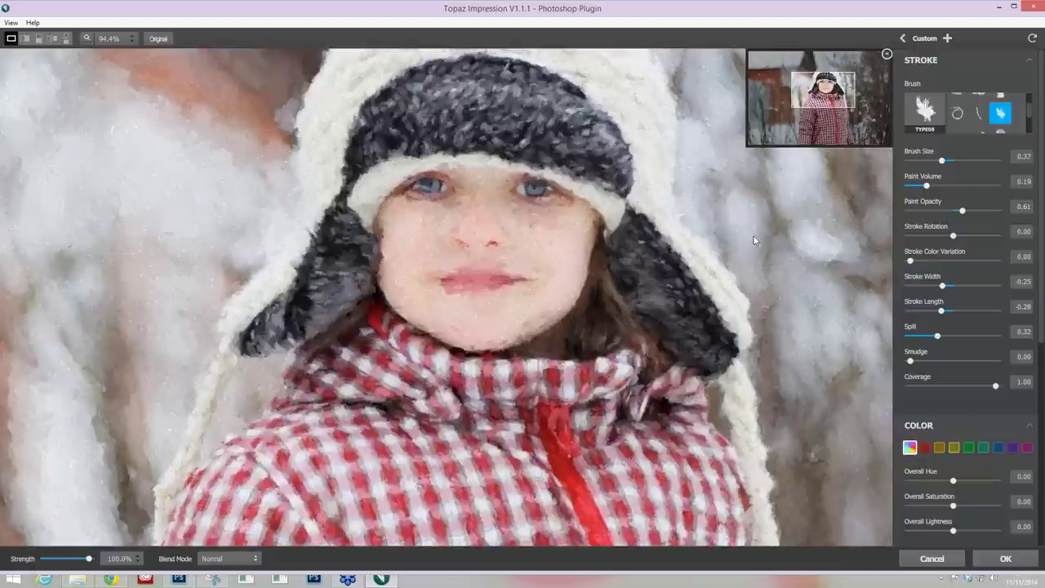
- Lower the contrast in the lighting settings to -0.31 for the painted winter portrait
scroll(755, 240, "down", 3)
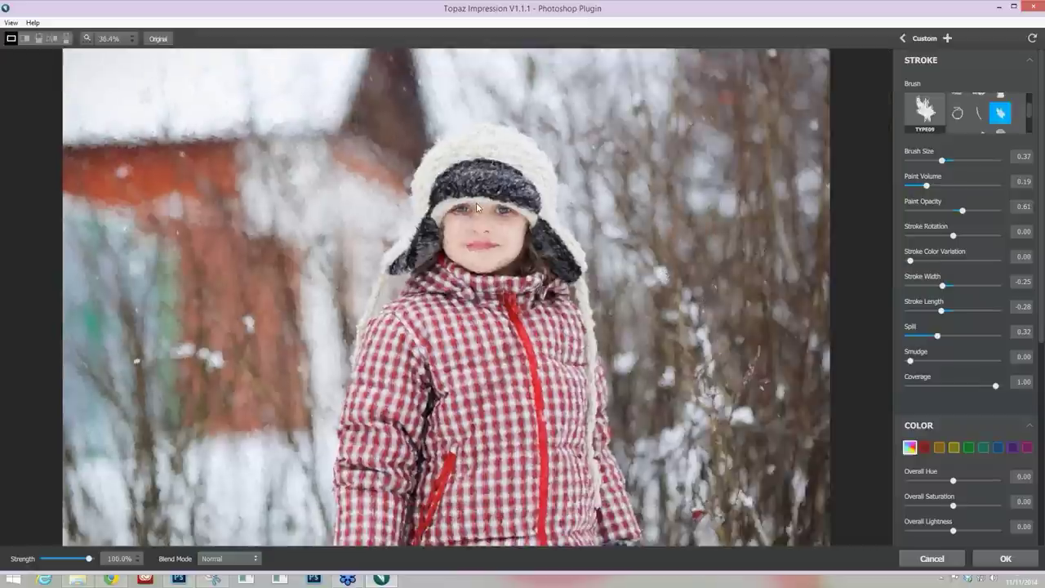
scroll(478, 208, "up", 2)
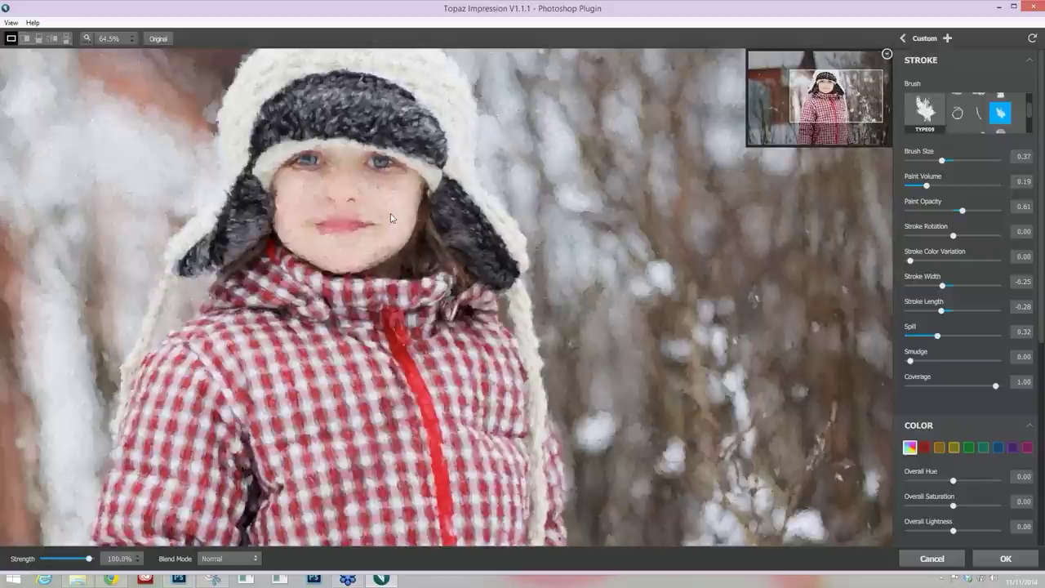
left_click_drag(390, 218, 482, 226)
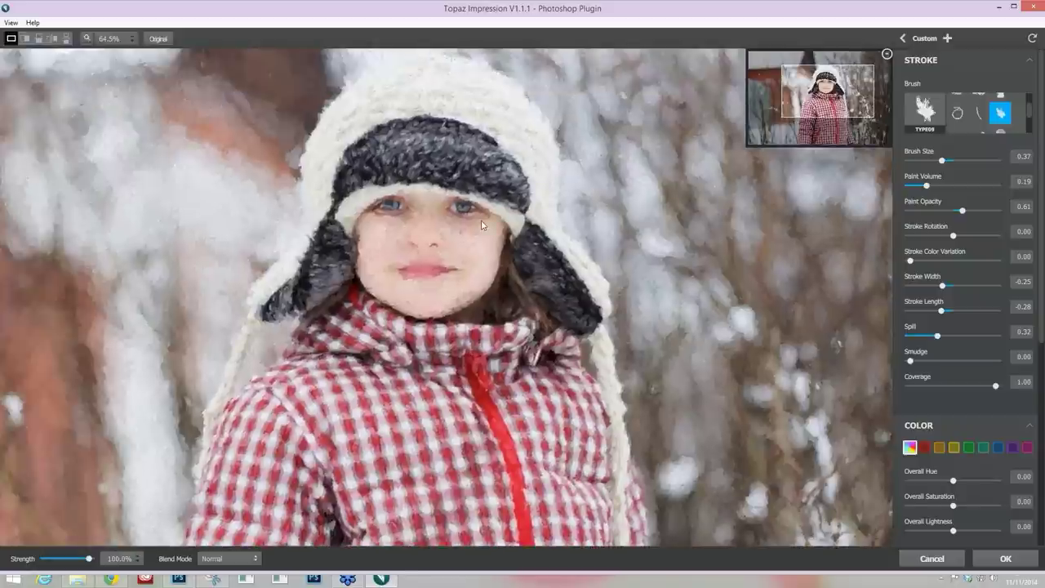
left_click(728, 208)
scroll(978, 170, "down", 4)
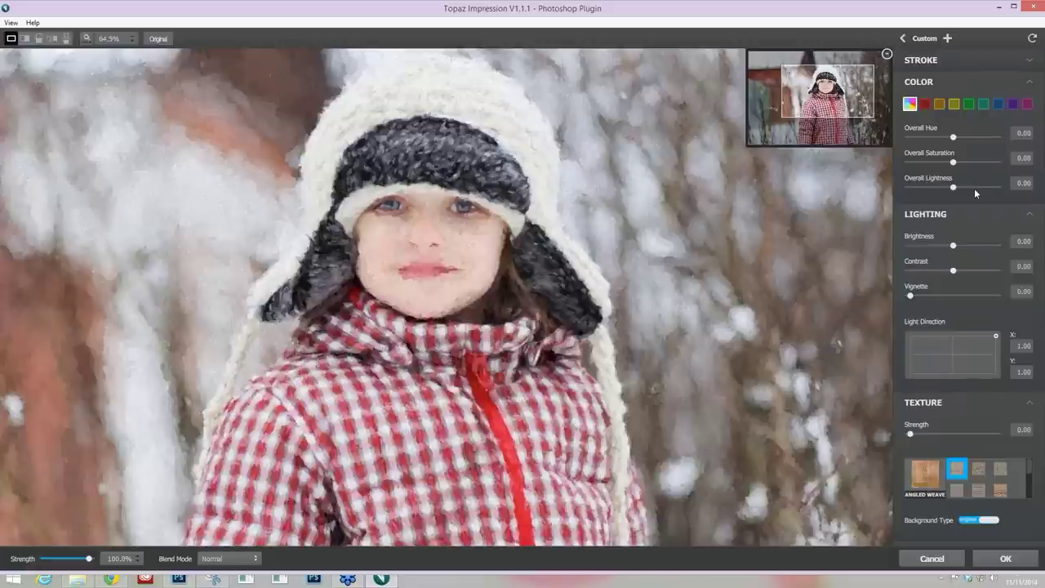
left_click(945, 270)
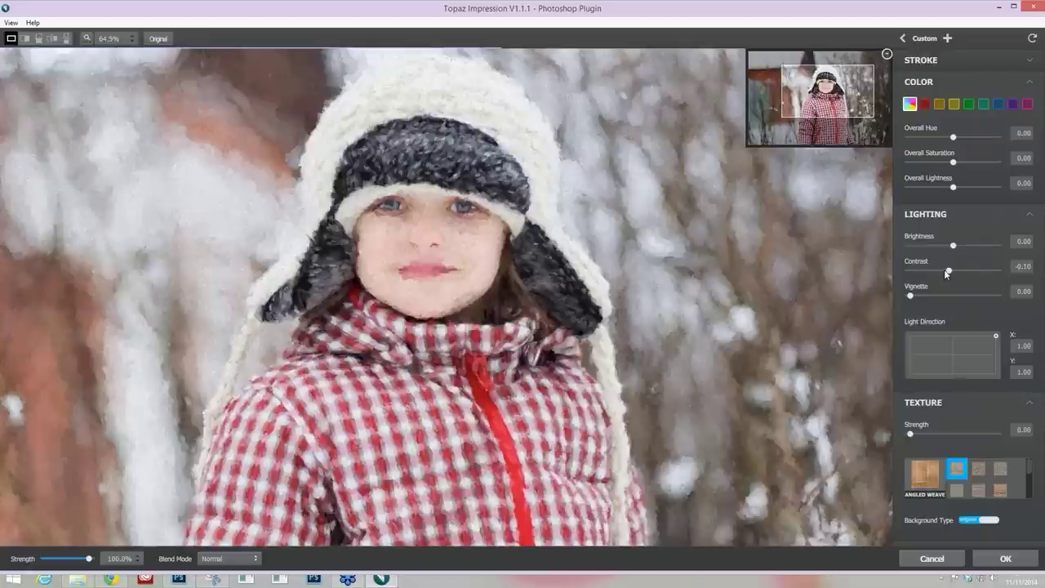
left_click_drag(945, 272, 944, 272)
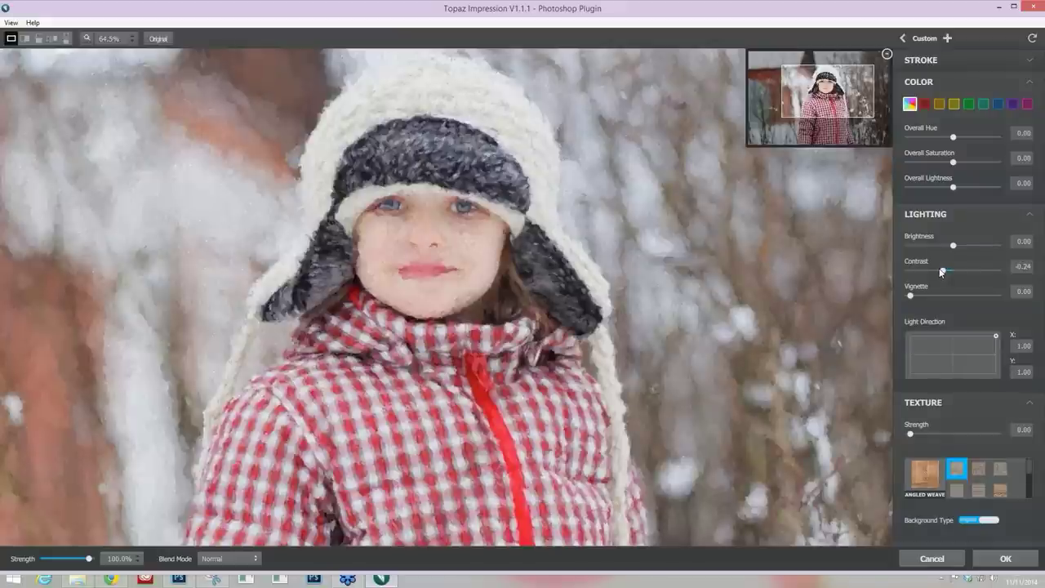
left_click_drag(941, 272, 940, 273)
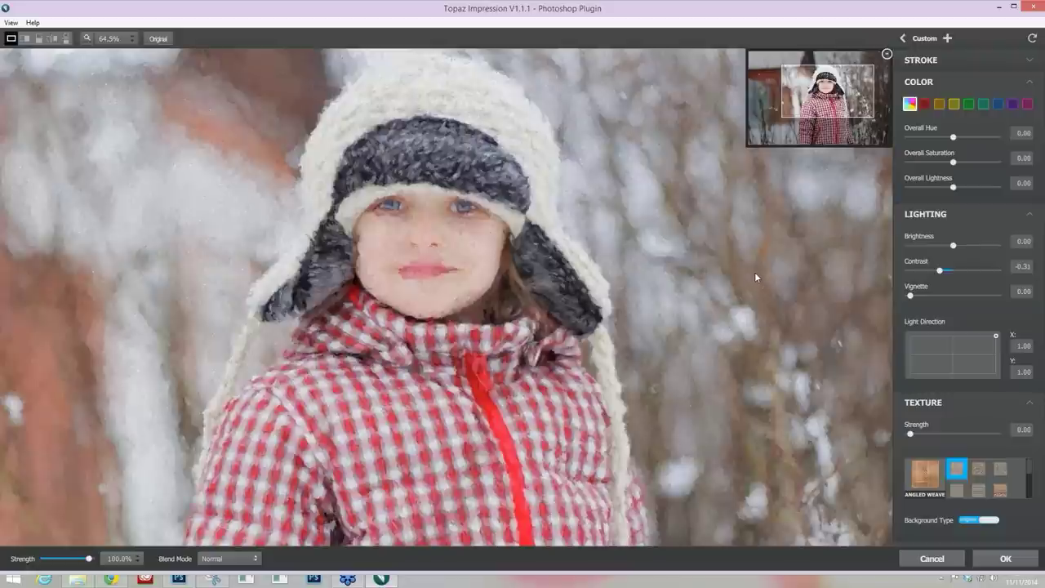
- Try a contrast of -0.06 on the whole portrait and settle on -0.36
scroll(755, 272, "down", 2)
scroll(813, 303, "down", 1)
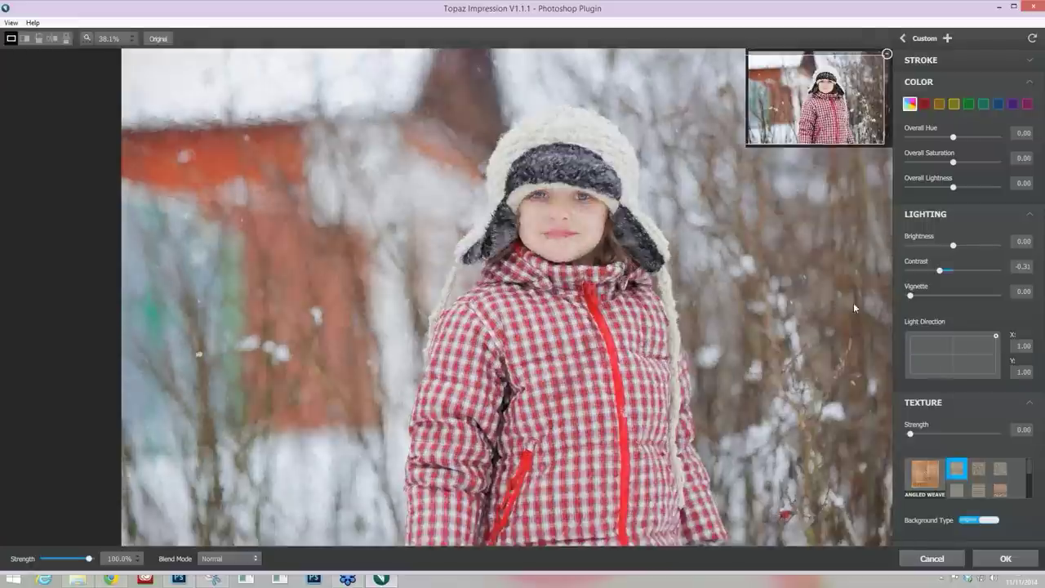
left_click_drag(939, 270, 951, 271)
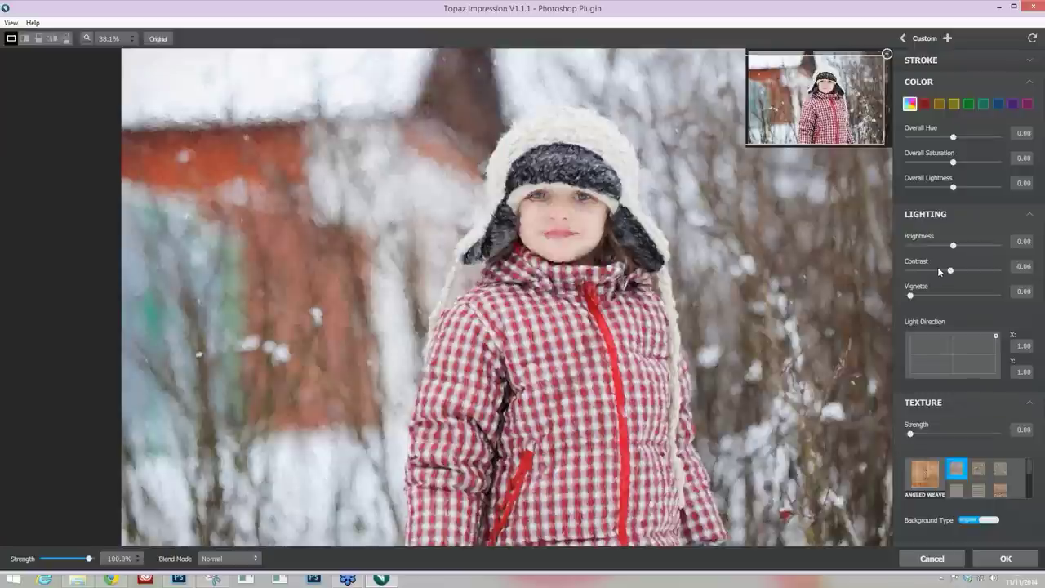
left_click(938, 267)
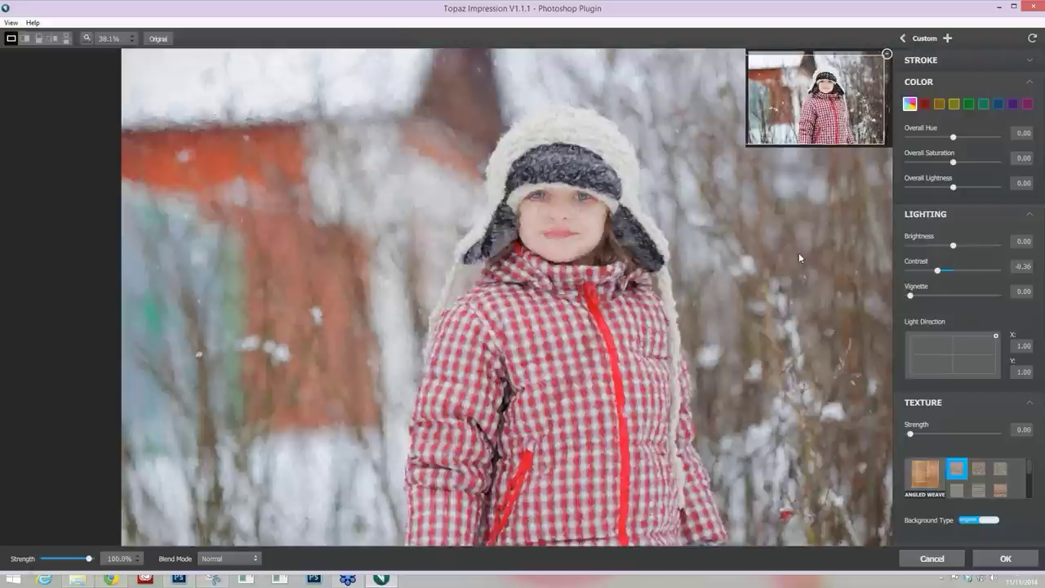
- Set the lighting brightness to 0.15 and reduce the overall color lightness to -0.27
left_click(959, 245)
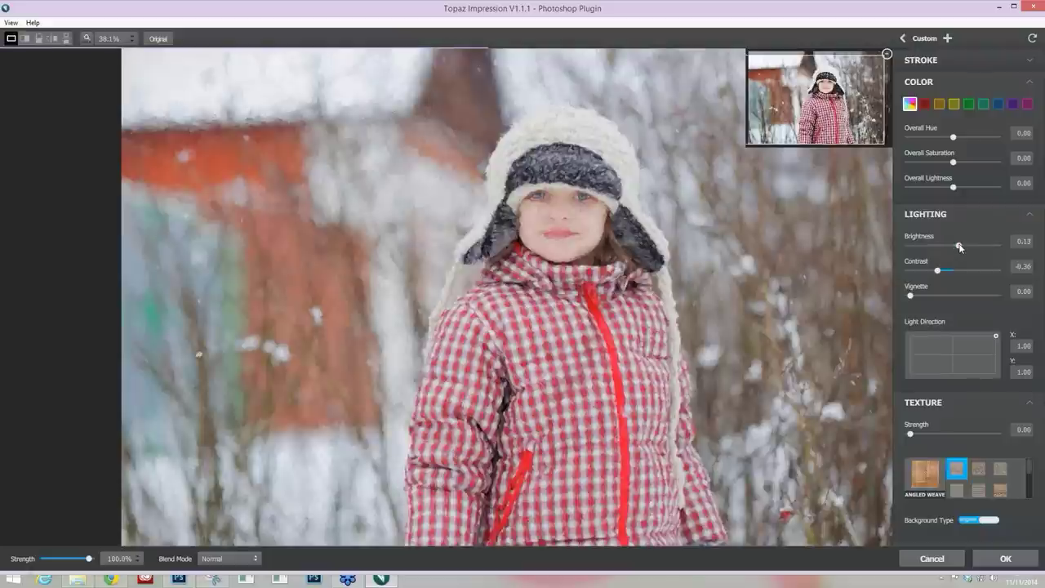
left_click_drag(959, 244, 959, 243)
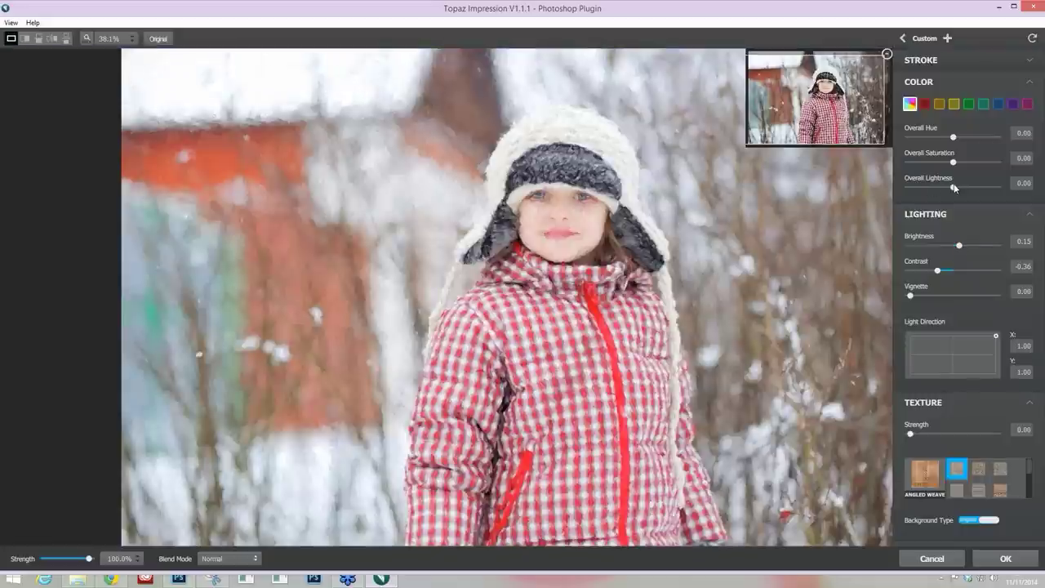
left_click_drag(953, 189, 944, 188)
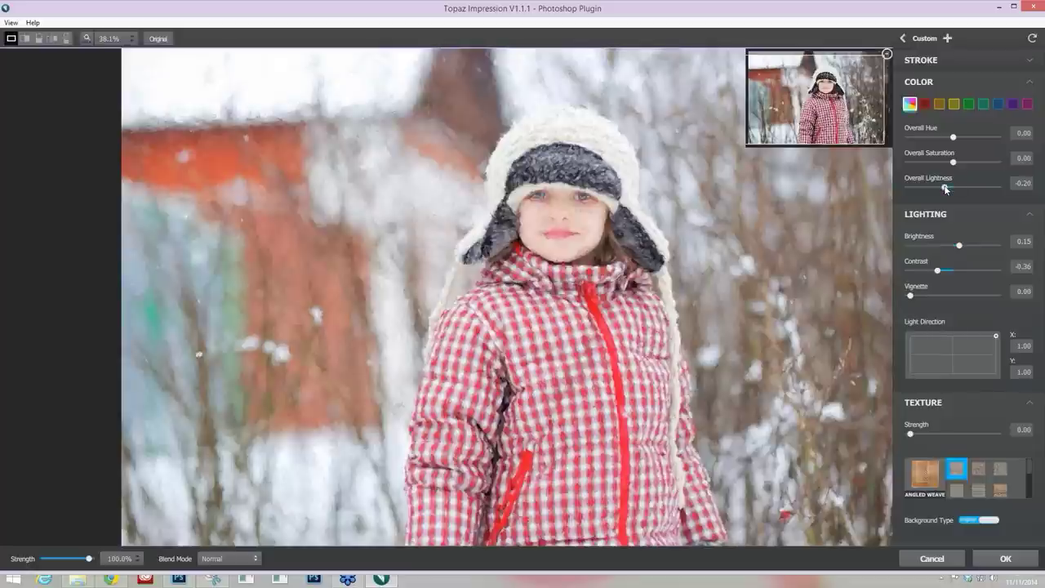
left_click_drag(945, 189, 934, 187)
- Raise the lighting brightness to 0.33 and collapse the lighting settings
left_click(964, 244)
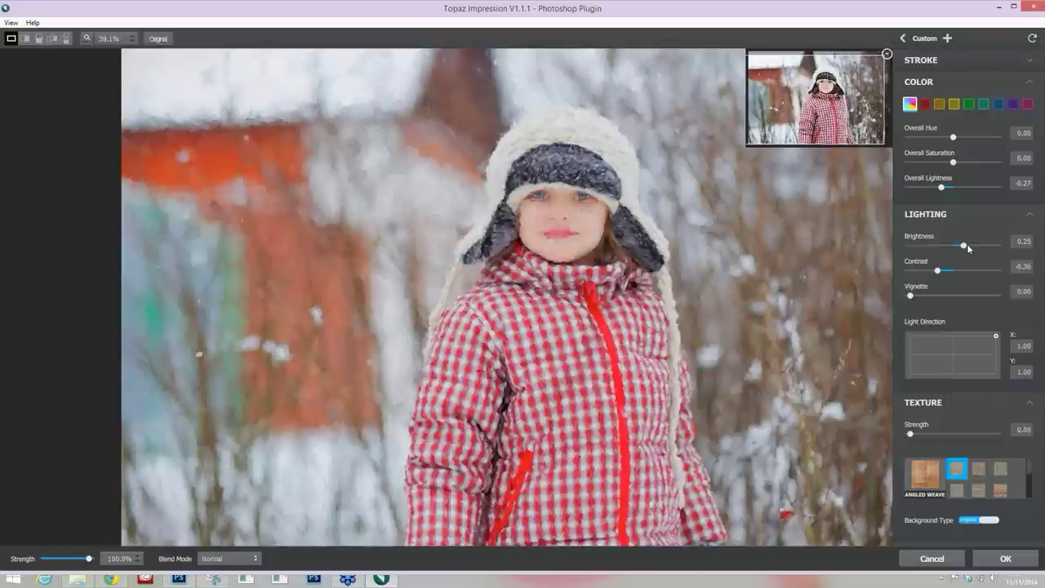
left_click(967, 243)
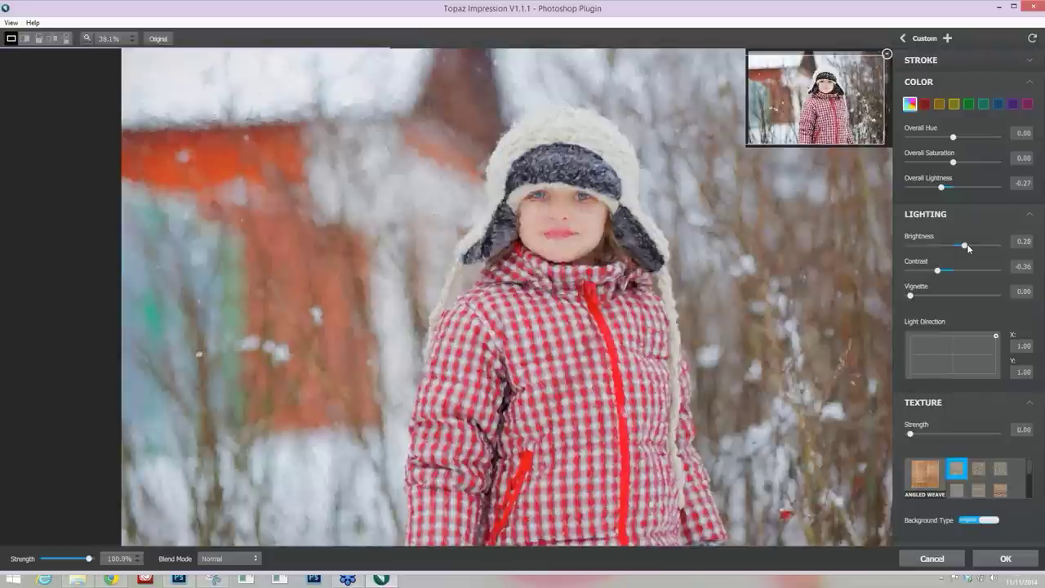
left_click(968, 245)
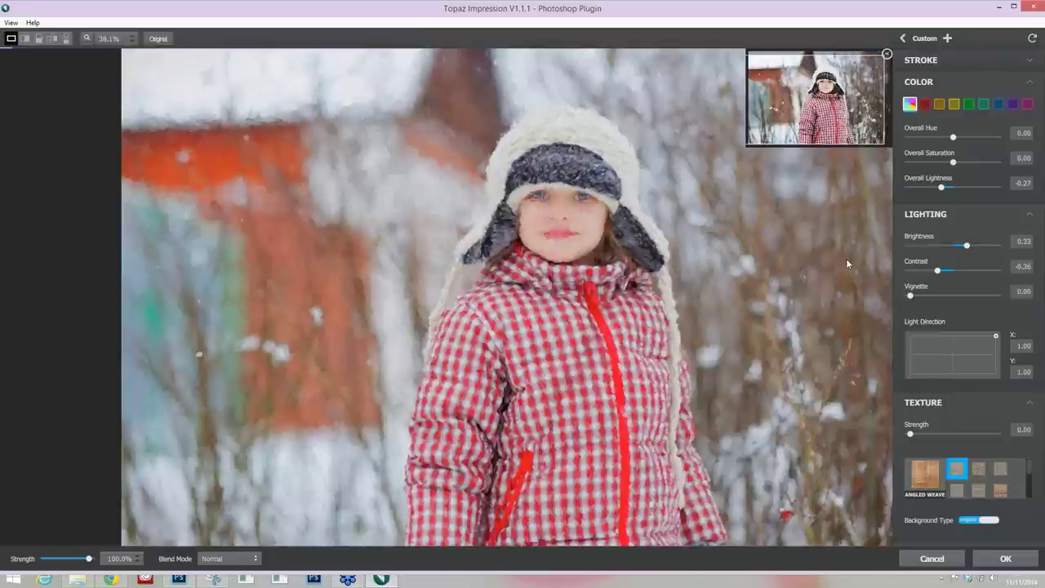
left_click_drag(787, 291, 920, 295)
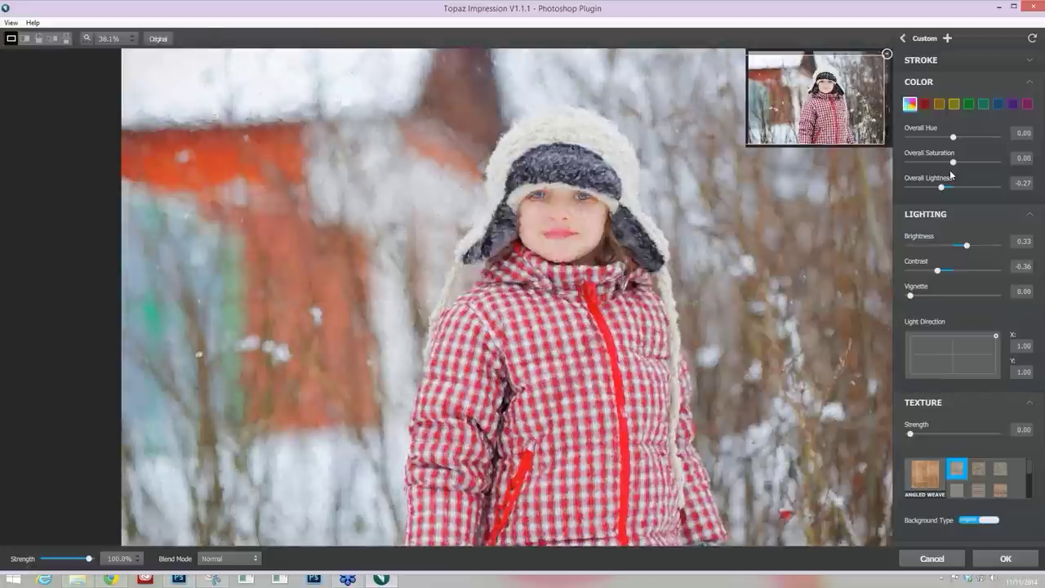
left_click(1028, 214)
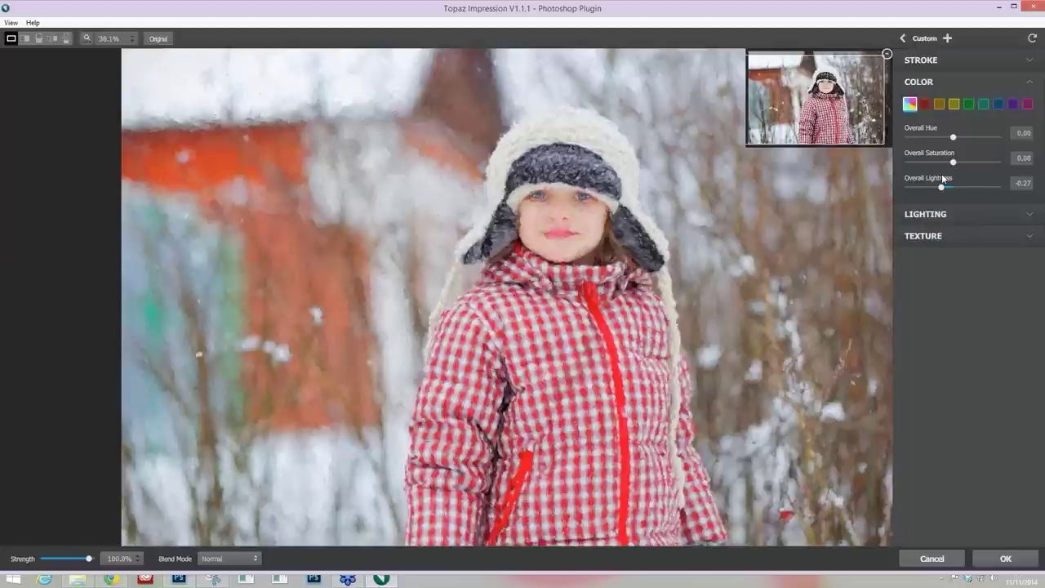
- Reduce the saturation of the red color range to -0.20
left_click(925, 106)
left_click(924, 106)
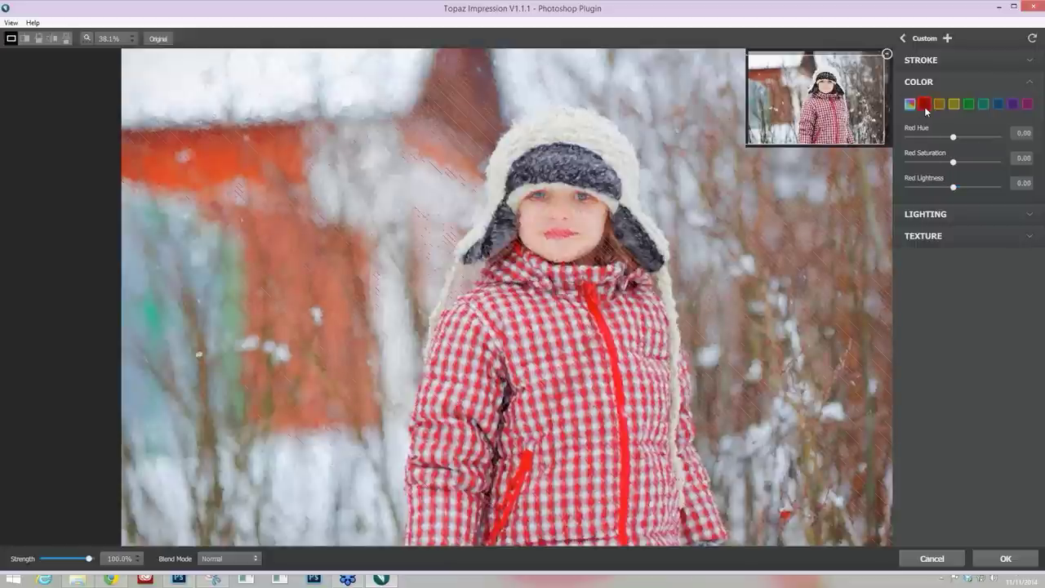
left_click(947, 164)
left_click(946, 164)
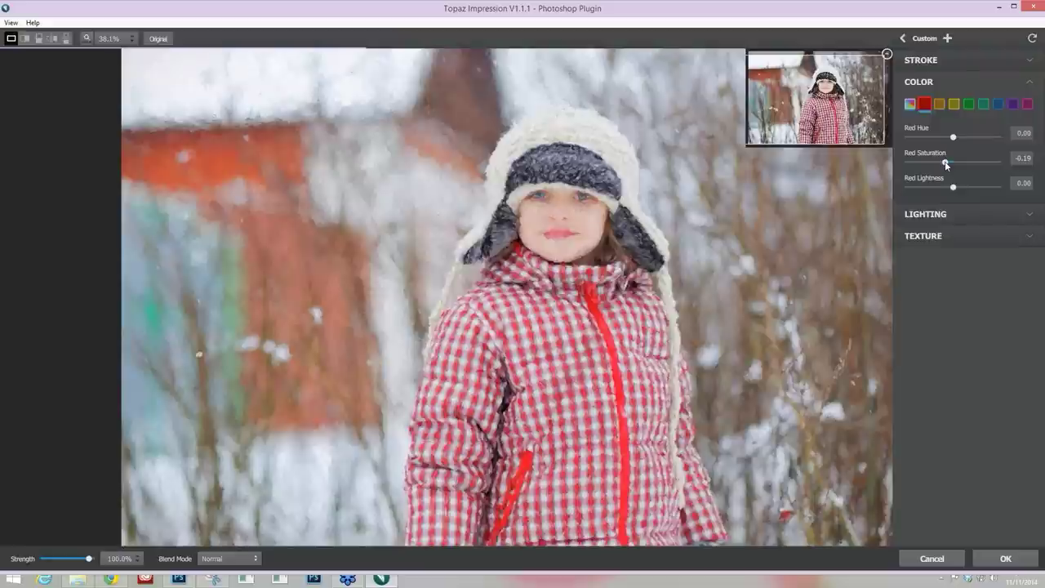
left_click(945, 164)
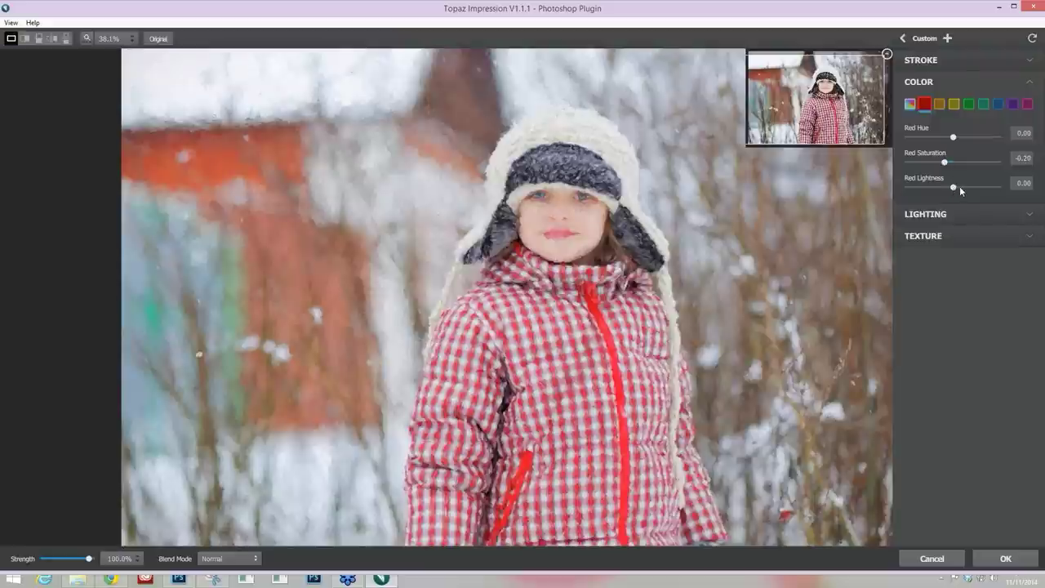
- Try a red lightness of 0.14 and settle on 0.03
left_click(959, 187)
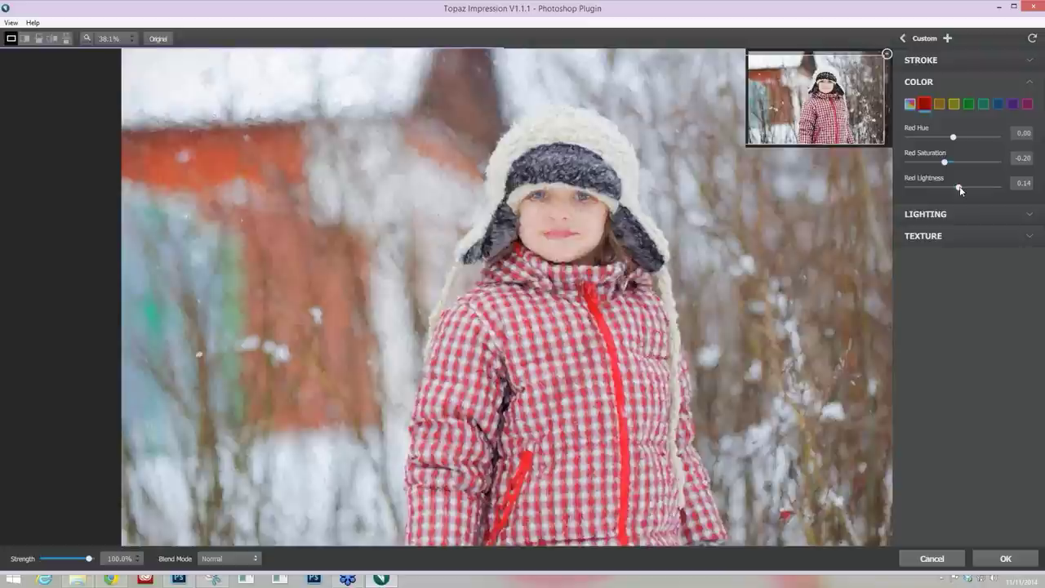
left_click(956, 187)
left_click_drag(956, 187, 954, 187)
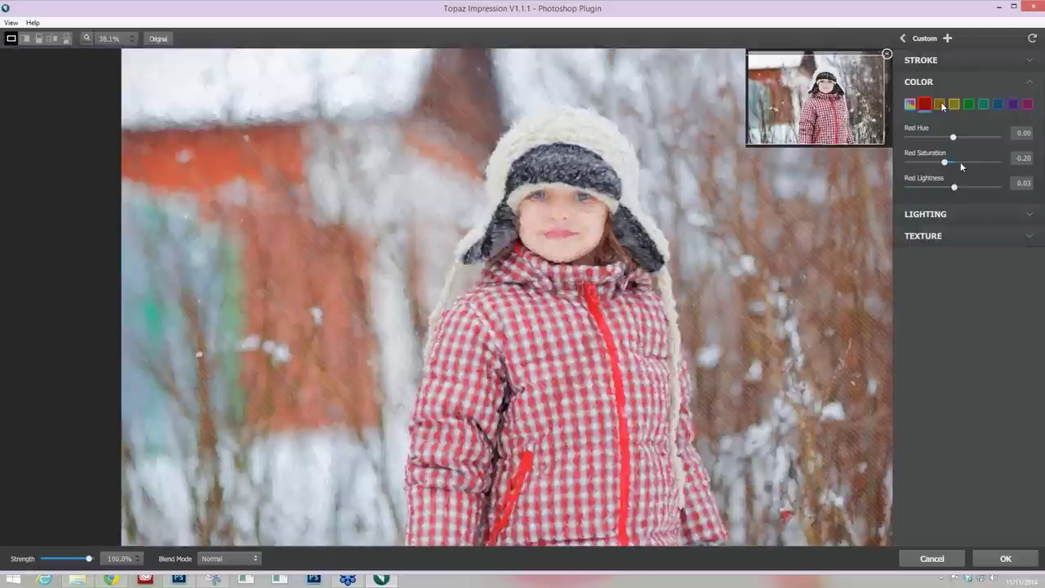
- Try an orange saturation of 0.22 with an orange lightness of -0.20
left_click(940, 105)
left_click(961, 162)
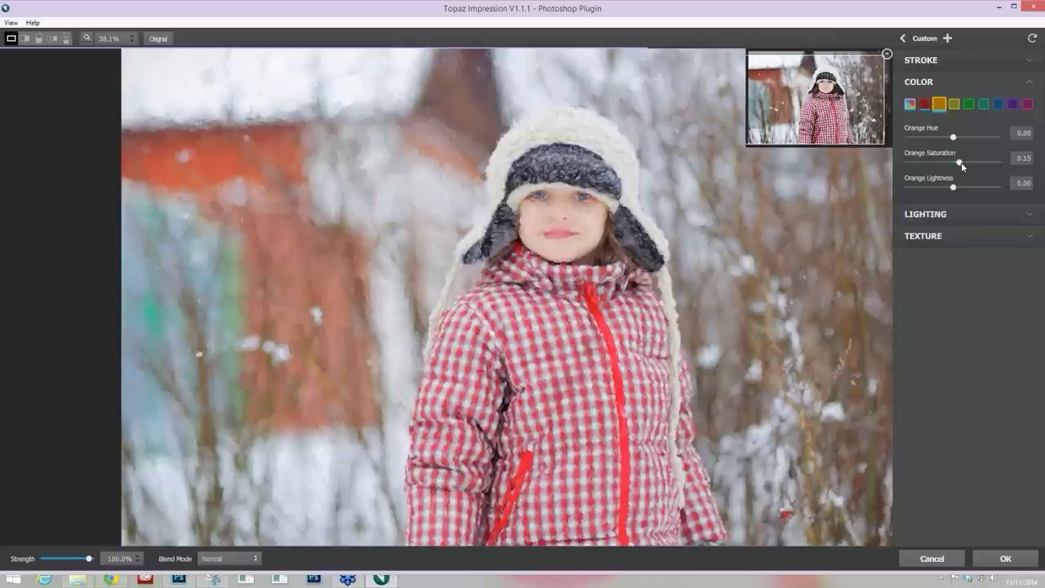
left_click_drag(961, 161, 963, 163)
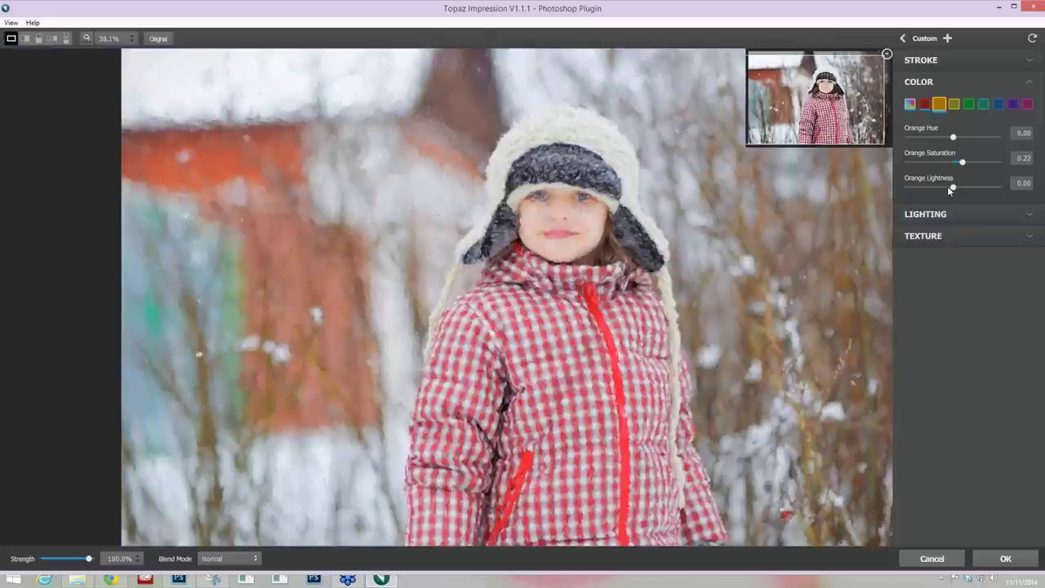
left_click_drag(949, 188, 945, 188)
- Reset the orange lightness to 0.00 and bring the orange saturation down to about 0.05
left_click(961, 162)
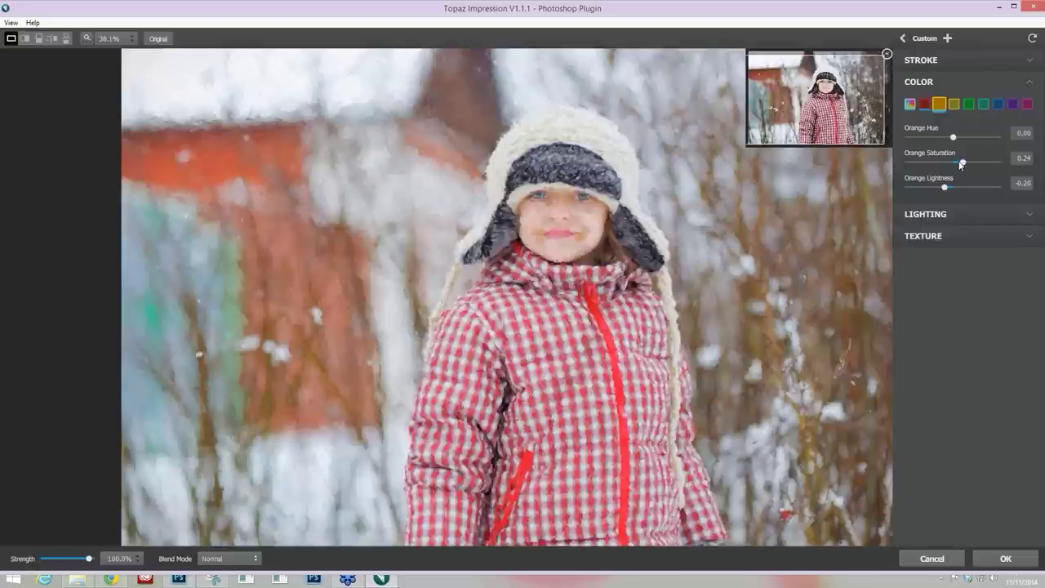
left_click_drag(959, 162, 956, 162)
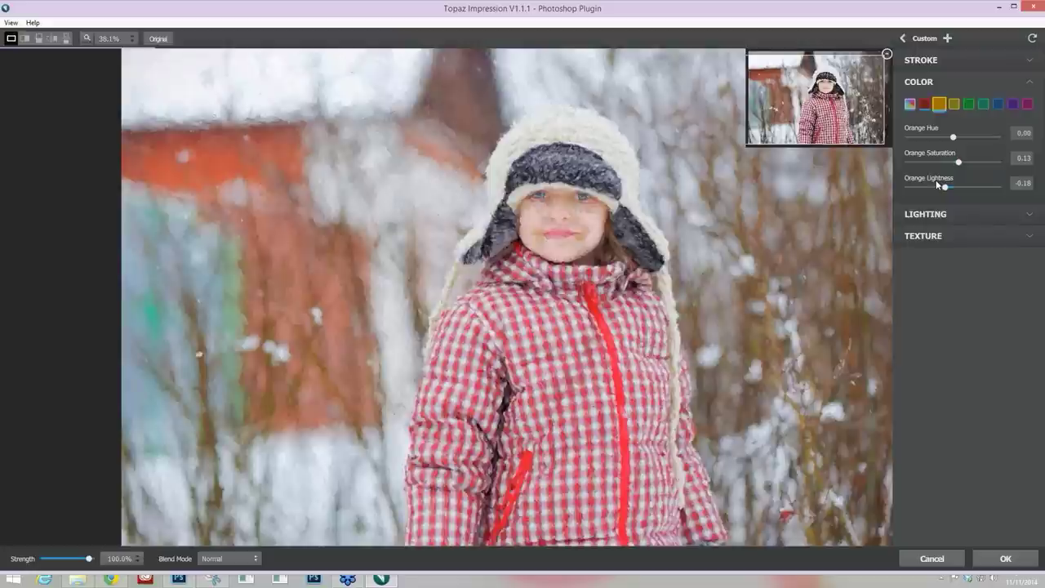
double_click(948, 178)
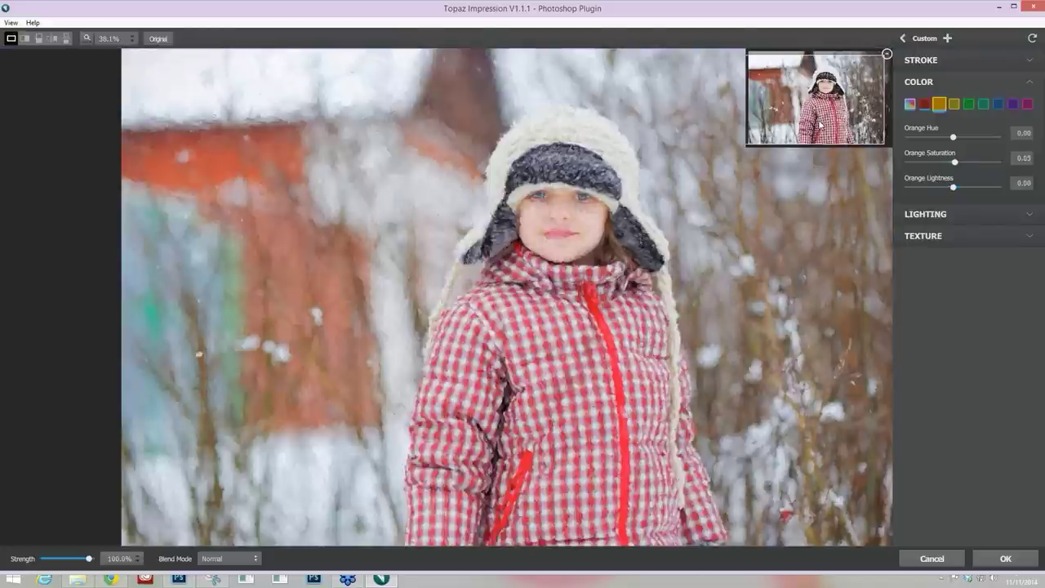
scroll(626, 212, "up", 1)
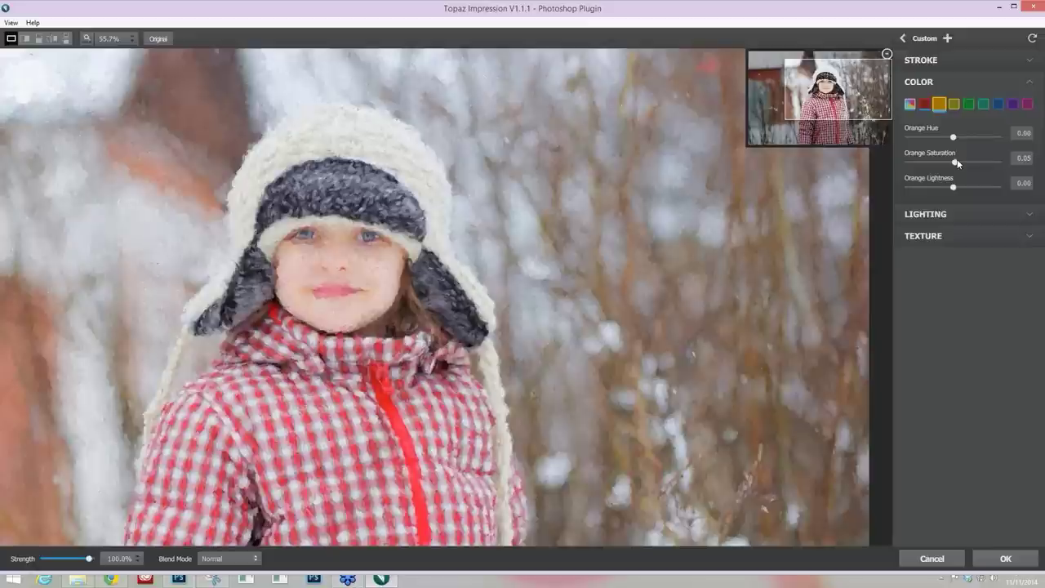
left_click_drag(958, 164, 957, 163)
- Boost the saturation of the yellow color range to 0.51
key("Right")
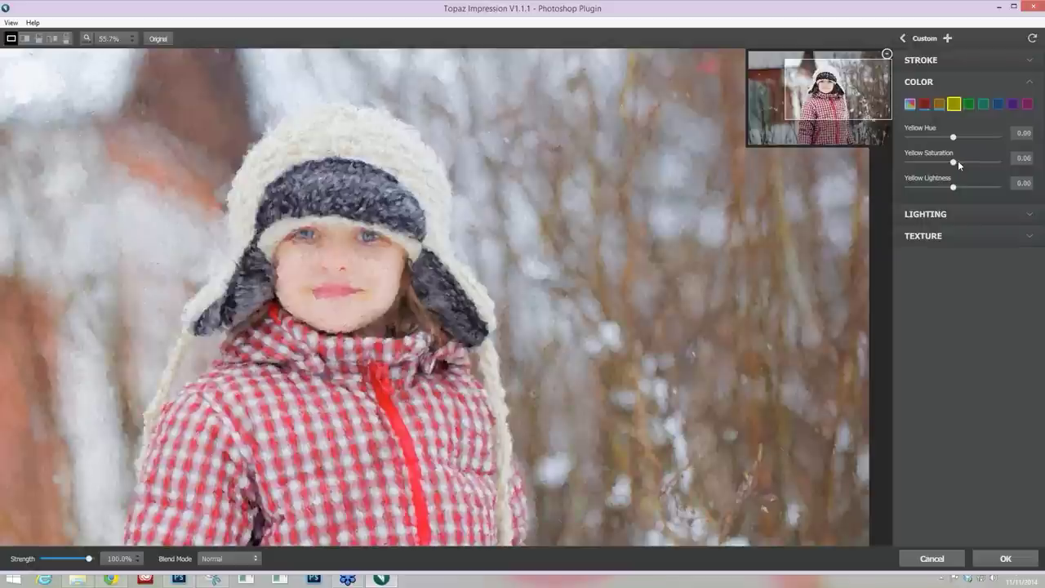
left_click_drag(958, 160, 974, 160)
left_click_drag(771, 226, 833, 180)
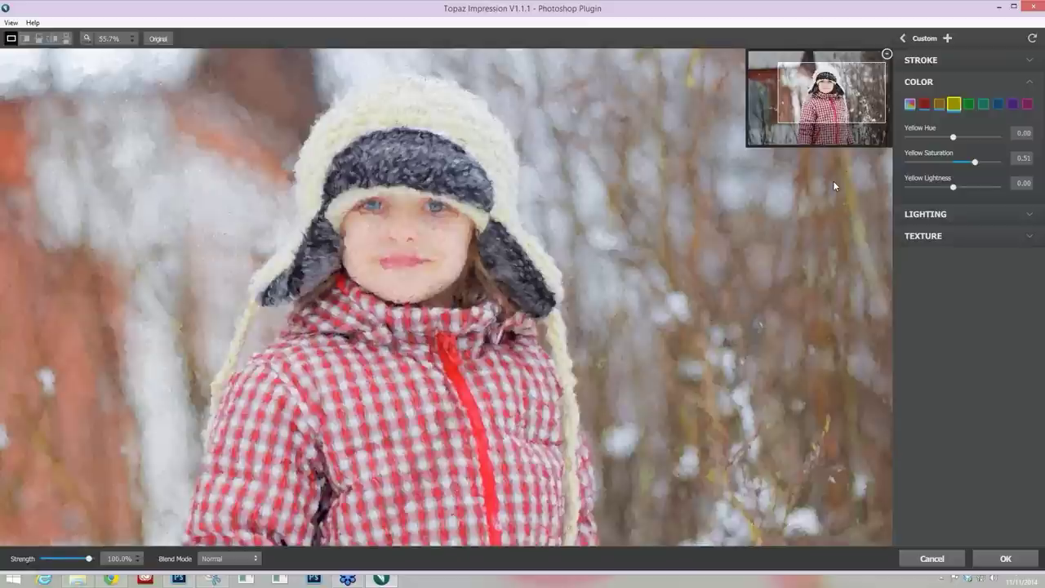
scroll(833, 180, "down", 2)
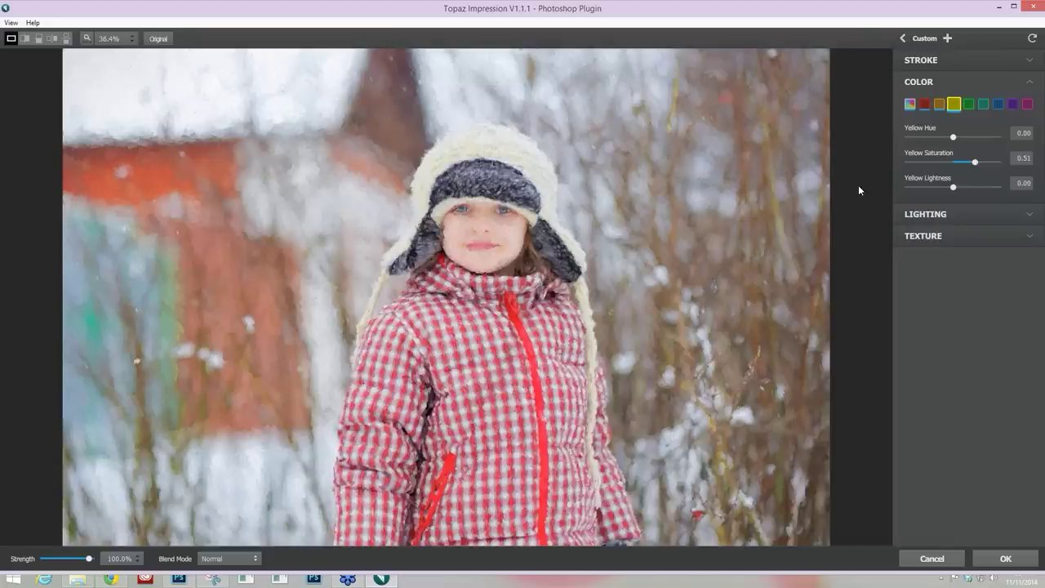
- Set the green saturation to 0.19 and the green lightness to -0.11
left_click(969, 105)
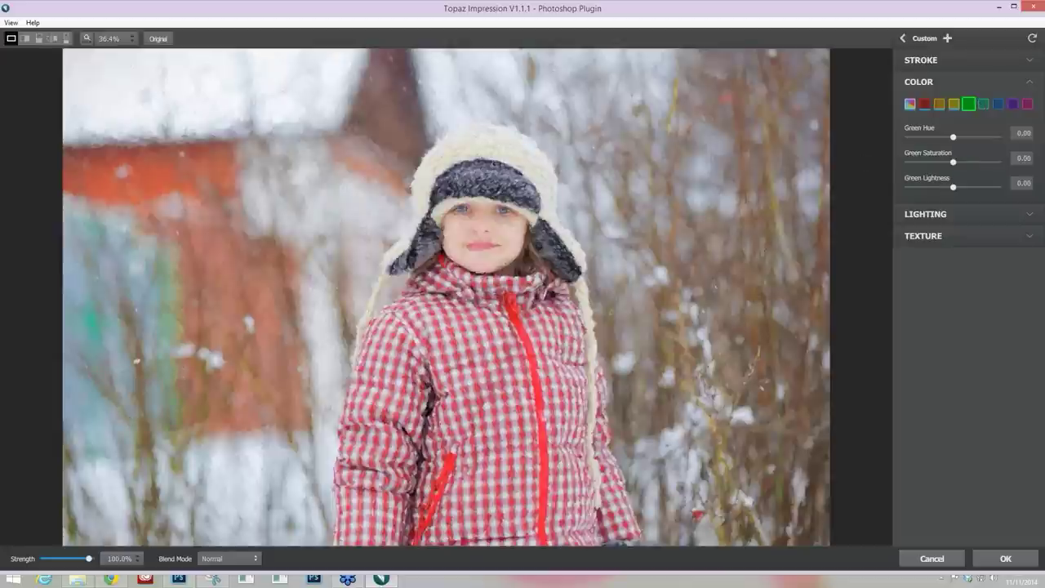
left_click_drag(954, 163, 960, 164)
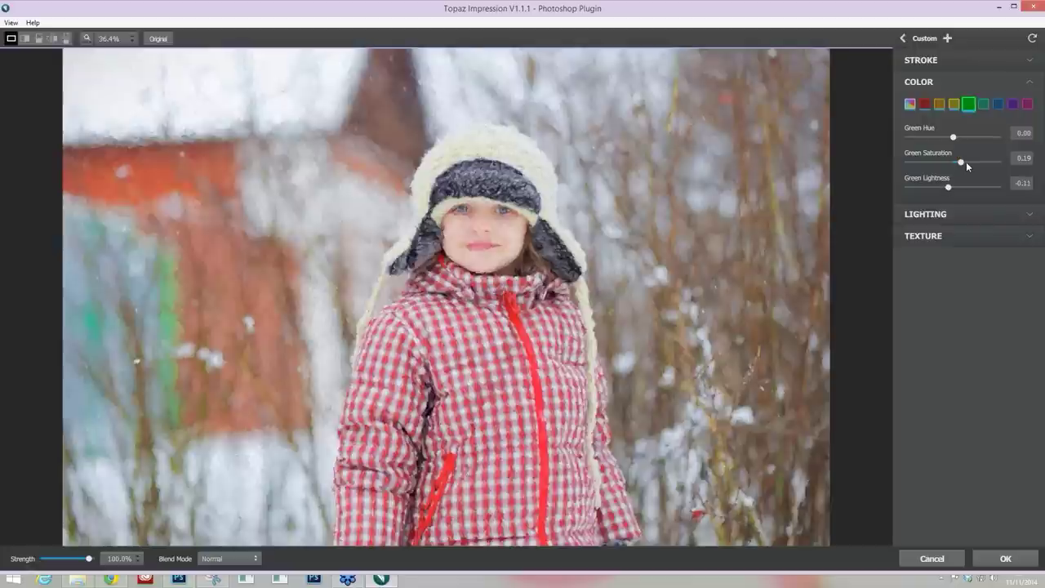
- Set the aqua color range to a saturation of 0.29 and a lightness of -0.15
left_click(985, 102)
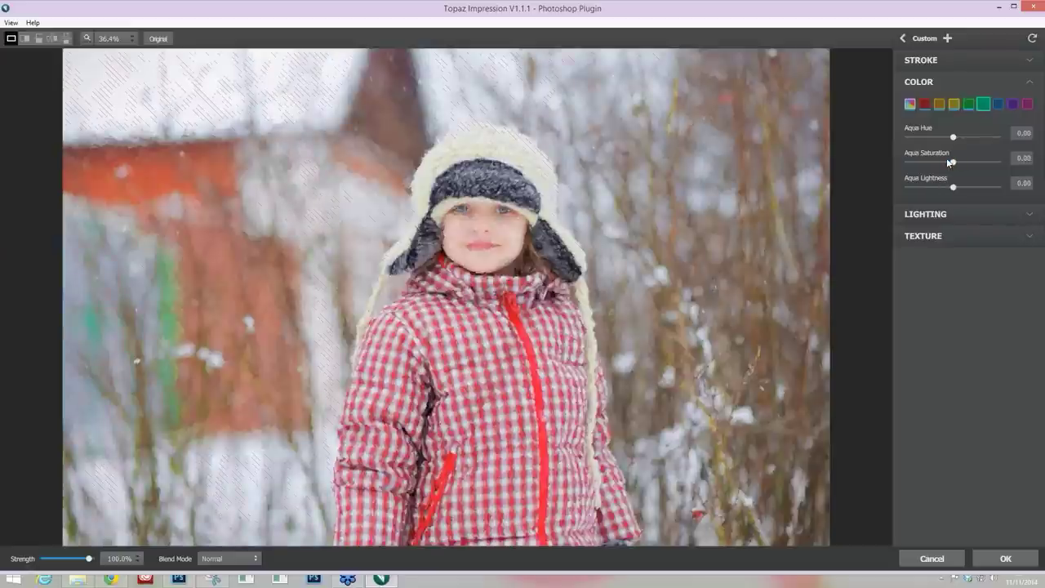
left_click_drag(951, 159, 972, 158)
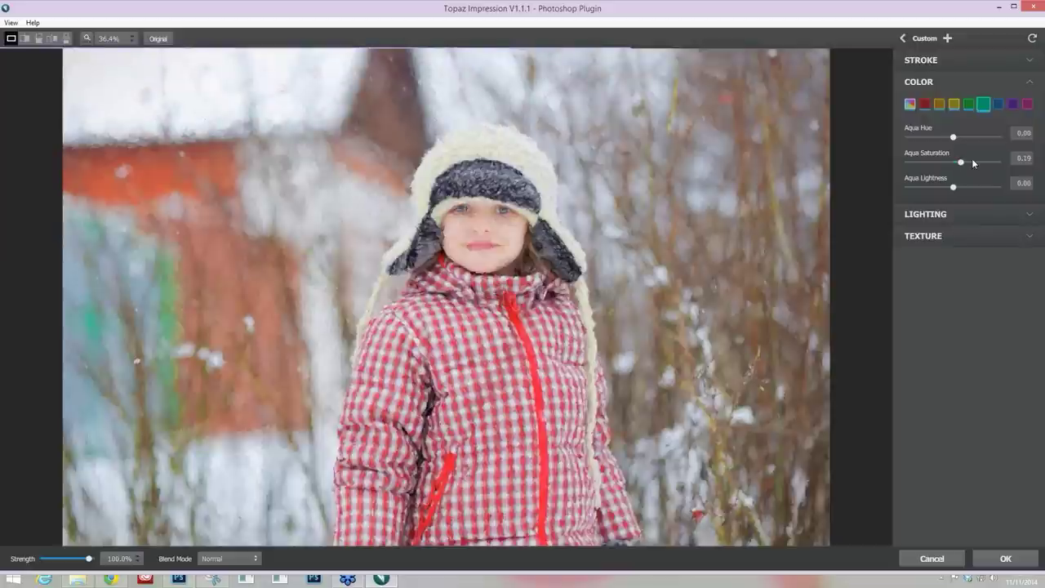
left_click(971, 160)
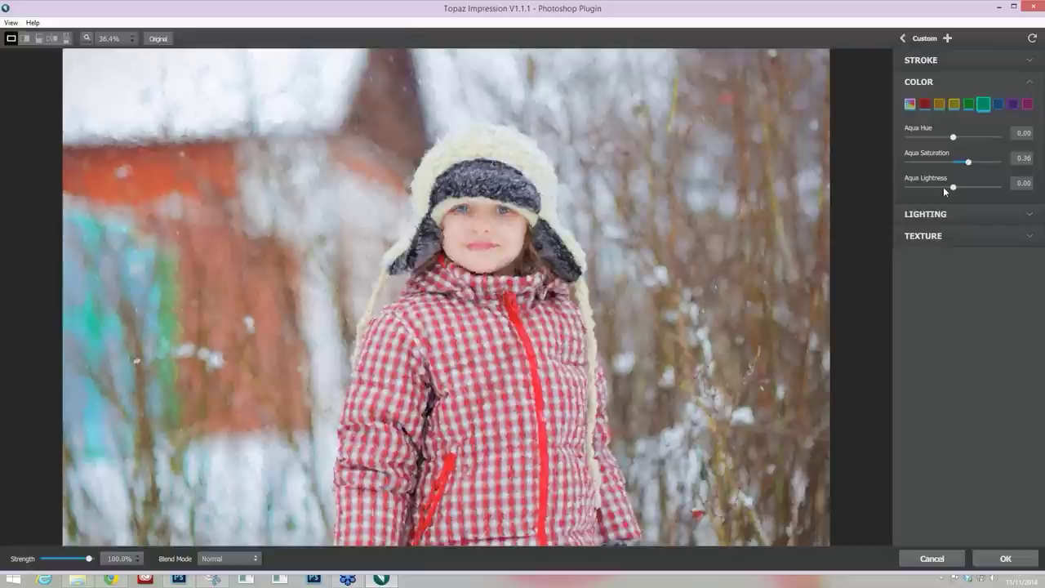
left_click(943, 187)
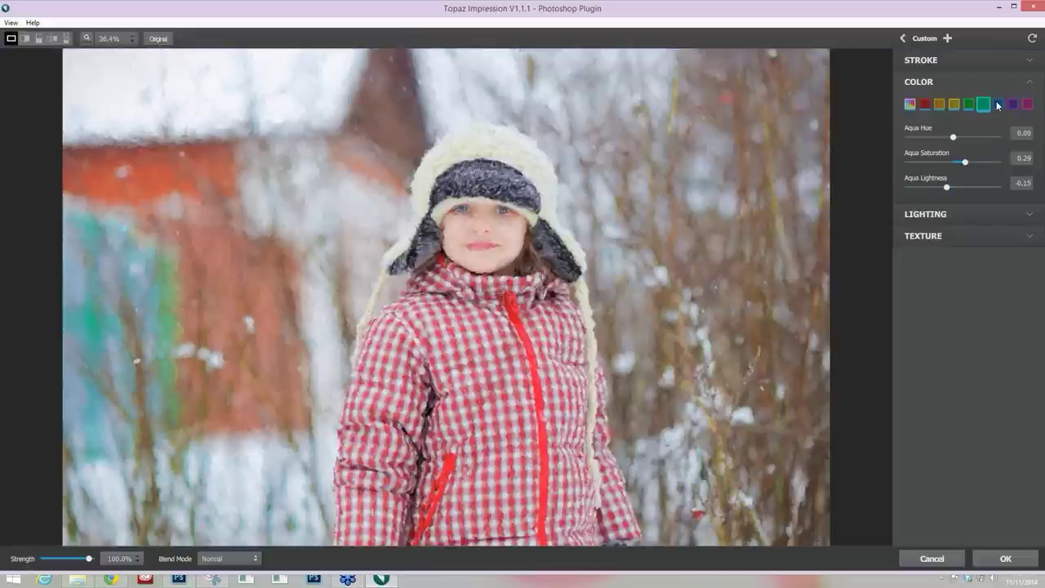
- Set the blue color range to a saturation of 0.24 and a lightness of 0.15
left_click(998, 103)
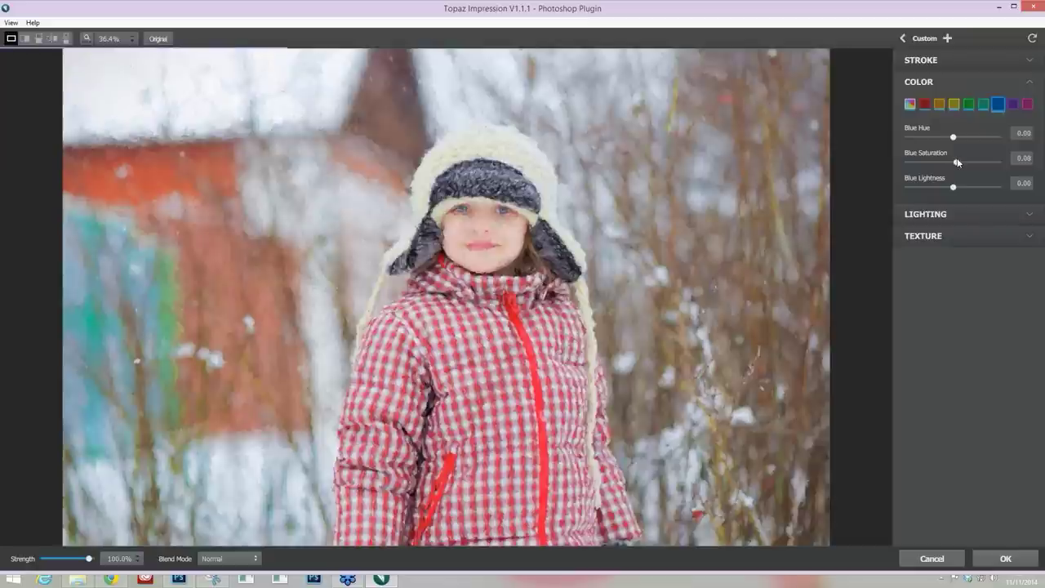
left_click_drag(957, 162, 961, 161)
scroll(675, 261, "up", 2)
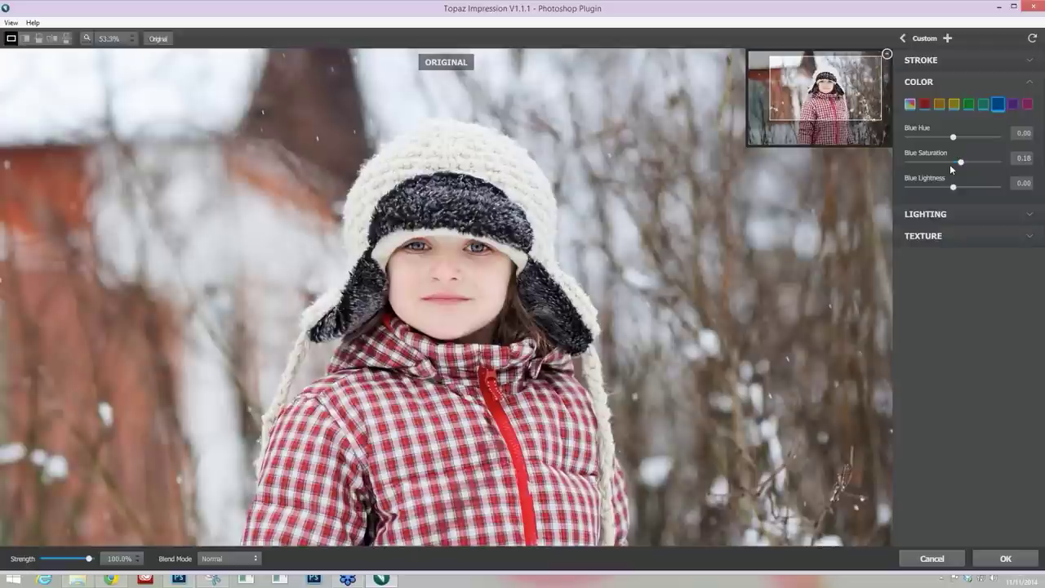
left_click_drag(953, 187, 957, 188)
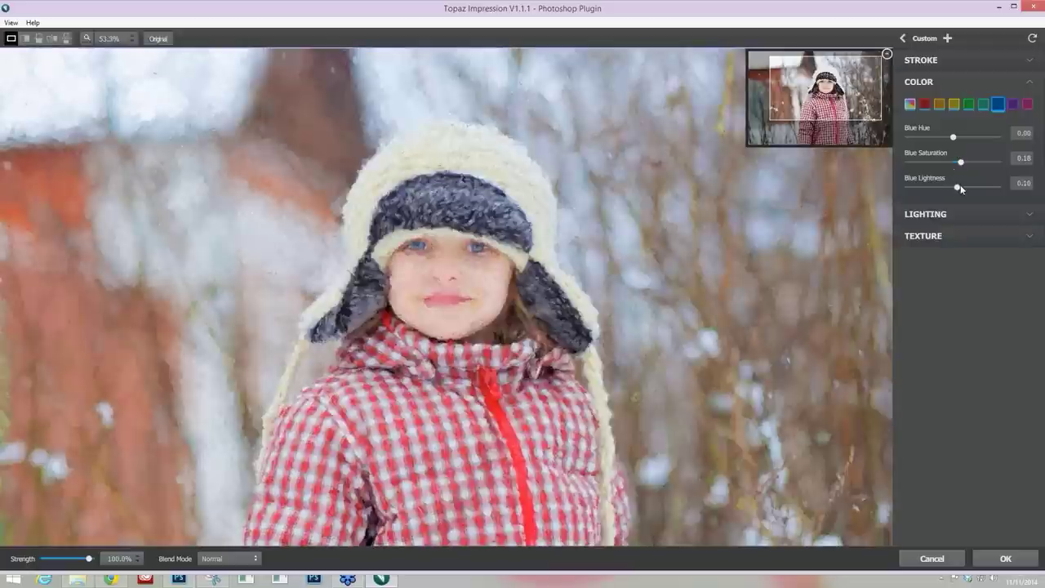
left_click(960, 187)
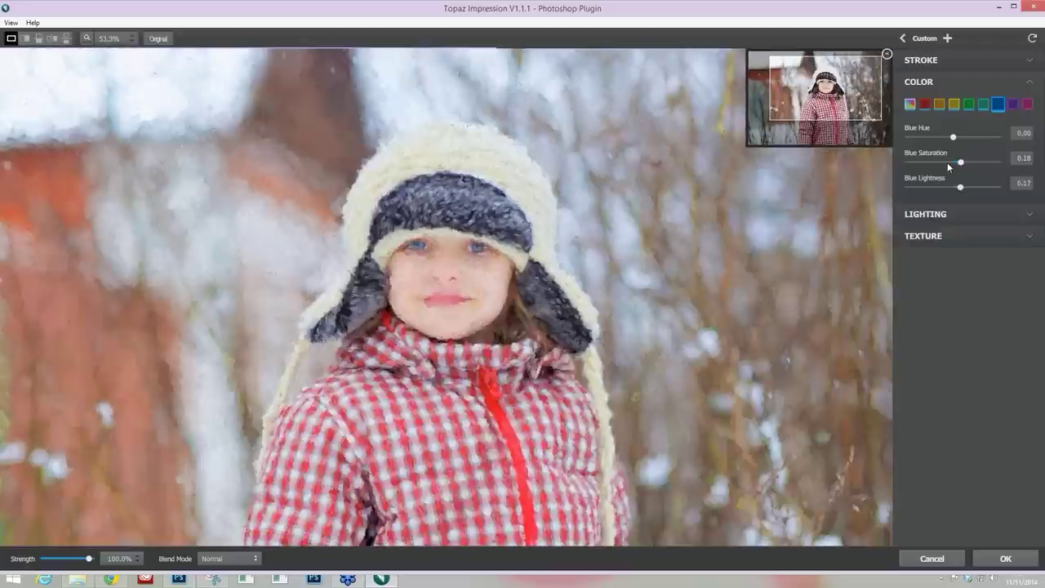
left_click(958, 187)
left_click(962, 162)
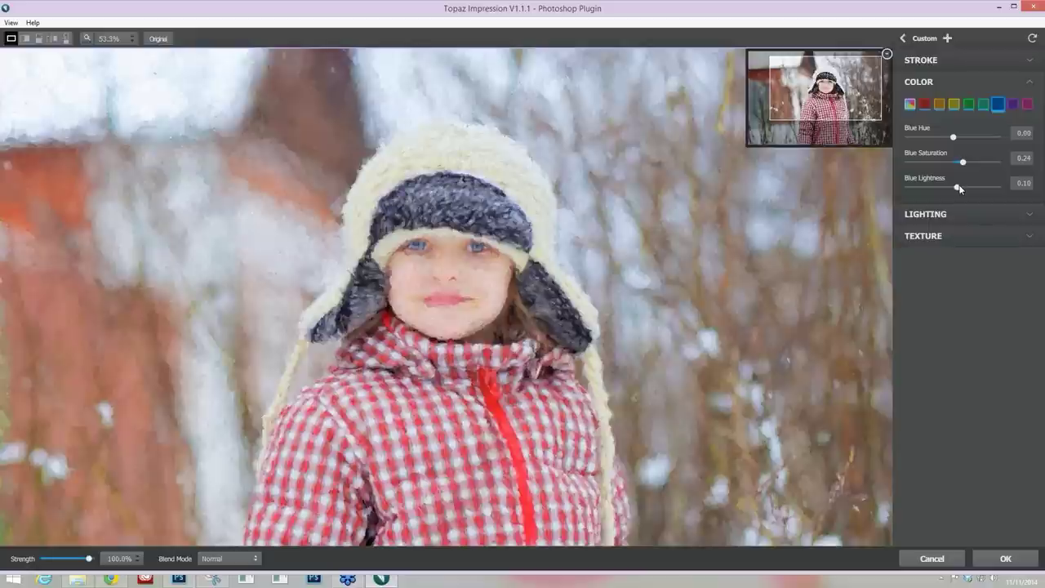
left_click(959, 187)
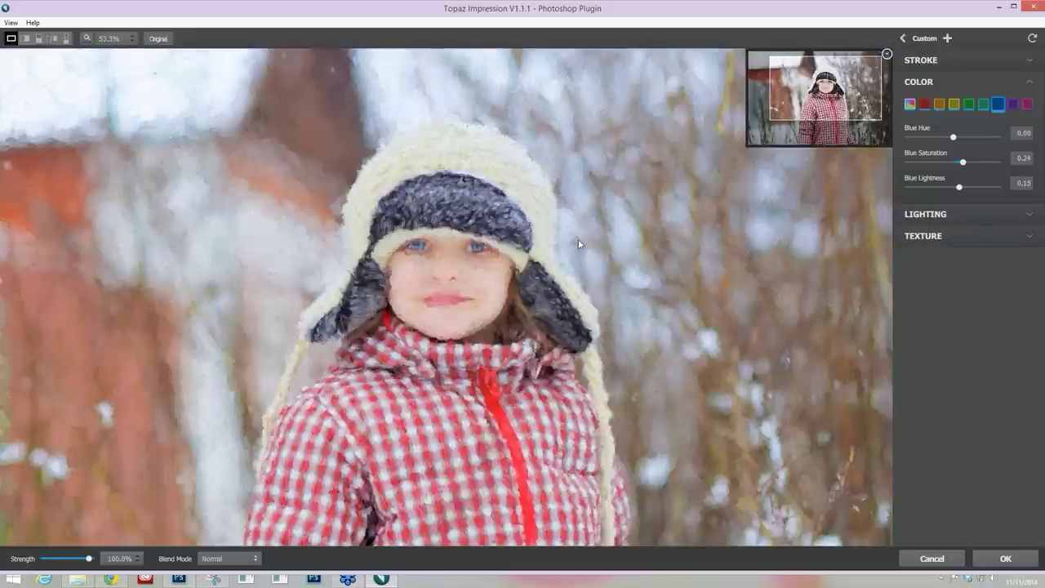
- Reduce the magenta color range to a saturation of -0.31 and a lightness of -0.15
scroll(578, 242, "down", 2)
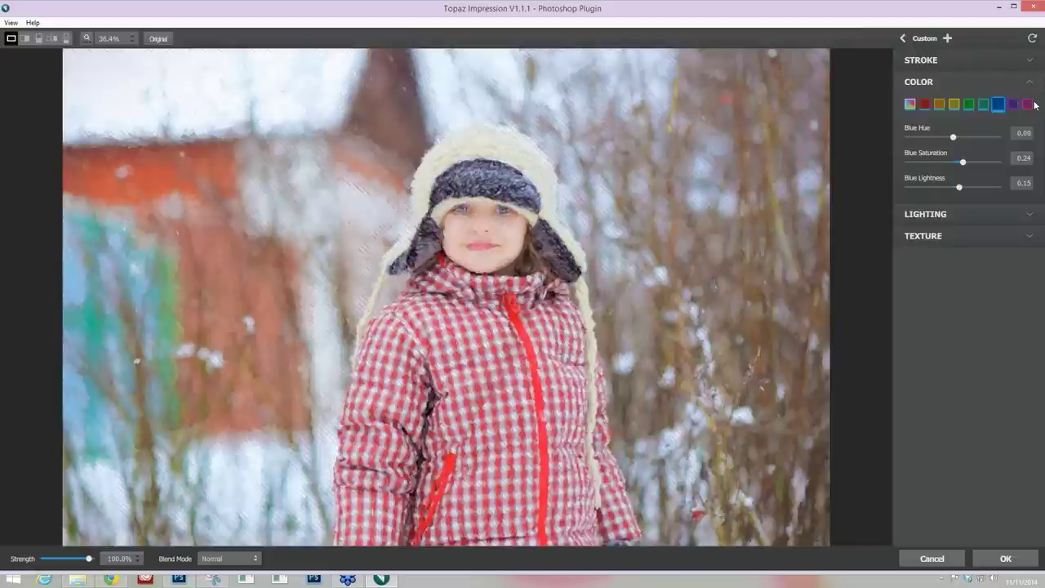
left_click(1028, 104)
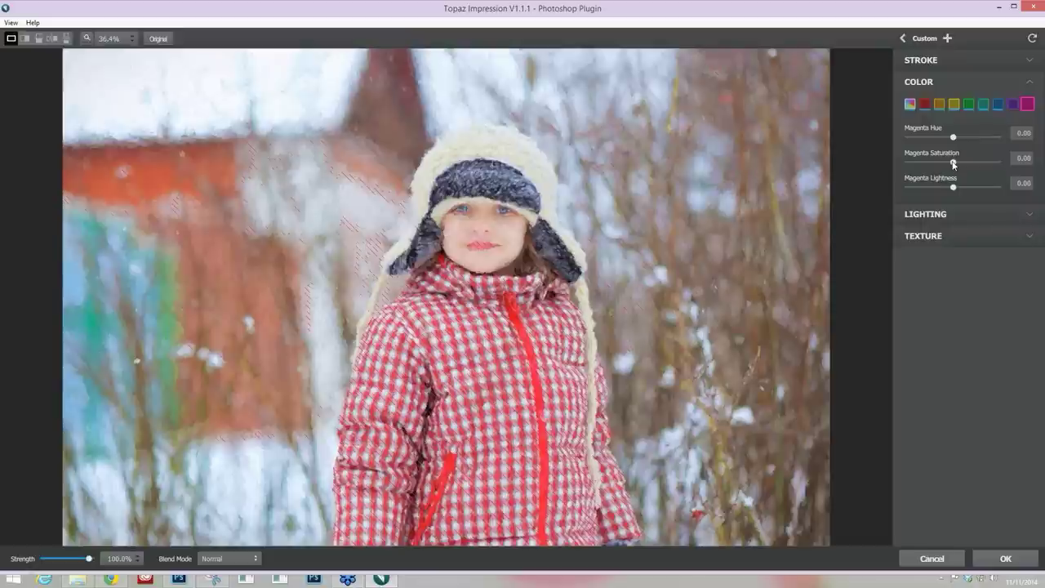
left_click_drag(954, 164, 942, 169)
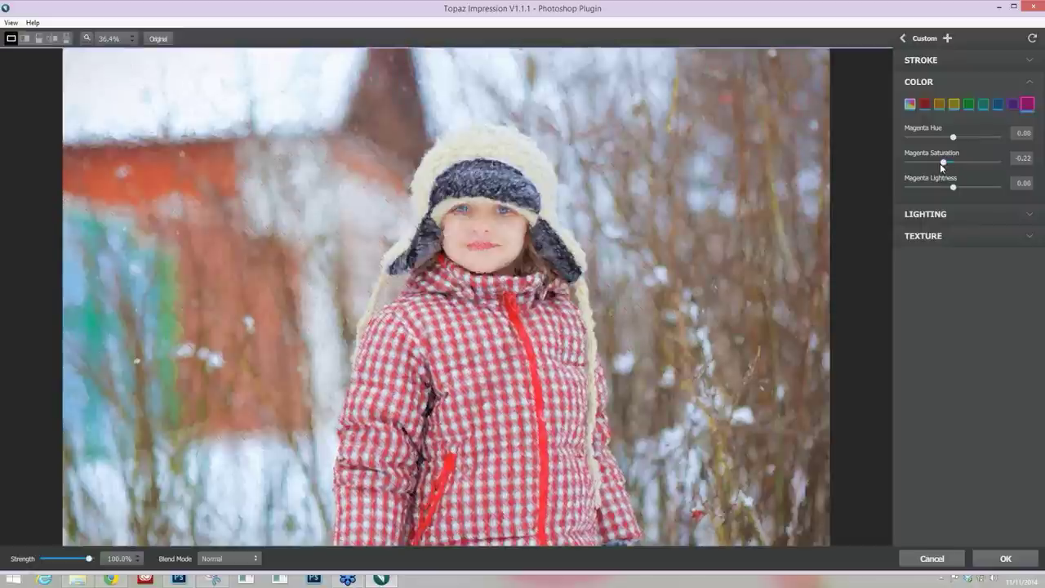
left_click(940, 163)
left_click(943, 187)
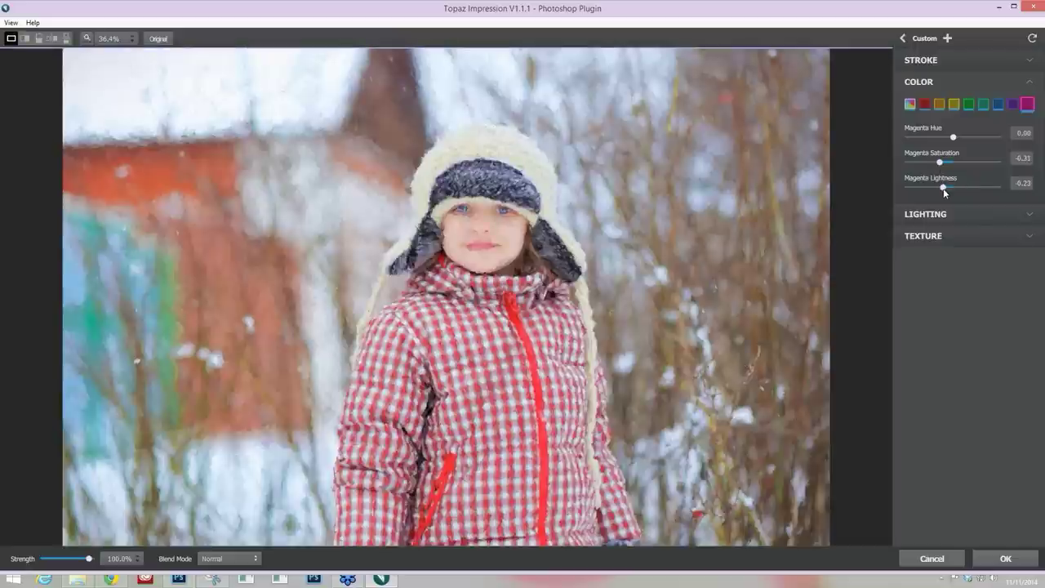
left_click_drag(944, 187, 948, 187)
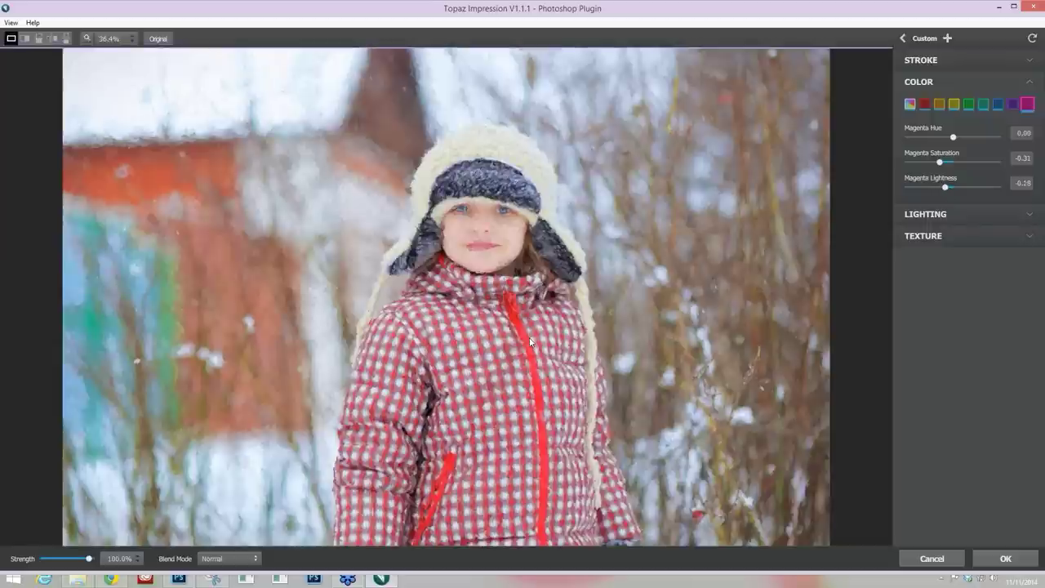
left_click_drag(538, 333, 816, 237)
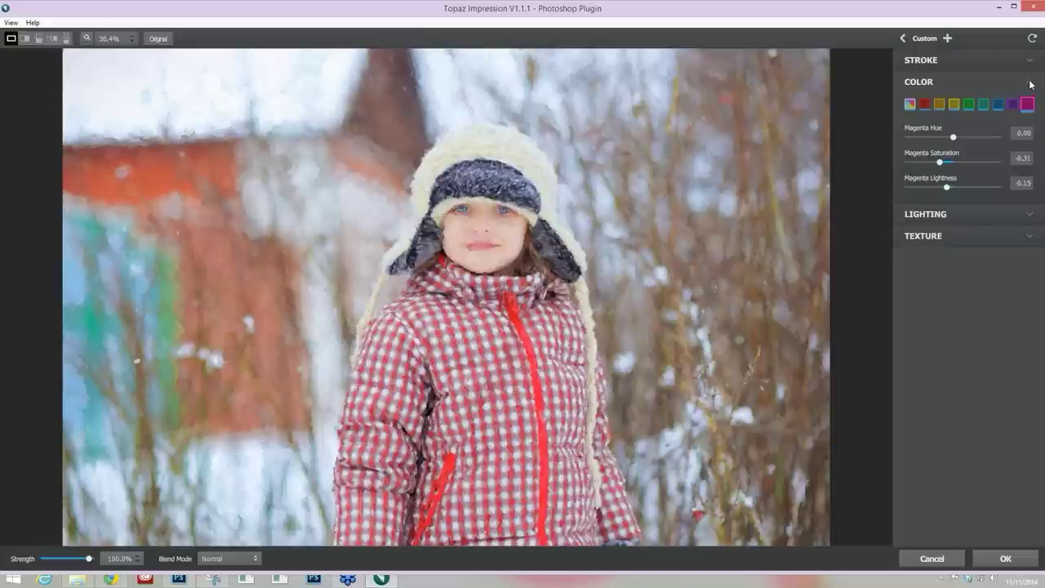
- Leave the lighting settings as they are and choose the Canvas IV texture for the painting
left_click(1030, 82)
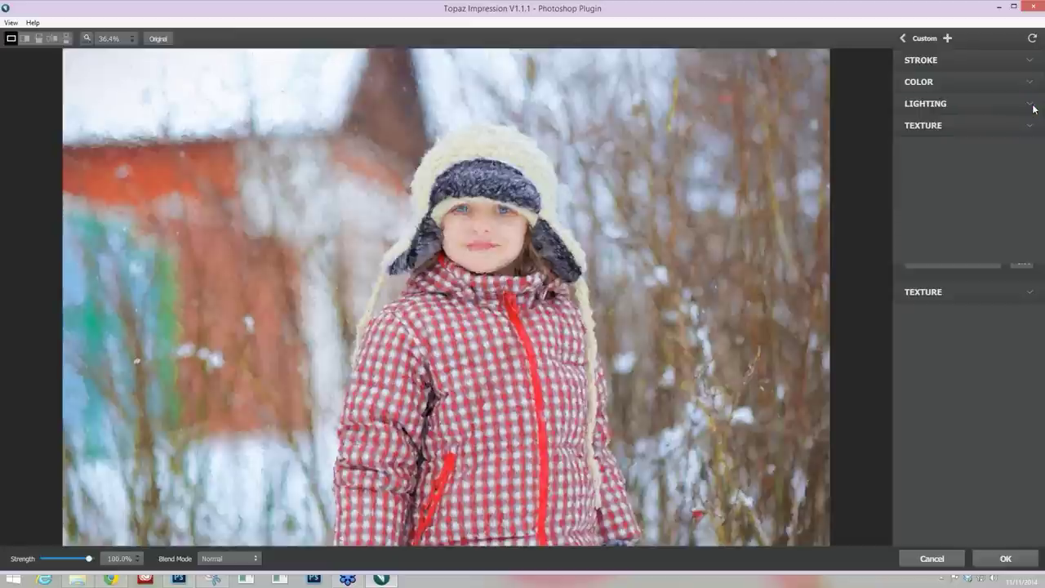
left_click(1030, 104)
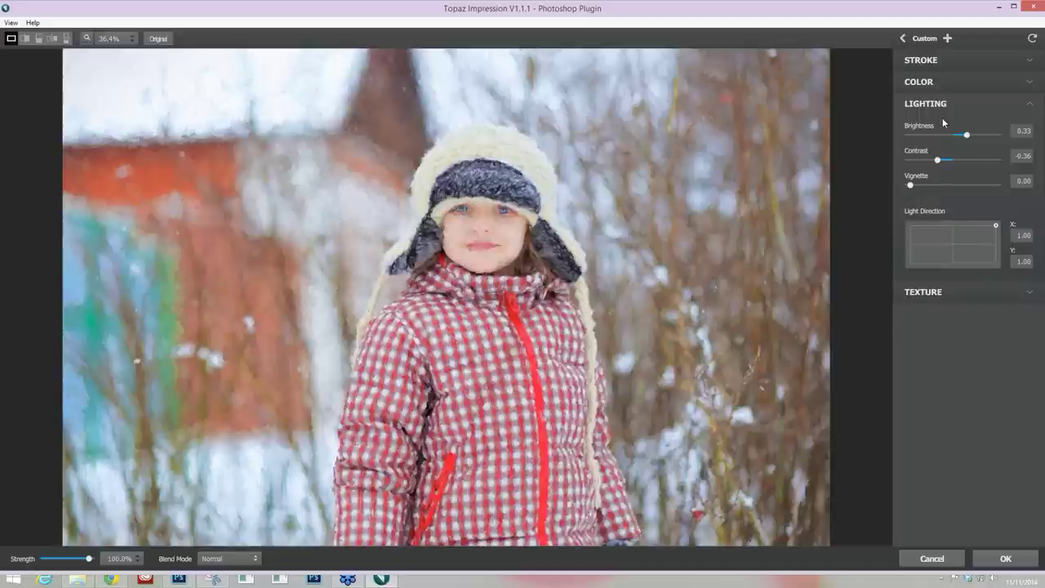
left_click(1028, 105)
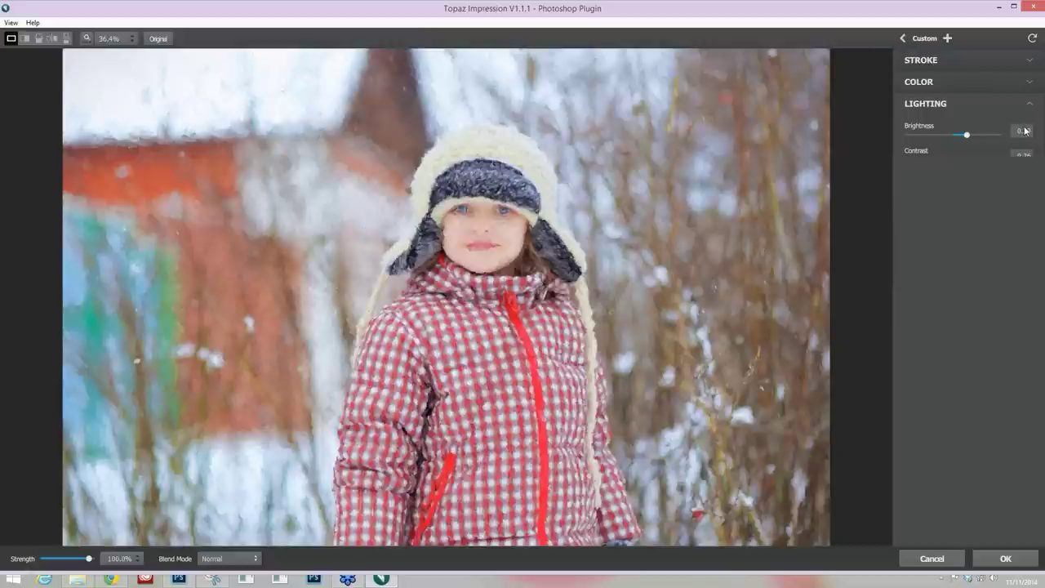
left_click(1029, 125)
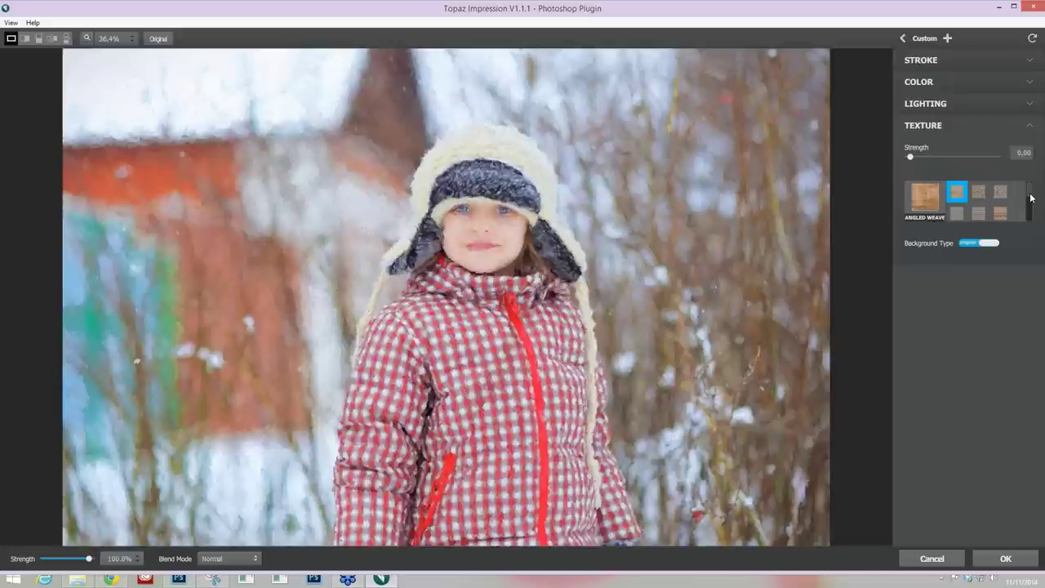
scroll(1030, 198, "down", 2)
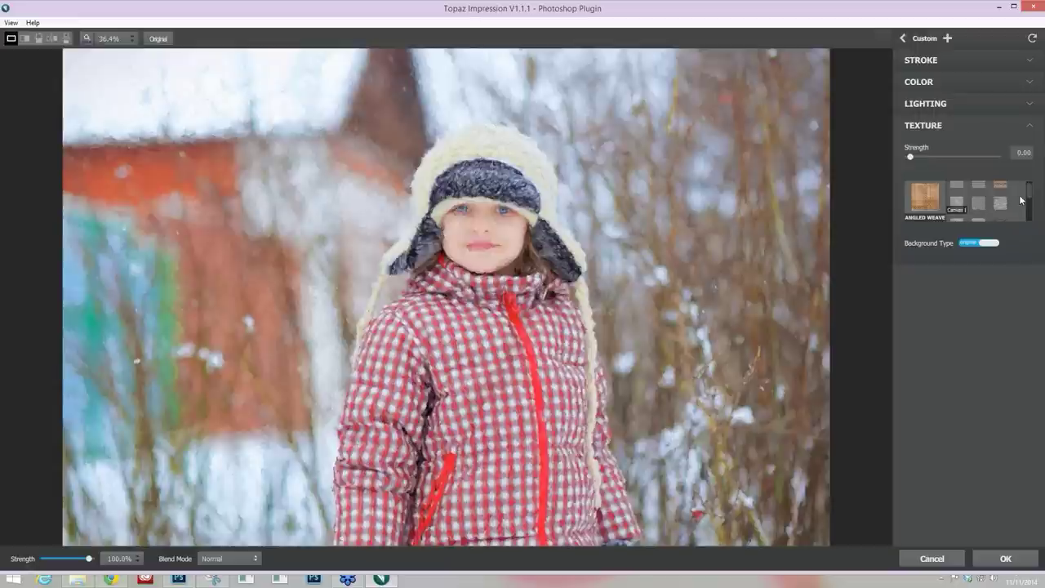
scroll(988, 201, "down", 2)
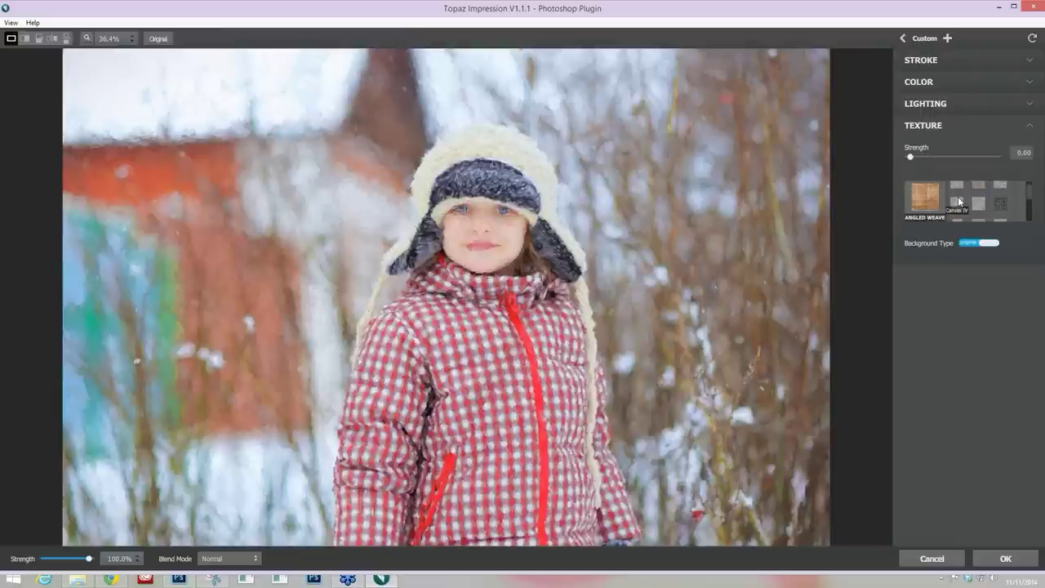
left_click(958, 202)
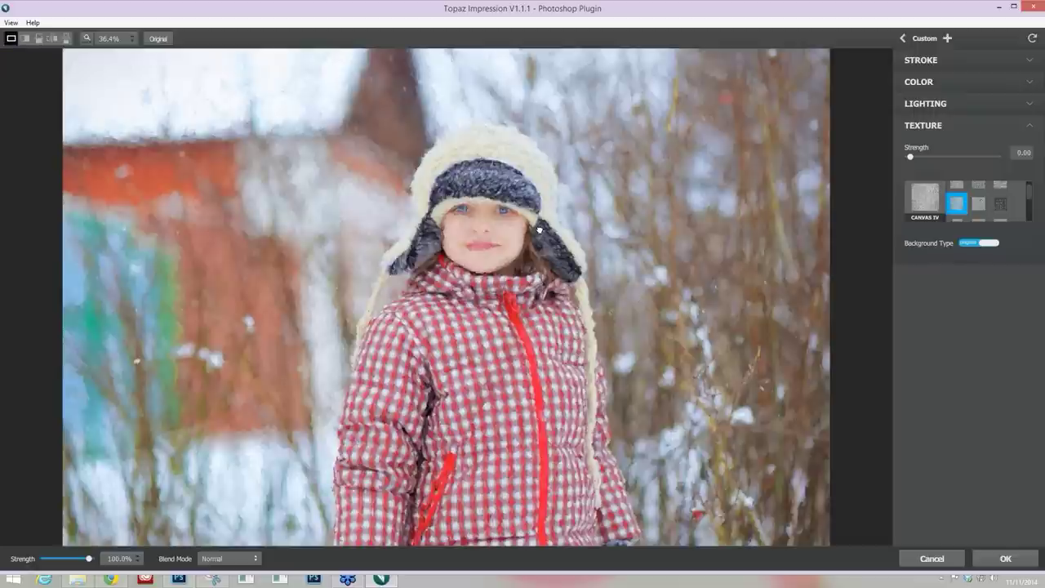
- Try the canvas texture on the girl's face at strengths of 0.50 and 0.61
scroll(539, 232, "up", 2)
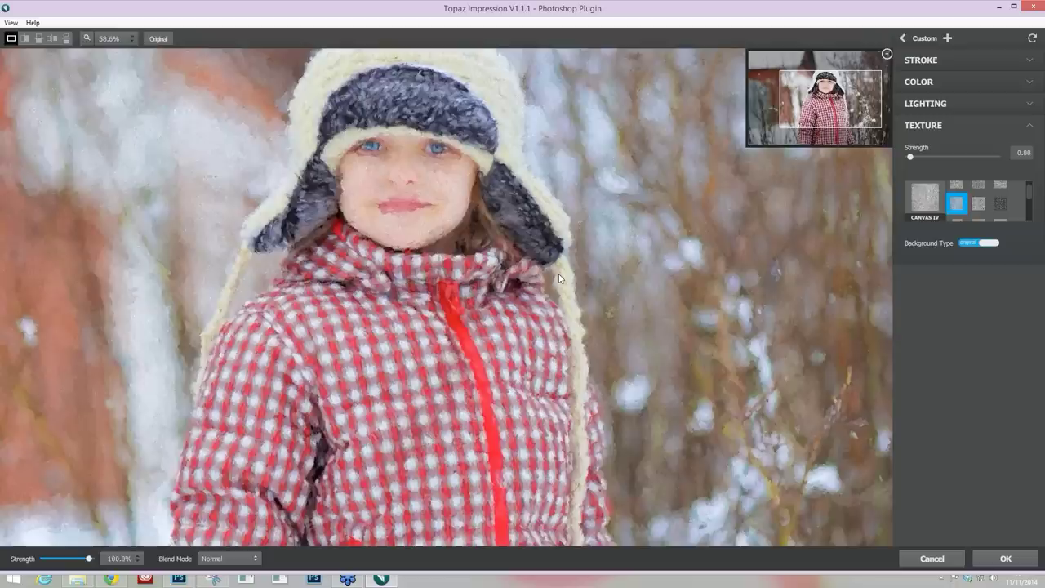
left_click_drag(559, 273, 735, 236)
scroll(734, 236, "up", 2)
left_click_drag(910, 156, 954, 160)
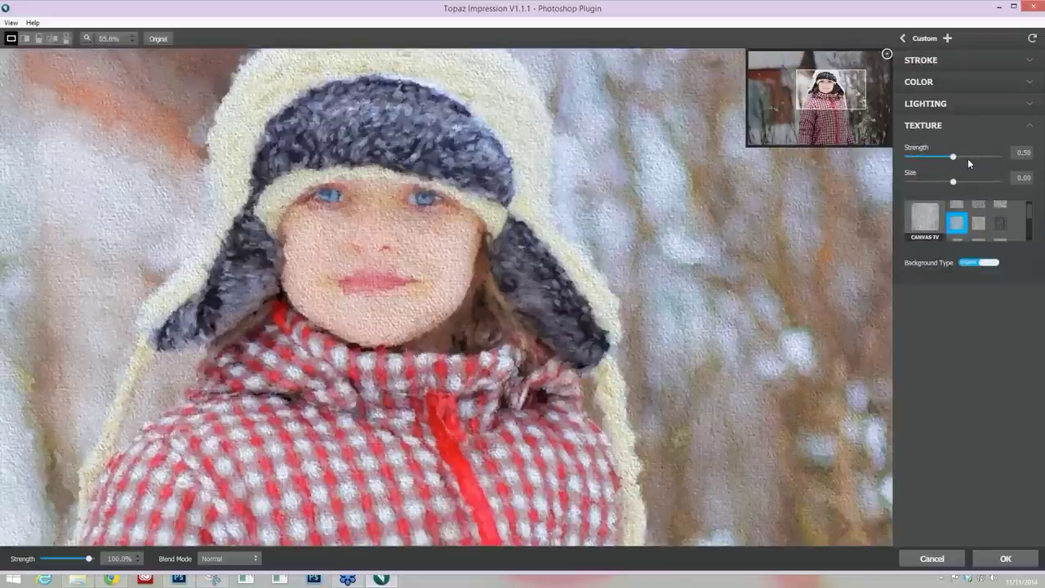
left_click(967, 159)
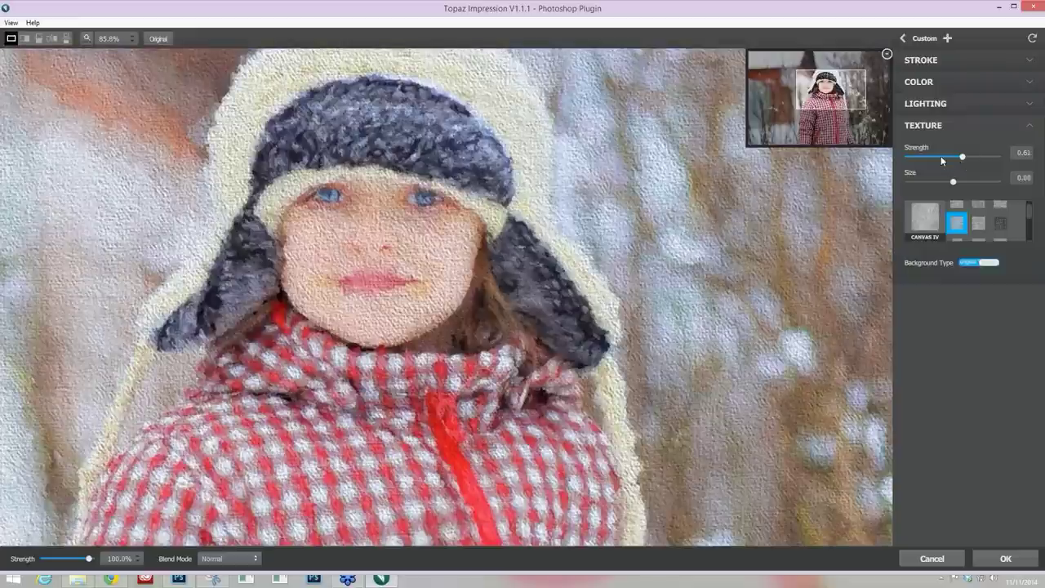
- Compare weaker and stronger canvas textures and settle on a texture strength of 0.25
left_click(941, 156)
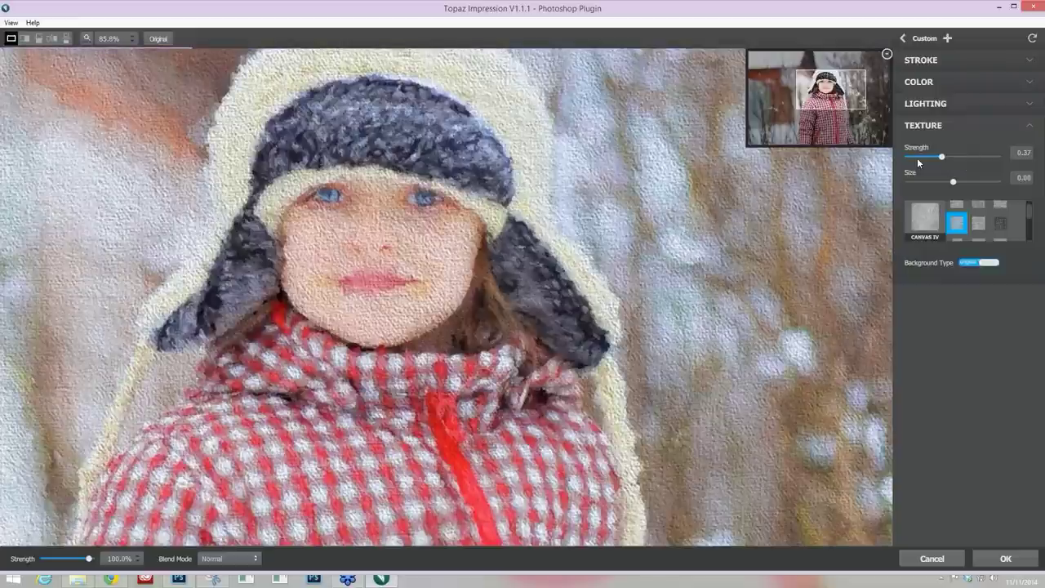
left_click(917, 158)
left_click(916, 156)
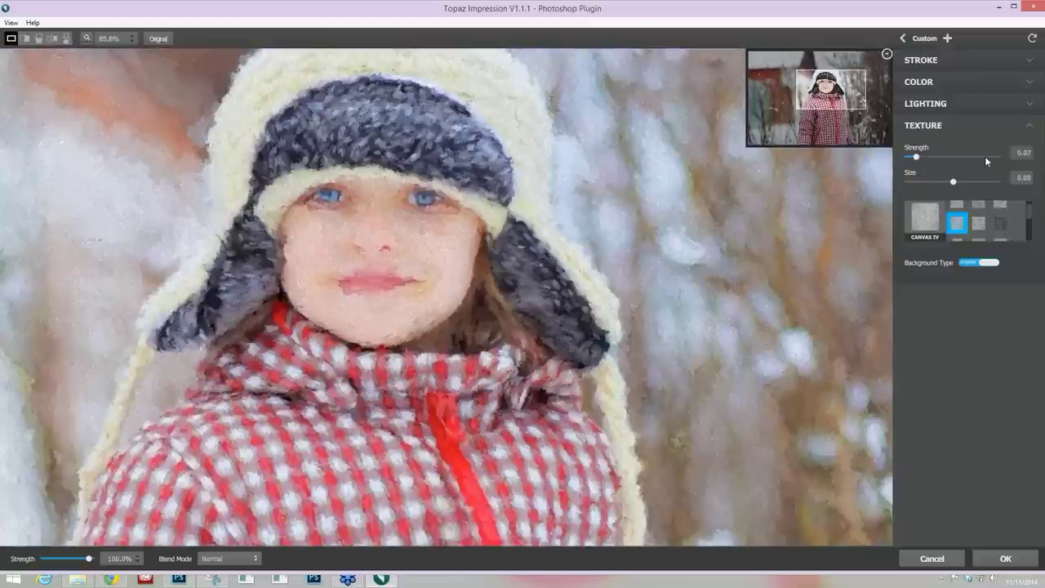
left_click(986, 156)
left_click(930, 159)
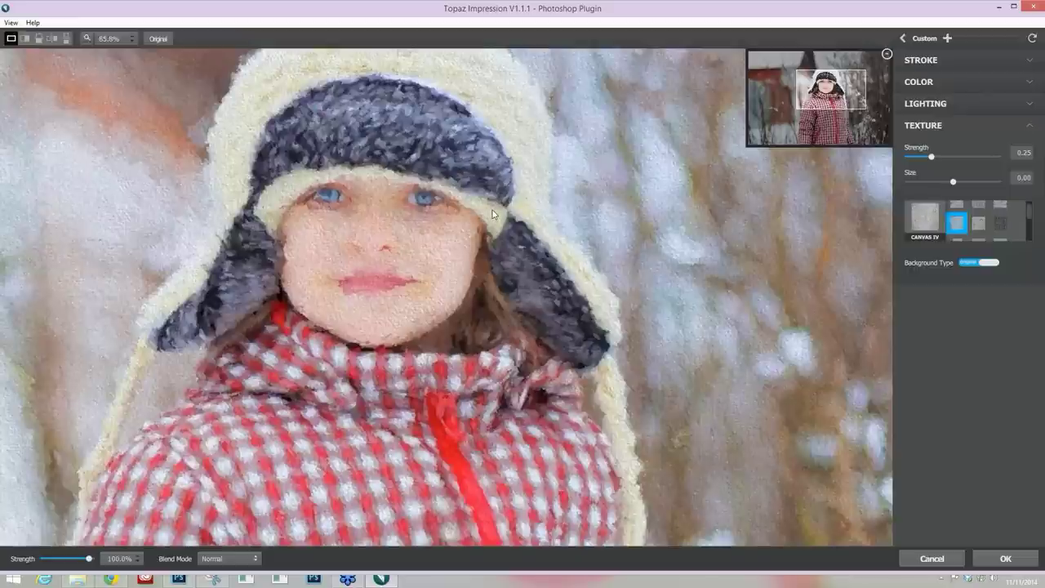
- Open the brush stroke settings of the Type09 look
scroll(492, 214, "down", 2)
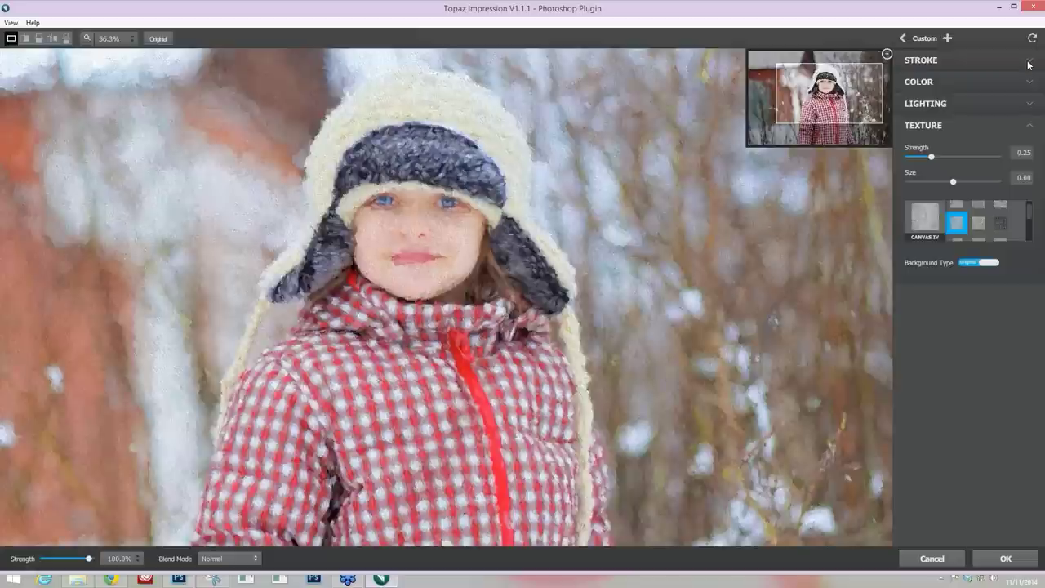
left_click(1028, 63)
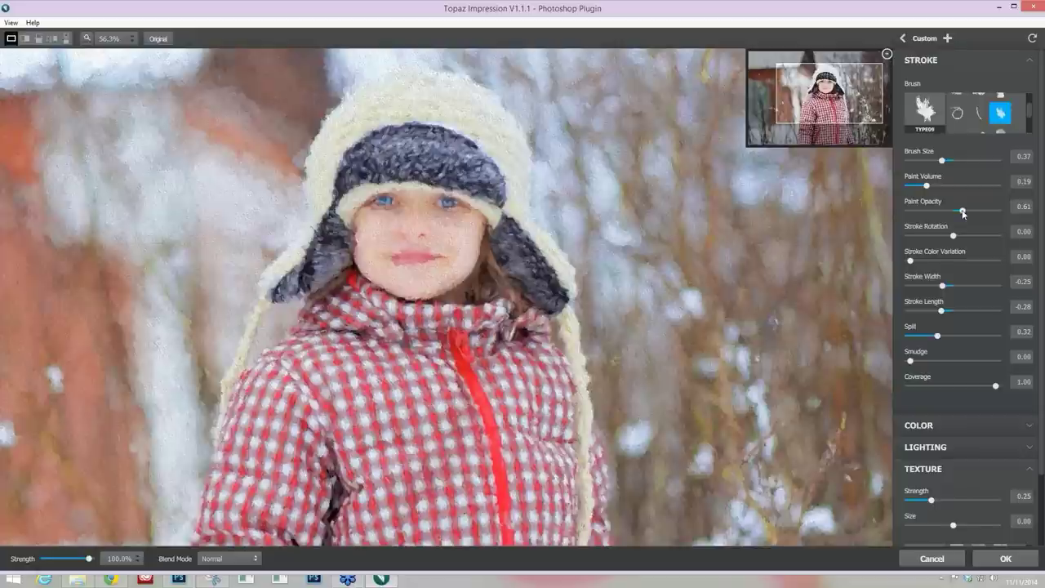
- Set the stroke's paint volume to 0.37 and its paint opacity to 0.68
left_click_drag(967, 210, 975, 211)
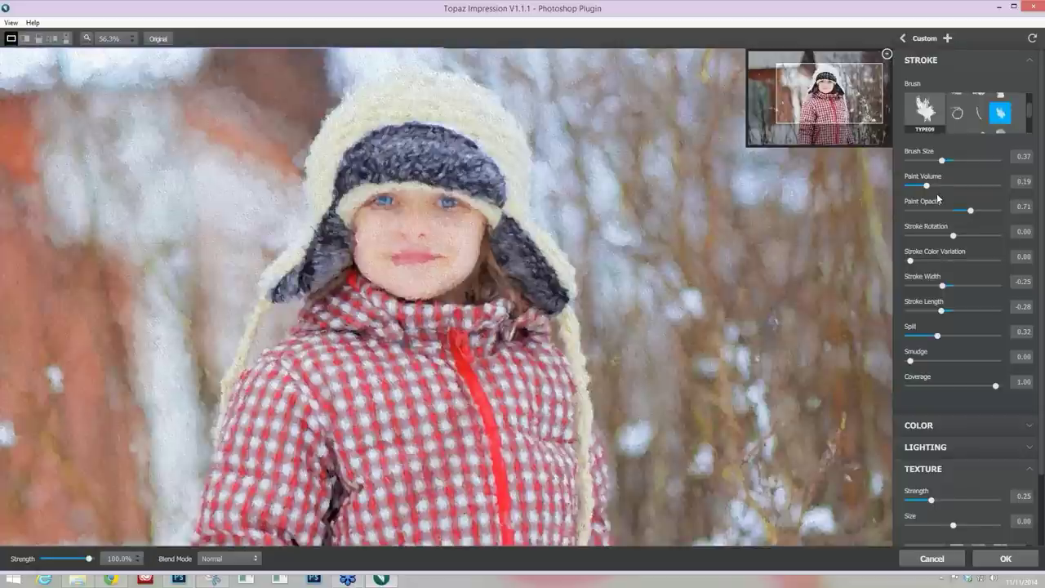
left_click(932, 186)
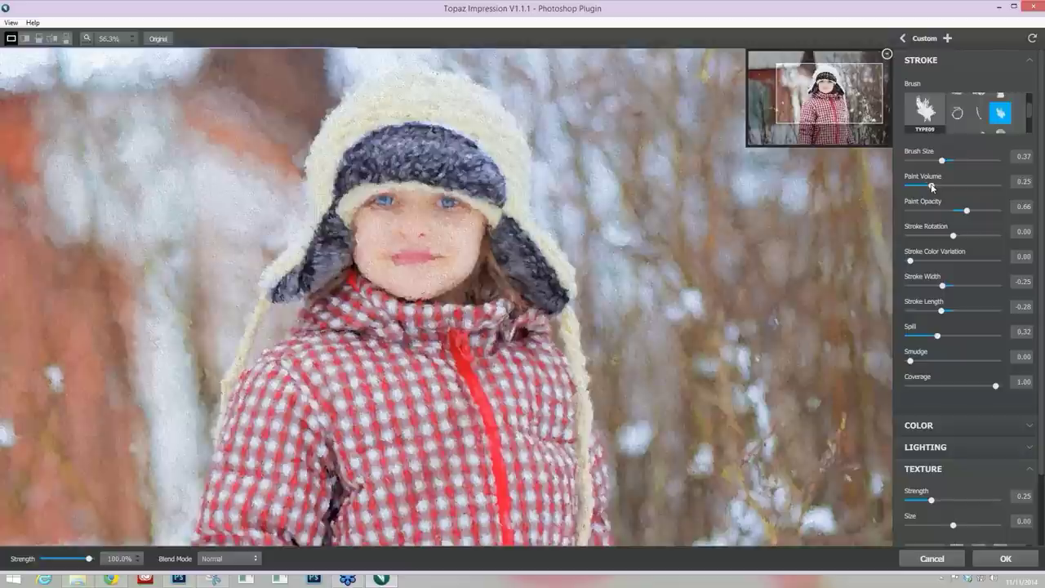
left_click_drag(932, 185, 947, 187)
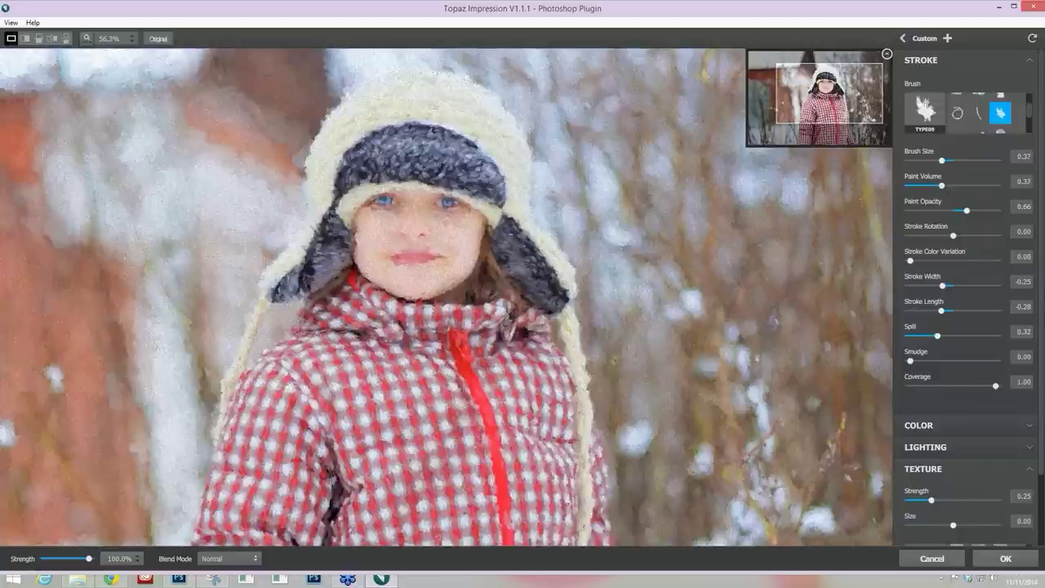
left_click_drag(967, 211, 969, 211)
- Reduce the canvas texture strength to 0.13
scroll(934, 492, "down", 1)
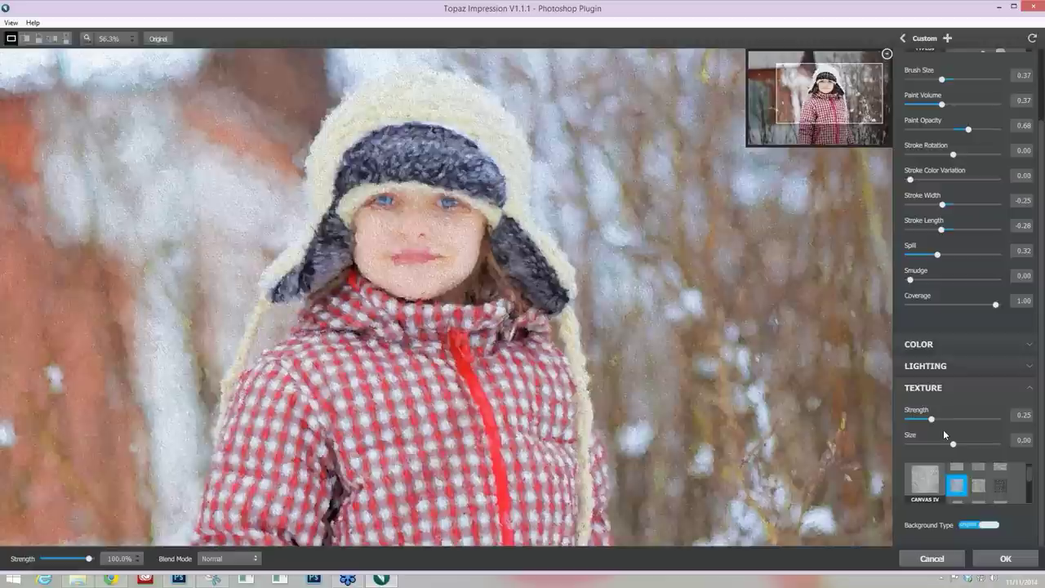
left_click_drag(927, 421, 927, 422)
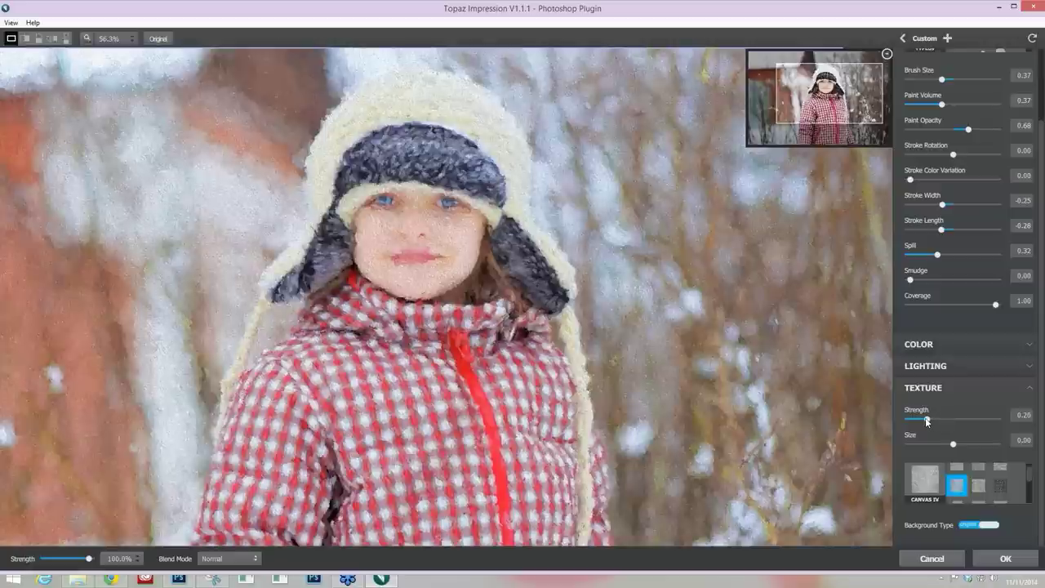
left_click(920, 419)
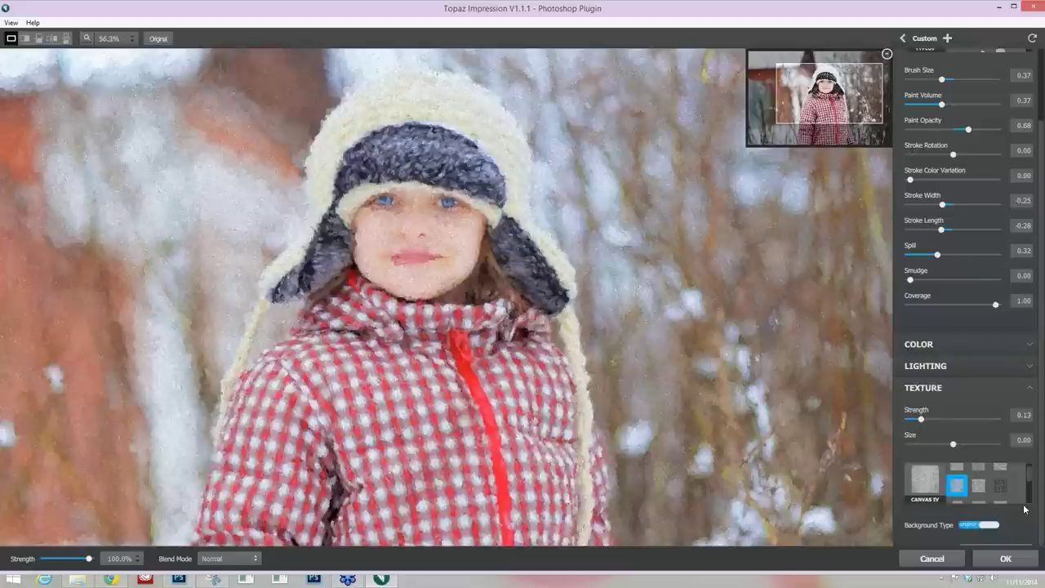
- Try a solid texture background, look at its colour picker, and restore the original background type
left_click_drag(1040, 500, 1040, 502)
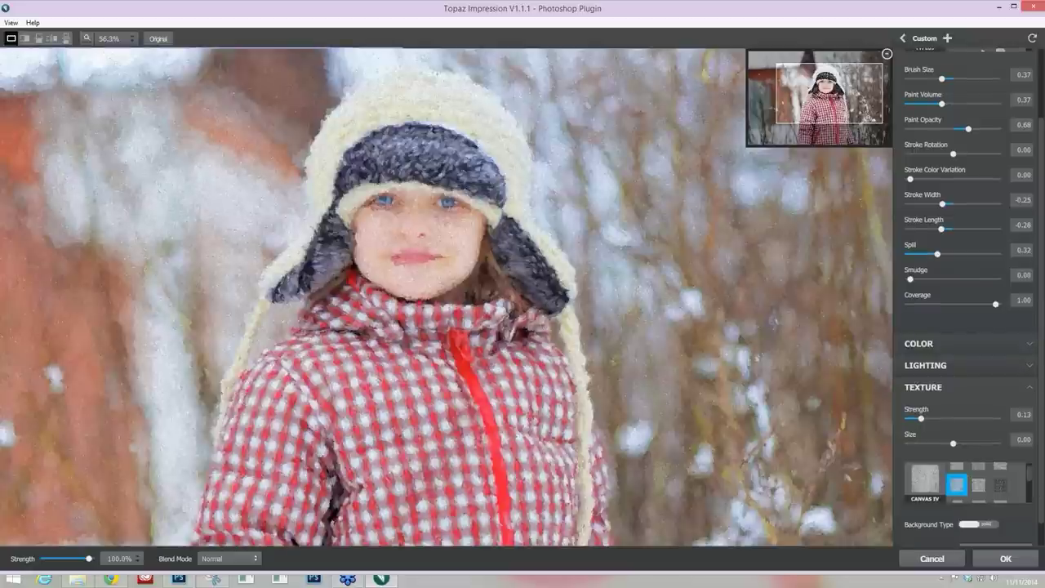
scroll(1040, 500, "down", 1)
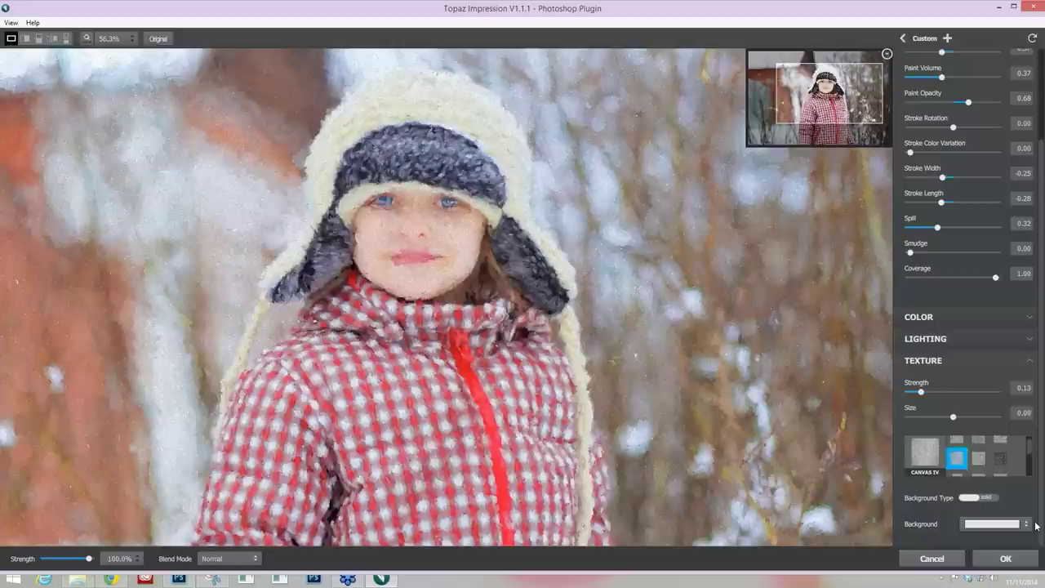
left_click(1027, 528)
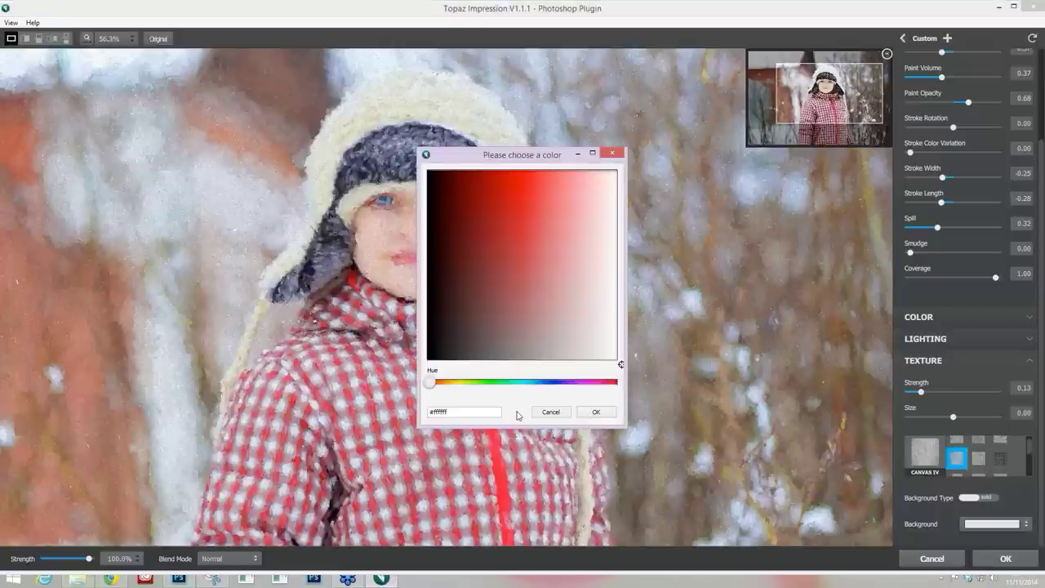
left_click(768, 440)
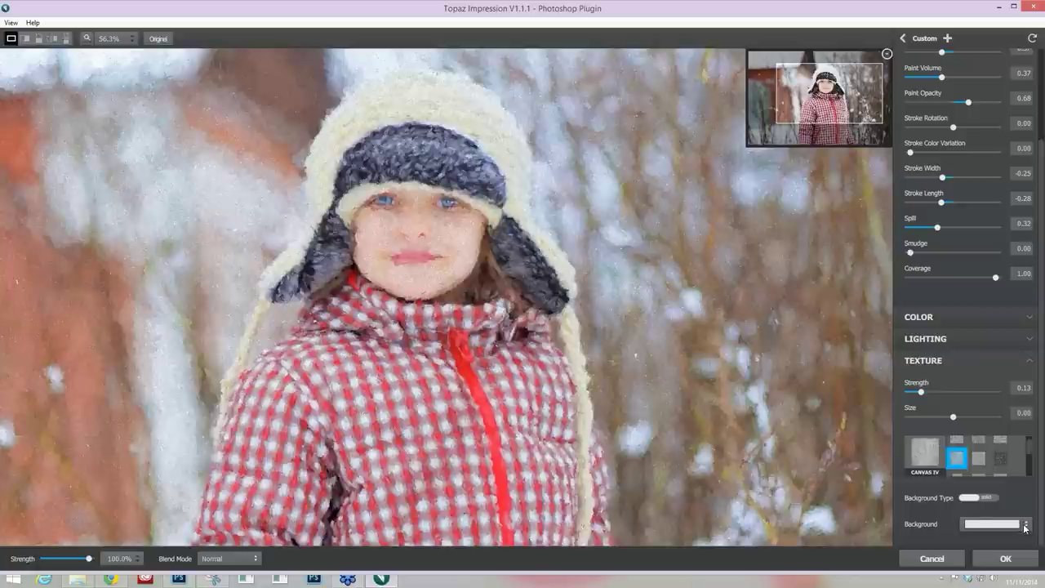
left_click(986, 497)
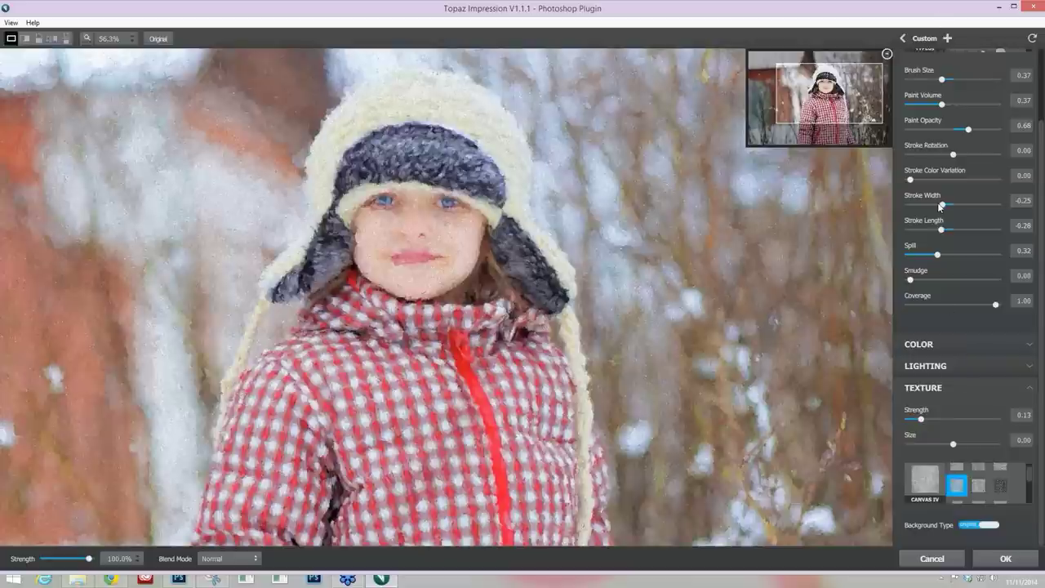
- Save the current settings as a new effect named "Plaid winter" without any tags
left_click(949, 39)
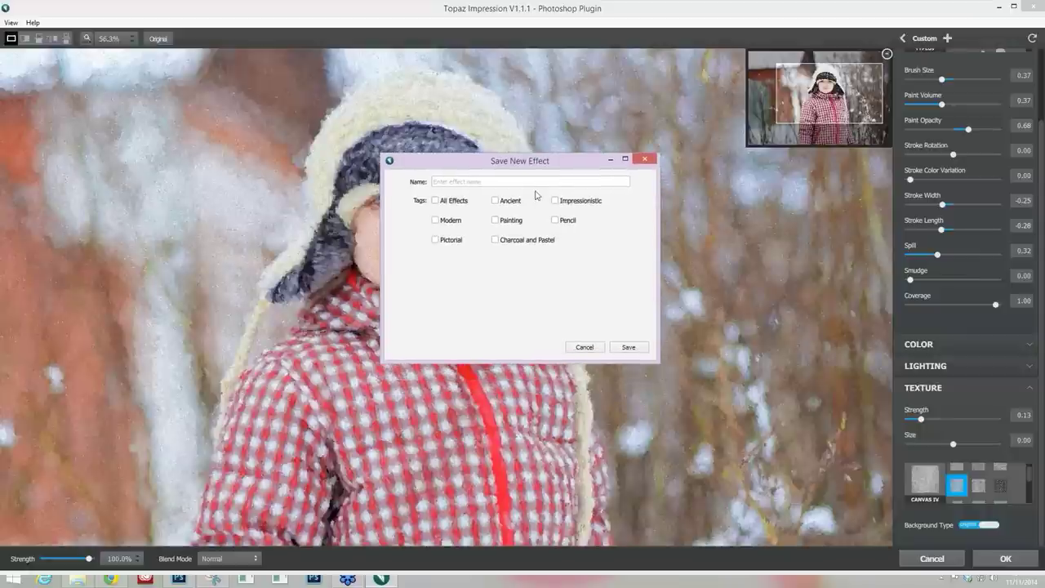
left_click(475, 184)
type("Plaid winter")
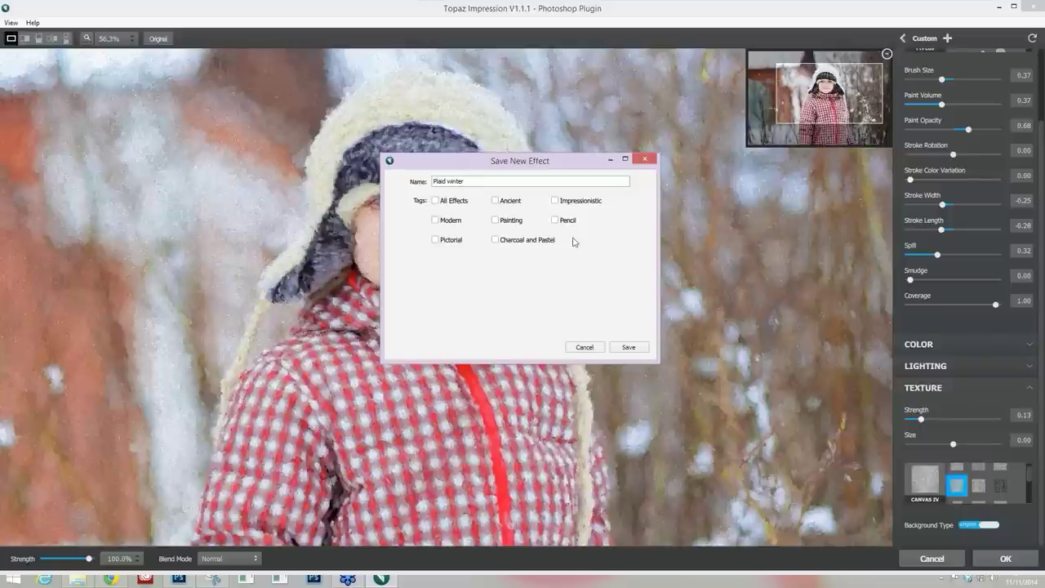
left_click(628, 347)
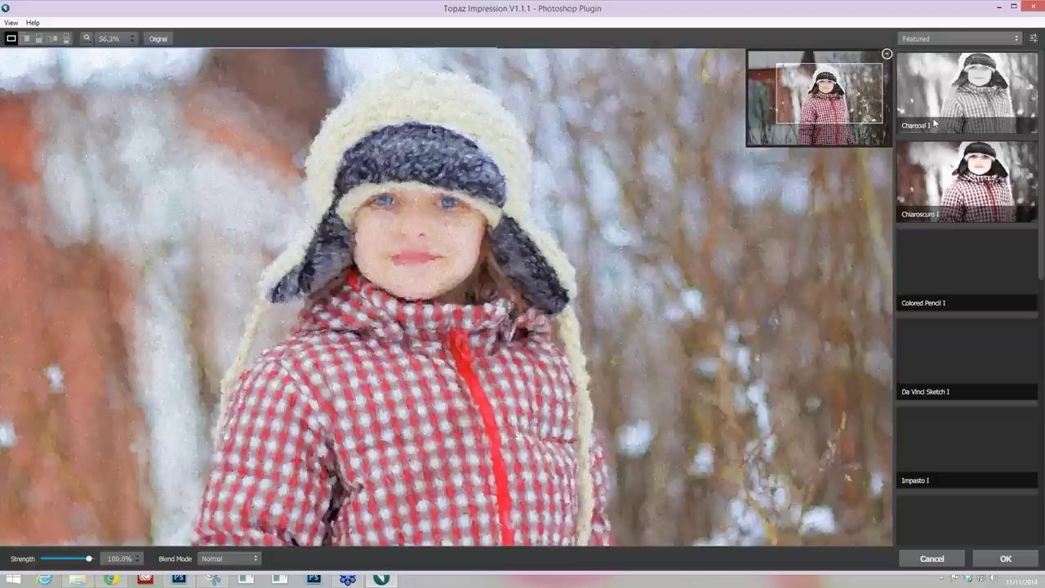
- Show the effects in My Presets and select the saved Plaid winter effect
left_click(960, 38)
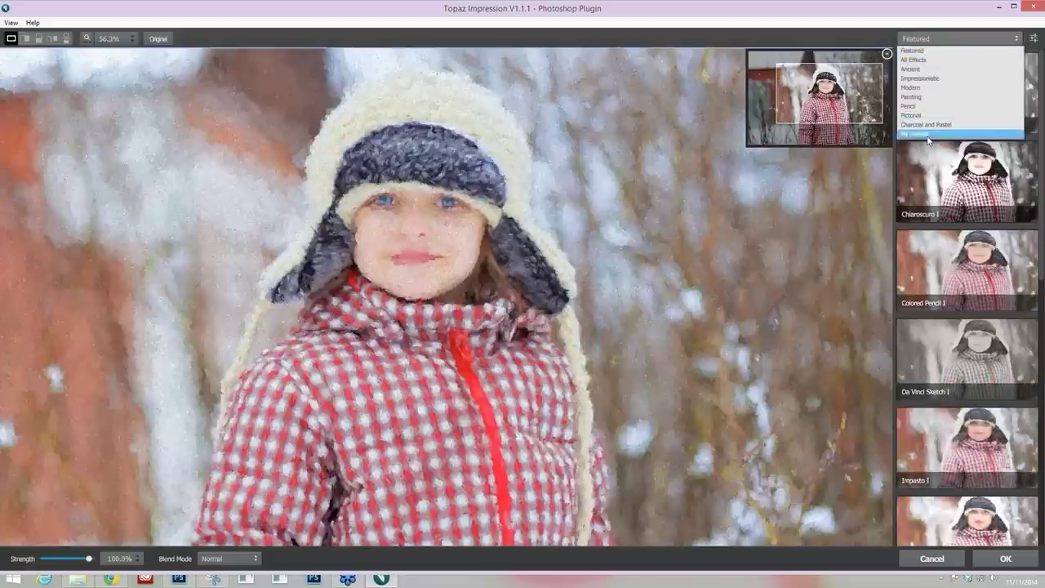
left_click(928, 135)
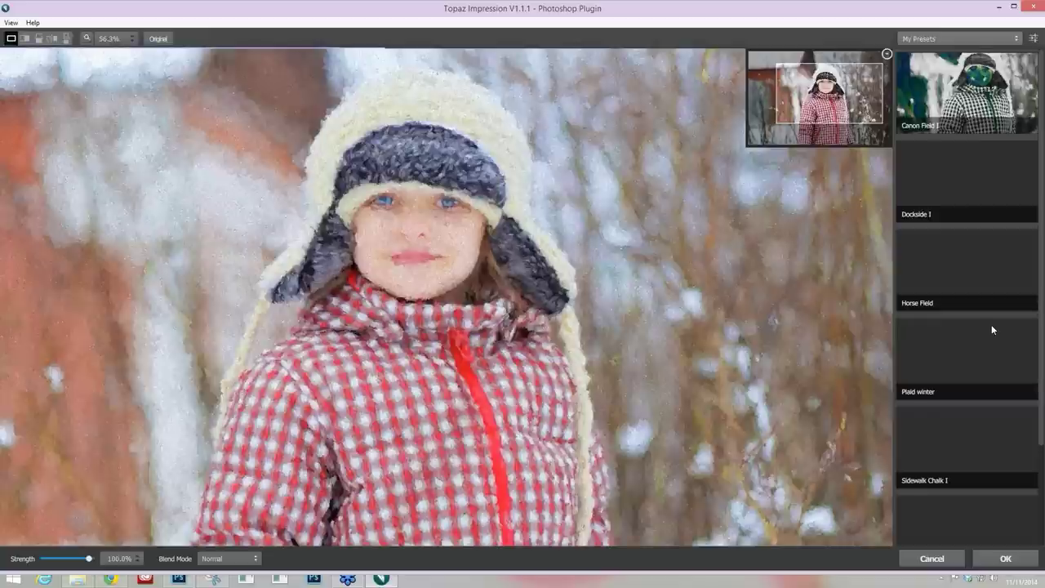
scroll(993, 327, "down", 1)
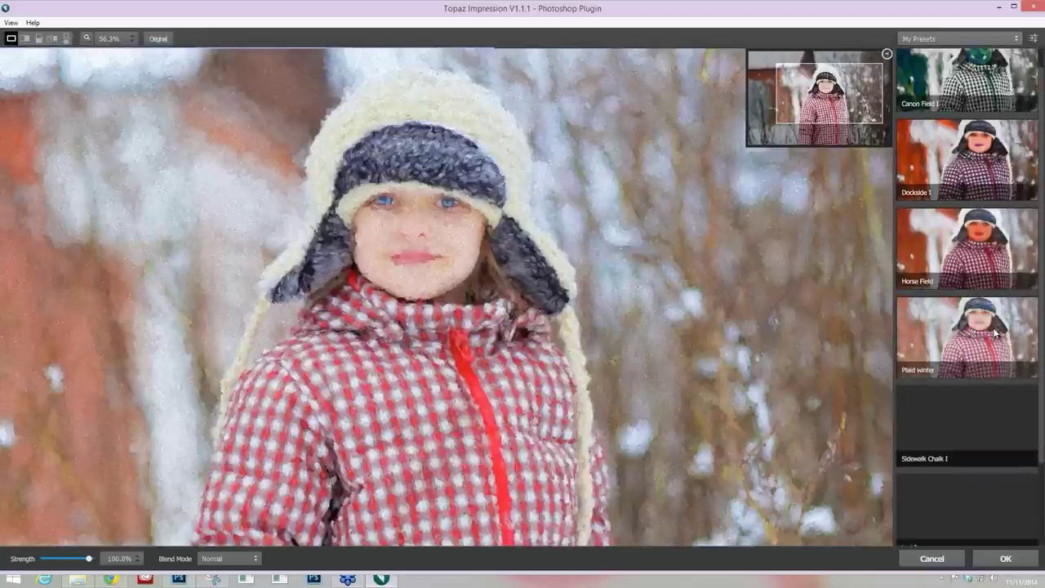
scroll(995, 330, "down", 4)
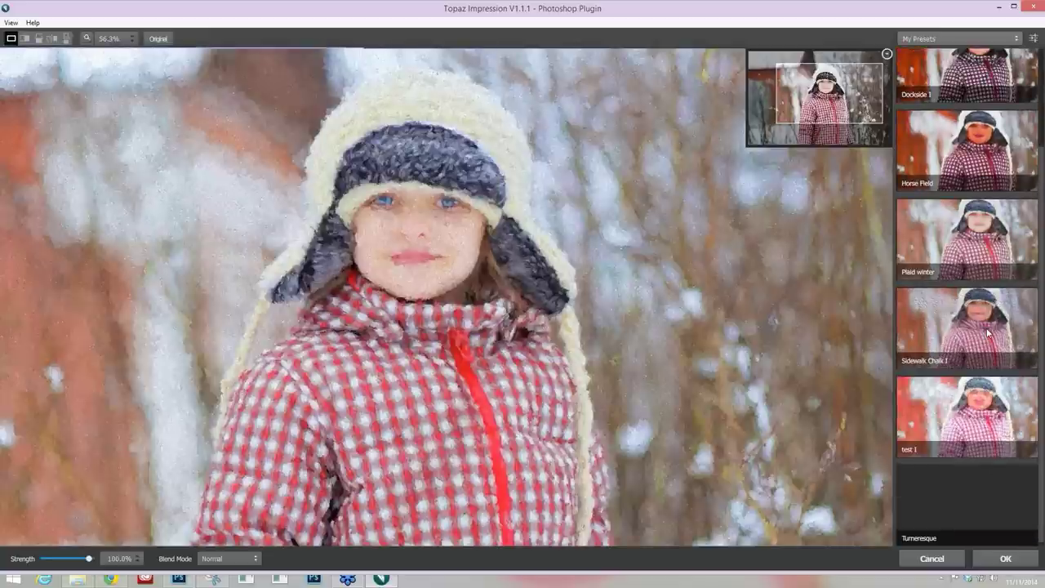
left_click(957, 244)
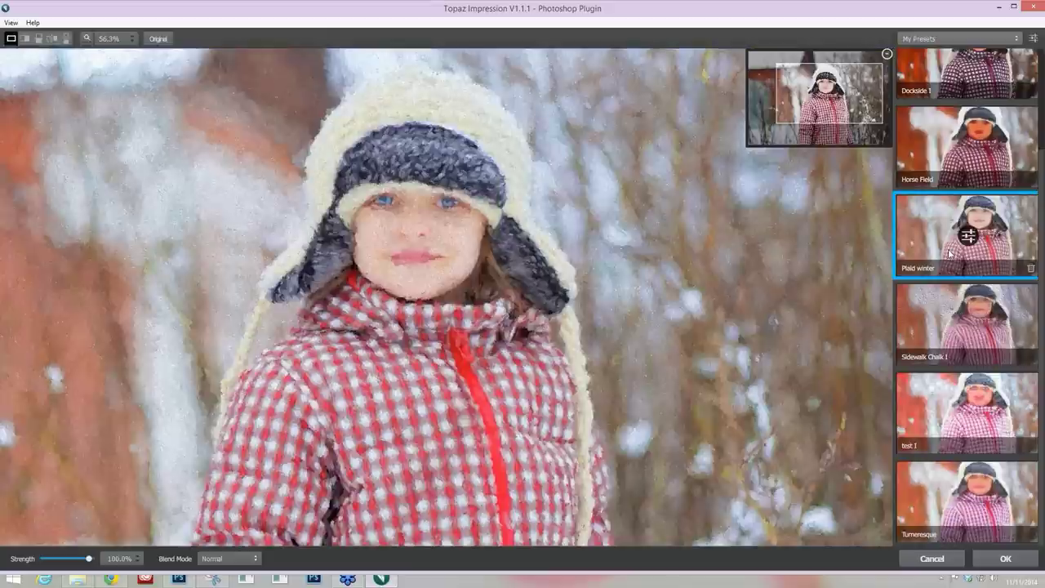
- Preview the Sidewalk Chalk I effect, reselect Plaid winter, and apply it to the photo
key("Down")
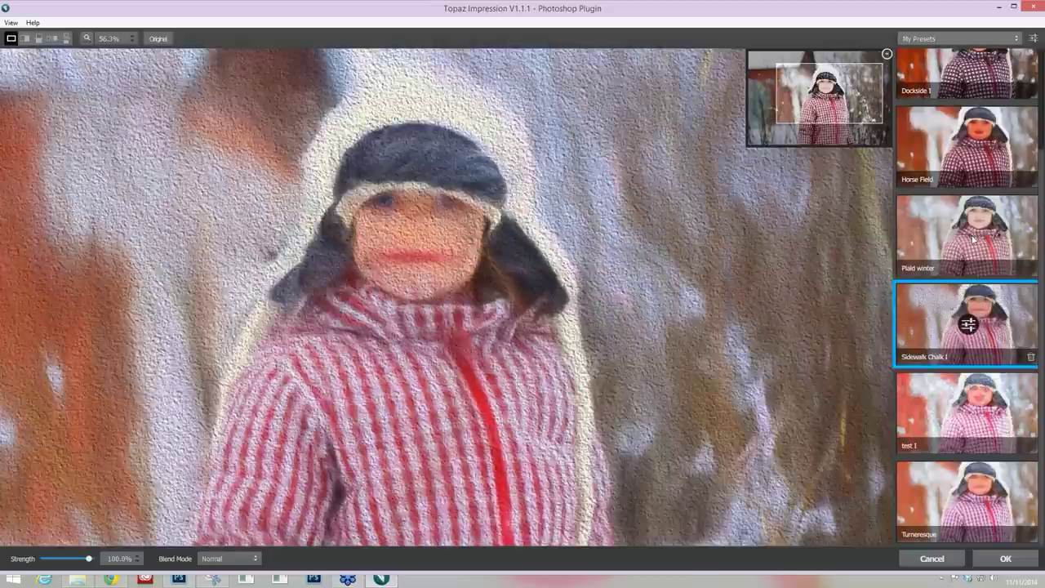
left_click(962, 240)
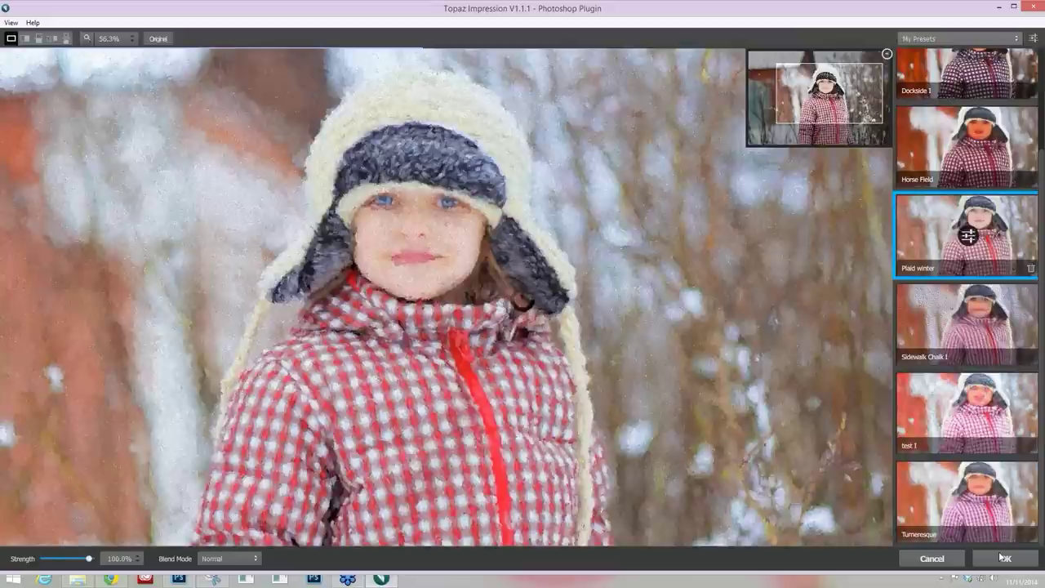
left_click(1003, 557)
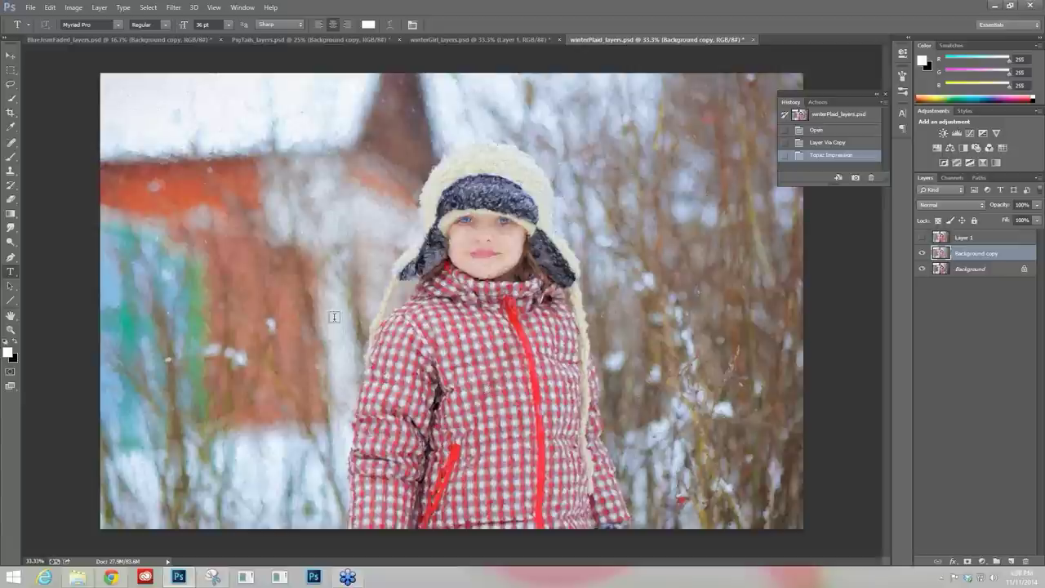
- Switch to the winterGirl_layers.psd document and hide Layer 1
left_click(279, 40)
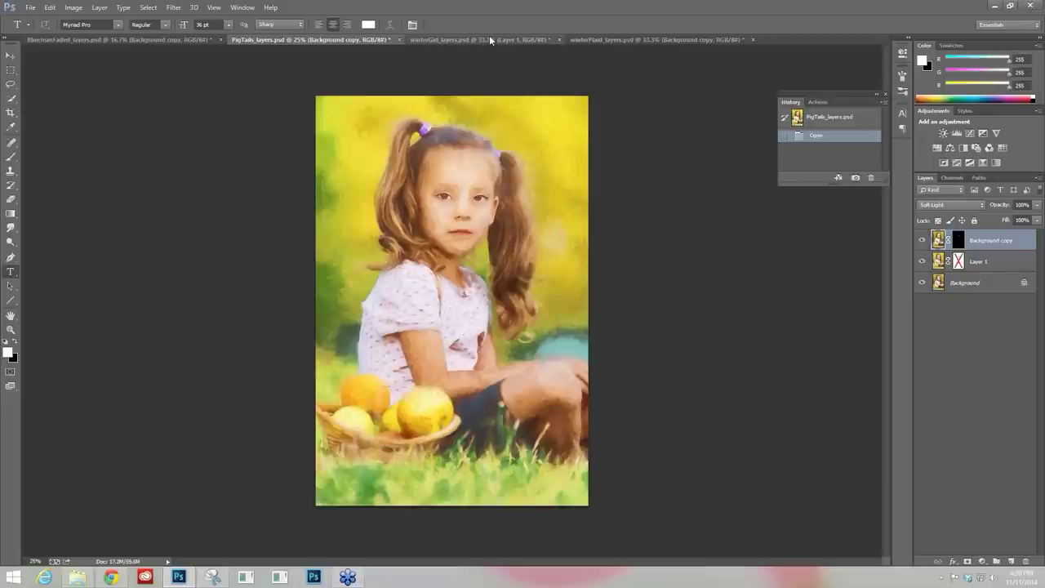
left_click(490, 39)
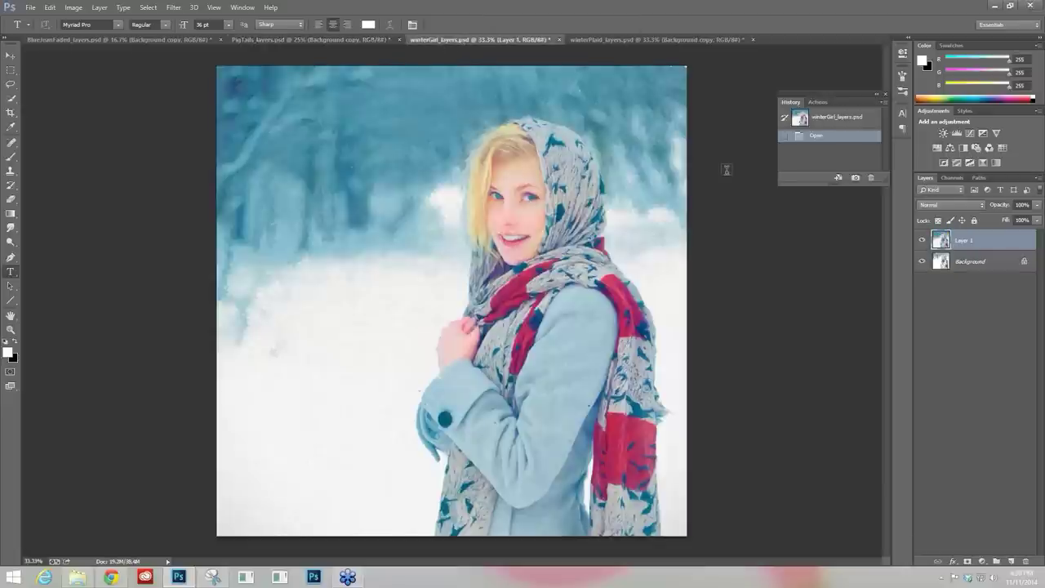
left_click(921, 242)
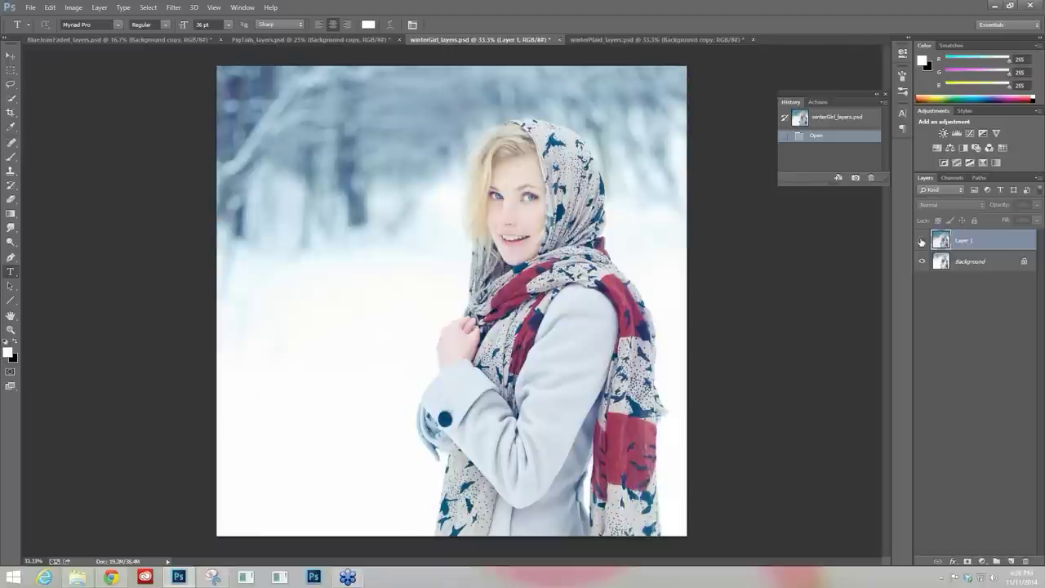
left_click(924, 242)
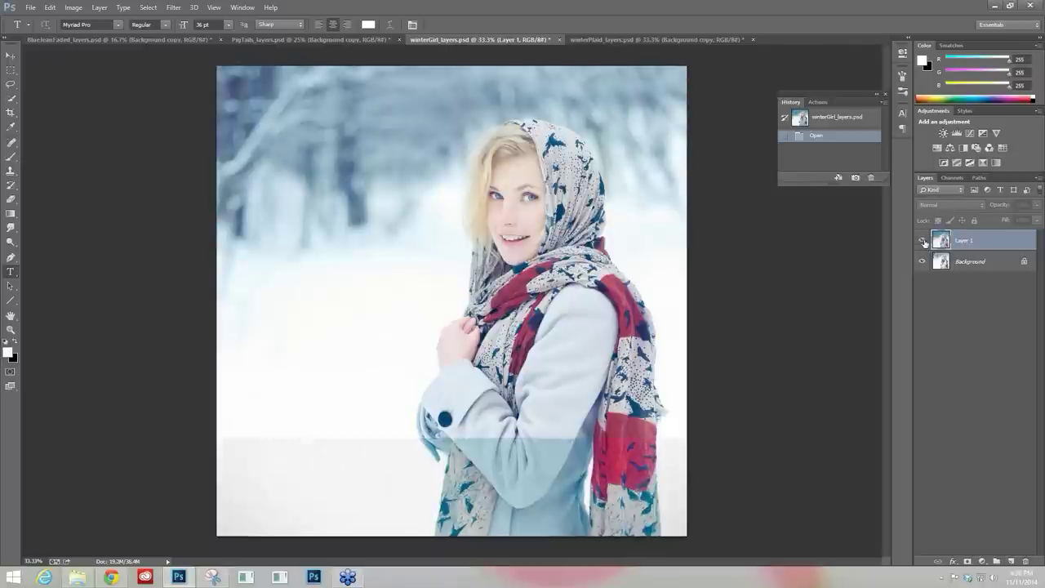
- Duplicate the Background layer and open the copy in the Topaz Impression filter
left_click(970, 263)
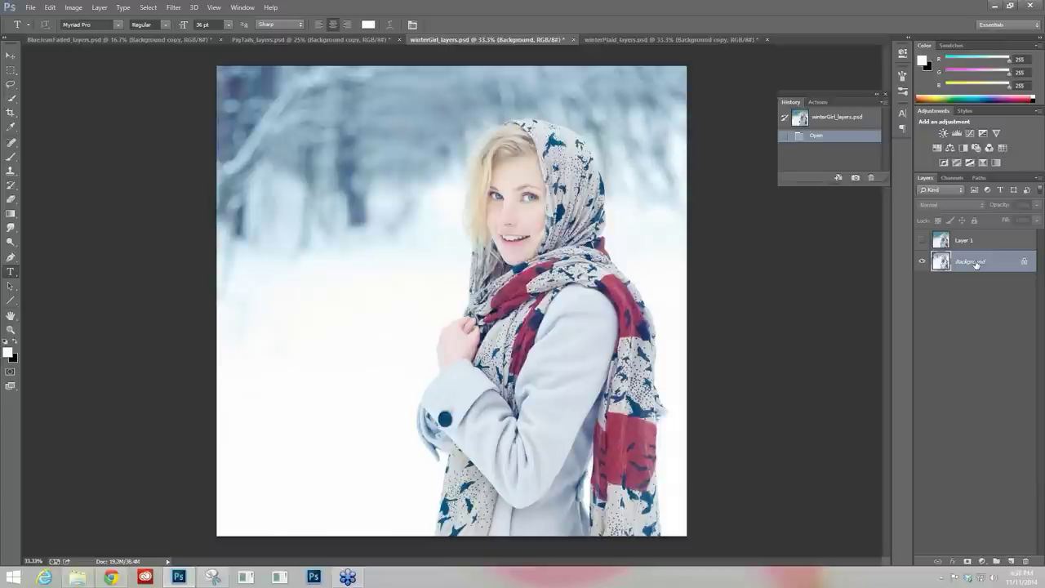
left_click_drag(977, 264, 1011, 562)
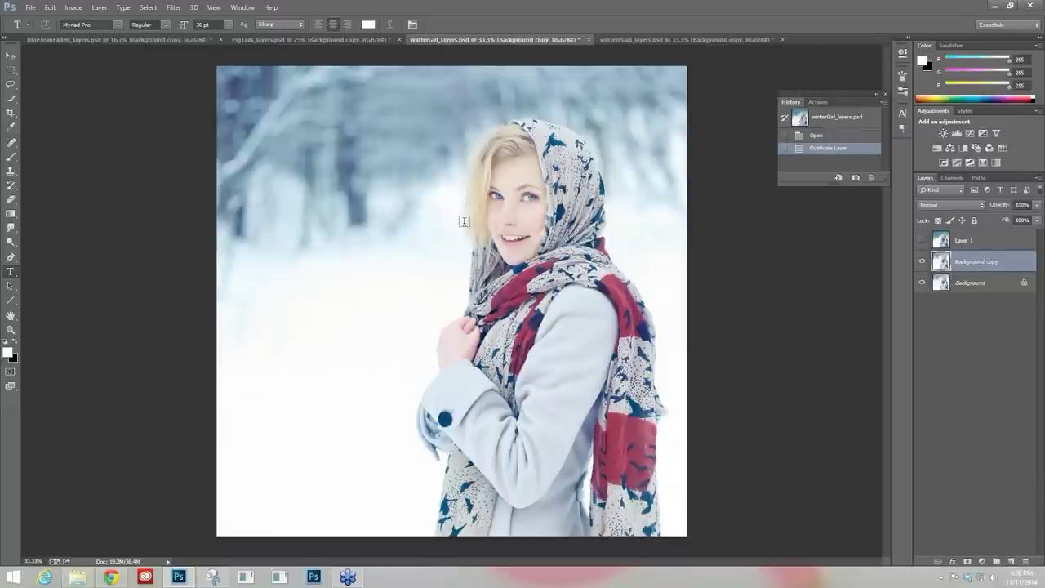
left_click(173, 7)
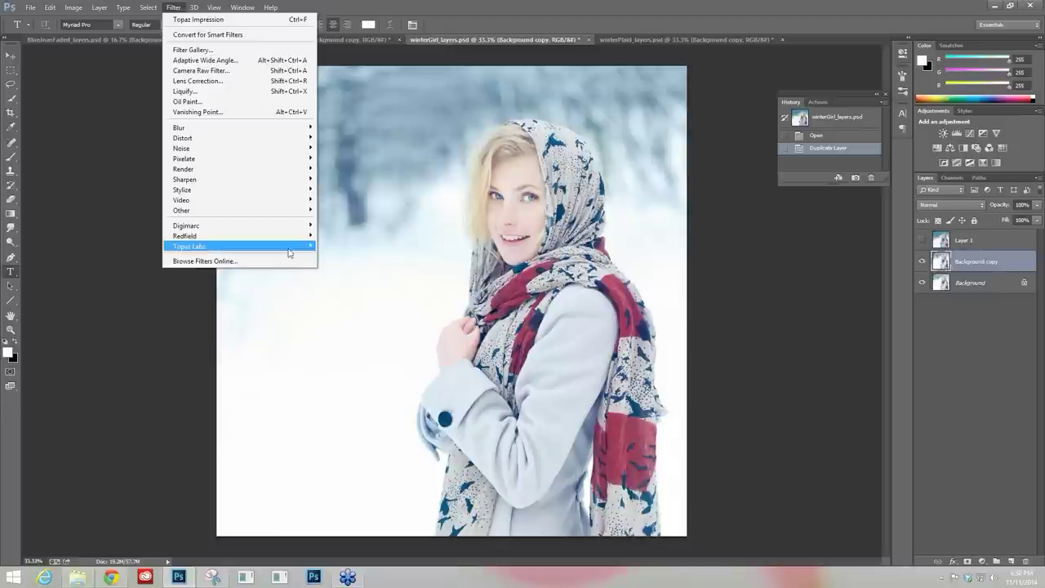
mouse_move(289, 254)
left_click(356, 319)
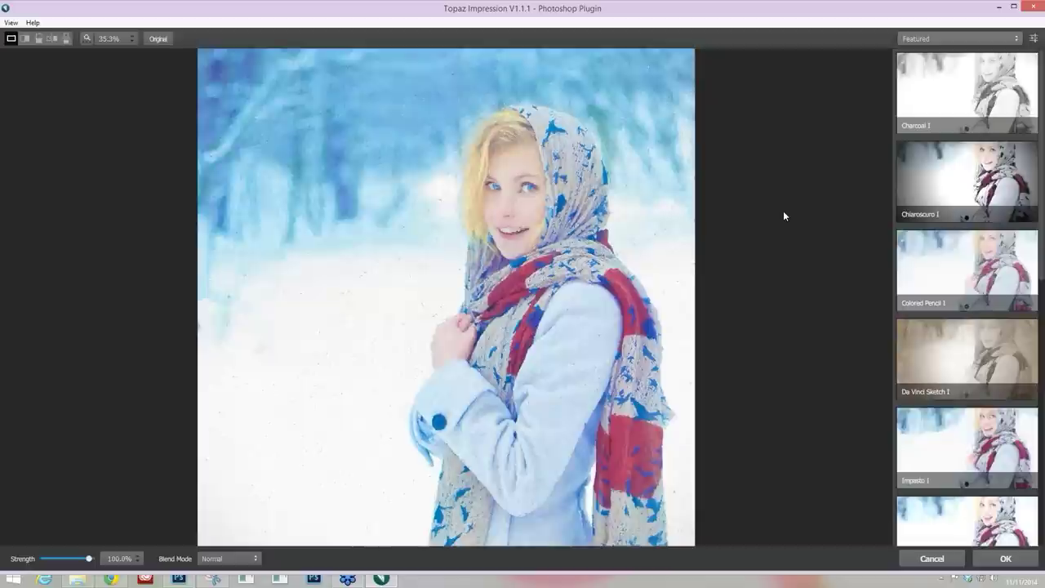
- Compare the painted preview of the winter portrait with the original photo
left_click(1033, 39)
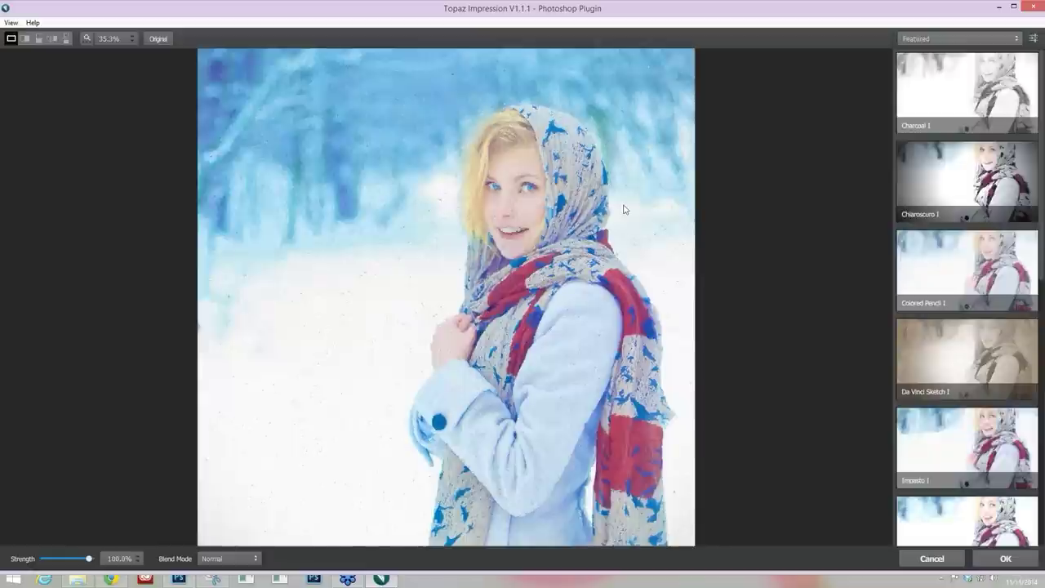
left_click(292, 364)
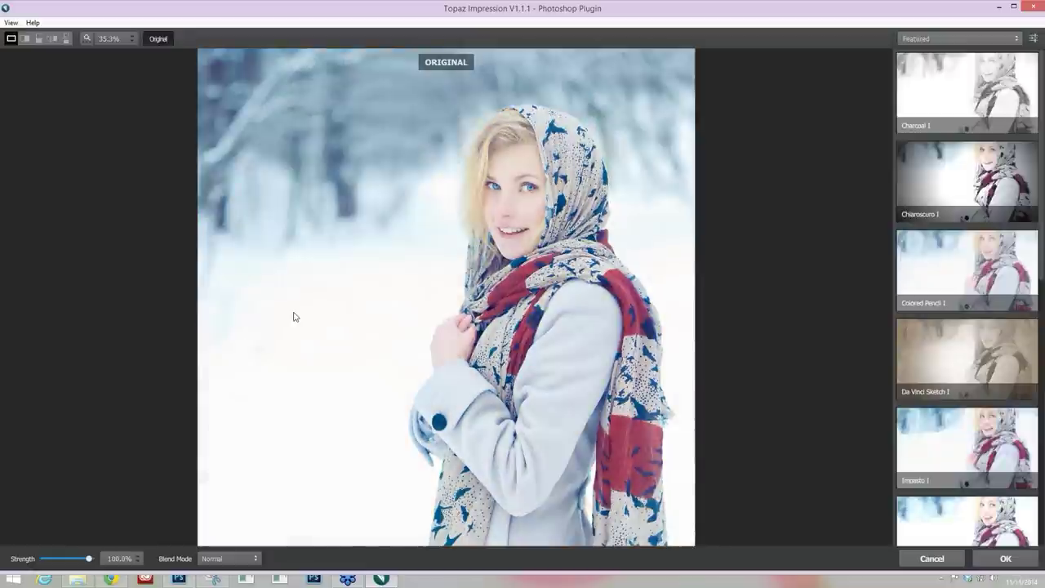
left_click(388, 413)
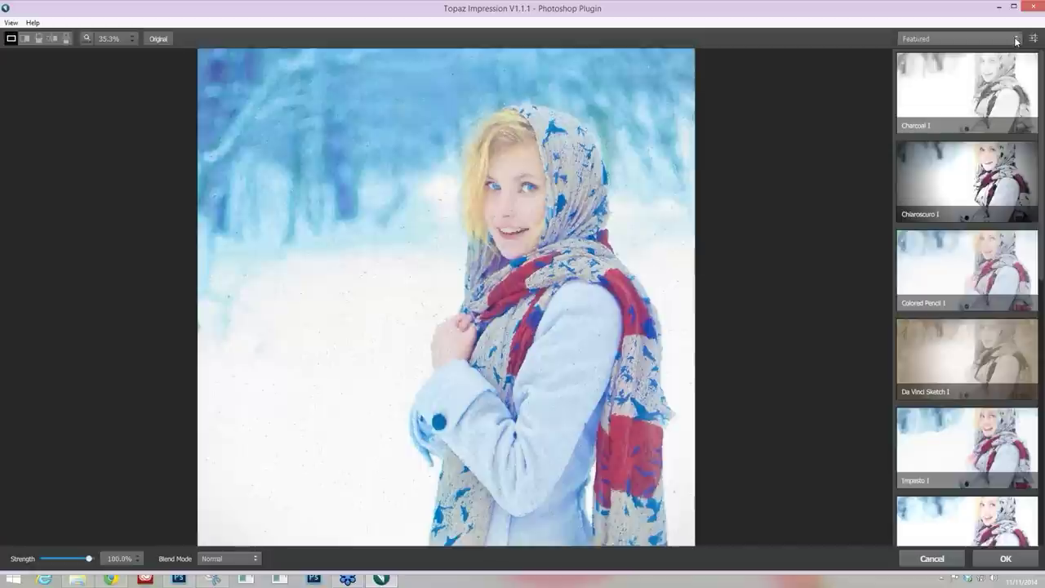
- Show the effects of the Painting category
key("alt+Down")
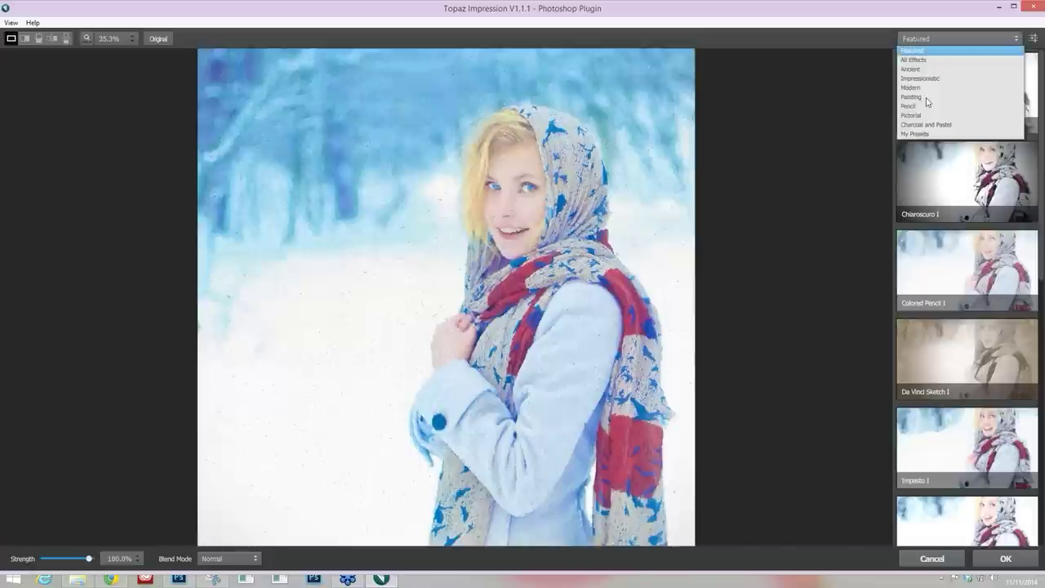
key("p")
key("Return")
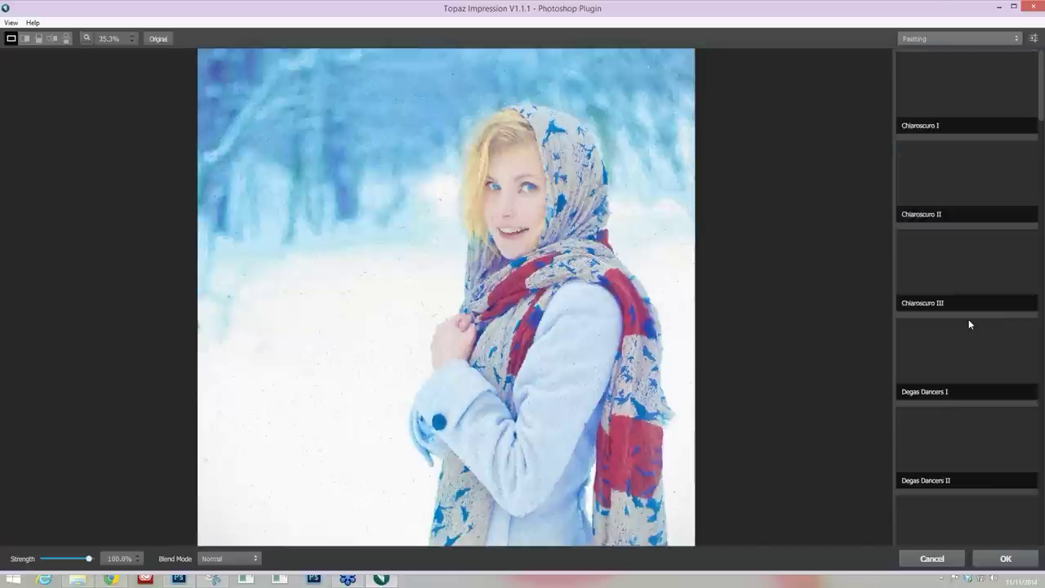
- Look through the Painting effects for a suitable style and preview Turner Sunset I on the portrait
scroll(970, 325, "down", 4)
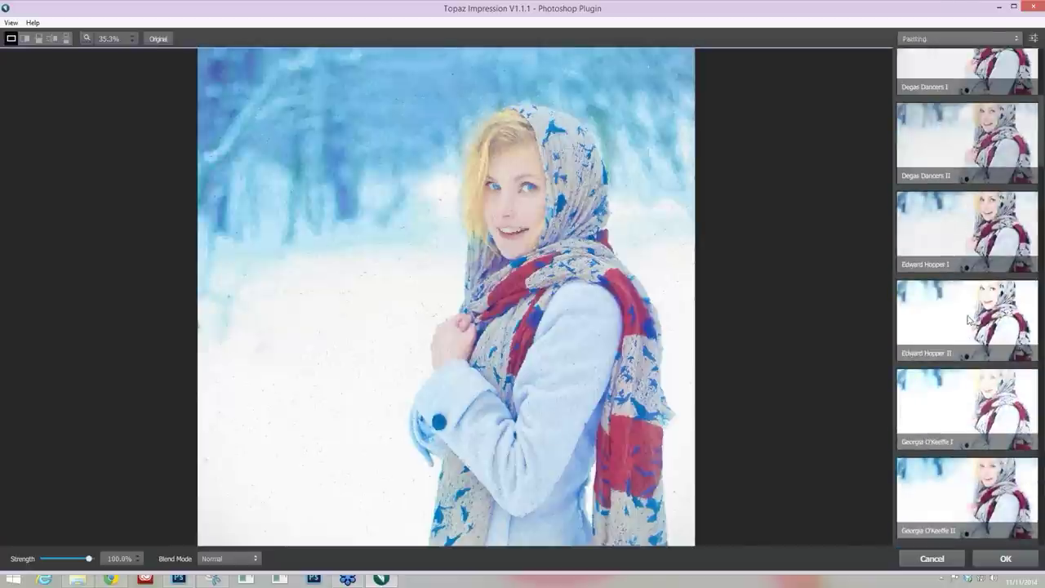
scroll(970, 321, "down", 2)
scroll(970, 320, "down", 2)
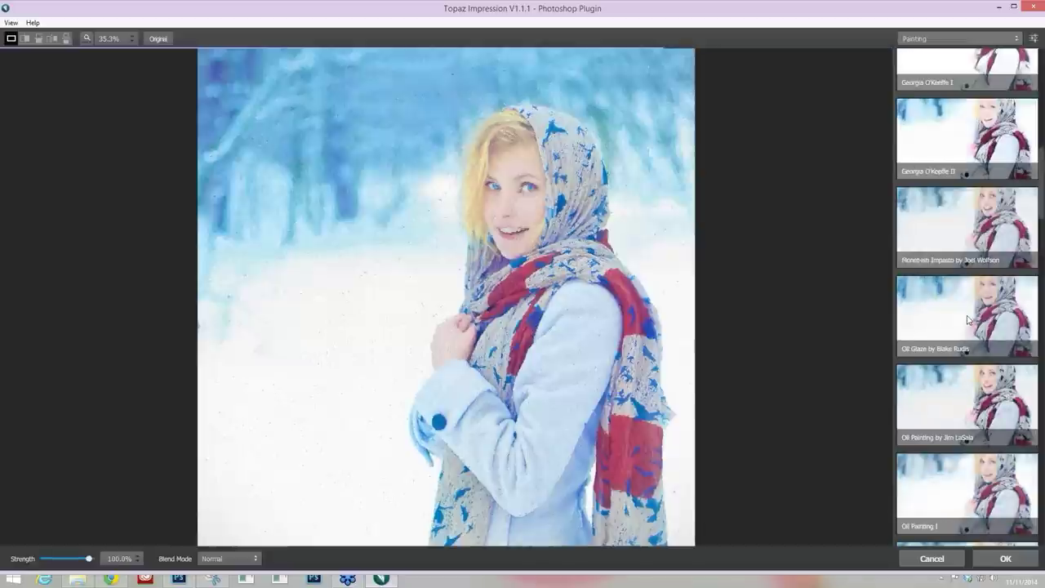
scroll(967, 319, "down", 2)
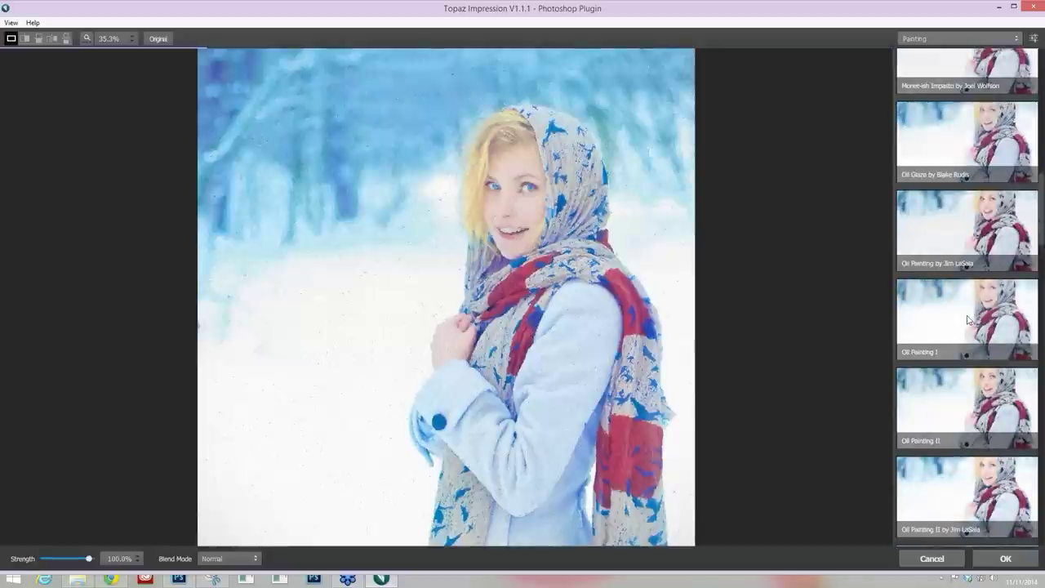
scroll(968, 320, "down", 1)
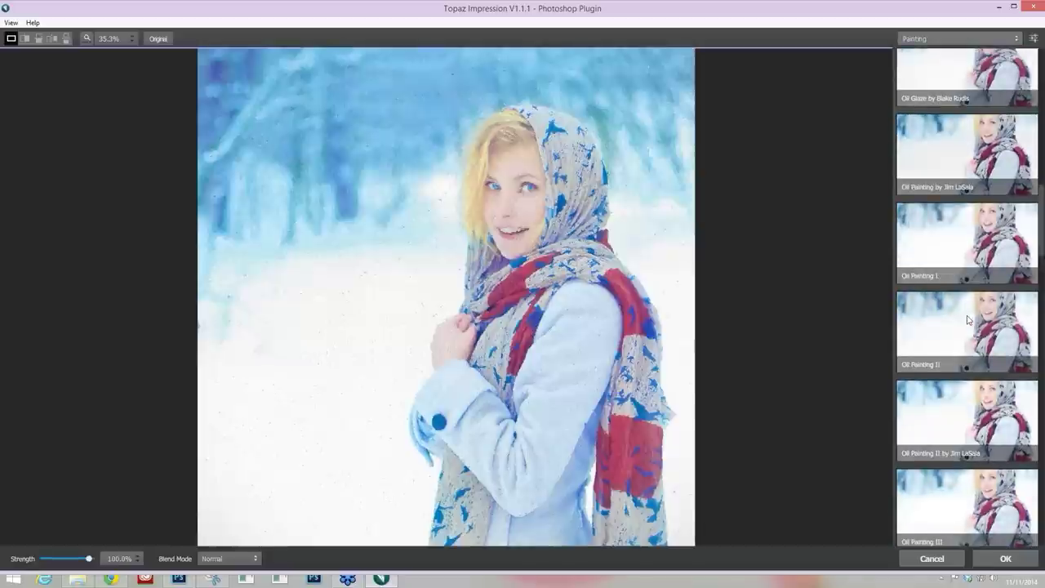
scroll(968, 319, "down", 3)
scroll(961, 331, "down", 2)
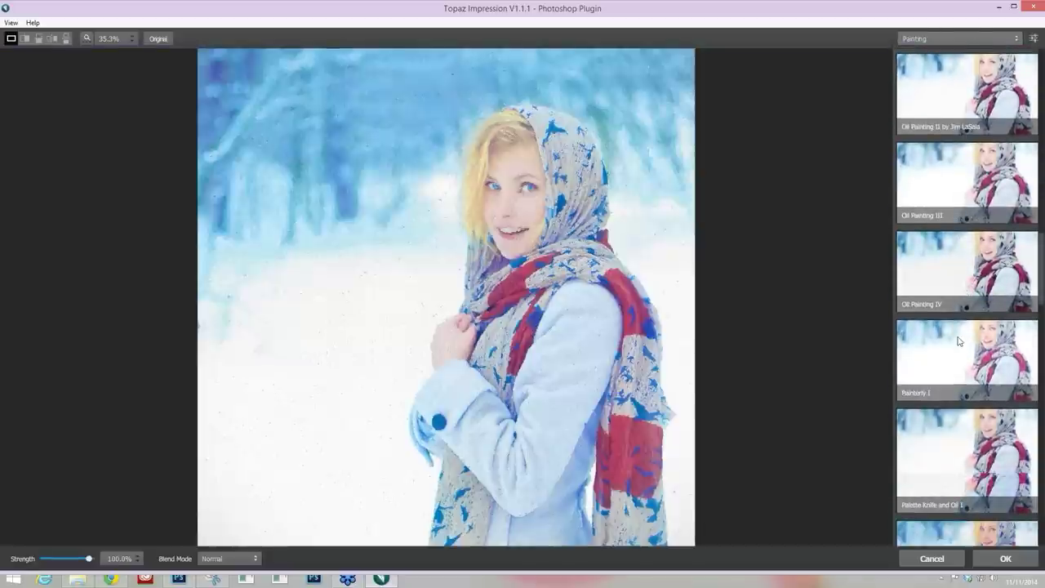
scroll(946, 325, "down", 1)
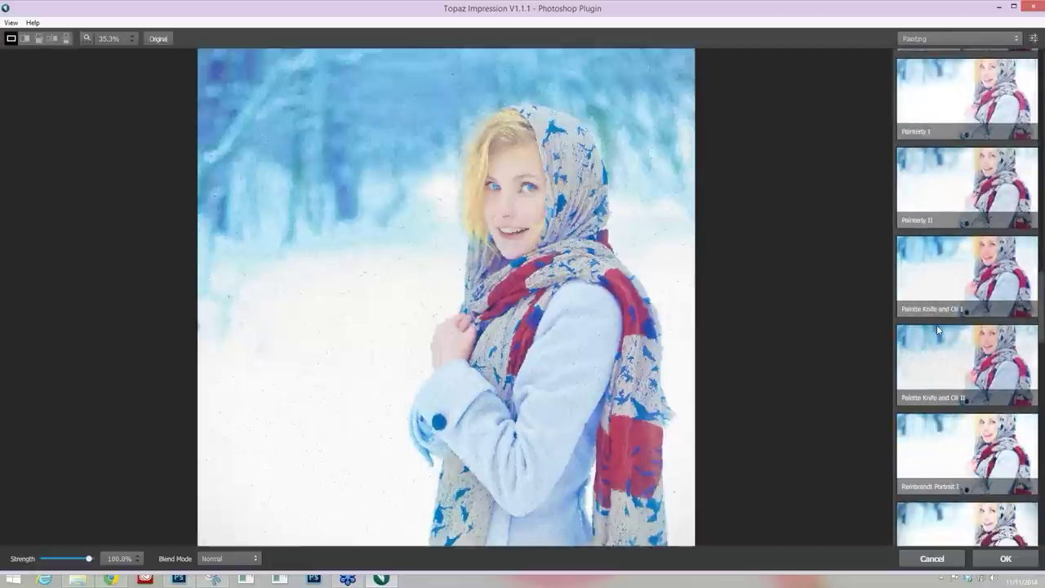
scroll(939, 331, "down", 1)
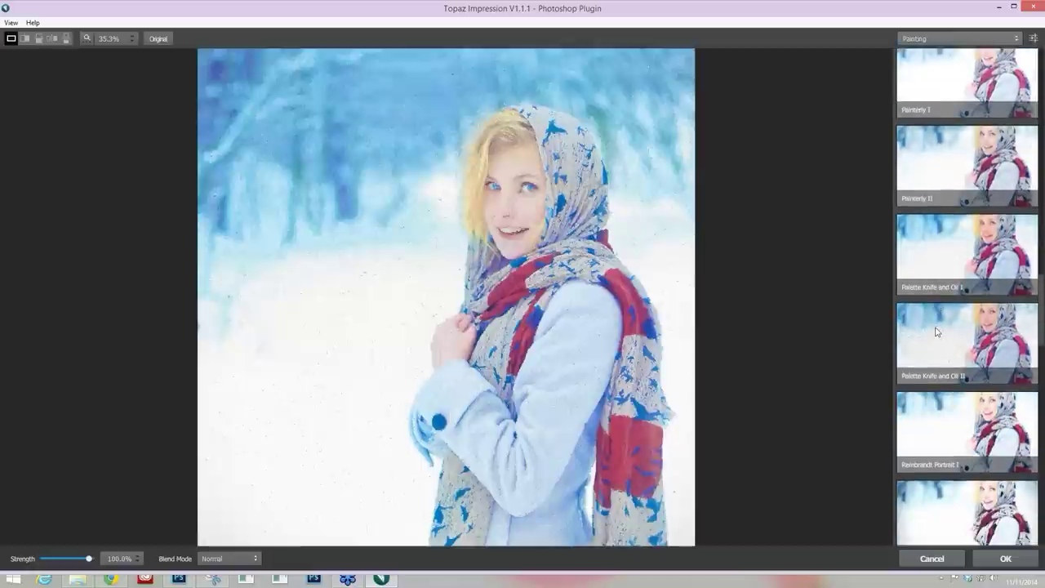
scroll(939, 330, "down", 1)
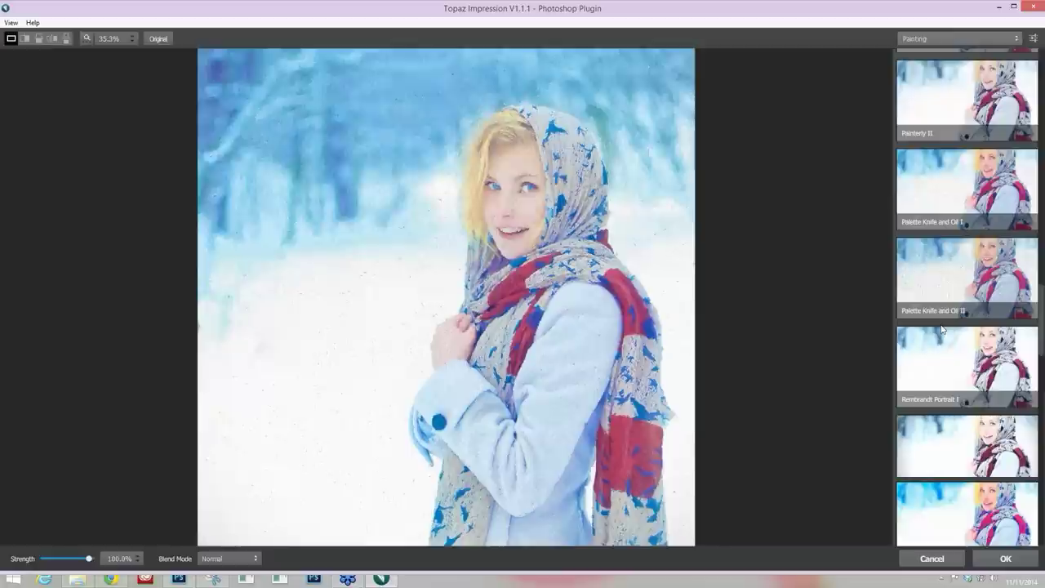
scroll(942, 329, "down", 1)
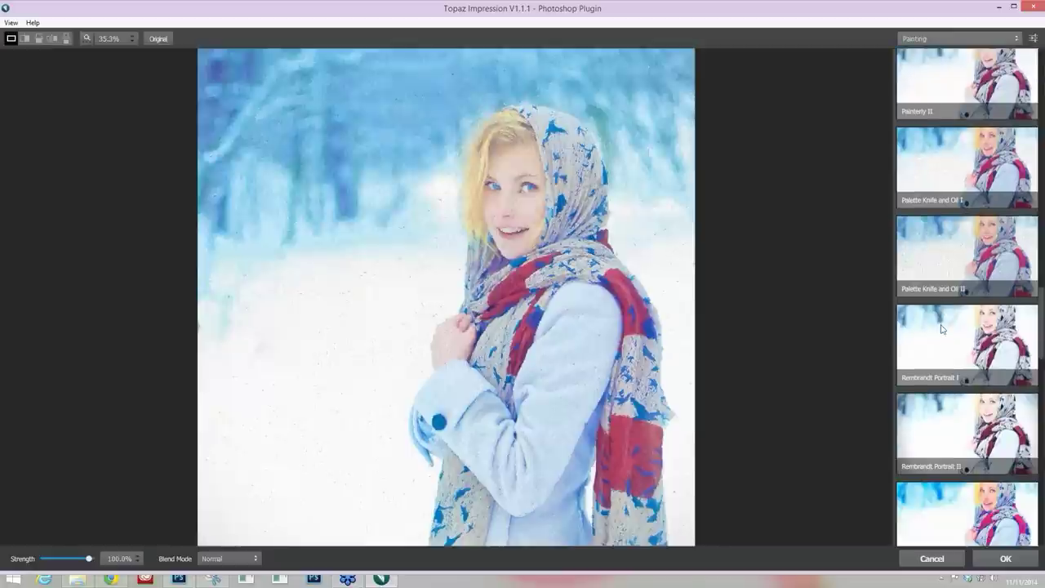
scroll(941, 329, "down", 1)
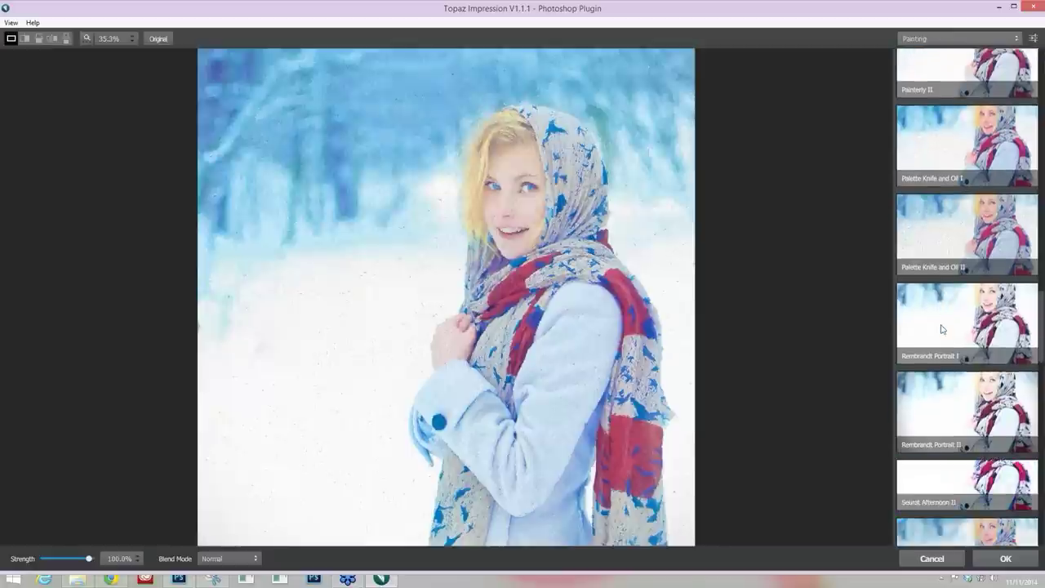
scroll(941, 329, "down", 2)
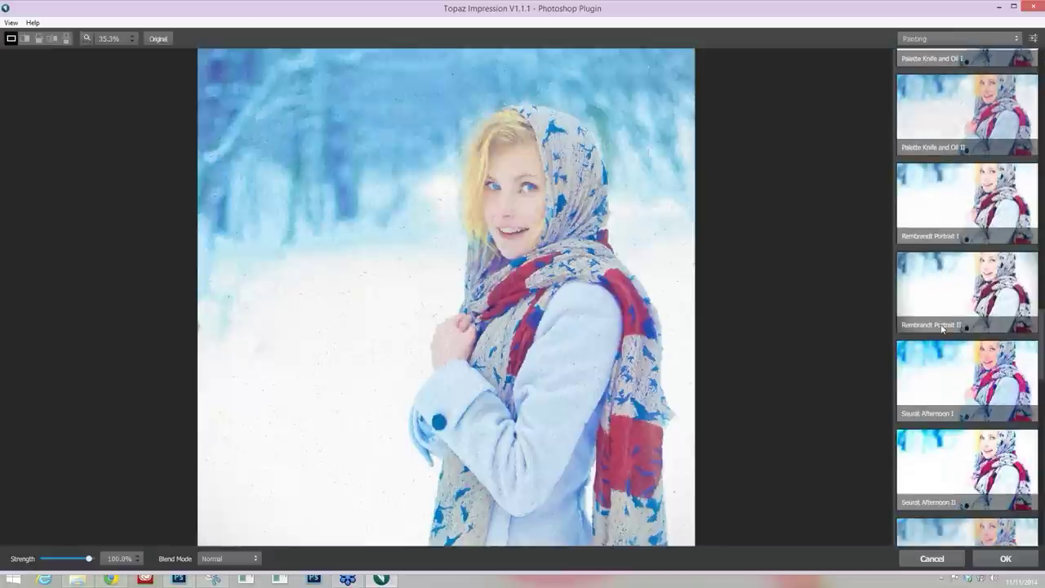
scroll(942, 329, "down", 2)
scroll(898, 426, "down", 5)
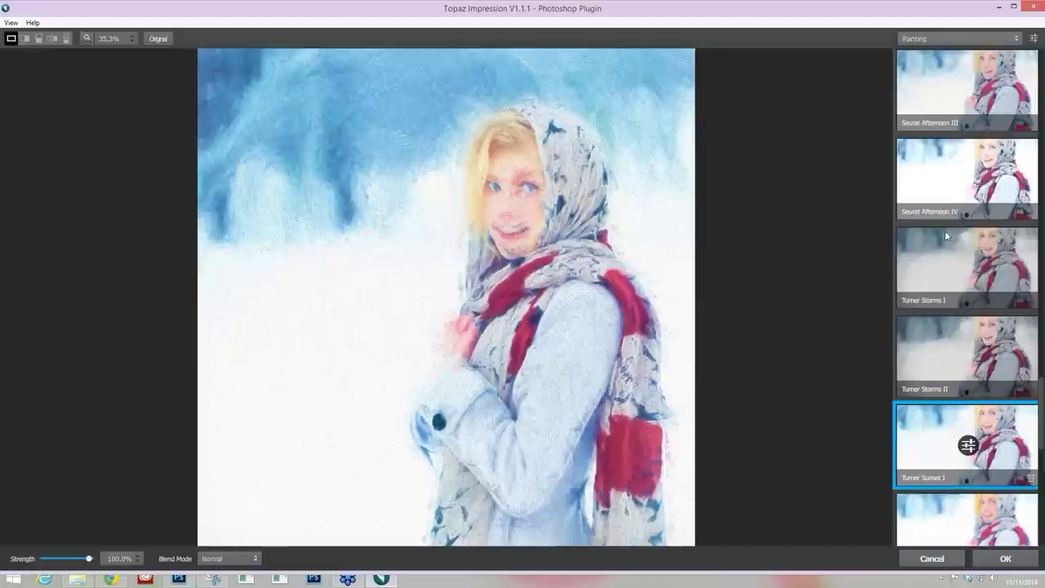
- Apply the Palette Knife and Oil I effect to the portrait and inspect its brush strokes up close
scroll(945, 231, "up", 1)
scroll(946, 235, "up", 2)
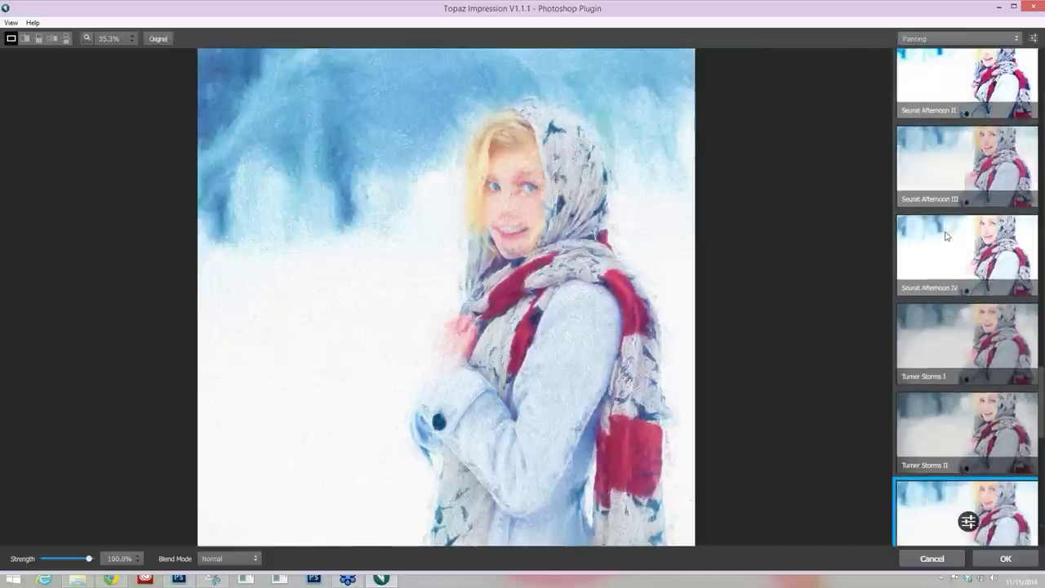
scroll(947, 236, "up", 4)
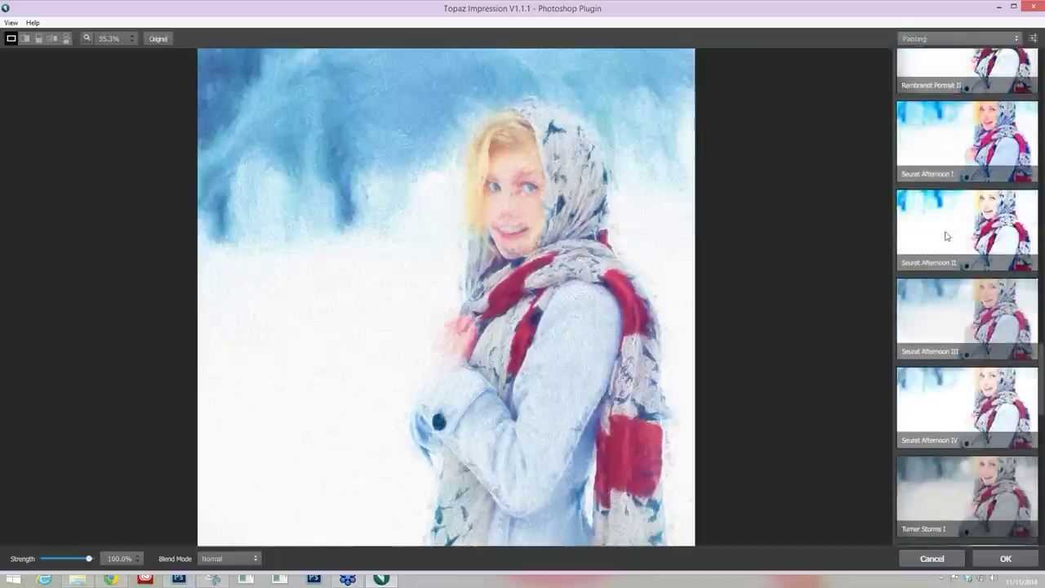
scroll(947, 236, "up", 3)
scroll(1000, 245, "up", 7)
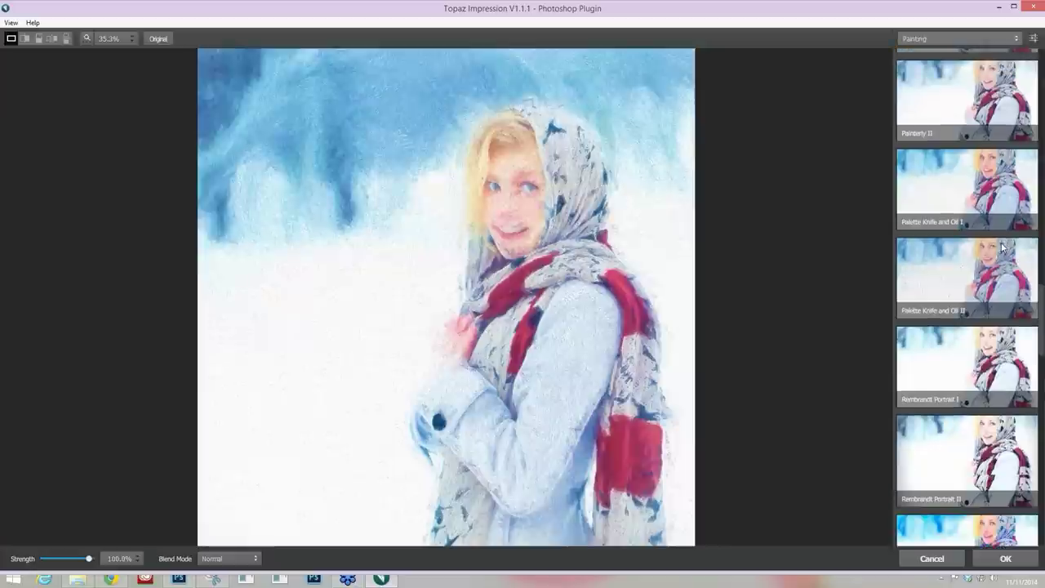
scroll(997, 250, "up", 1)
left_click(969, 199)
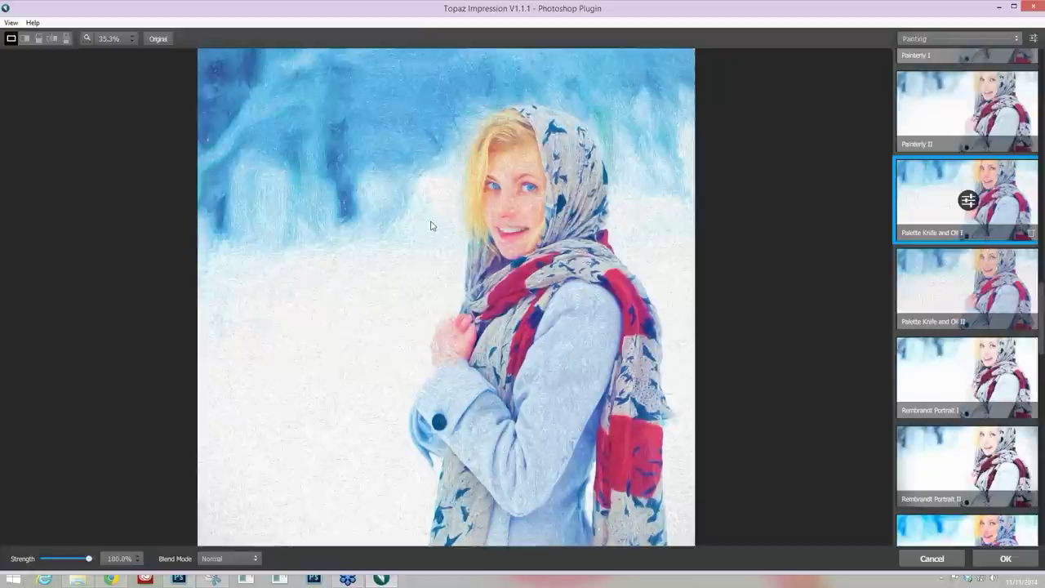
left_click(432, 226)
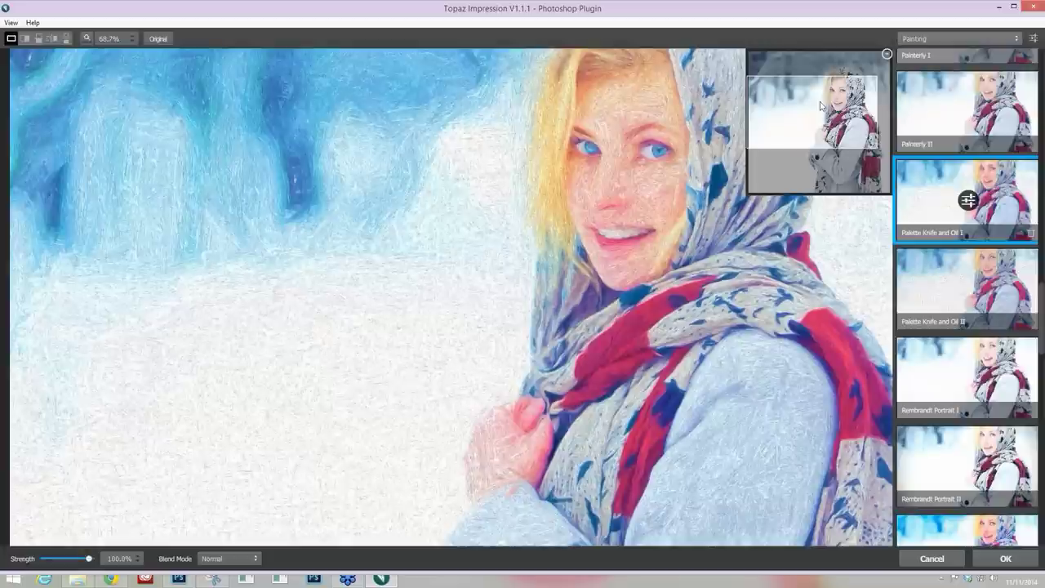
scroll(487, 311, "up", 1)
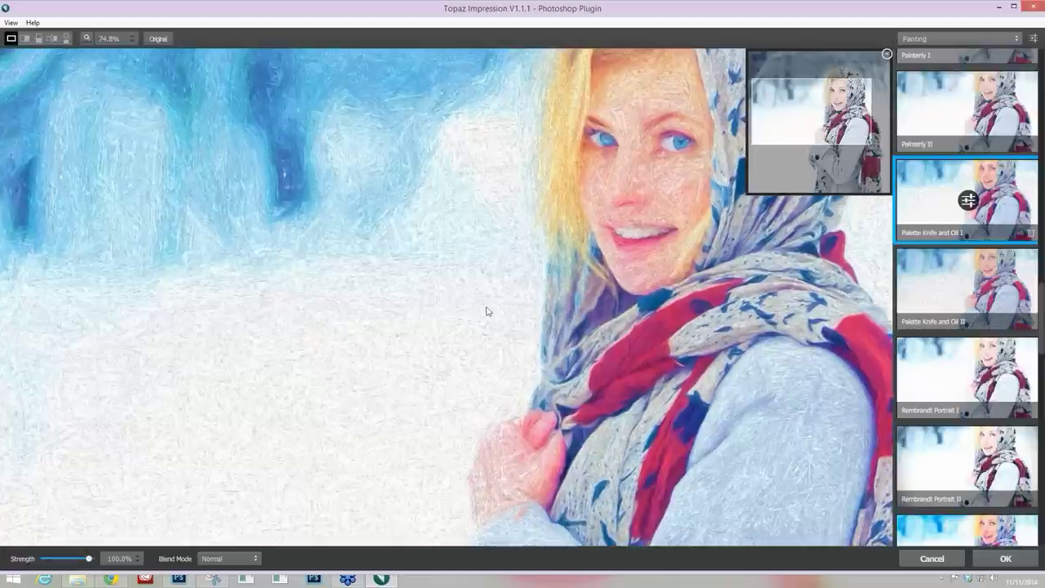
- Open the settings of the Palette Knife and Oil I effect and set the overall saturation to 0.06
left_click(968, 200)
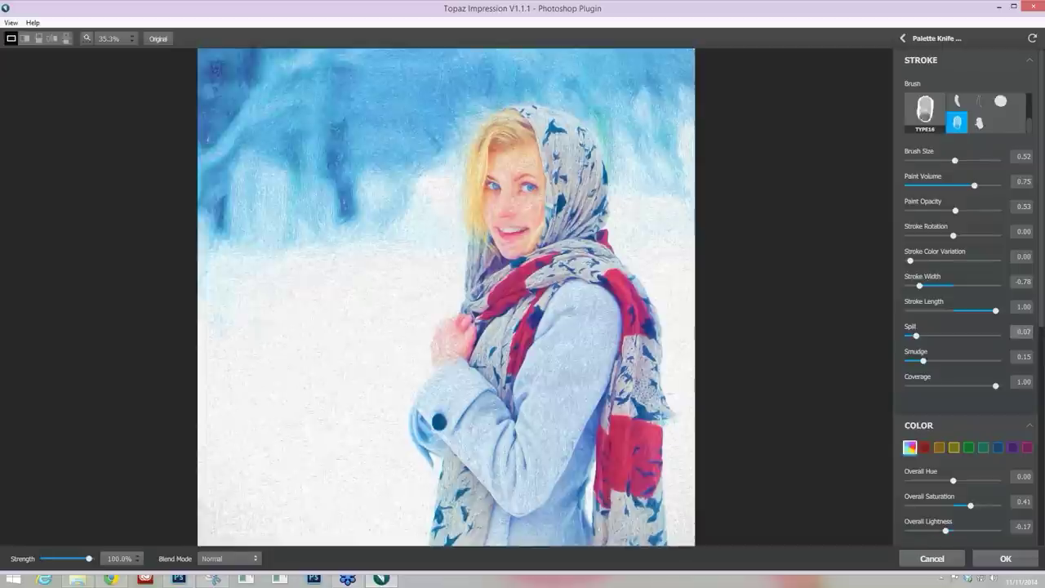
scroll(950, 297, "down", 4)
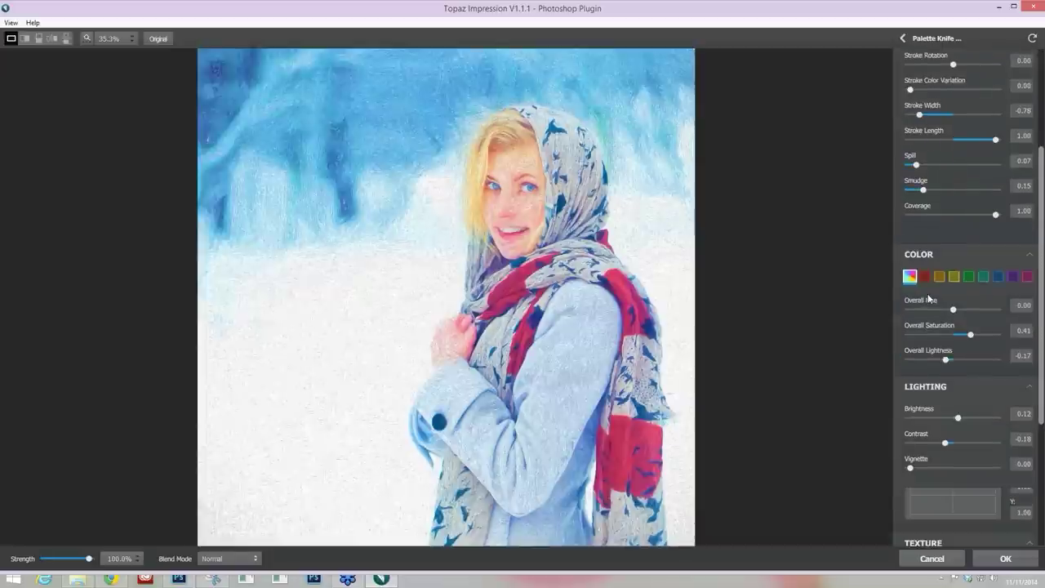
double_click(927, 293)
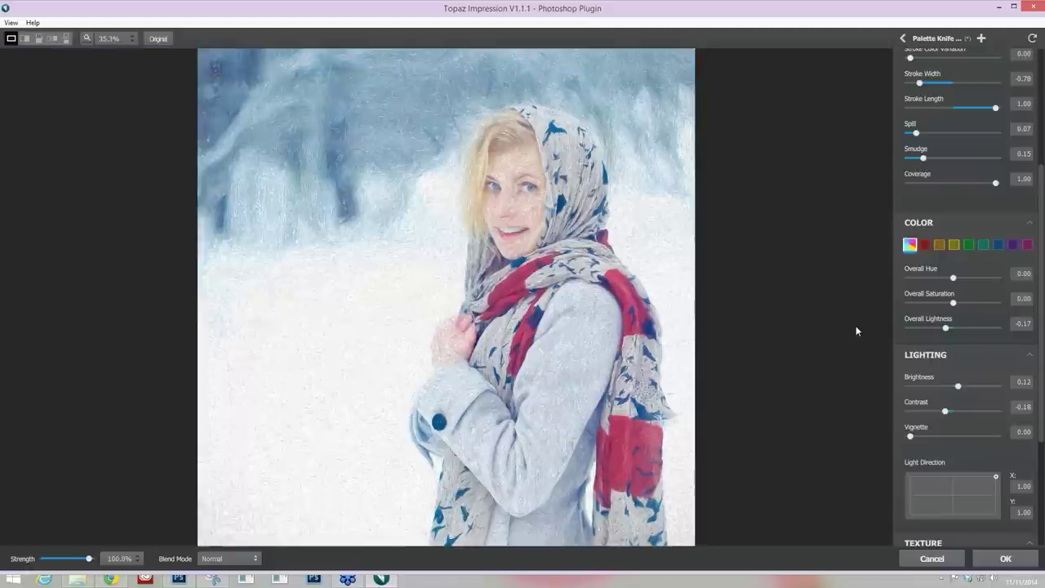
left_click(953, 303)
left_click_drag(952, 302, 958, 303)
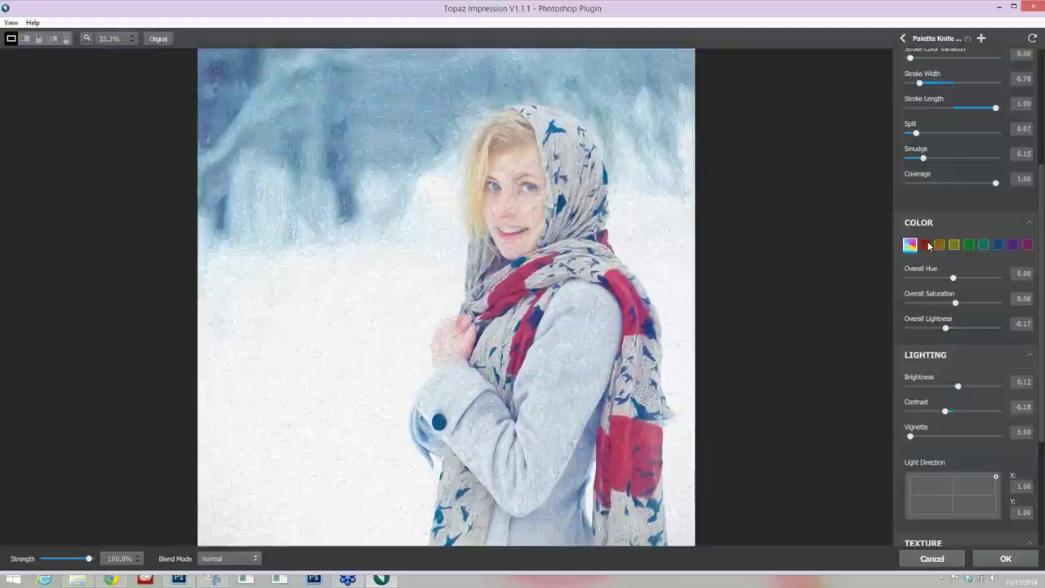
- Set the orange saturation to 0.18 and the orange lightness to 0.05
mouse_move(929, 246)
left_click(940, 247)
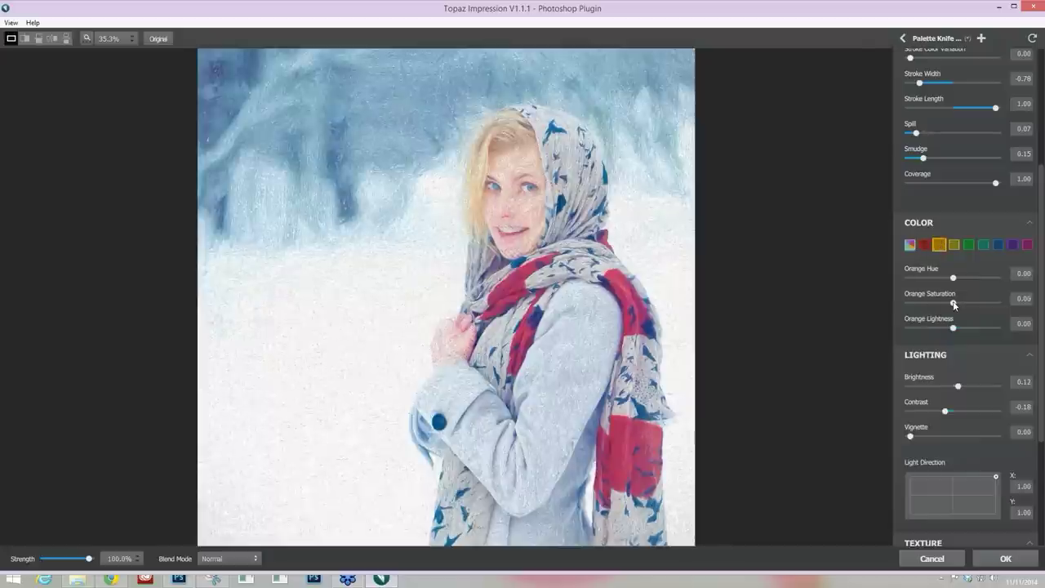
left_click_drag(960, 306, 964, 304)
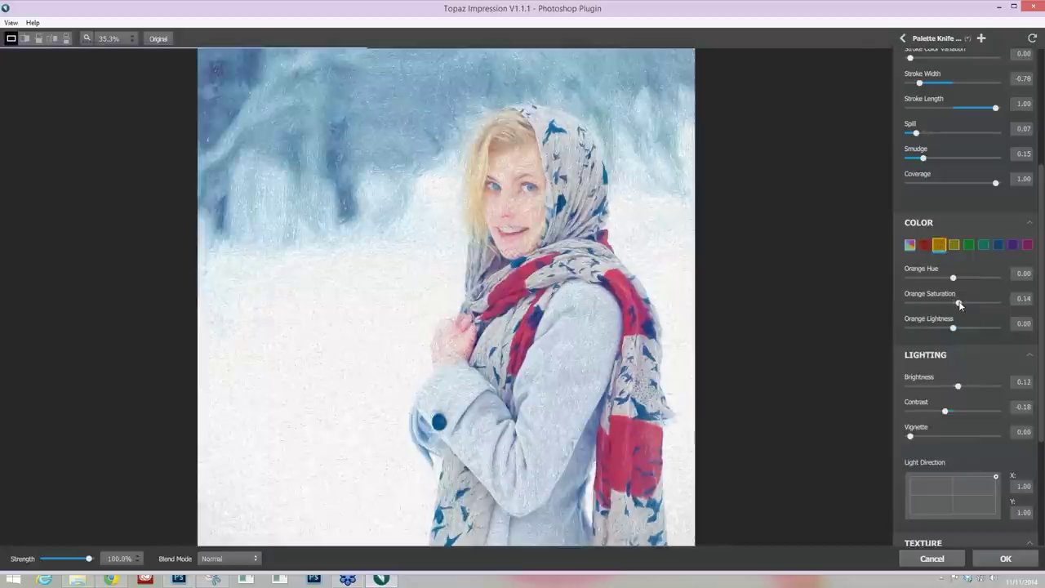
left_click_drag(965, 304, 961, 304)
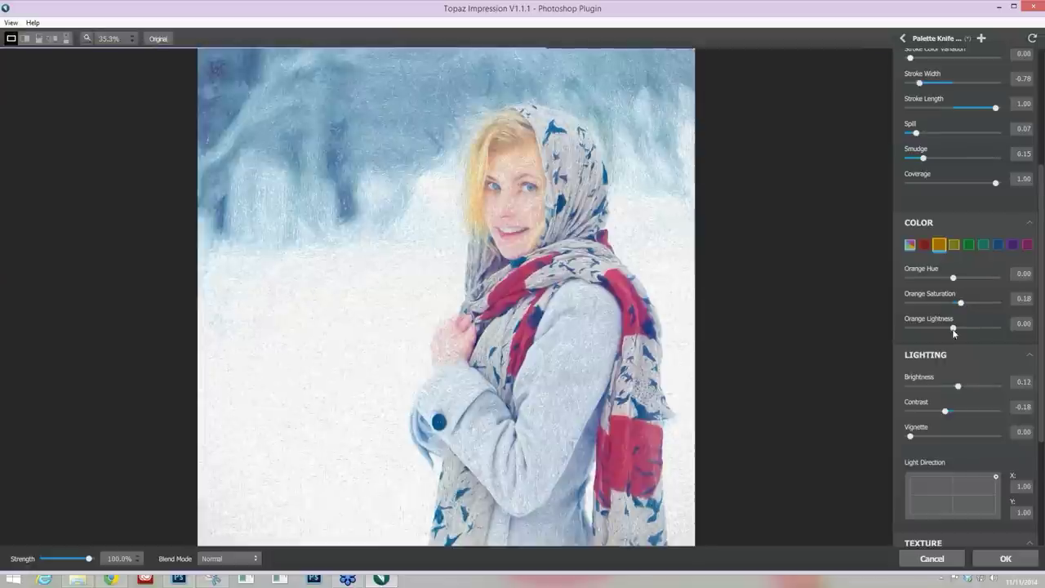
left_click(955, 328)
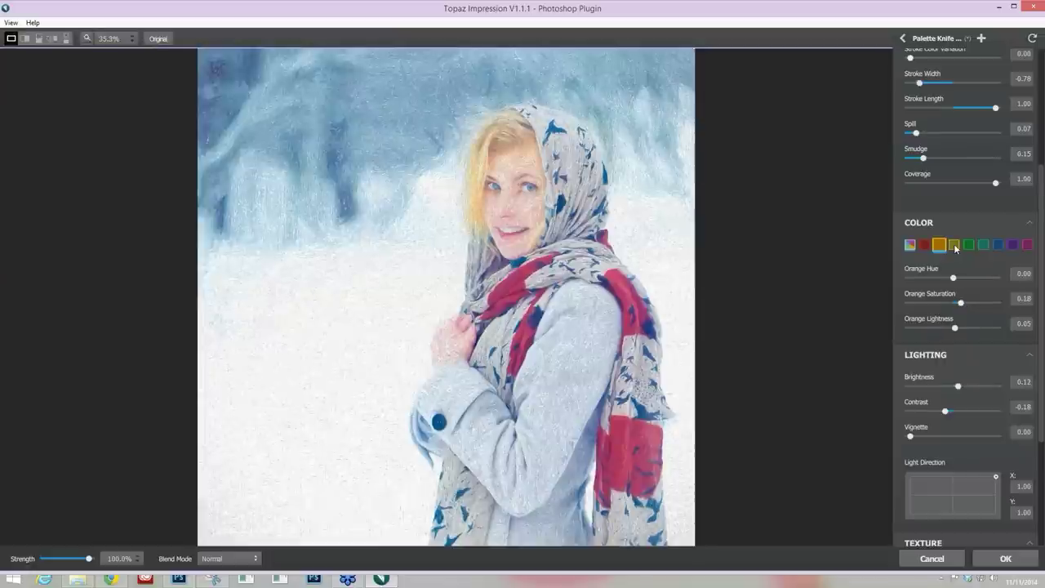
- Set the yellow saturation to 0.17 and the yellow lightness to 0.11
left_click(954, 244)
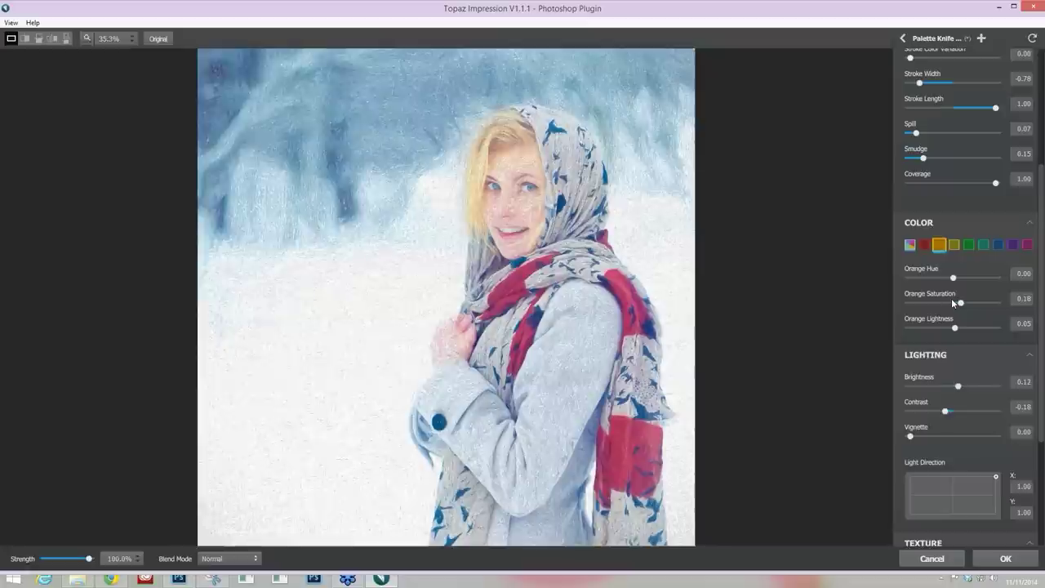
left_click_drag(956, 302, 962, 303)
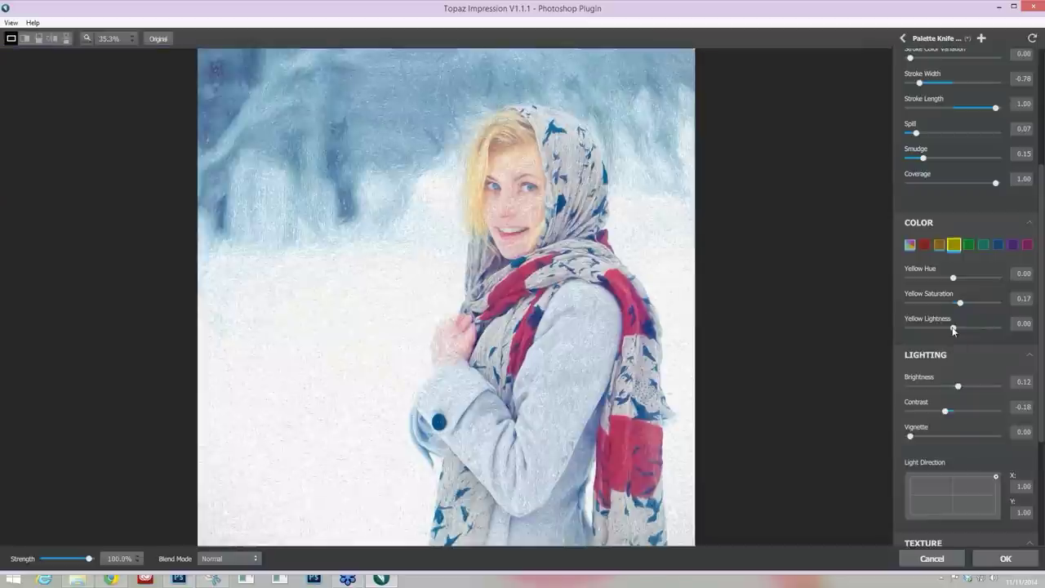
left_click_drag(953, 329, 957, 328)
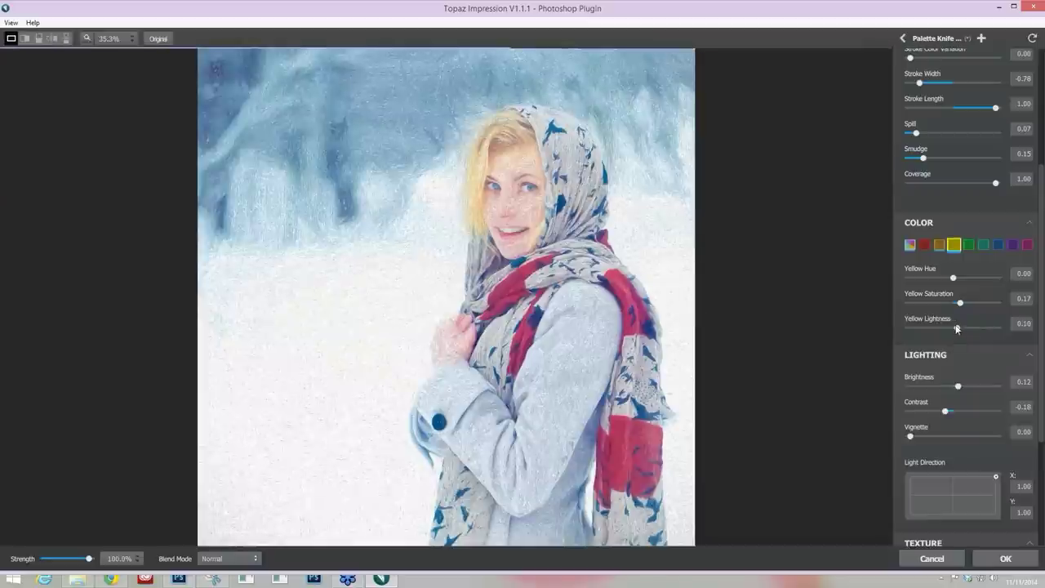
left_click_drag(957, 328, 958, 327)
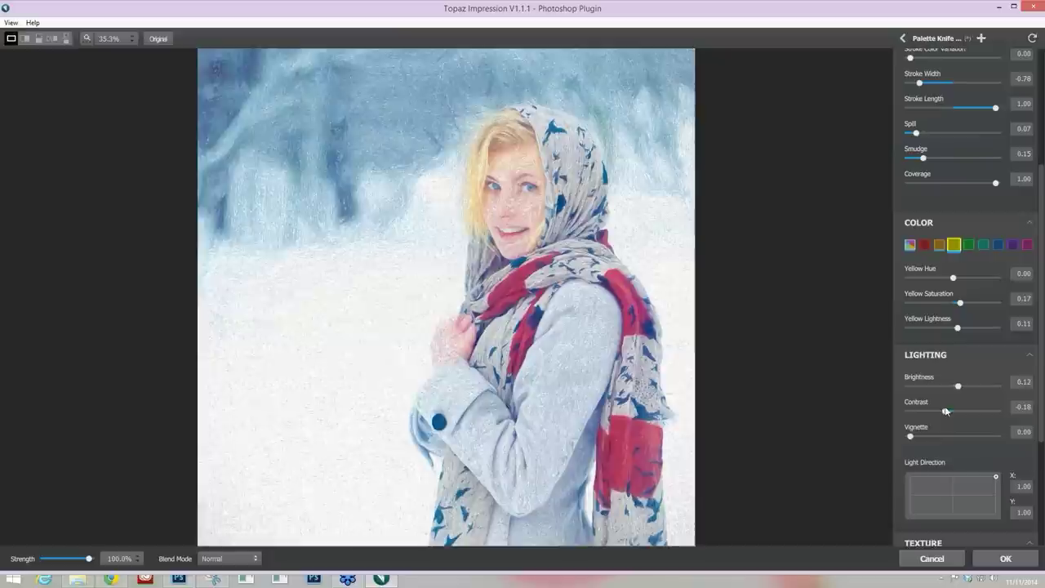
- Set the lighting contrast to -0.33 and the brightness to 0.18
left_click_drag(944, 411, 940, 410)
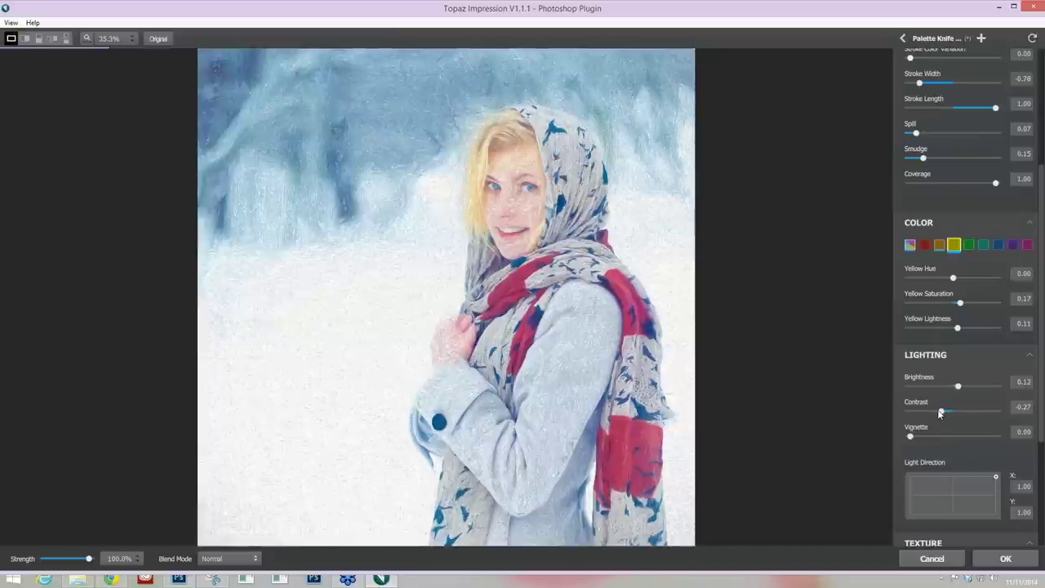
left_click_drag(940, 413, 962, 389)
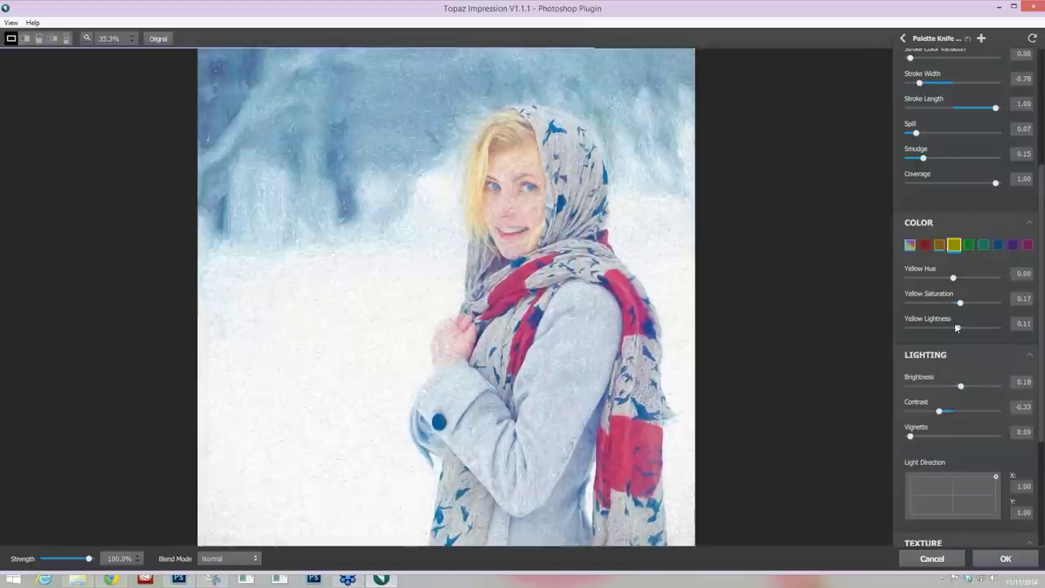
- Set the overall lightness to -0.22 and check the brush strokes on the snow and coat up close
left_click(909, 245)
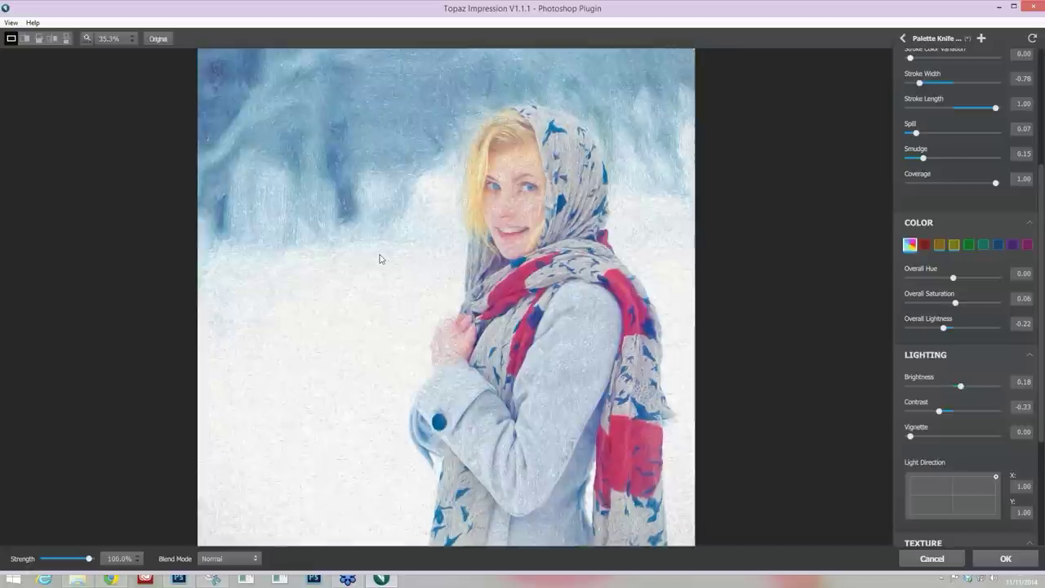
scroll(380, 259, "up", 3)
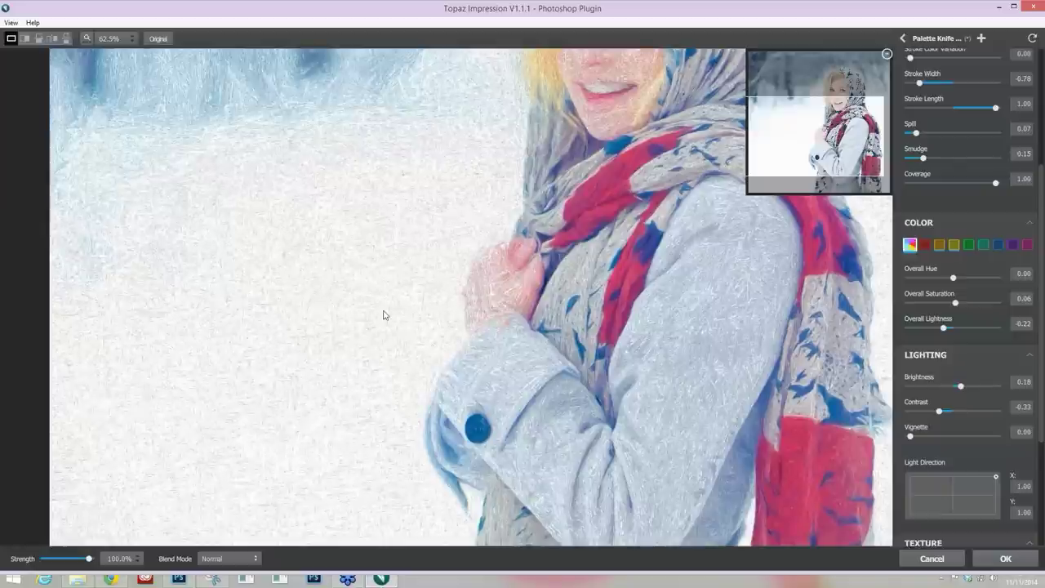
scroll(383, 315, "down", 3)
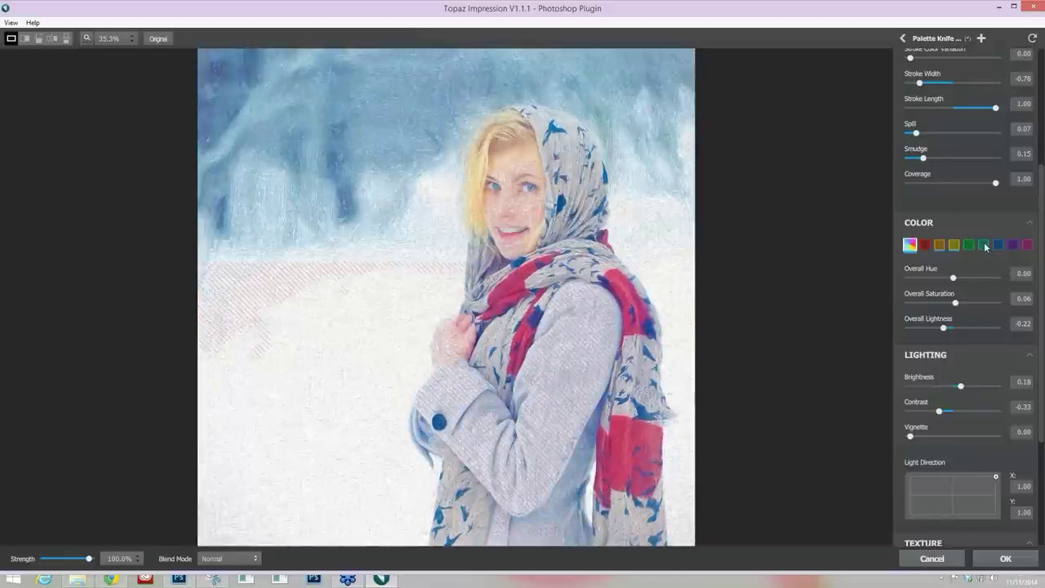
- Set the aqua saturation to 0.19 in the effect's color adjustments
left_click(985, 245)
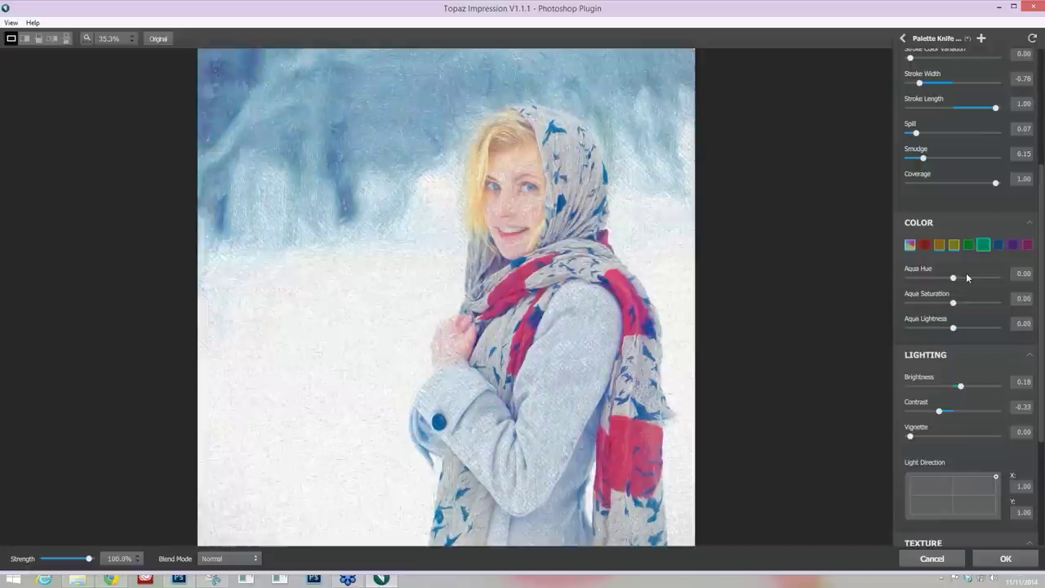
left_click_drag(953, 303, 957, 303)
left_click_drag(956, 305, 958, 304)
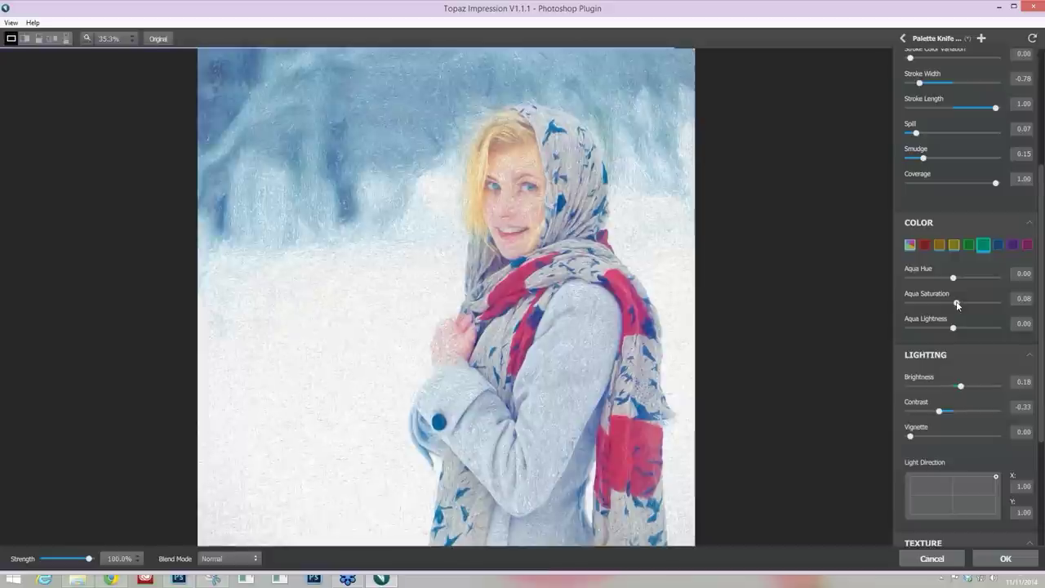
left_click_drag(957, 305, 960, 305)
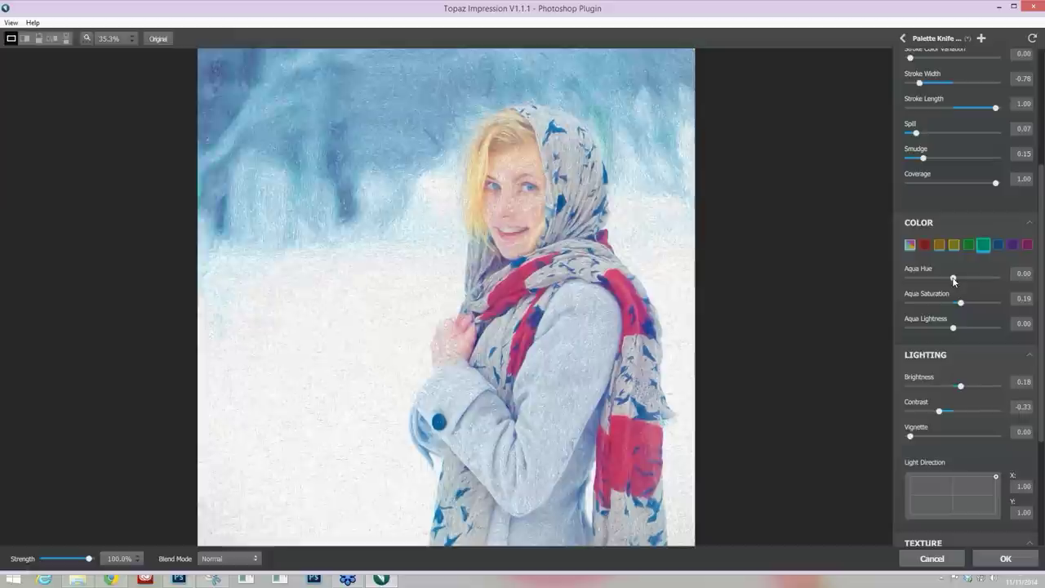
- Shift the aqua hue to -0.18 and set the aqua lightness to -0.11
left_click_drag(952, 279, 945, 279)
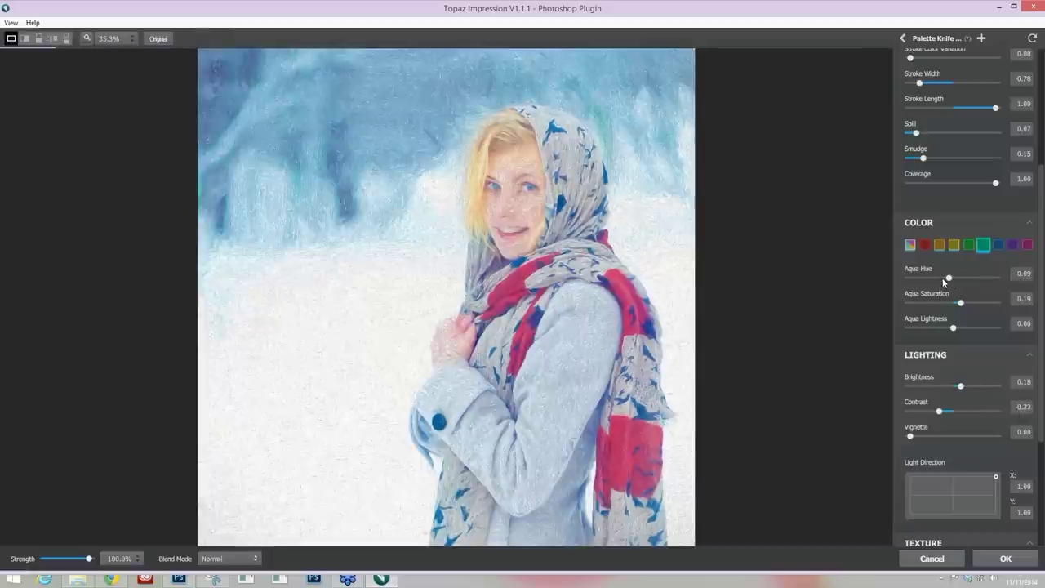
left_click_drag(948, 279, 947, 278)
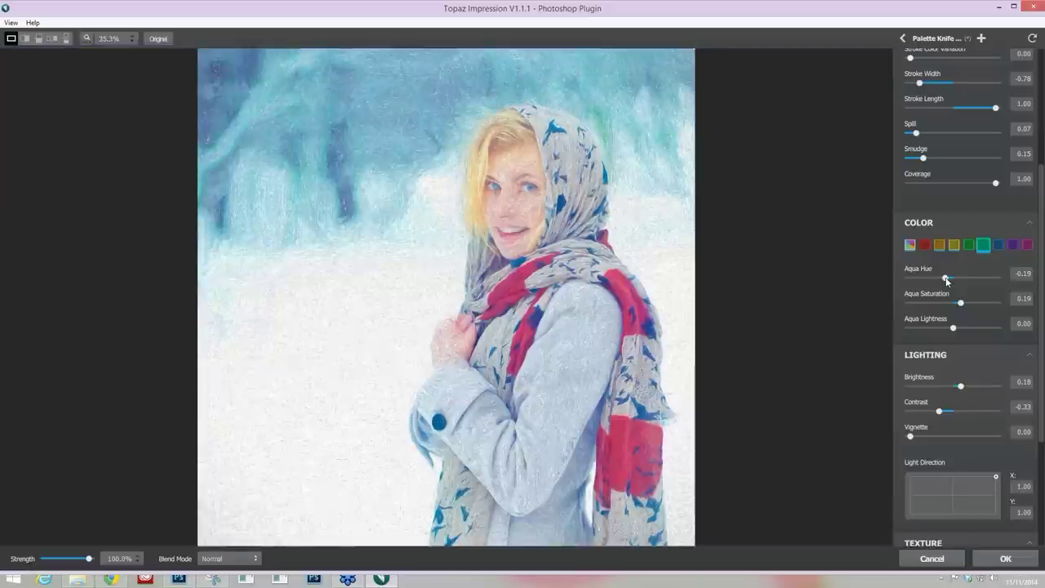
left_click_drag(946, 279, 947, 278)
left_click_drag(950, 329, 948, 329)
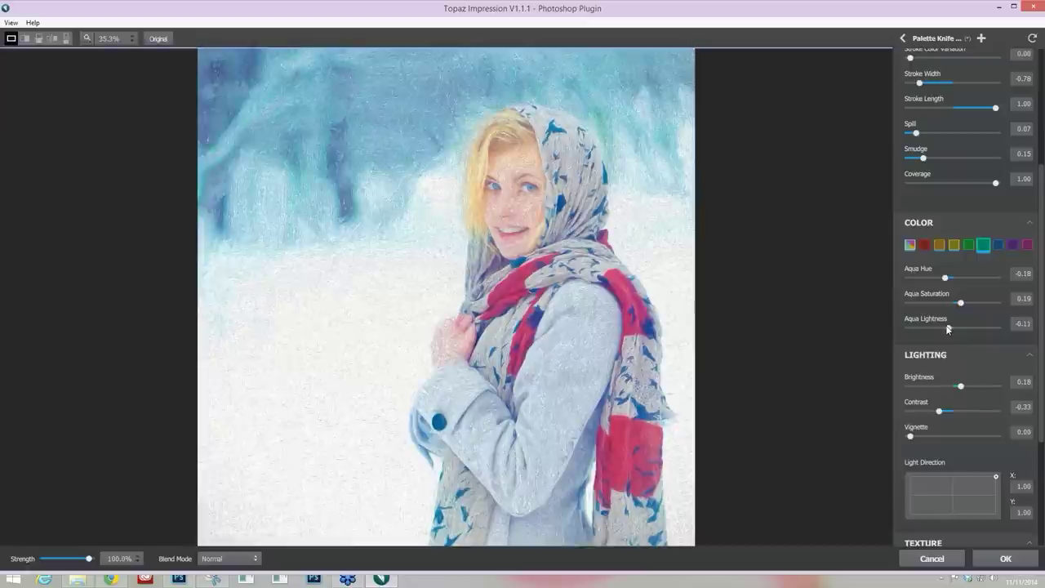
- Set the blue hue to -0.15 and the blue lightness to -0.10
left_click(998, 244)
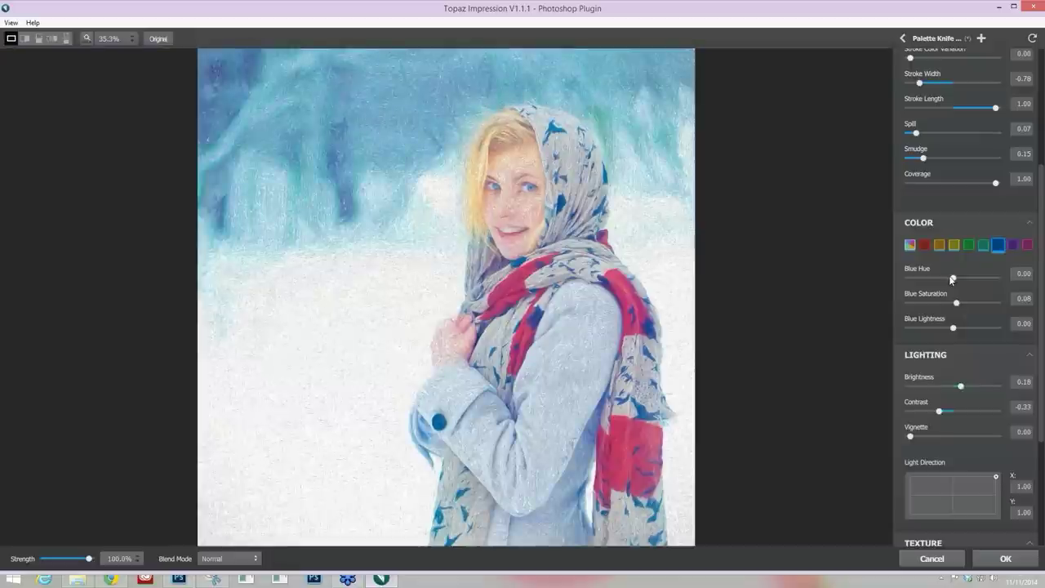
left_click_drag(953, 279, 948, 279)
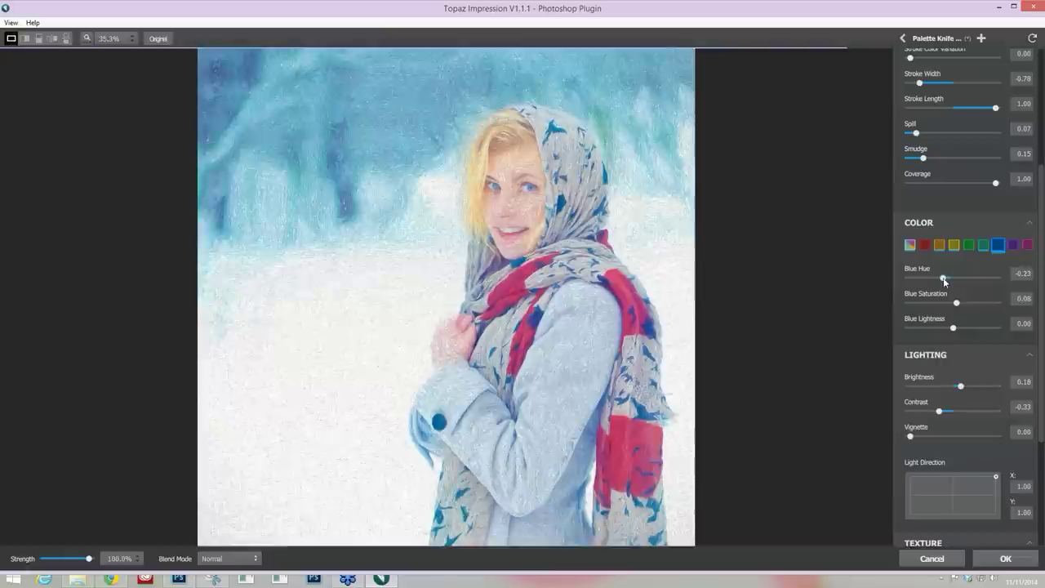
left_click(944, 278)
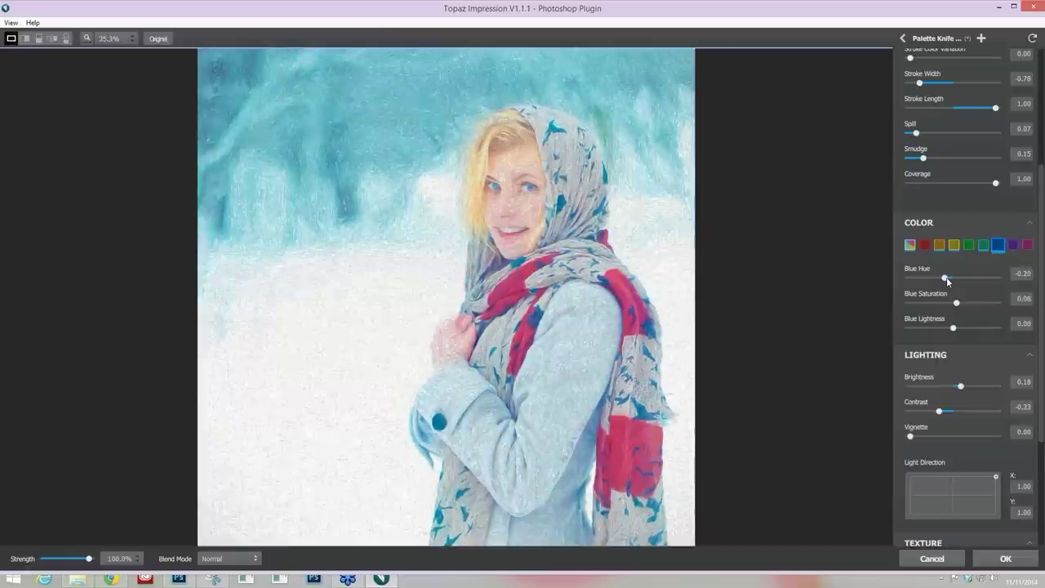
left_click(947, 278)
left_click(948, 328)
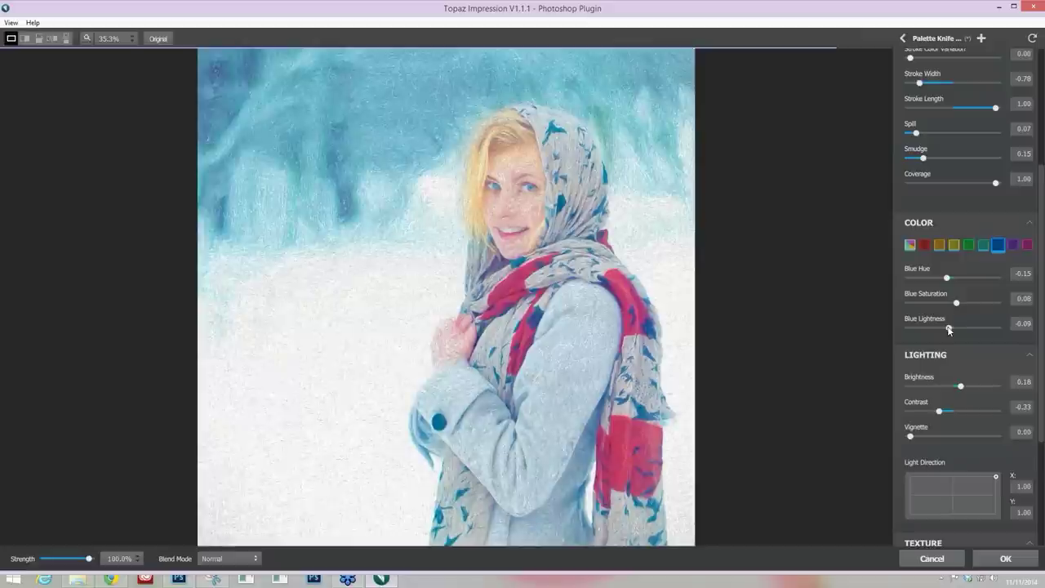
left_click(949, 328)
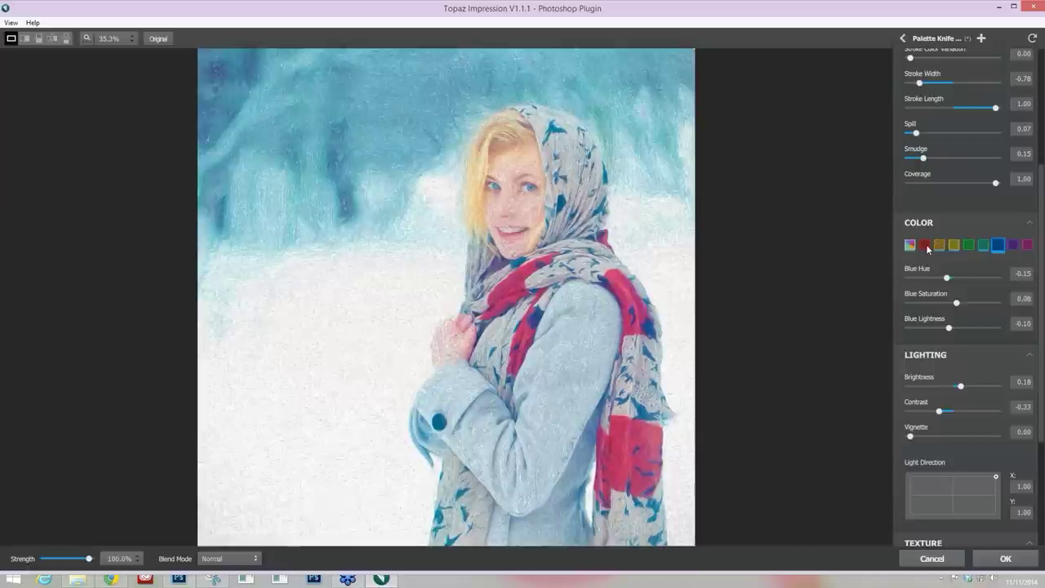
- Set the red saturation to 0.14 and the red lightness to 0.08
left_click(925, 245)
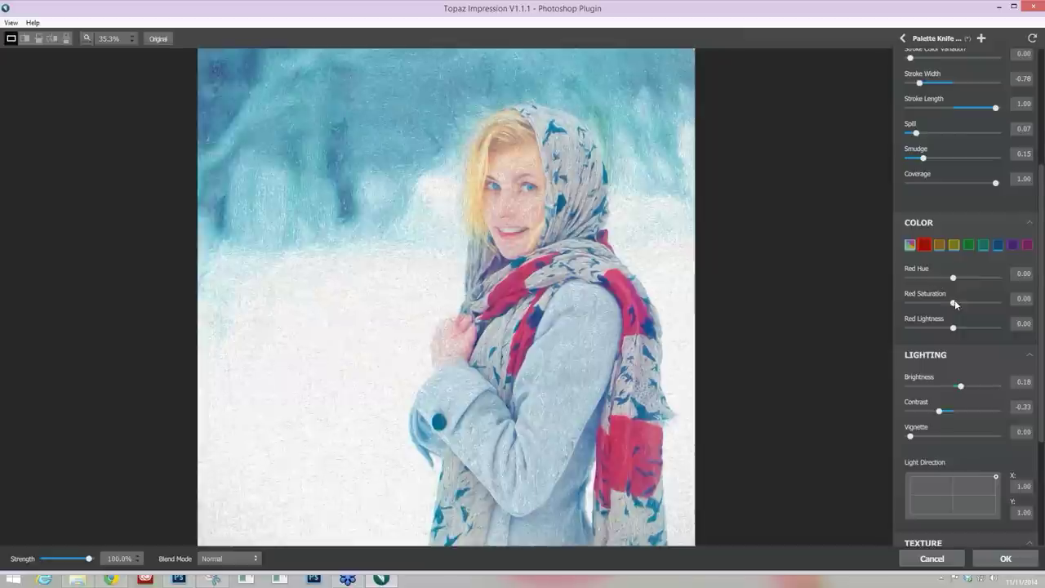
left_click_drag(954, 303, 960, 304)
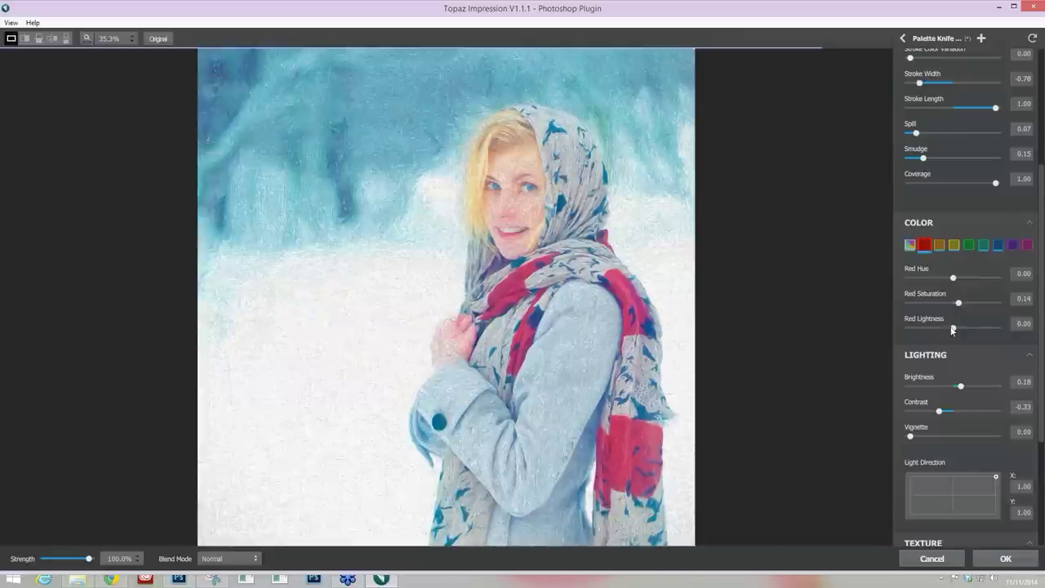
left_click_drag(954, 328, 957, 329)
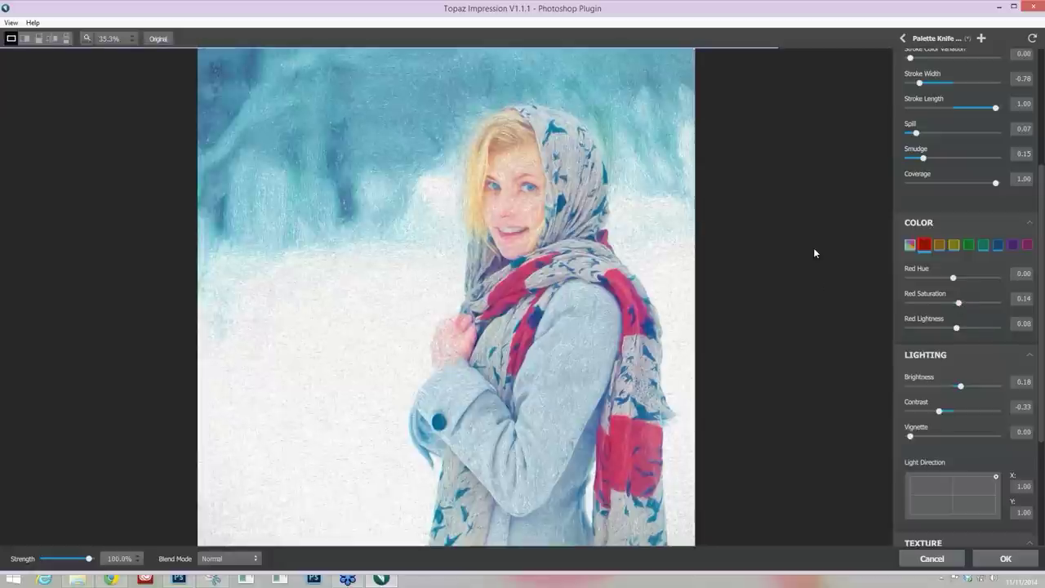
- Compare the recolored painting with the original photo and examine the brush strokes on the face, scarf and coat up close
key("o")
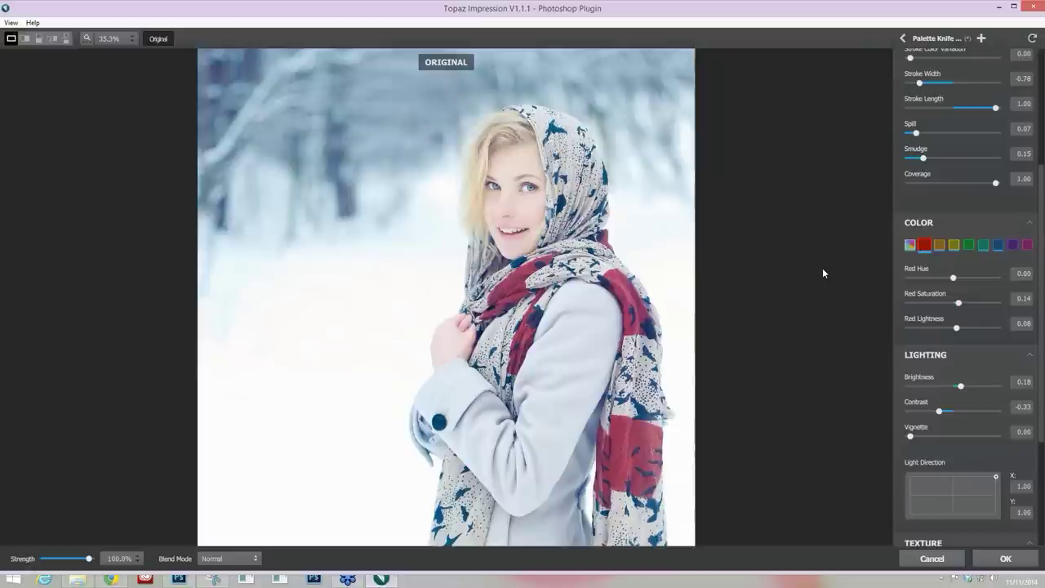
key("o")
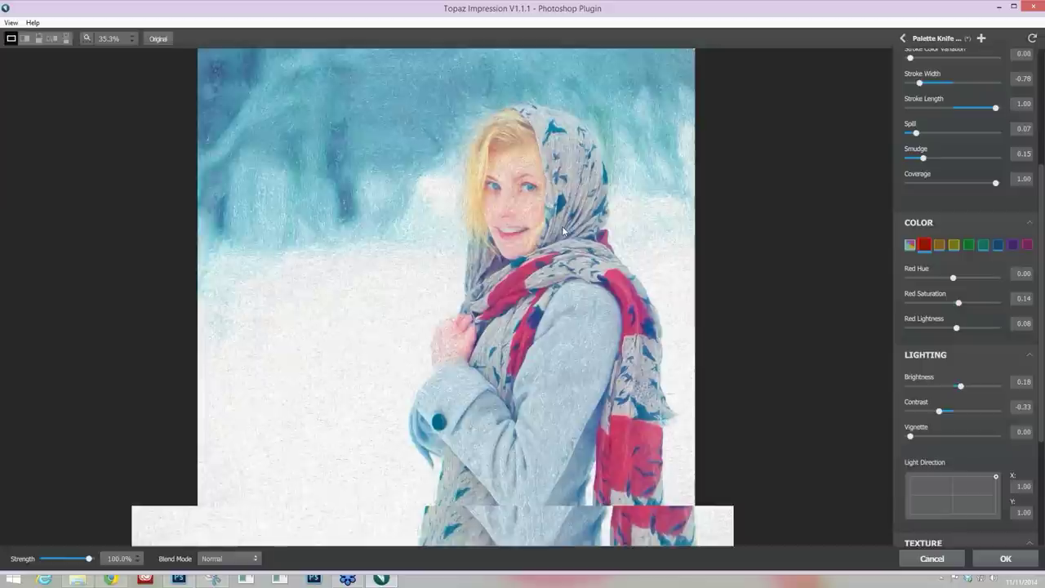
scroll(563, 232, "up", 1)
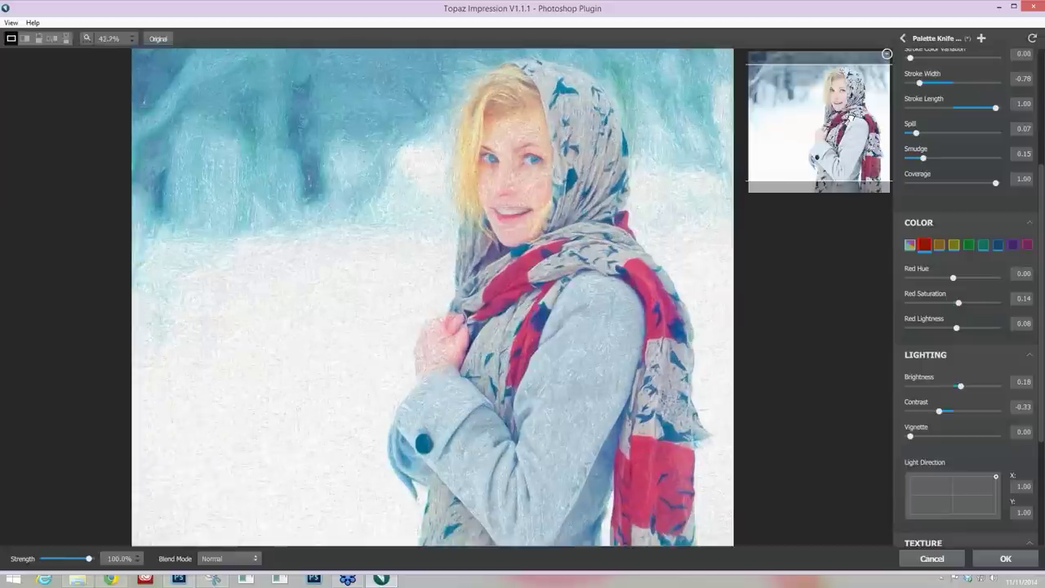
scroll(691, 245, "up", 1)
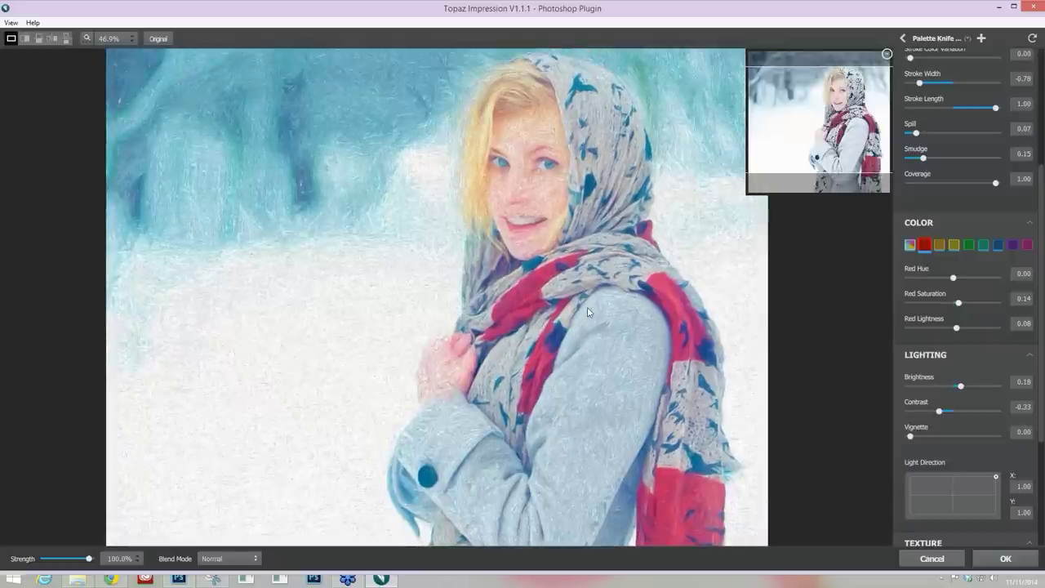
left_click_drag(800, 139, 799, 133)
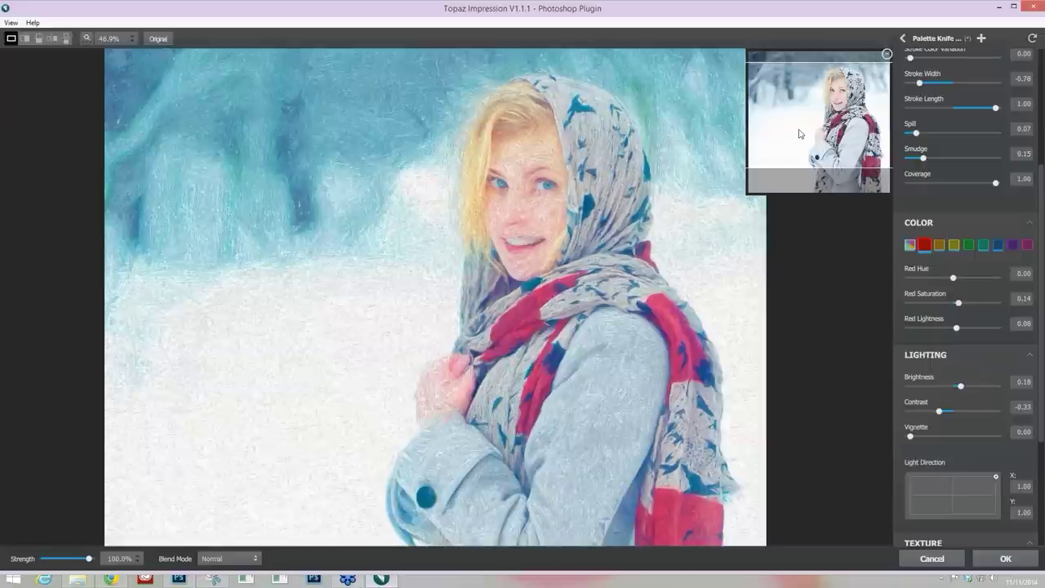
scroll(634, 188, "up", 2)
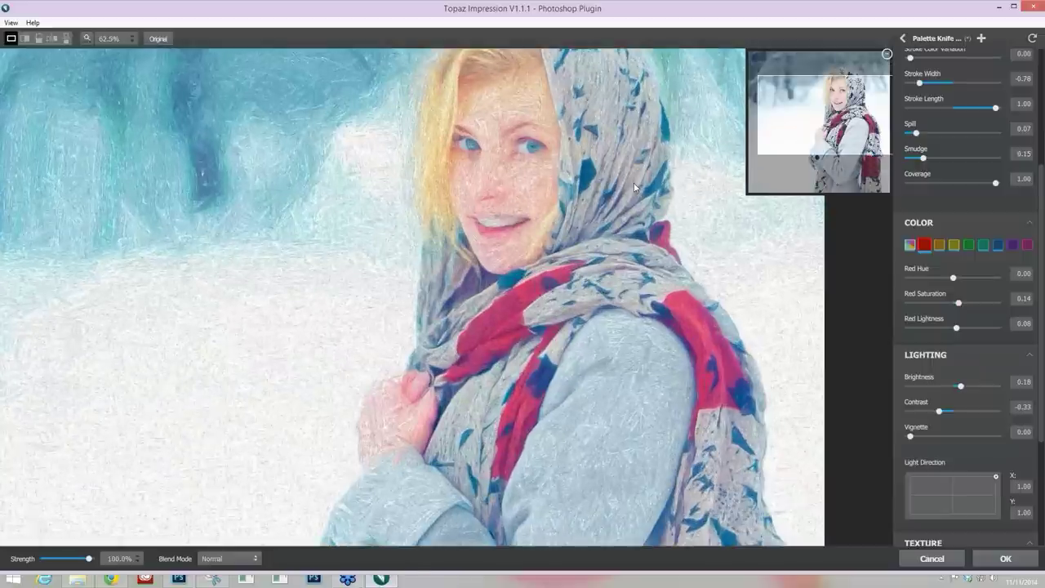
scroll(635, 188, "down", 2)
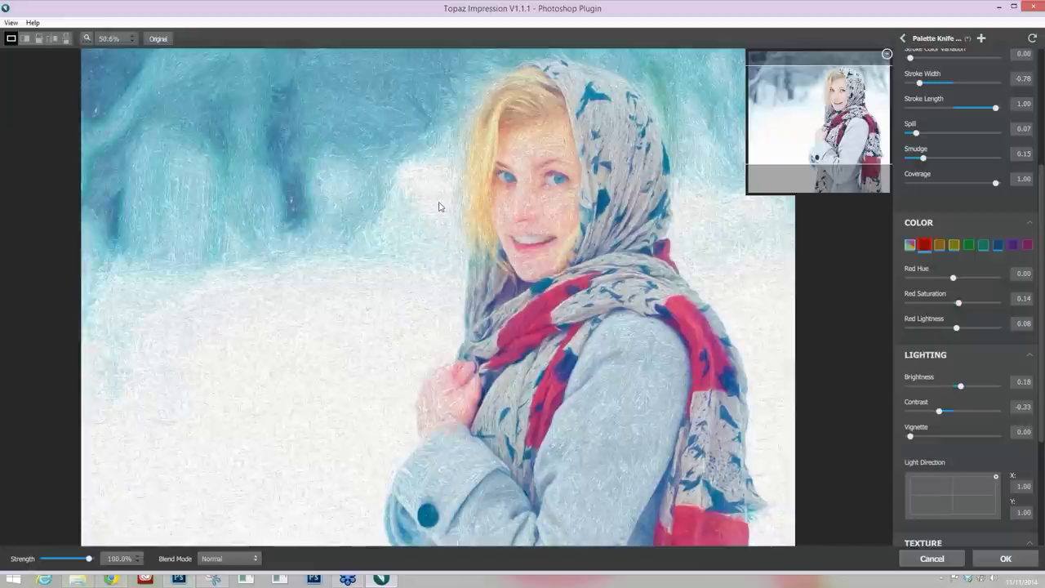
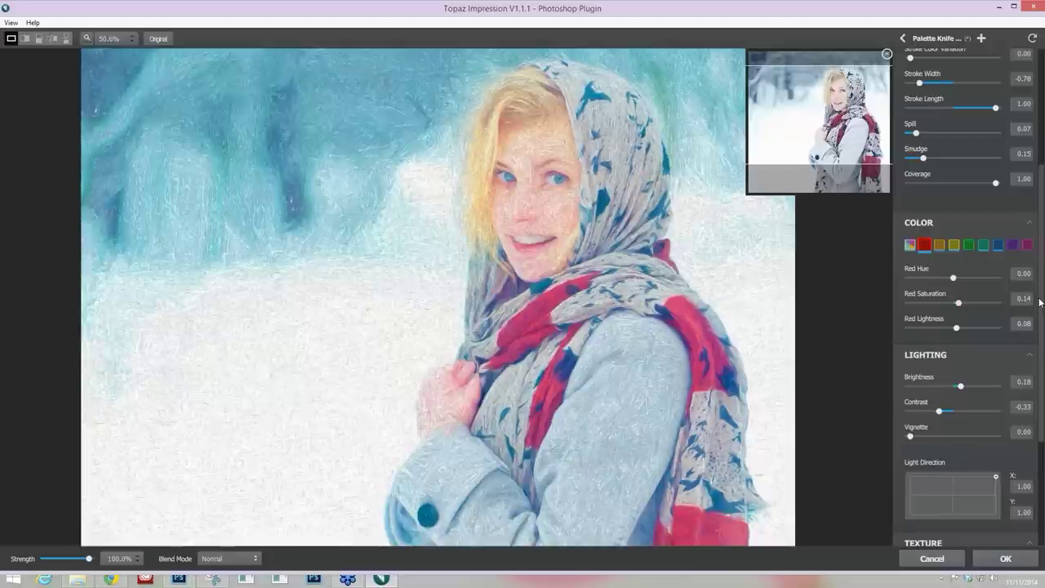
- Try several light directions for the brush strokes and settle on X 0.51 and Y 0.61
left_click_drag(1039, 302, 1035, 356)
scroll(982, 301, "down", 3)
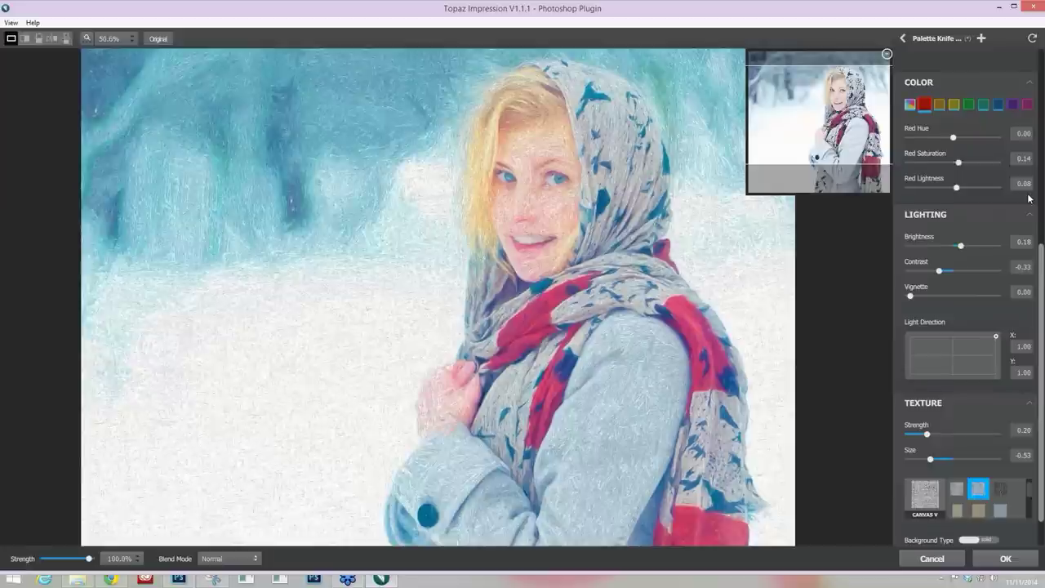
left_click(953, 332)
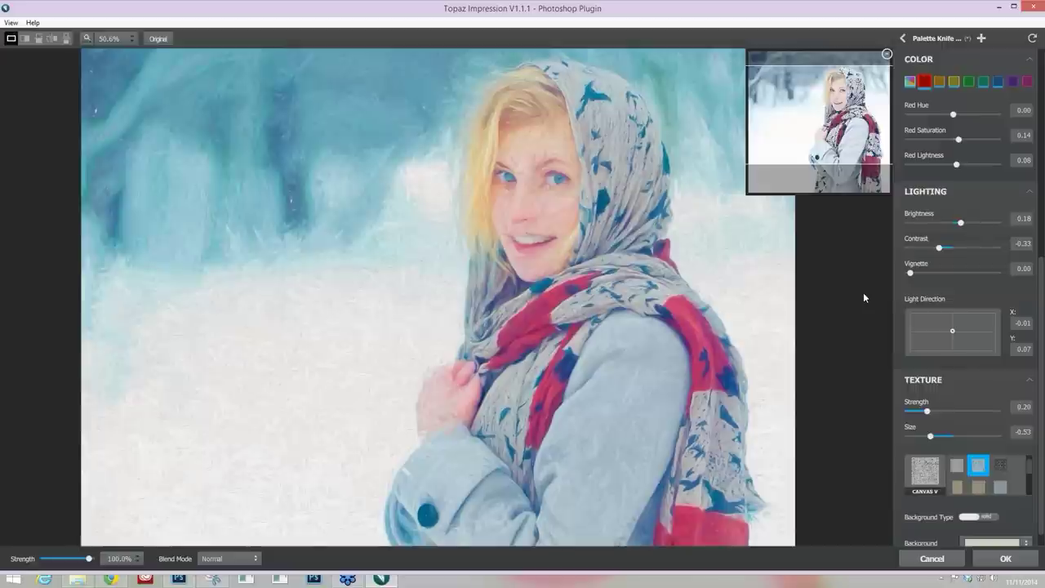
left_click(953, 329)
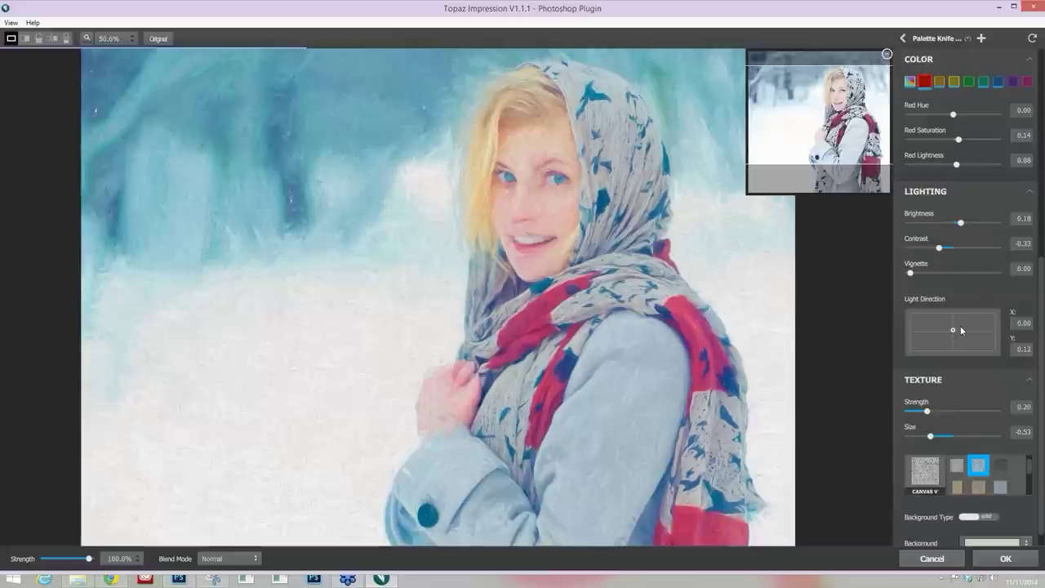
left_click(961, 327)
left_click(970, 321)
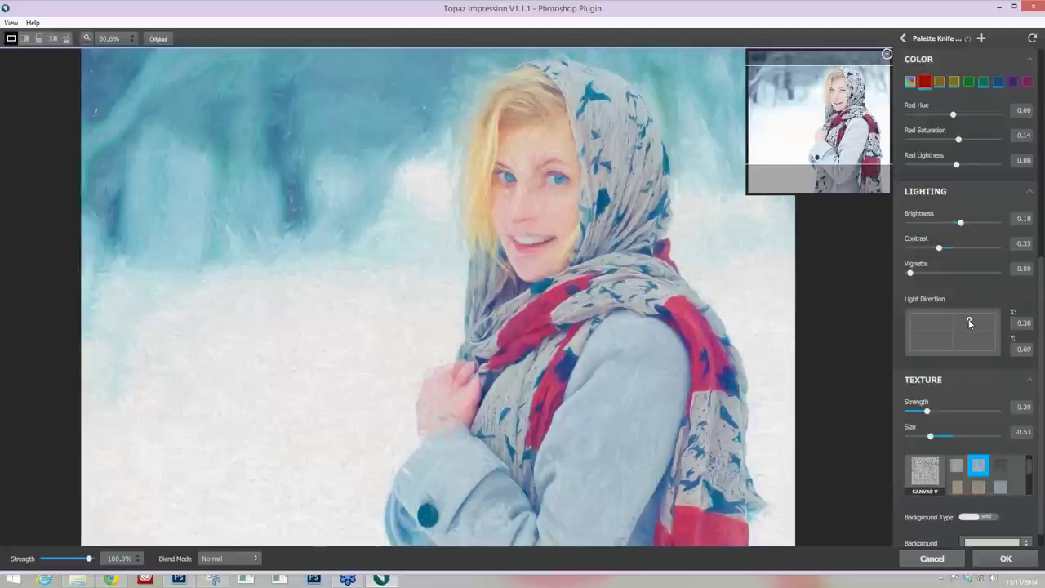
left_click(972, 322)
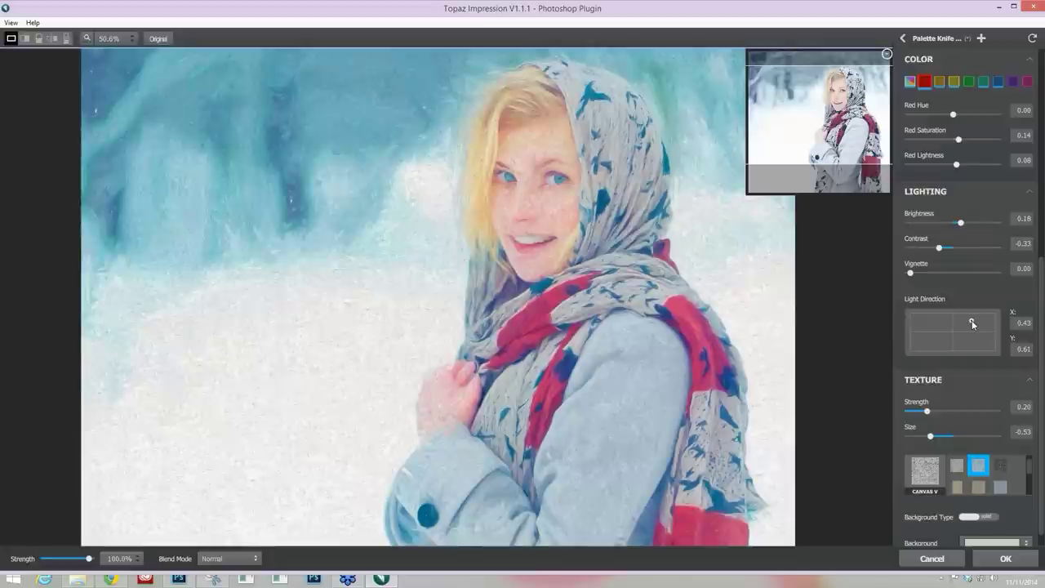
left_click_drag(972, 320, 905, 326)
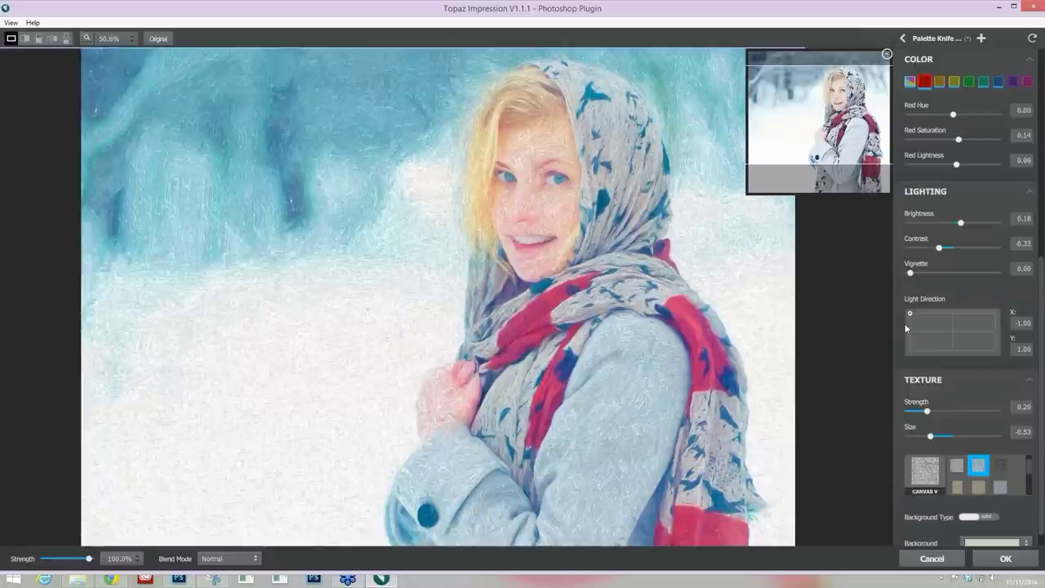
left_click_drag(905, 323, 973, 325)
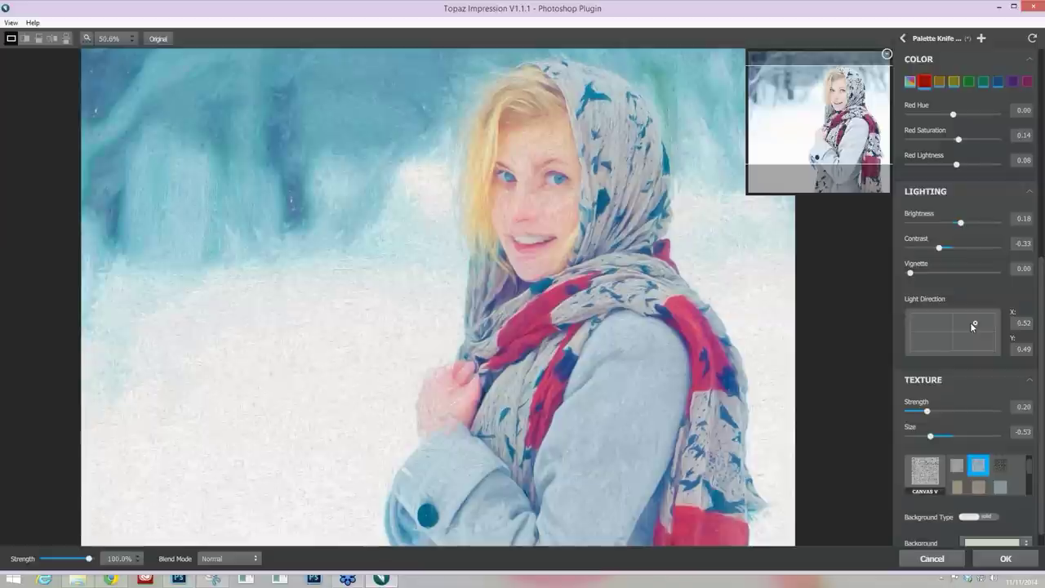
left_click_drag(970, 322, 971, 318)
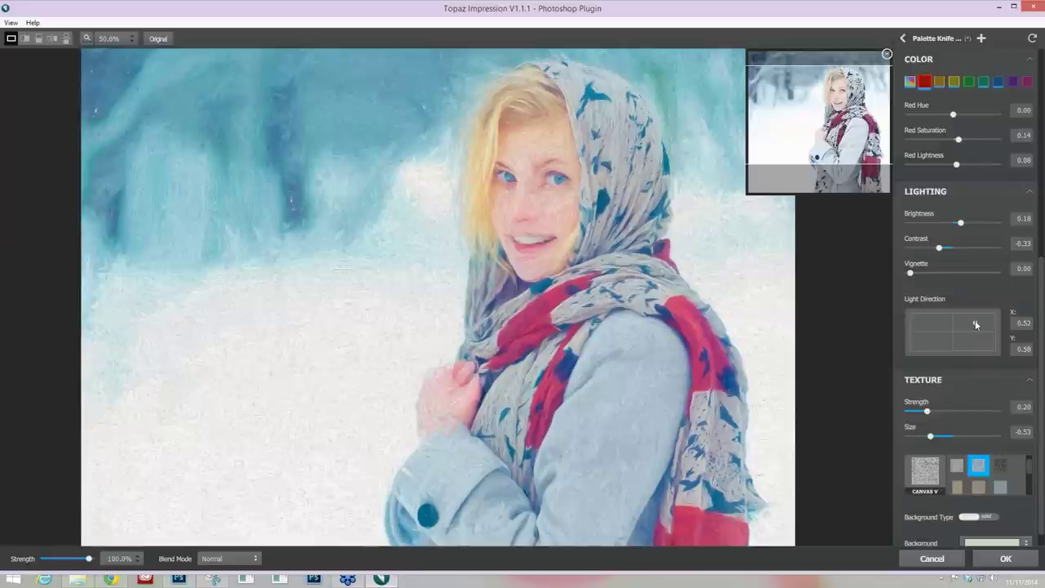
- Compare the relit painting with the original photo, both up close and with the whole image in view
left_click(678, 314)
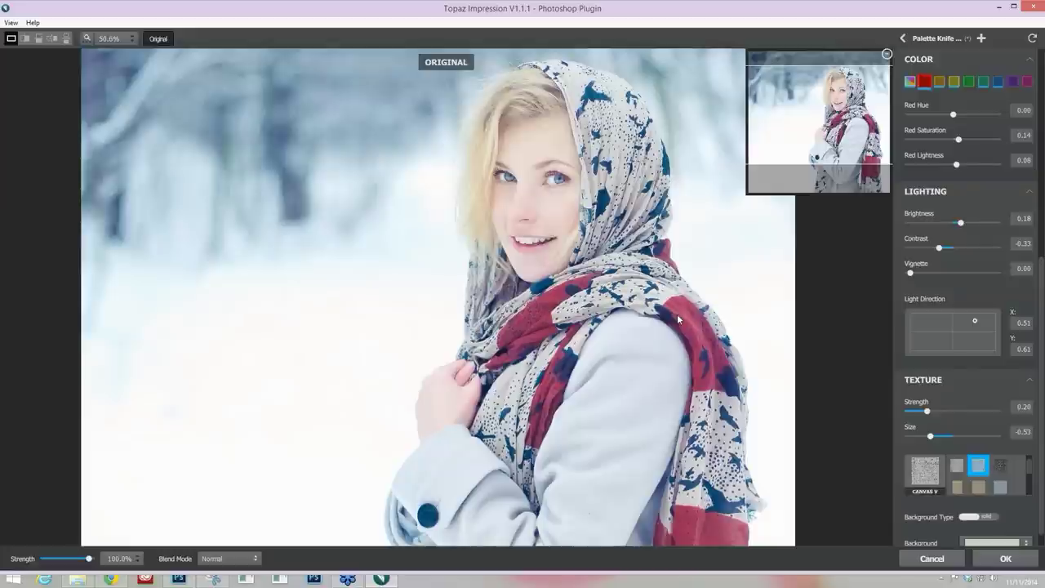
left_click(679, 321)
left_click(609, 242)
left_click(608, 243)
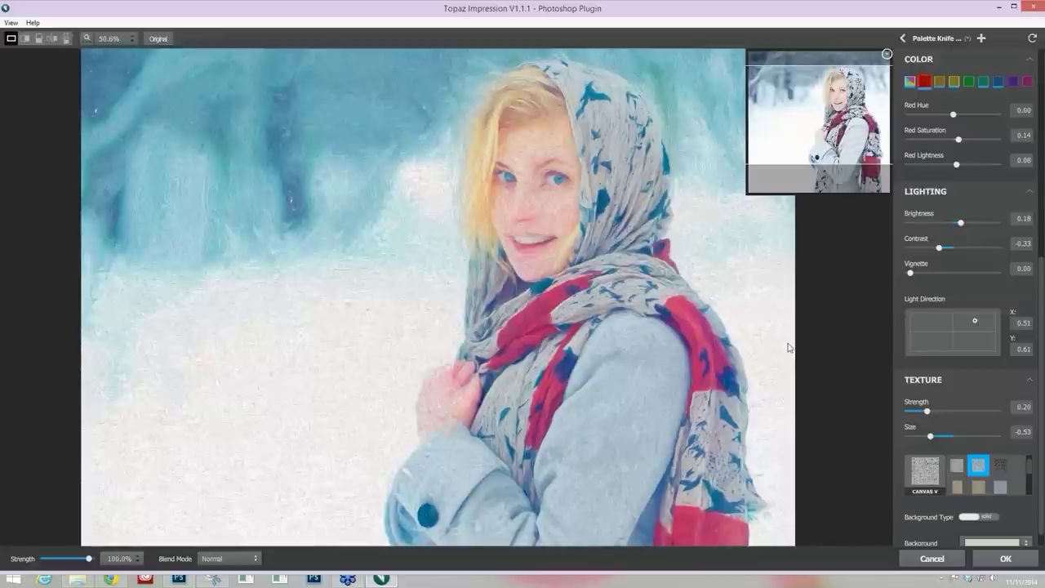
scroll(789, 347, "down", 2)
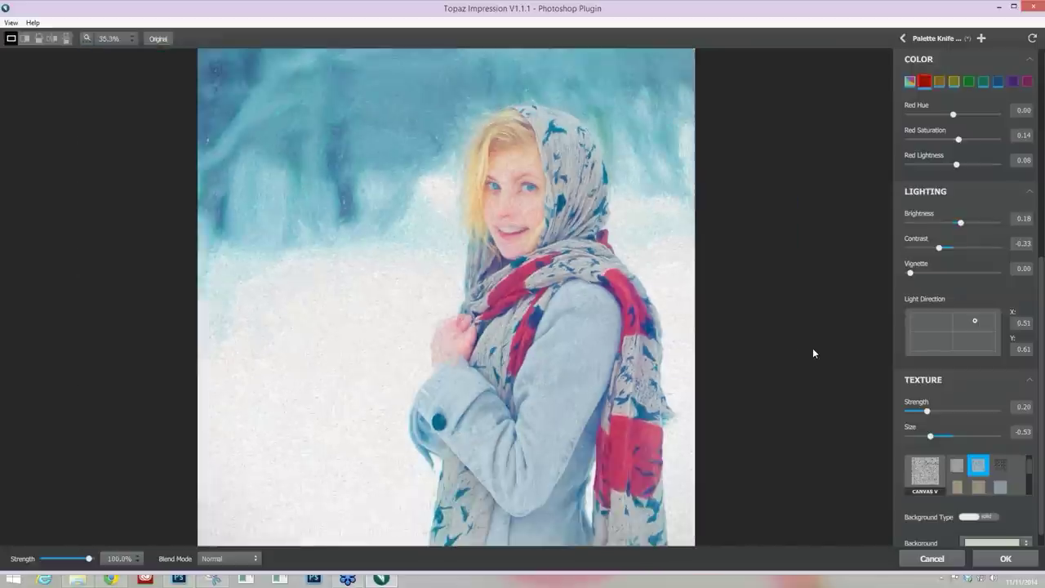
- Apply the Impression effect to the winter girl photo's Background copy layer and switch to the PigTails_layers.psd document in Photoshop
left_click(812, 353)
key("Escape")
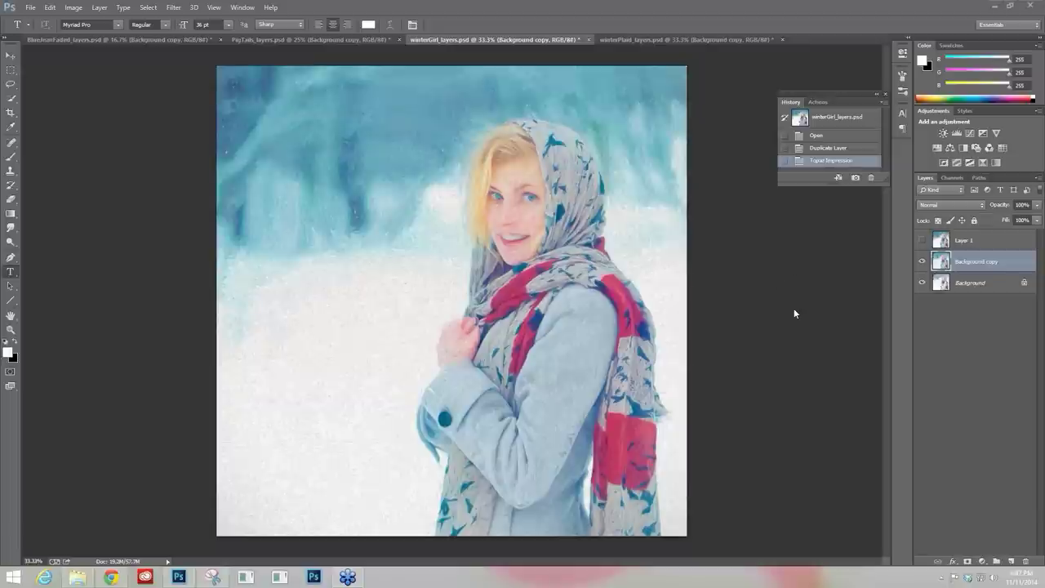
left_click(253, 39)
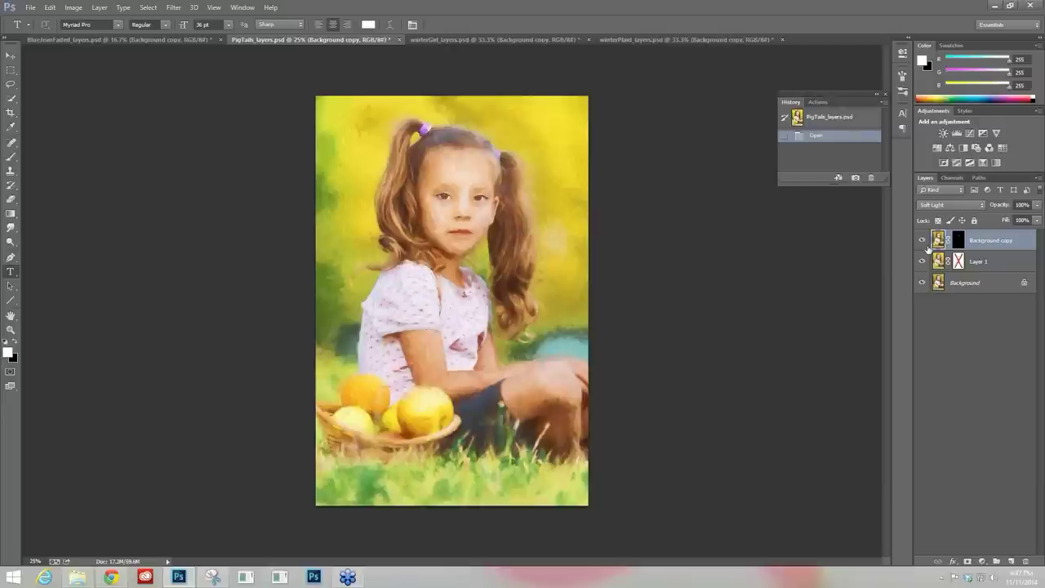
- Hide the Background copy and Layer 1 layers and duplicate the Background layer
left_click(922, 261)
left_click(965, 283)
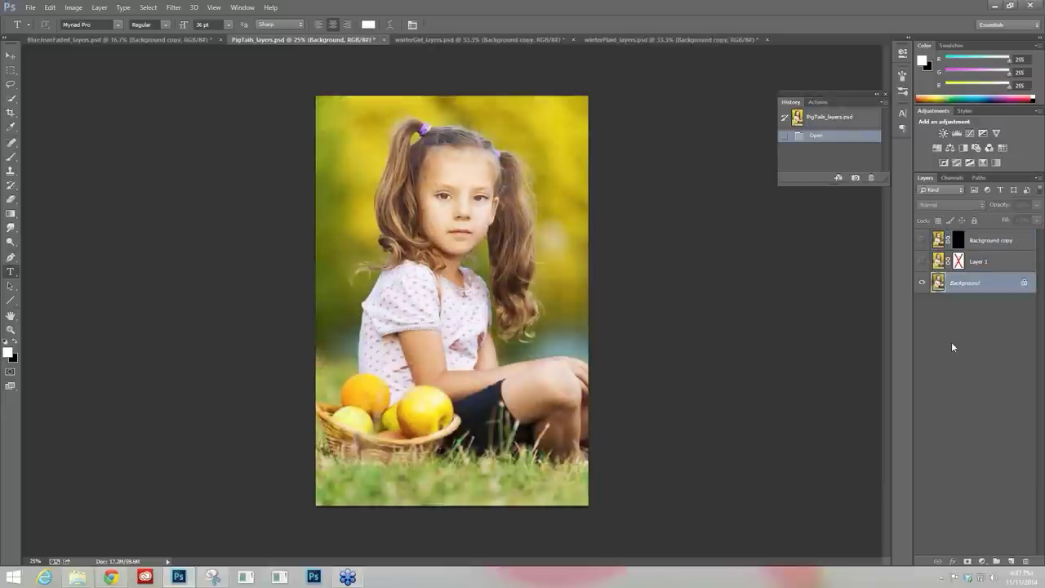
key("ctrl+j")
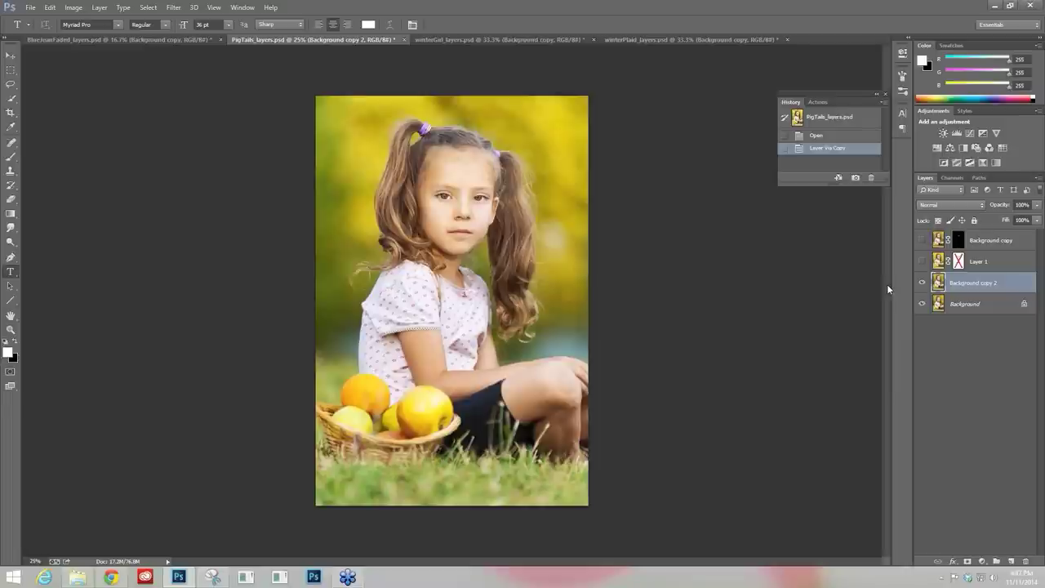
- Open the duplicated pigtails layer in the Topaz Impression filter
left_click(173, 8)
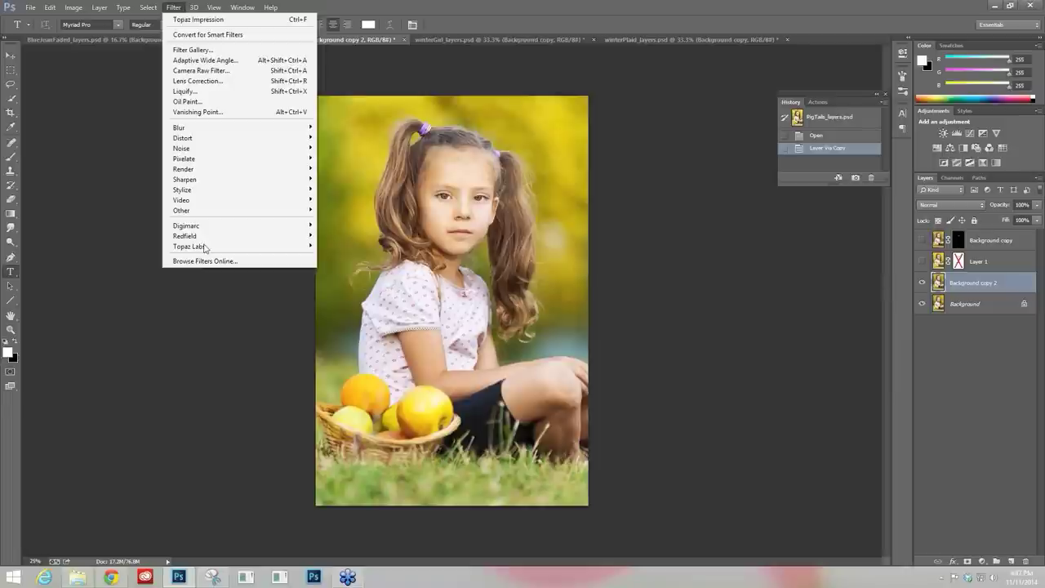
mouse_move(205, 247)
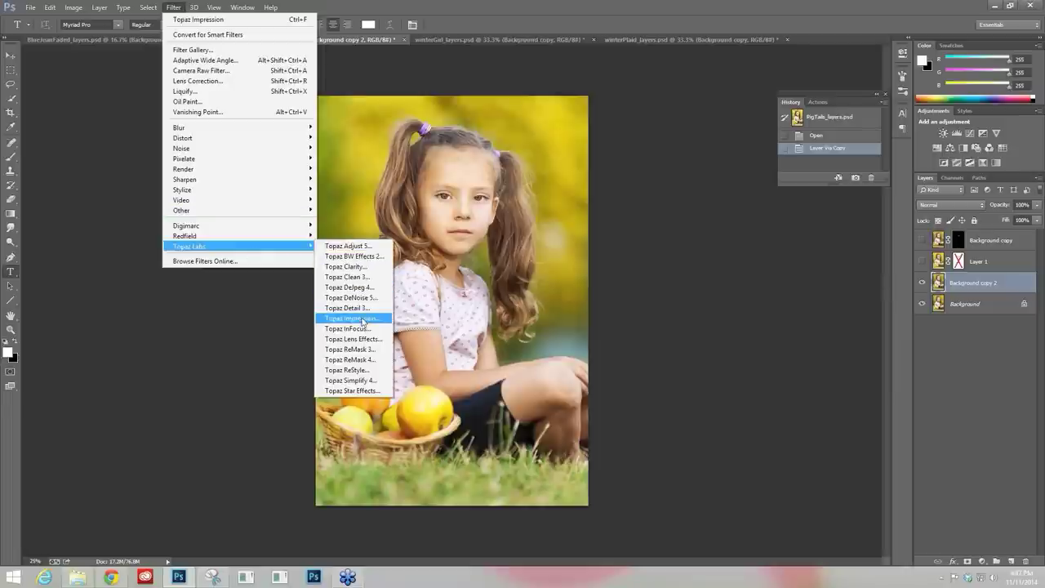
key("Return")
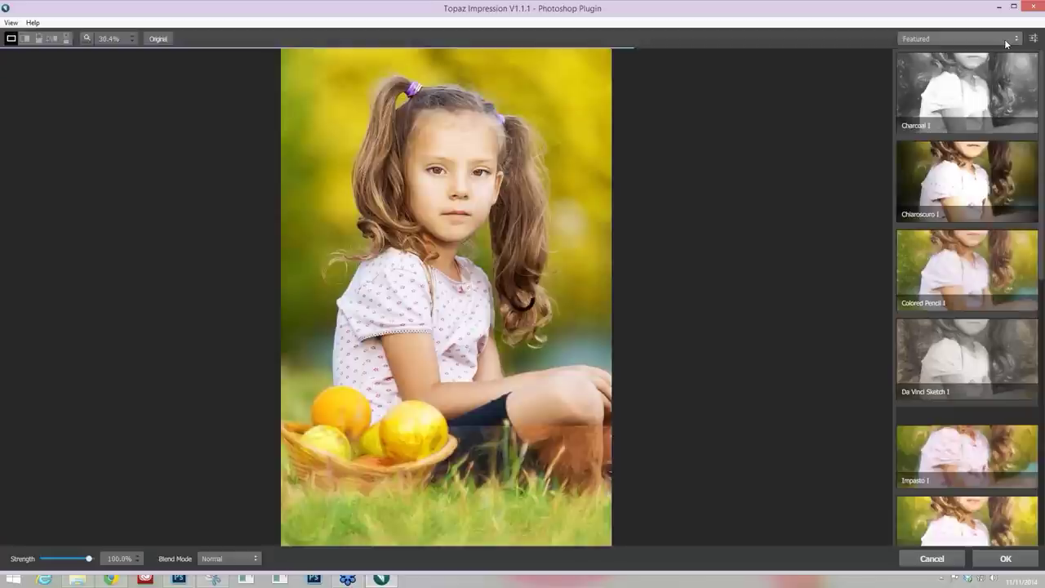
- Browse the Painting presets and try Seurat Afternoon I on the pigtails photo
left_click(1007, 39)
left_click(955, 98)
scroll(988, 244, "down", 1)
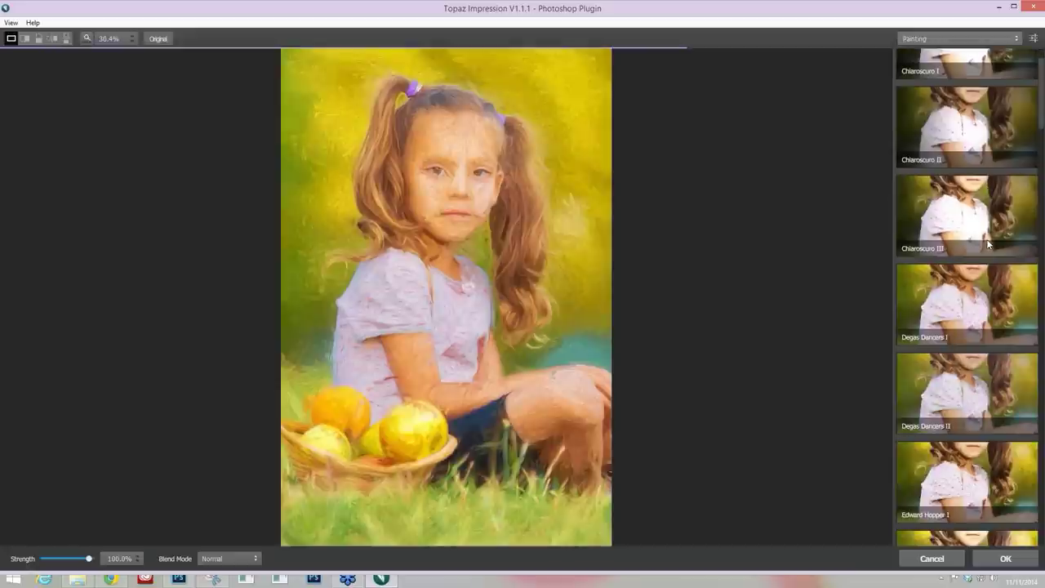
scroll(988, 244, "down", 1)
scroll(988, 243, "down", 2)
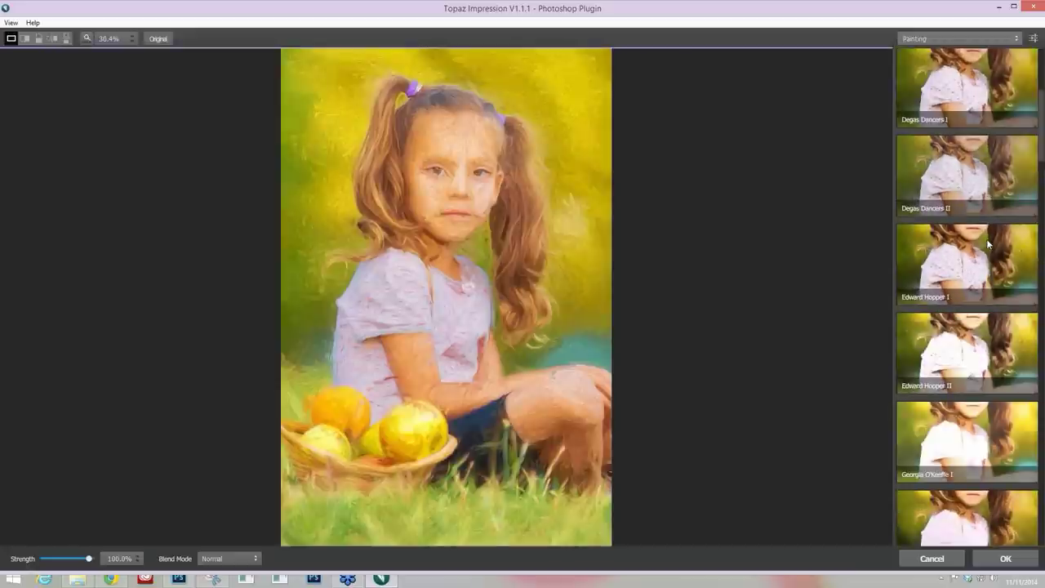
scroll(987, 238, "down", 1)
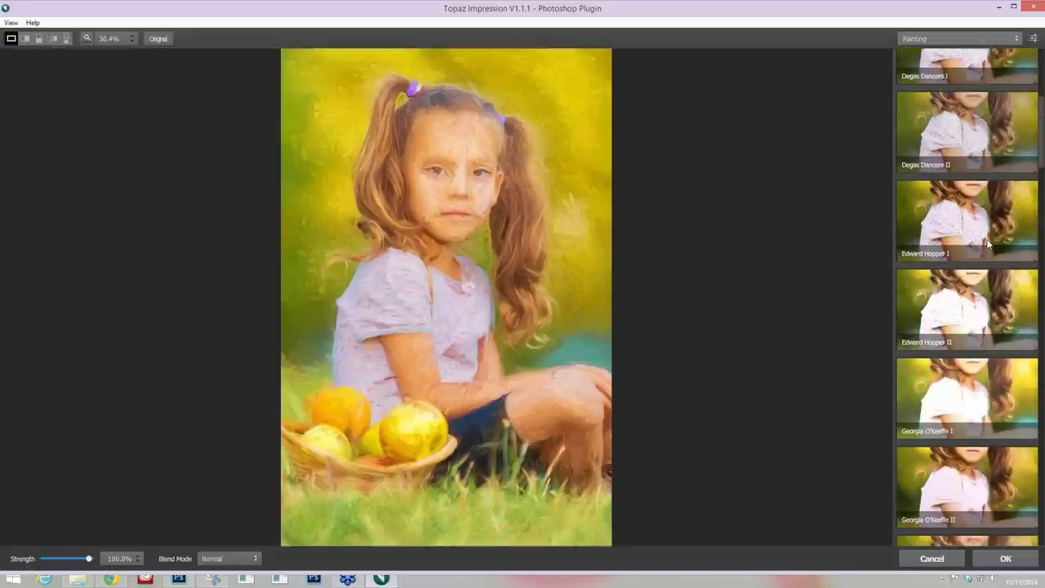
scroll(988, 243, "down", 1)
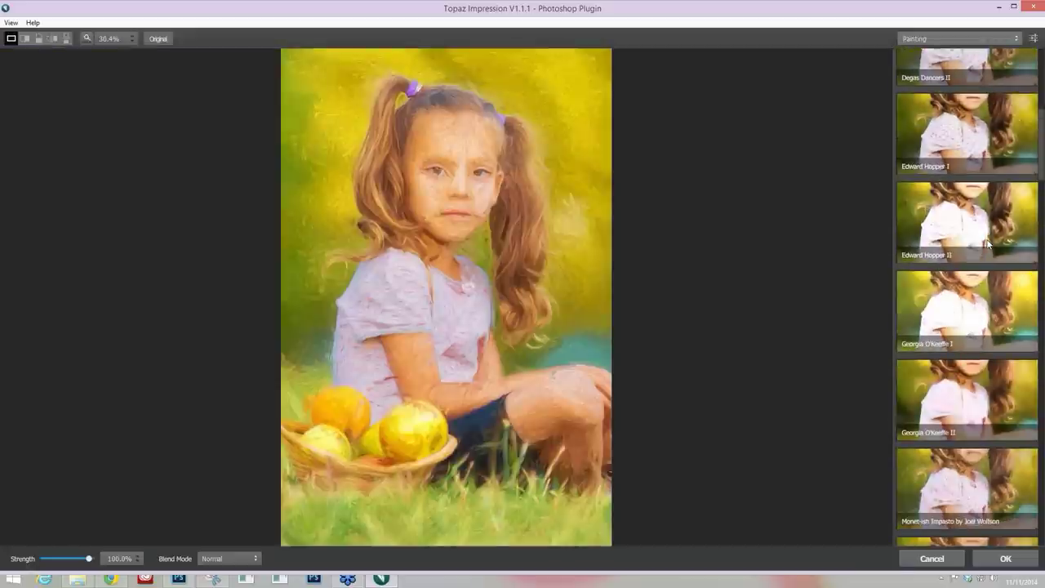
scroll(988, 243, "down", 1)
scroll(988, 243, "down", 2)
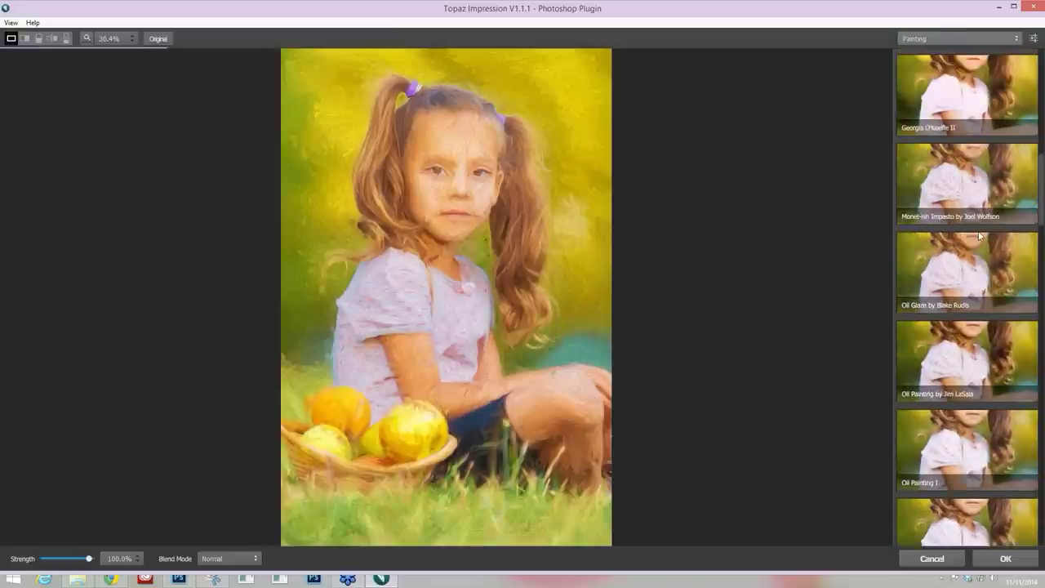
scroll(980, 236, "down", 1)
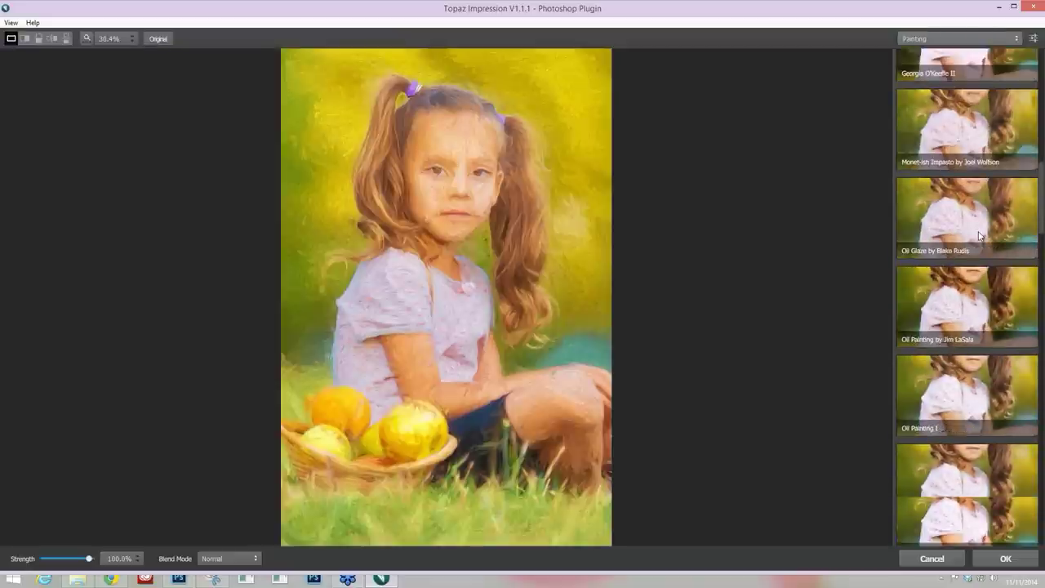
scroll(980, 236, "down", 1)
scroll(980, 236, "down", 3)
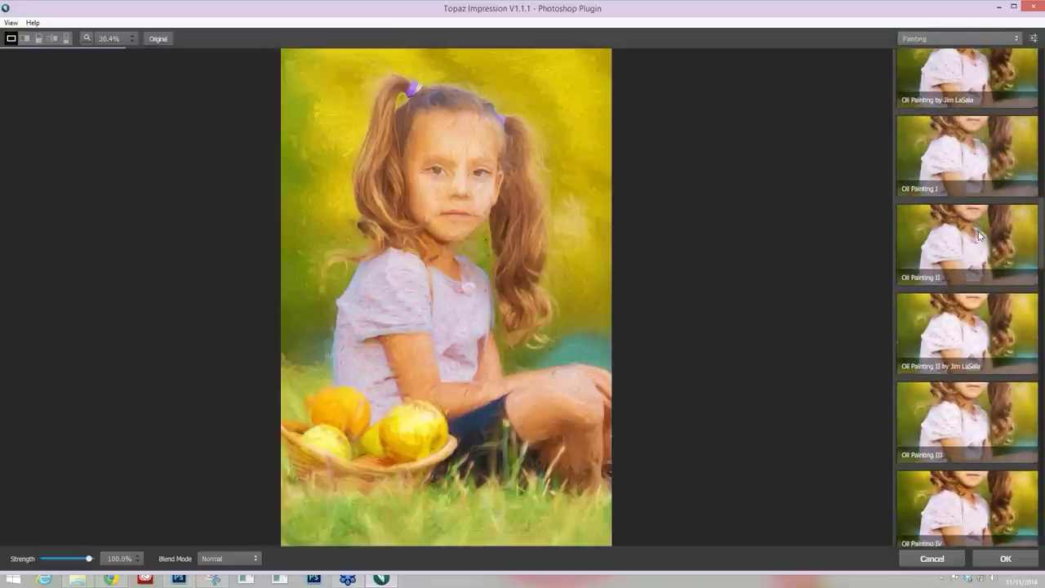
scroll(979, 235, "down", 9)
scroll(978, 232, "down", 6)
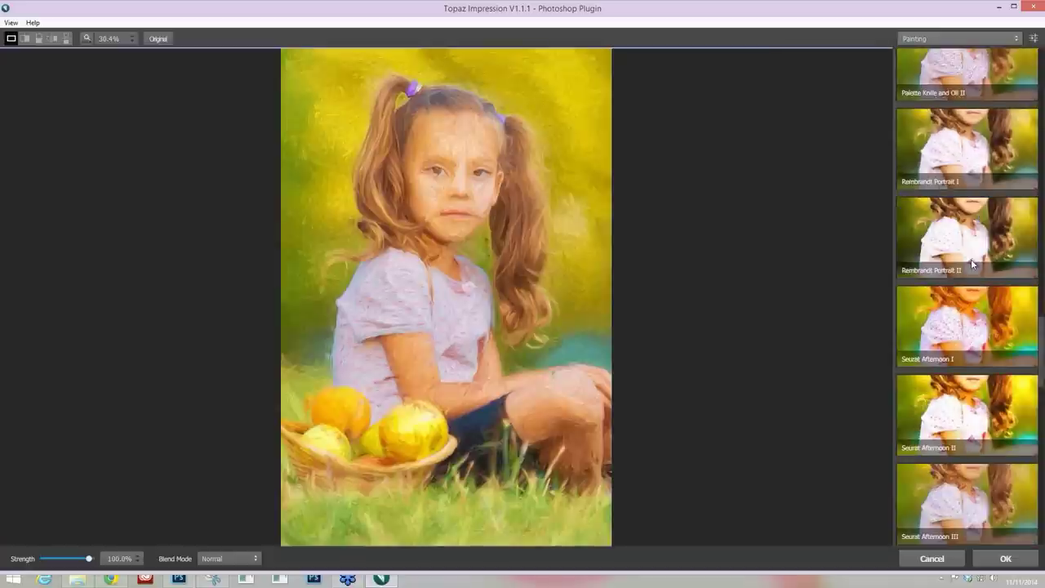
left_click(971, 259)
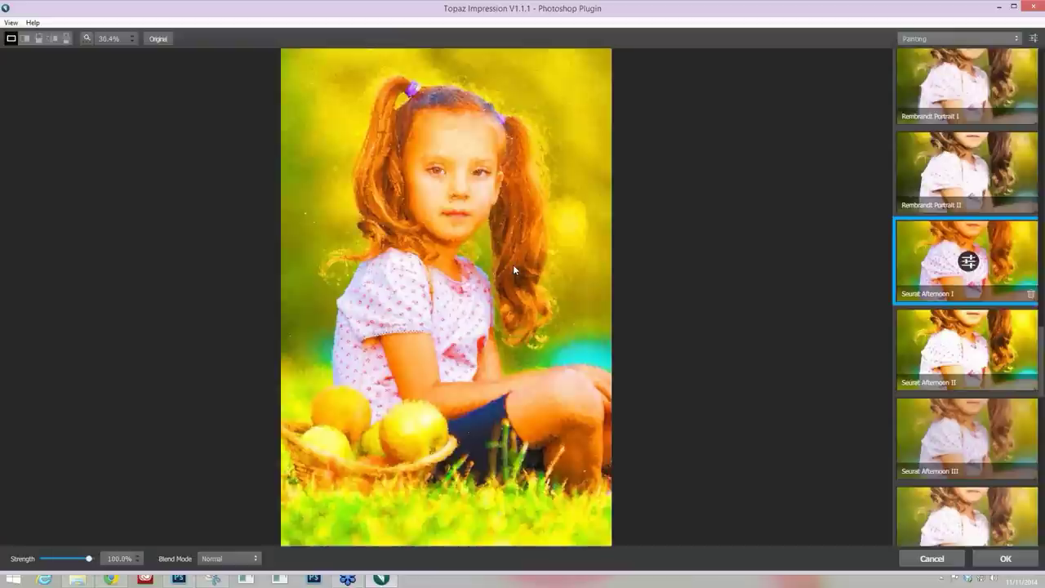
- Compare the Seurat Afternoon I painting with the original and examine the brush strokes on the face and hair up close
left_click(556, 168)
left_click(609, 183)
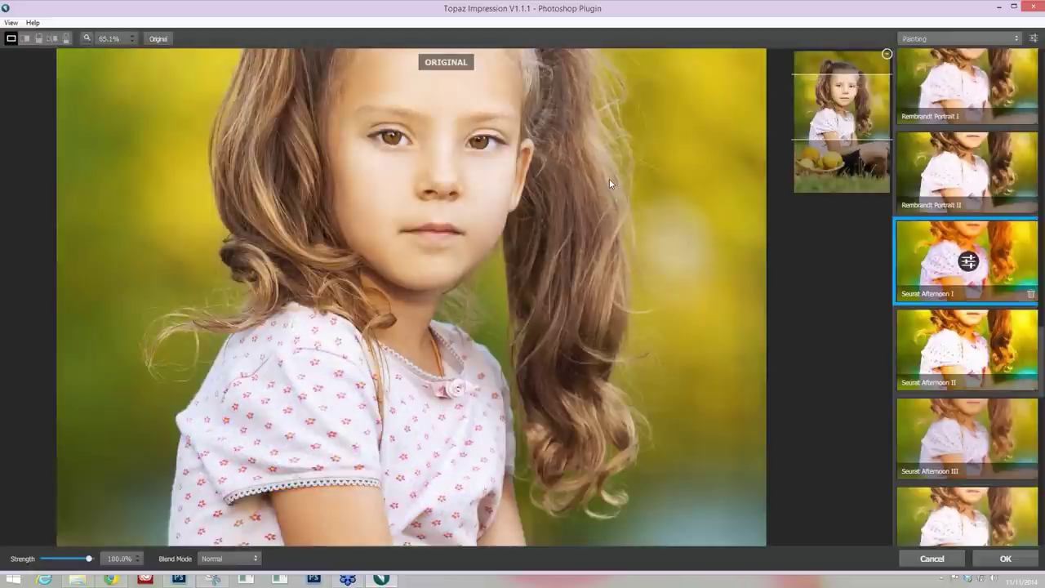
left_click_drag(609, 183, 590, 180)
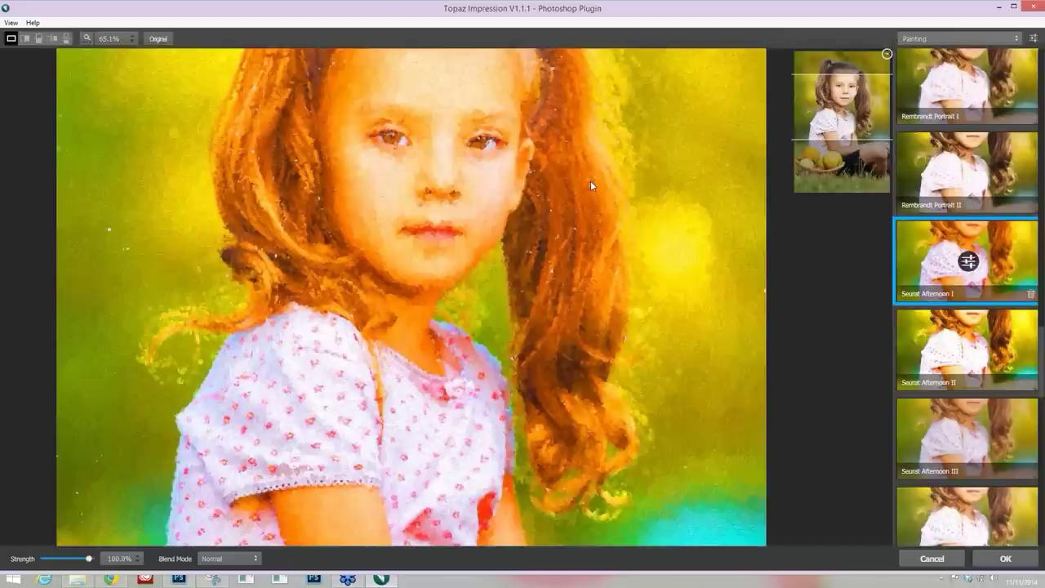
scroll(590, 180, "up", 1)
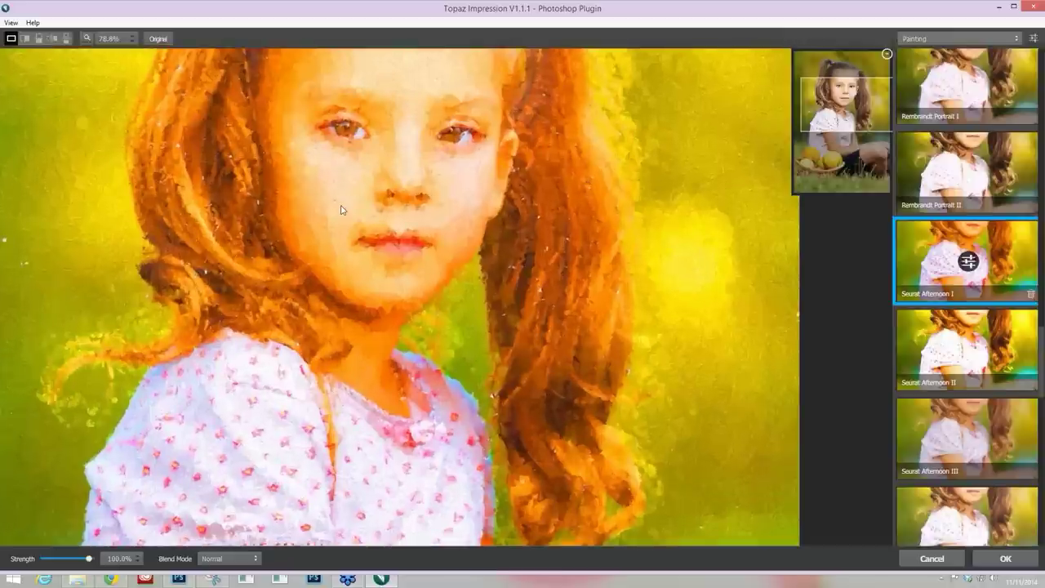
scroll(93, 196, "up", 1)
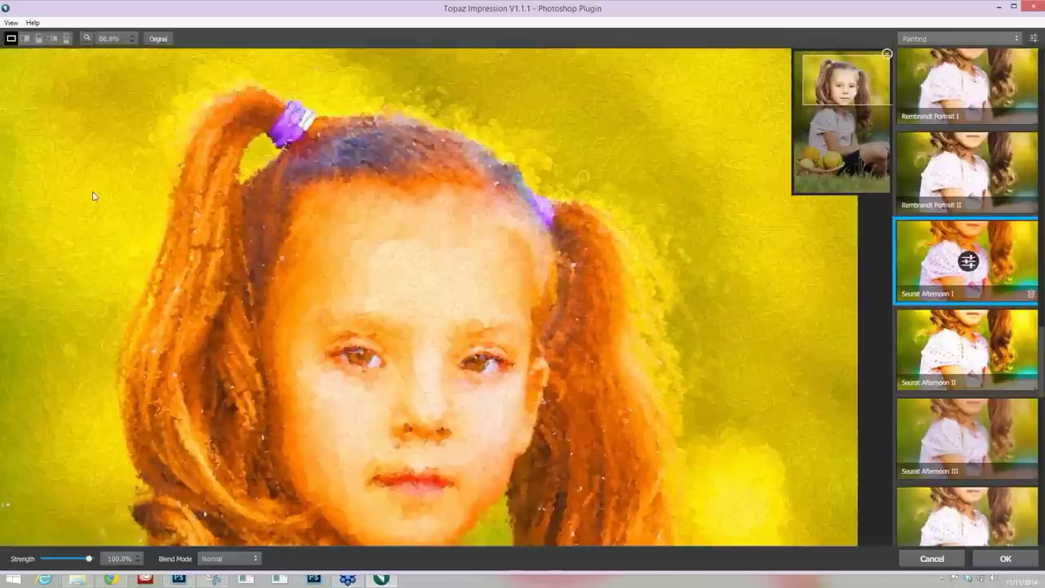
scroll(93, 196, "down", 1)
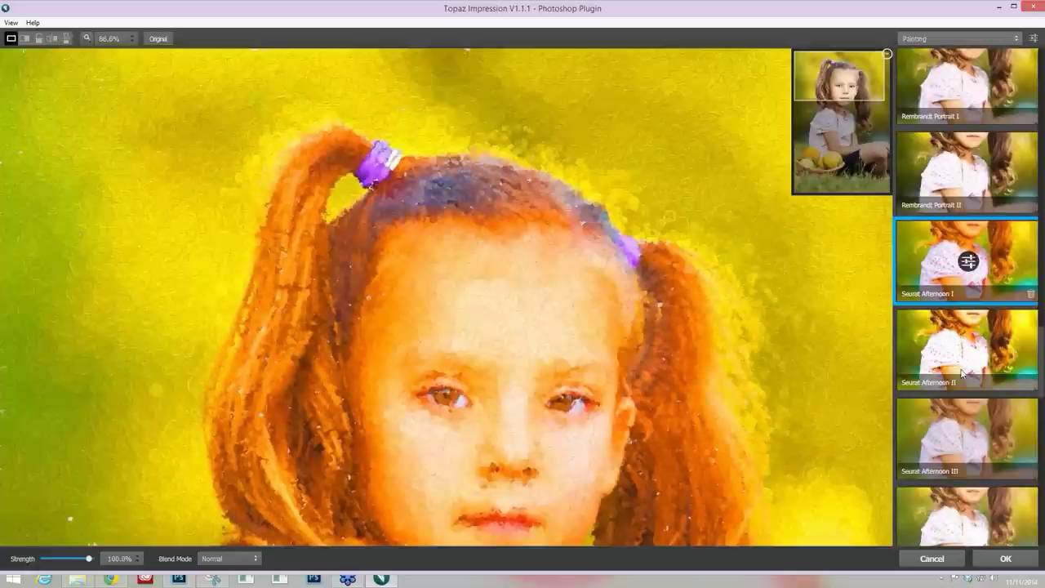
- Try the Seurat Afternoon II, III and IV presets on the photo and check the girl's face up close
left_click(964, 360)
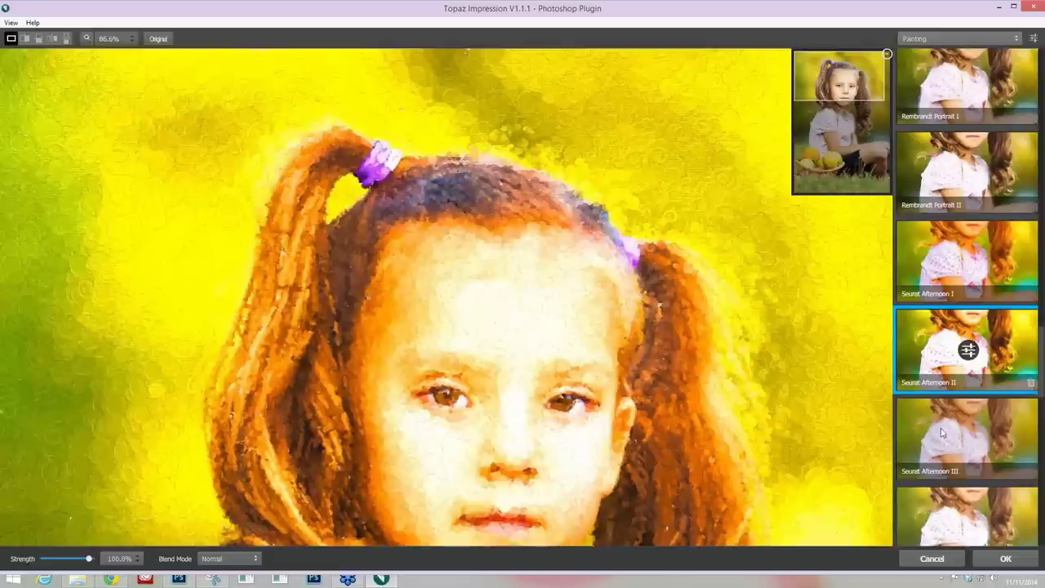
left_click(968, 441)
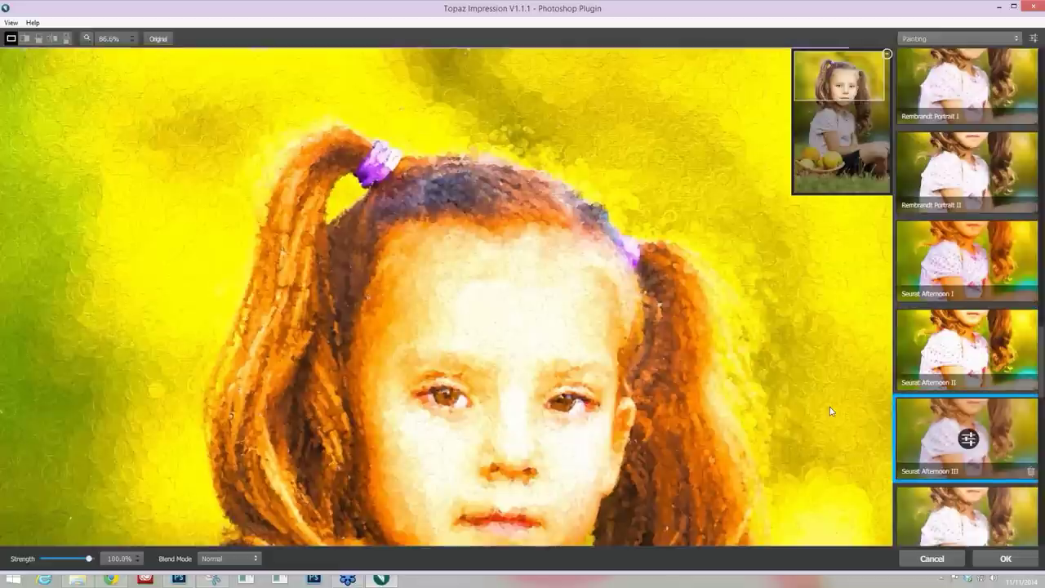
scroll(788, 298, "down", 4)
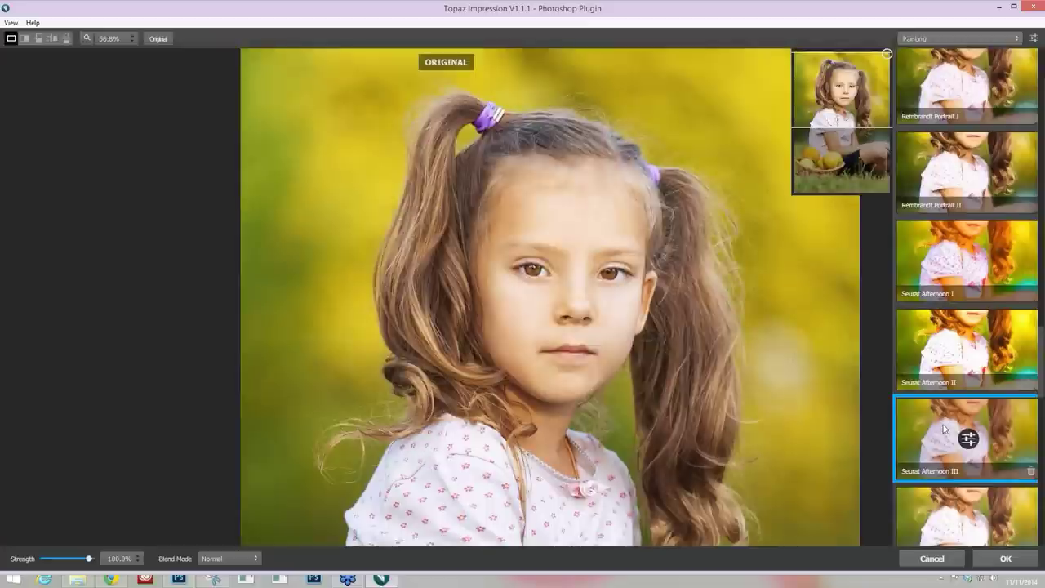
scroll(944, 429, "down", 1)
left_click(915, 472)
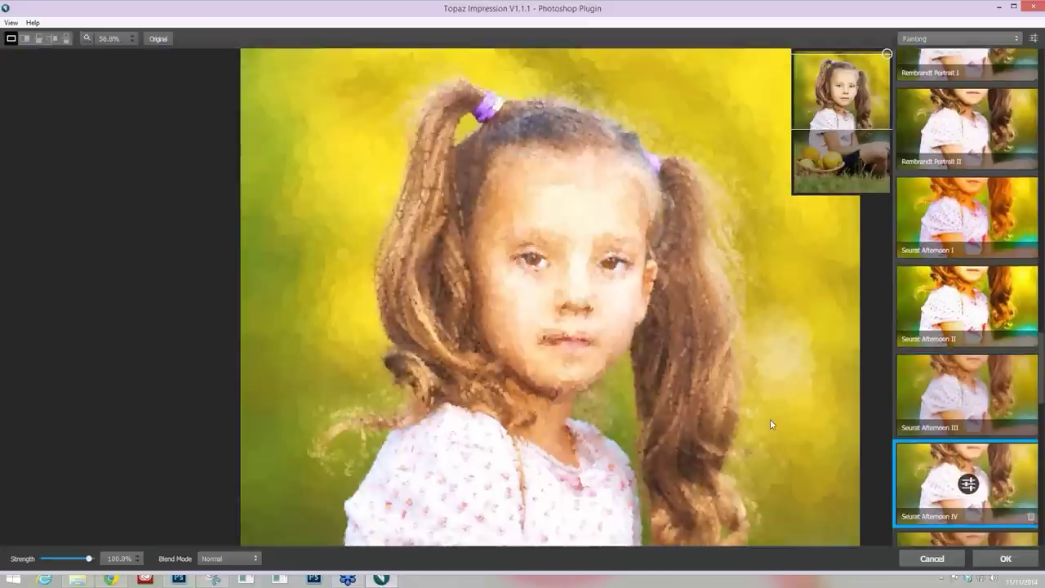
scroll(770, 419, "up", 1)
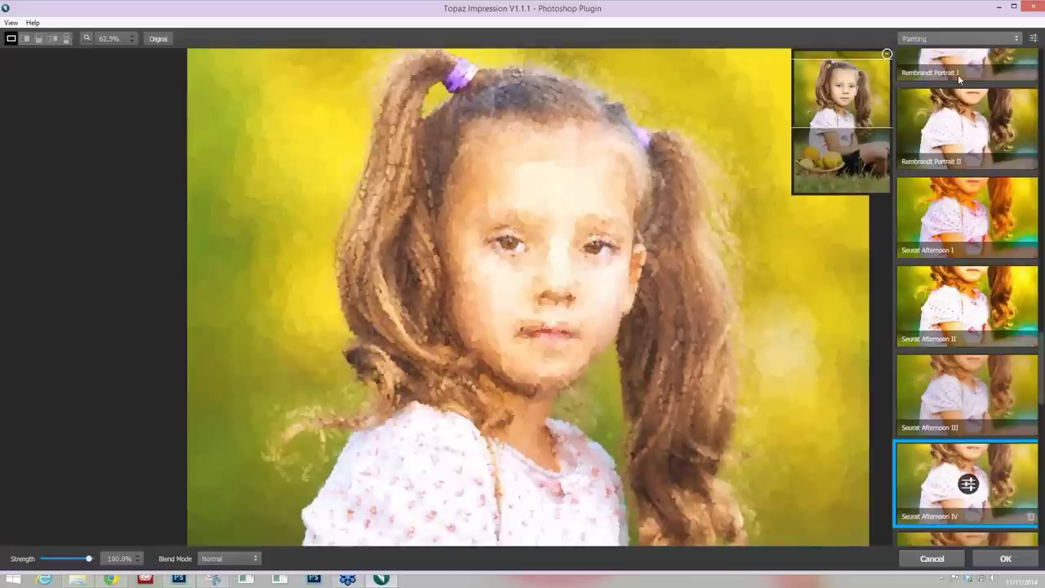
- Switch to the Impressionistic presets and try Pointillism I and Pointillism II on the photo
left_click(959, 38)
left_click(921, 78)
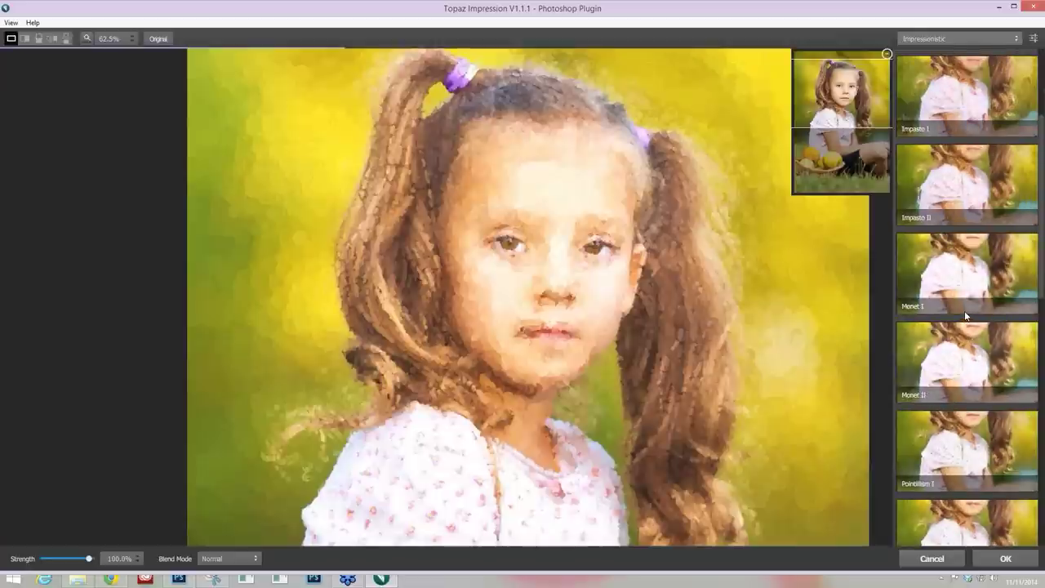
scroll(960, 286, "down", 3)
scroll(956, 260, "down", 1)
left_click(997, 310)
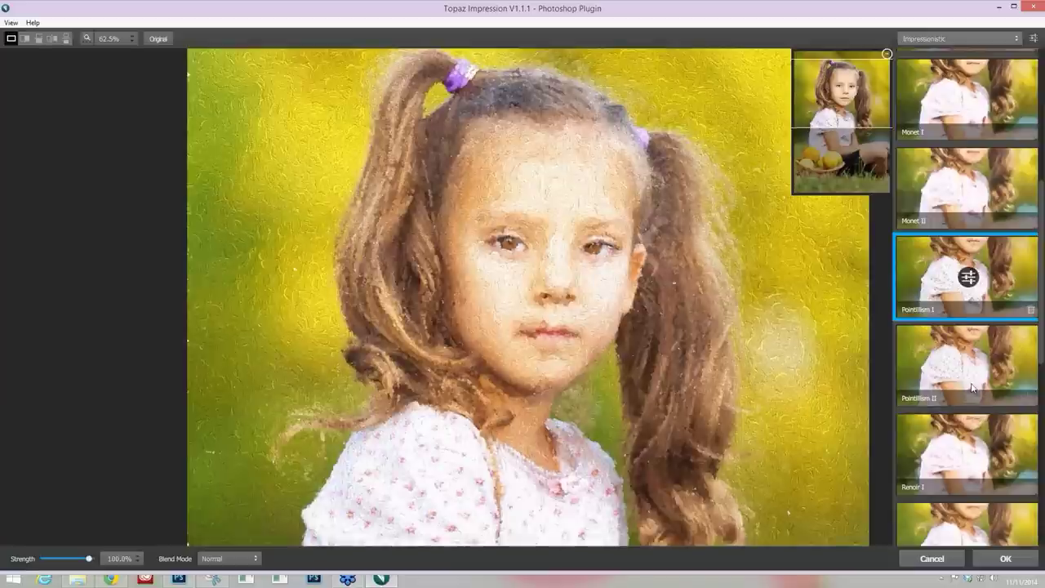
left_click(973, 378)
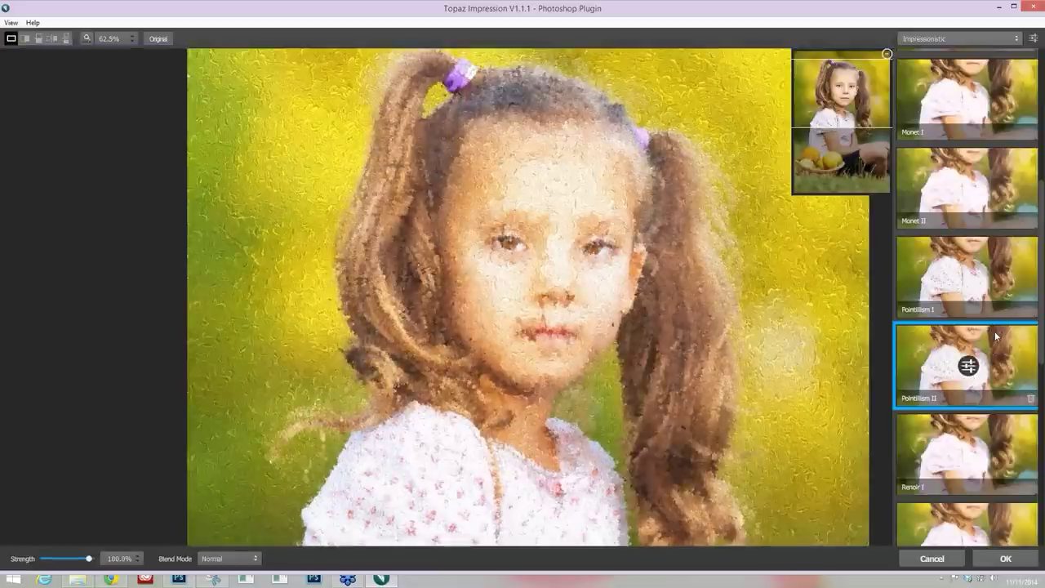
scroll(996, 335, "down", 1)
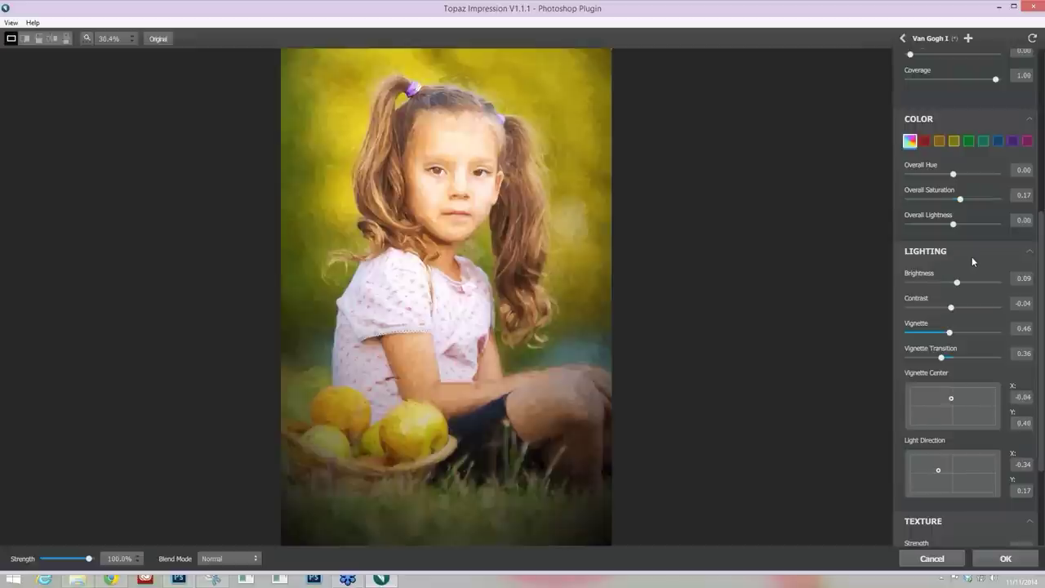
- Collapse the Color, Lighting and Texture sections of the Van Gogh I preset's settings
left_click(1029, 119)
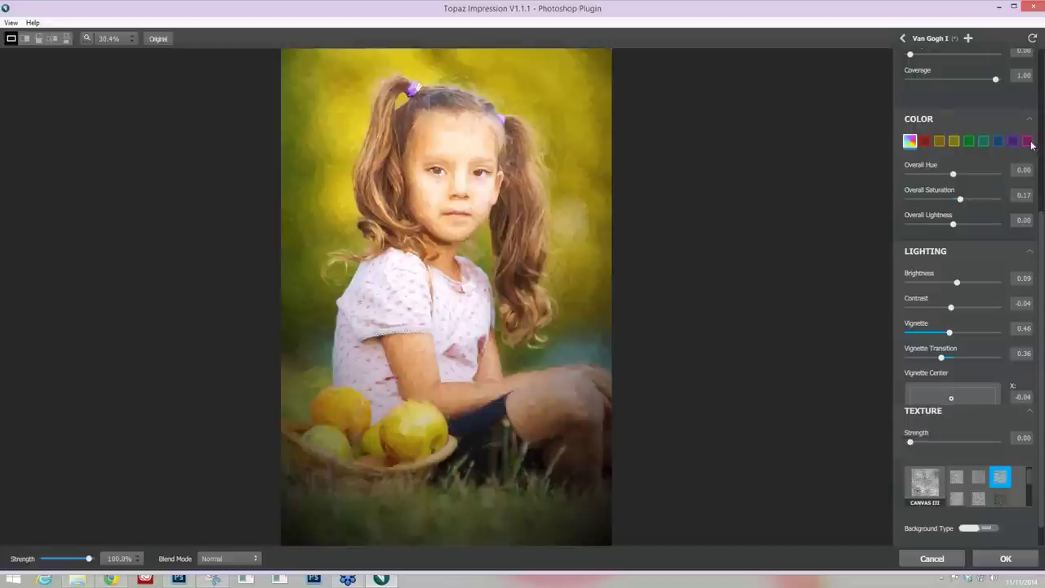
left_click(1029, 140)
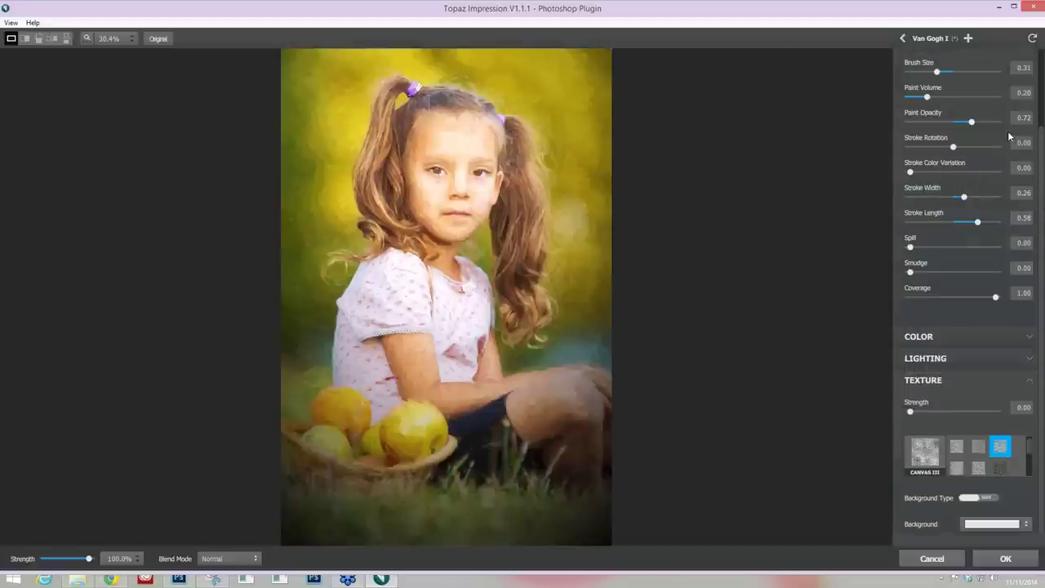
left_click(1029, 380)
left_click(1031, 62)
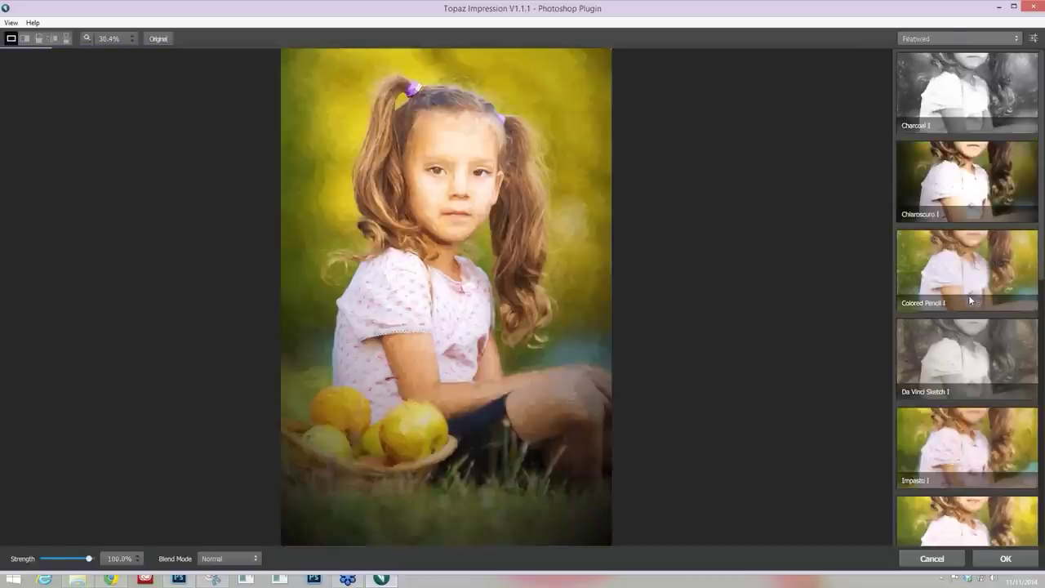
- Apply the Turner Sunset II preset from the Featured collection and open its adjustment settings
scroll(970, 301, "down", 4)
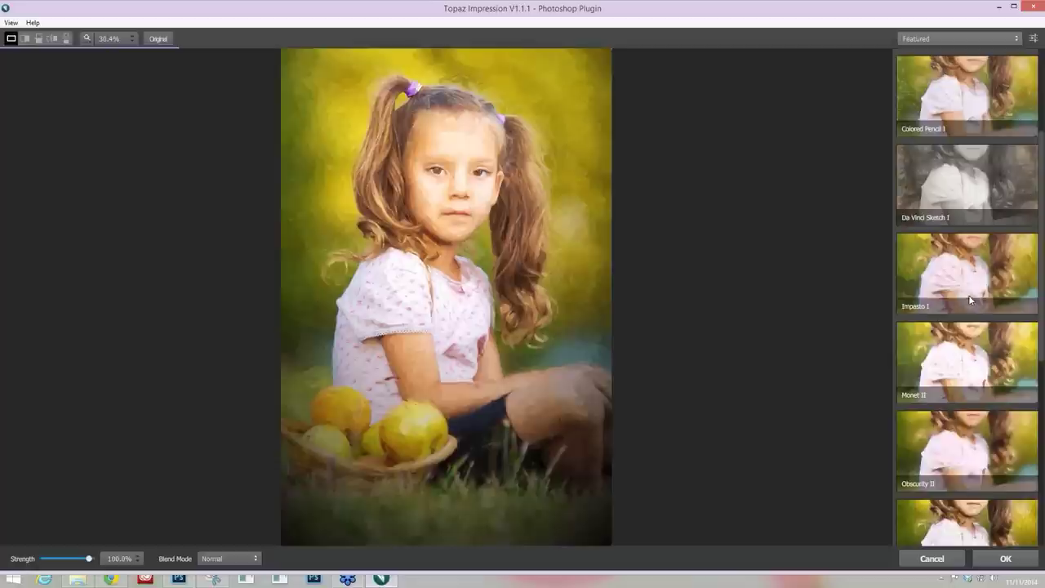
scroll(970, 301, "down", 2)
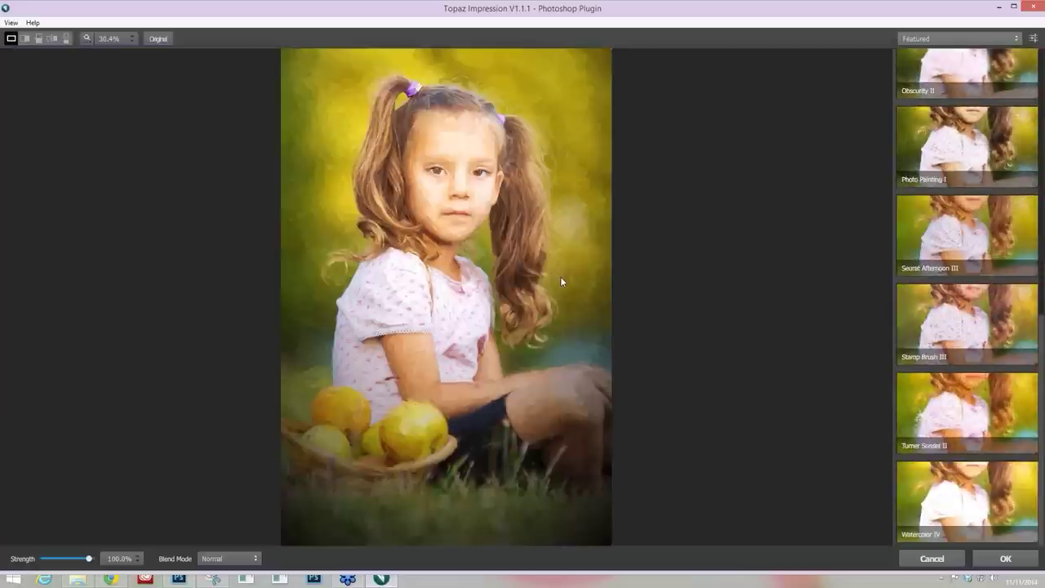
left_click(957, 405)
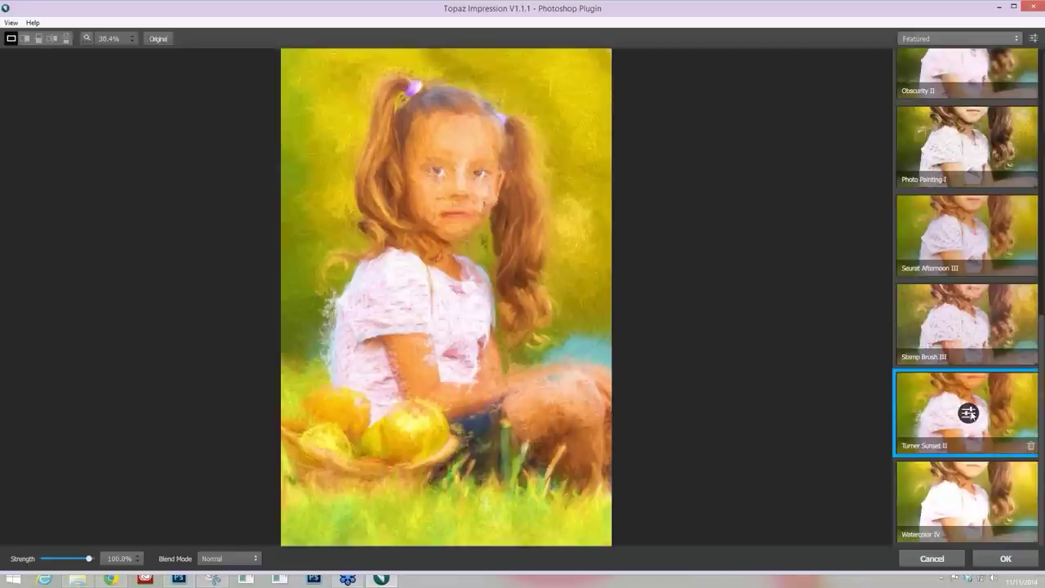
left_click(969, 413)
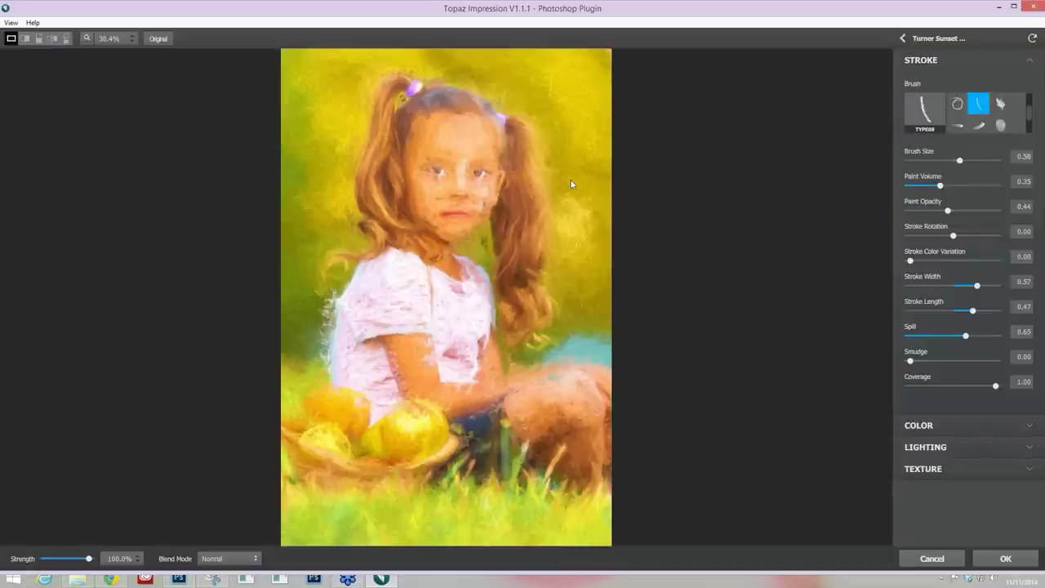
- Try Spill values from 0.04 to 0.47 for the Turner Sunset II preset and settle on 0.36
scroll(570, 179, "up", 3)
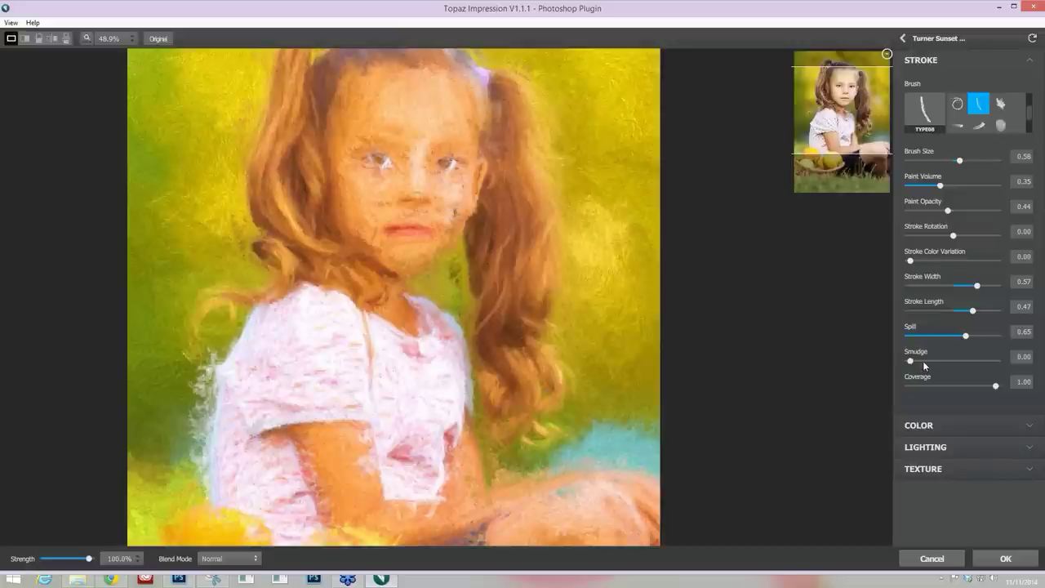
left_click_drag(966, 336, 945, 340)
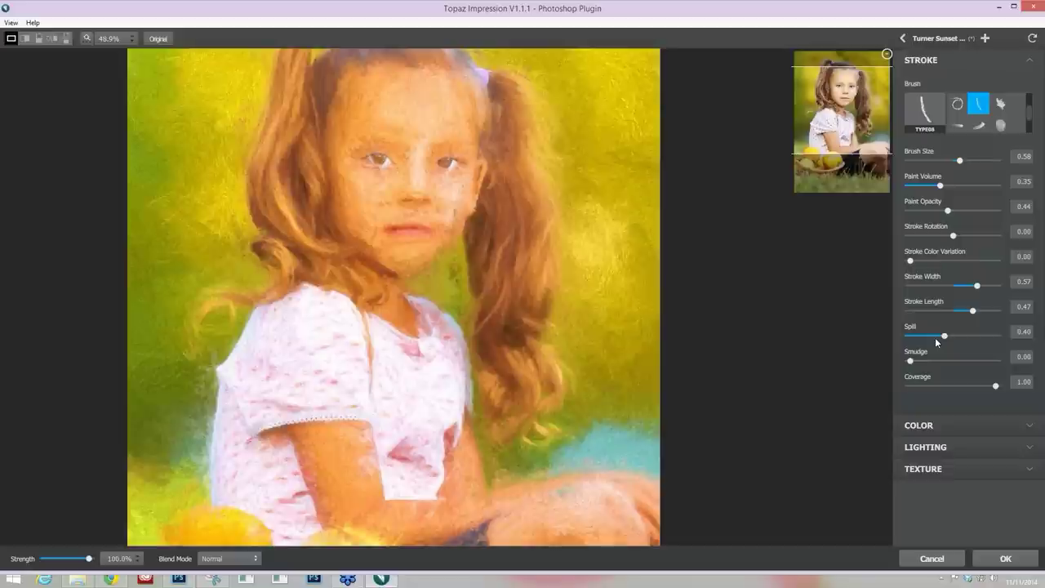
left_click(936, 336)
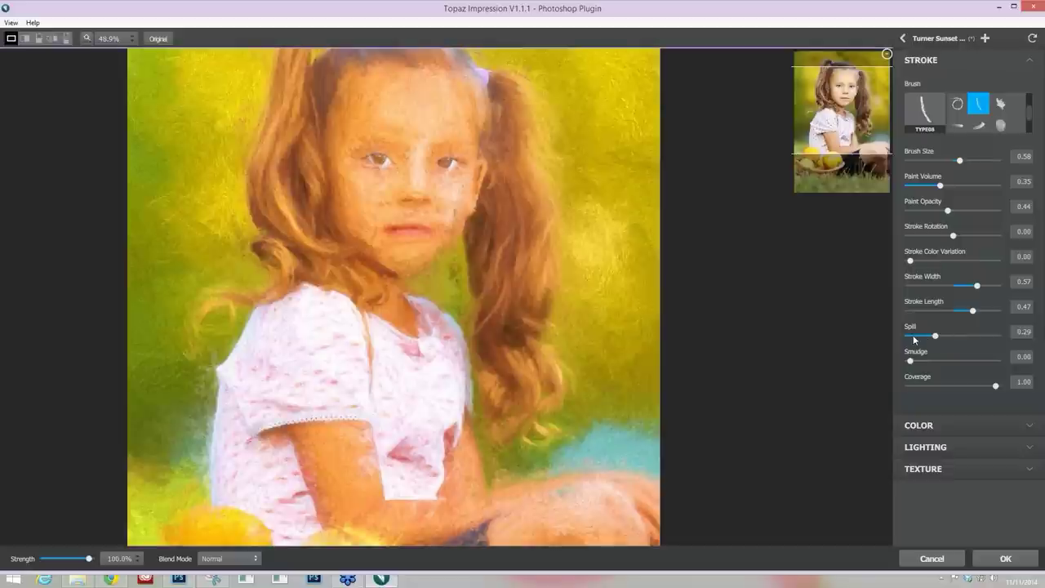
left_click(913, 334)
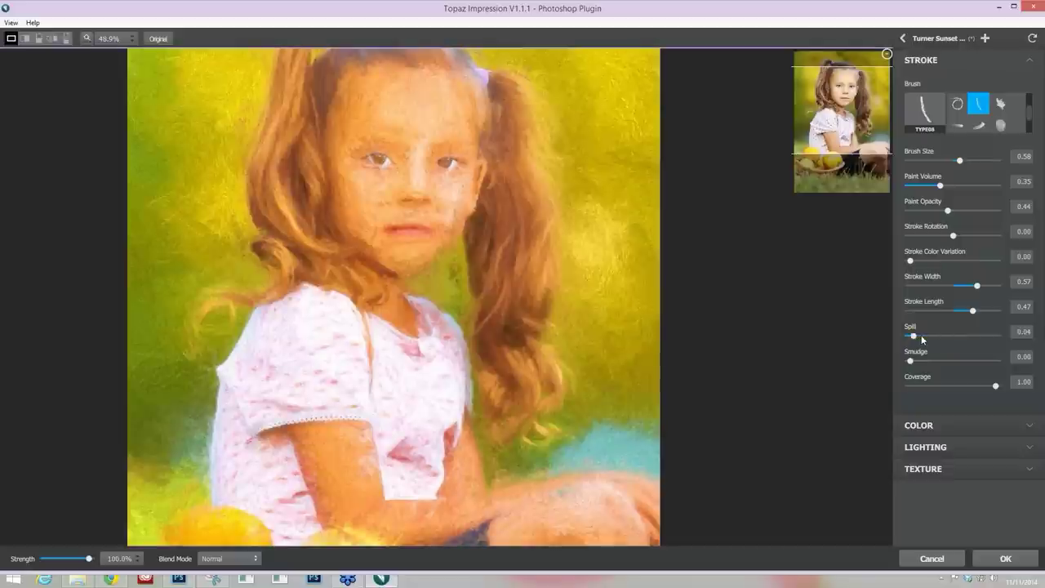
left_click(939, 335)
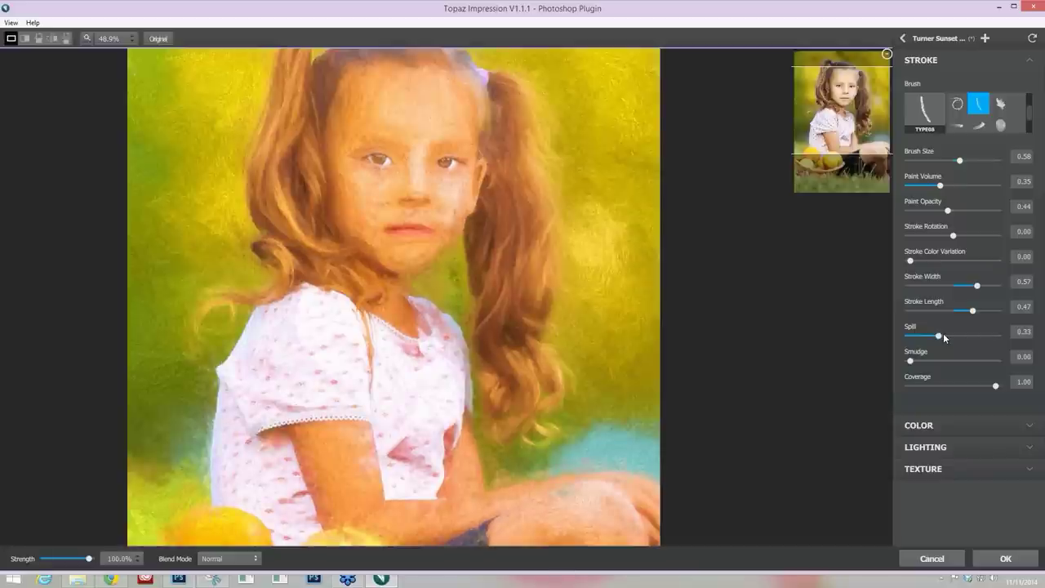
left_click_drag(945, 336, 951, 338)
left_click(950, 336)
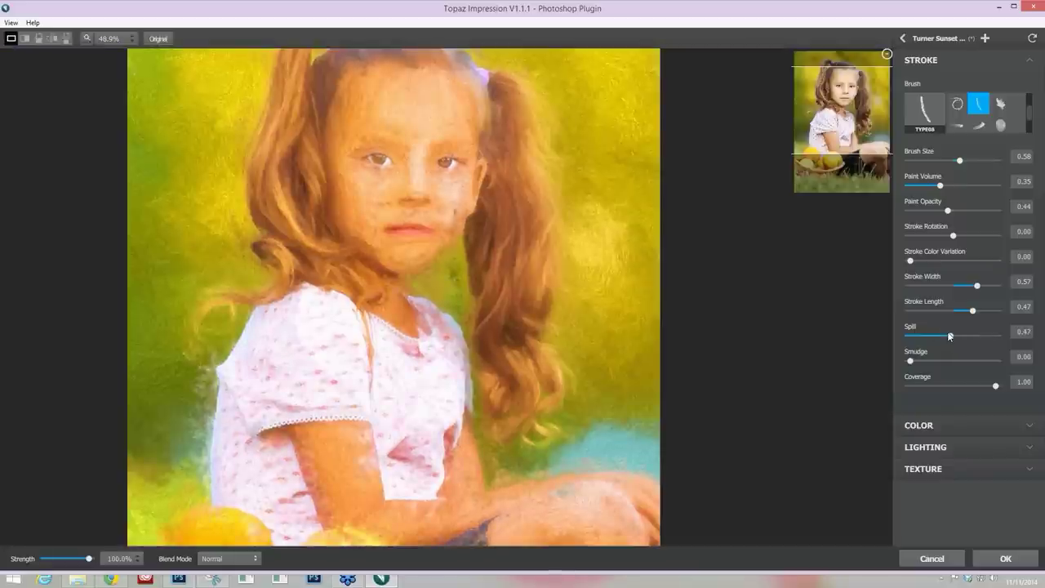
left_click_drag(950, 336, 940, 336)
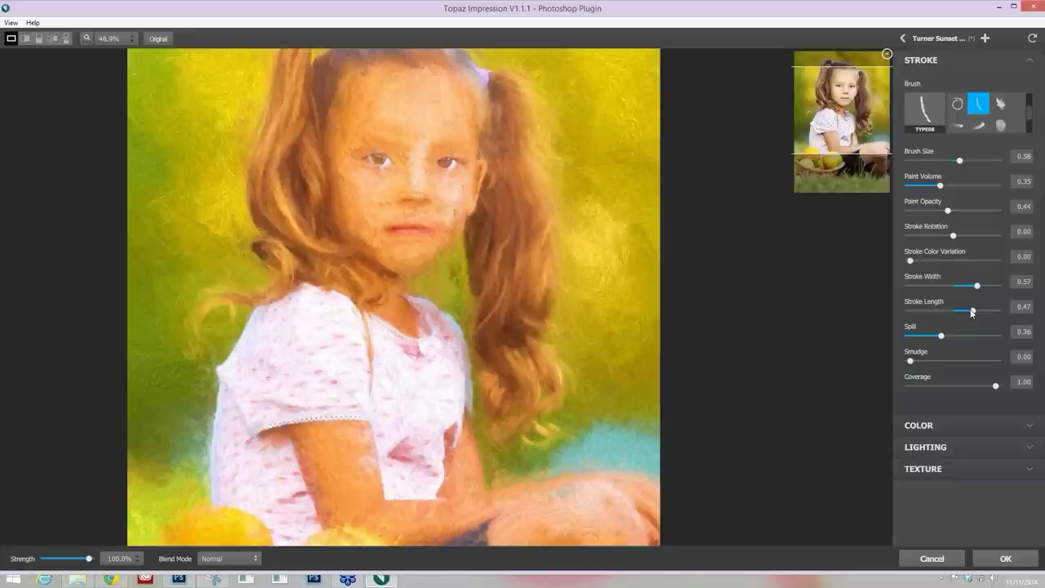
- Shorten the Stroke Length to 0.22 and compare the painted result with the original photo
left_click_drag(972, 312, 961, 314)
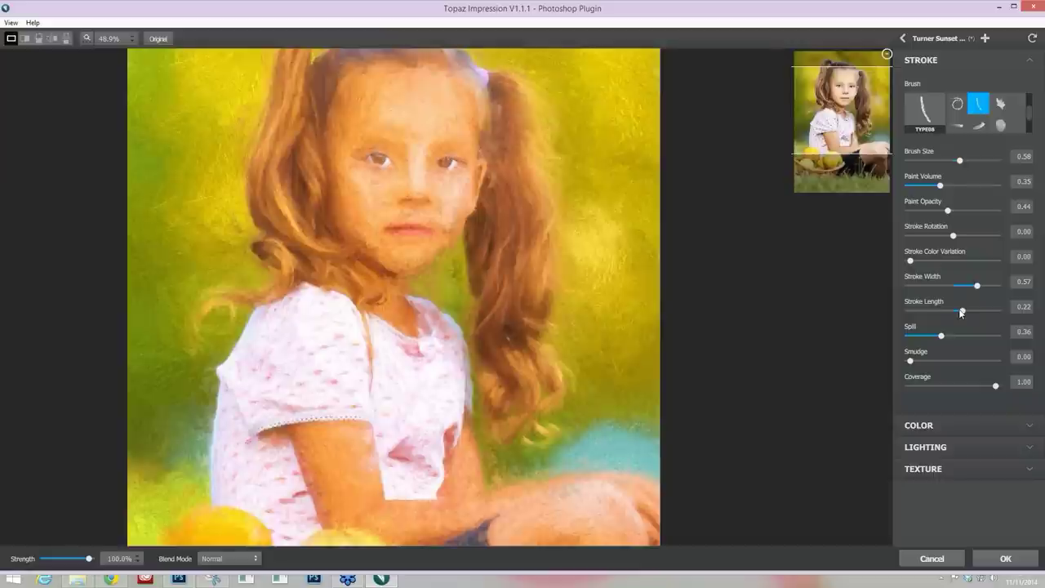
left_click_drag(962, 312, 962, 311)
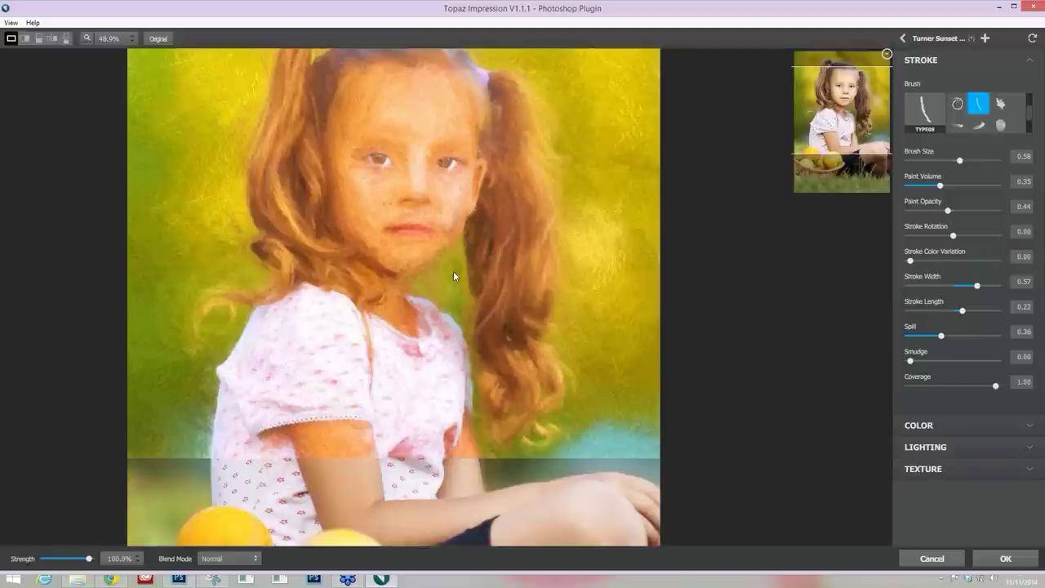
left_click_drag(453, 271, 468, 240)
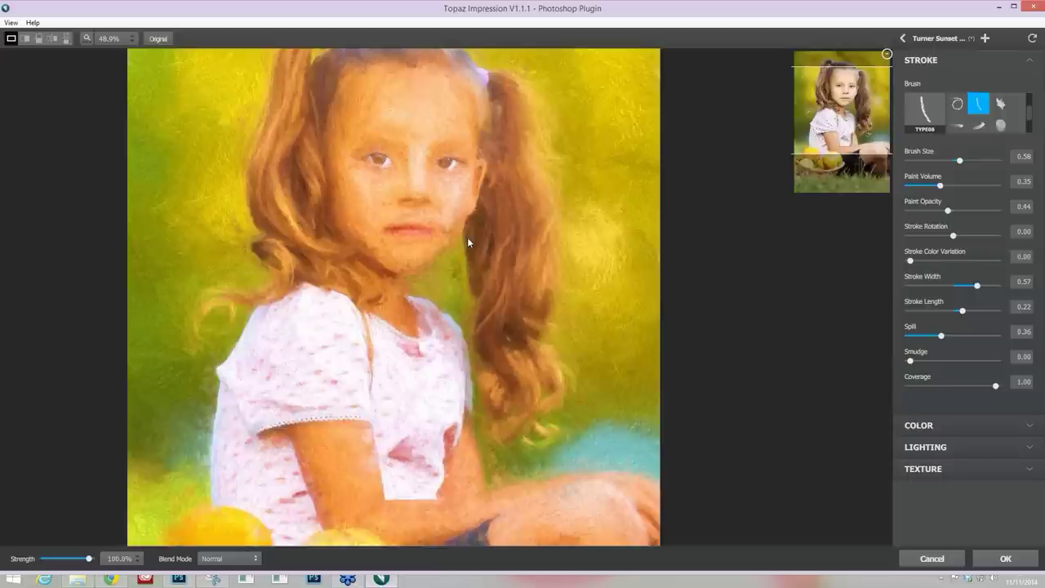
left_click(467, 237)
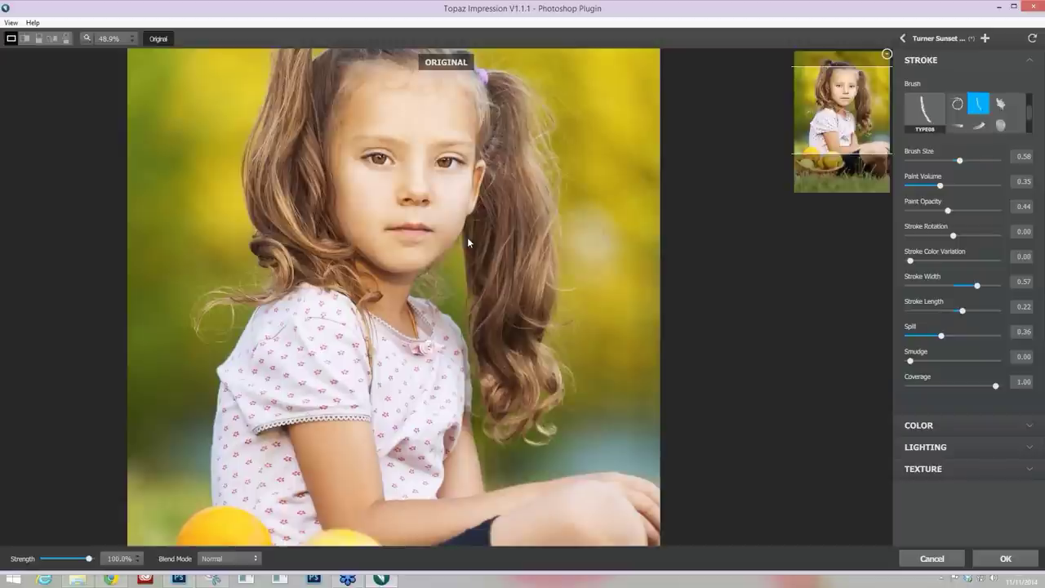
left_click(468, 239)
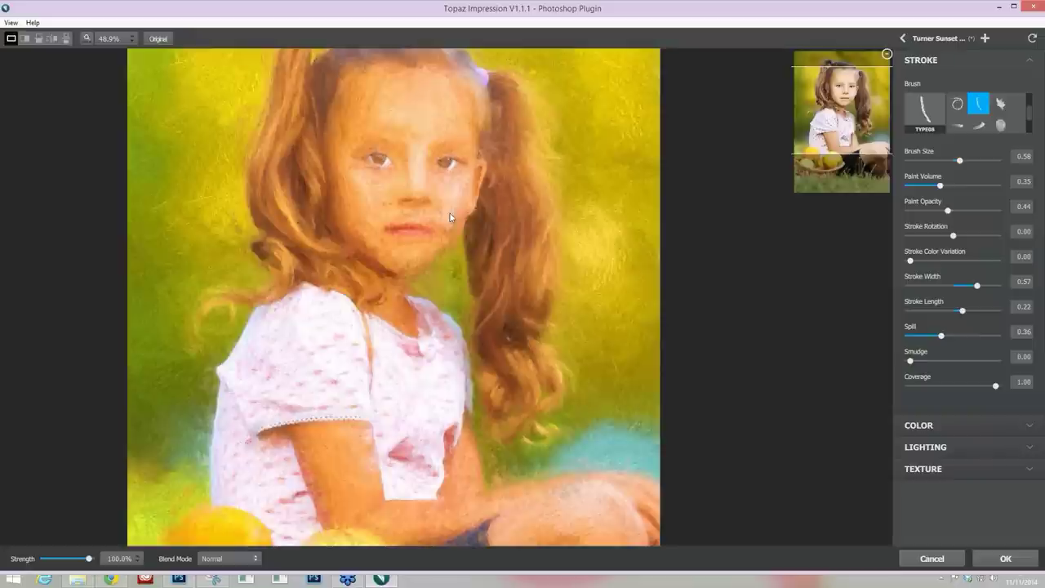
left_click(450, 217)
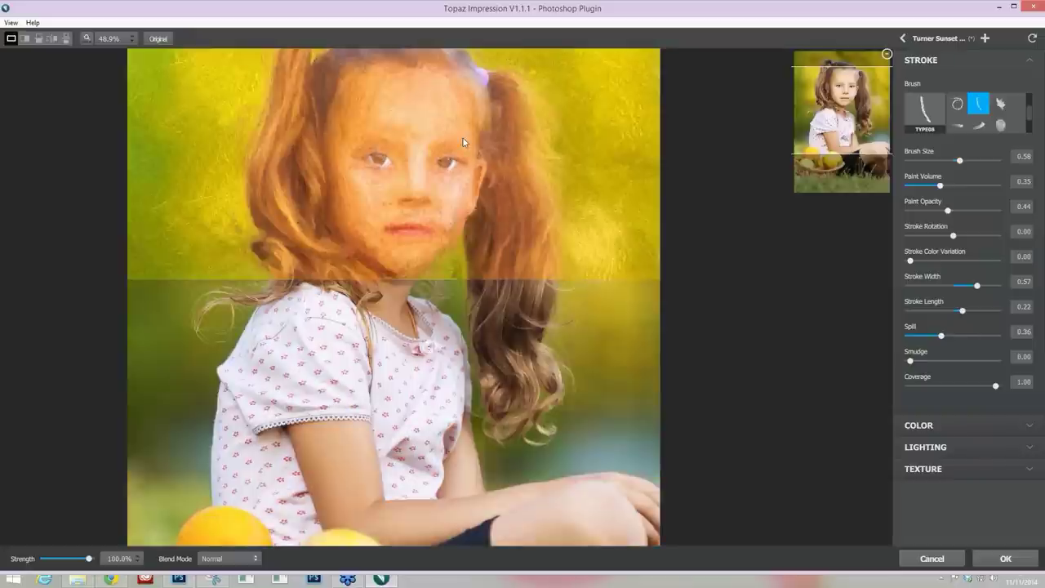
left_click(446, 235)
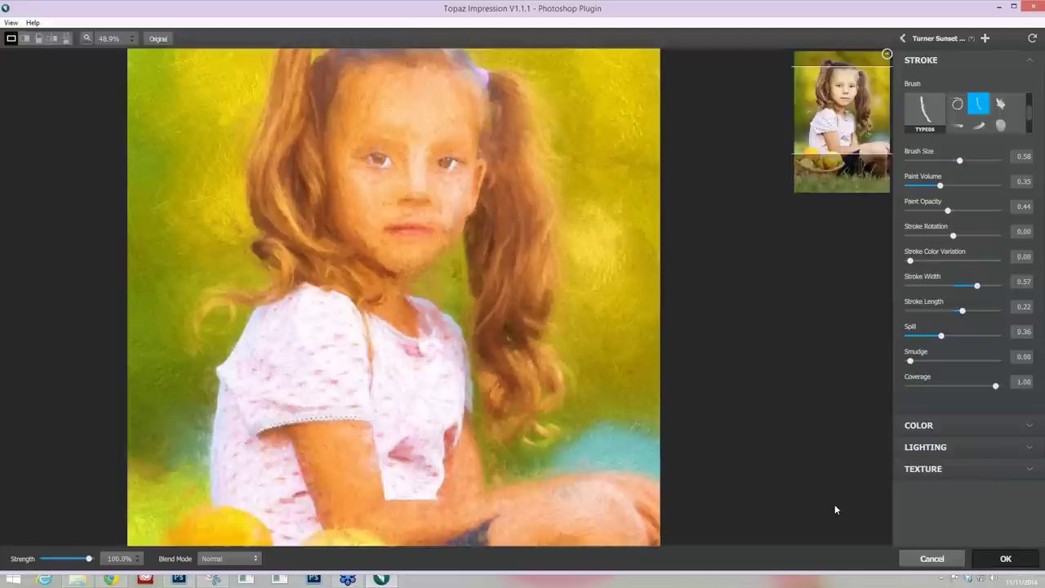
- Apply the Impression effect to the Background copy 2 layer and add a reveal-all layer mask to it
key("Escape")
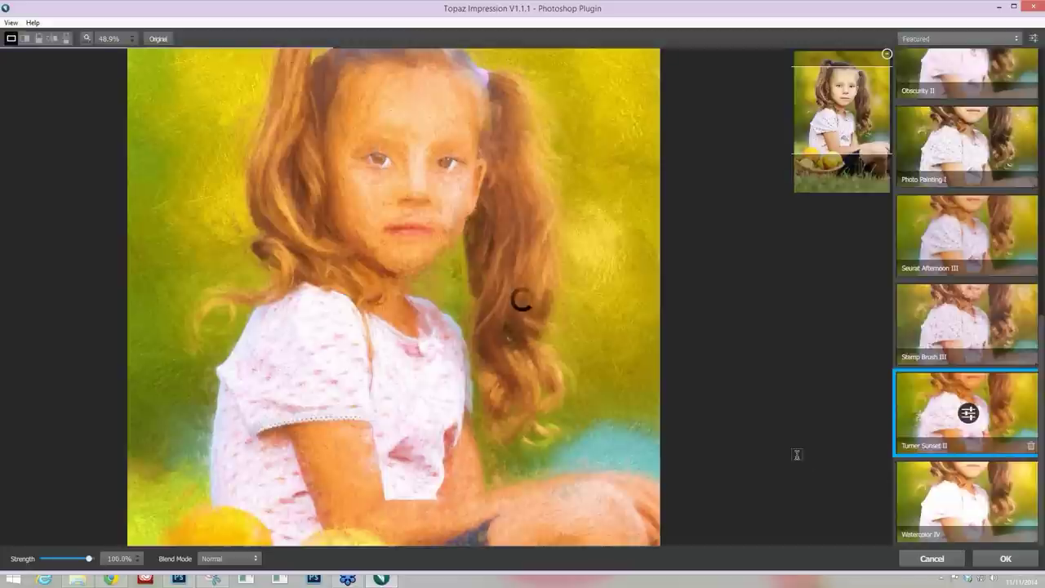
key("Return")
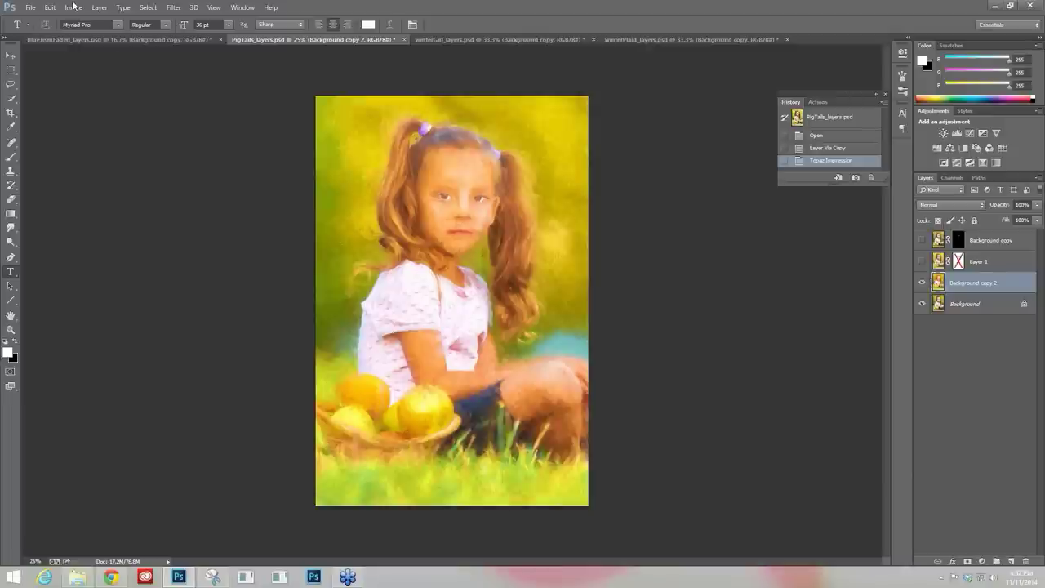
left_click(97, 8)
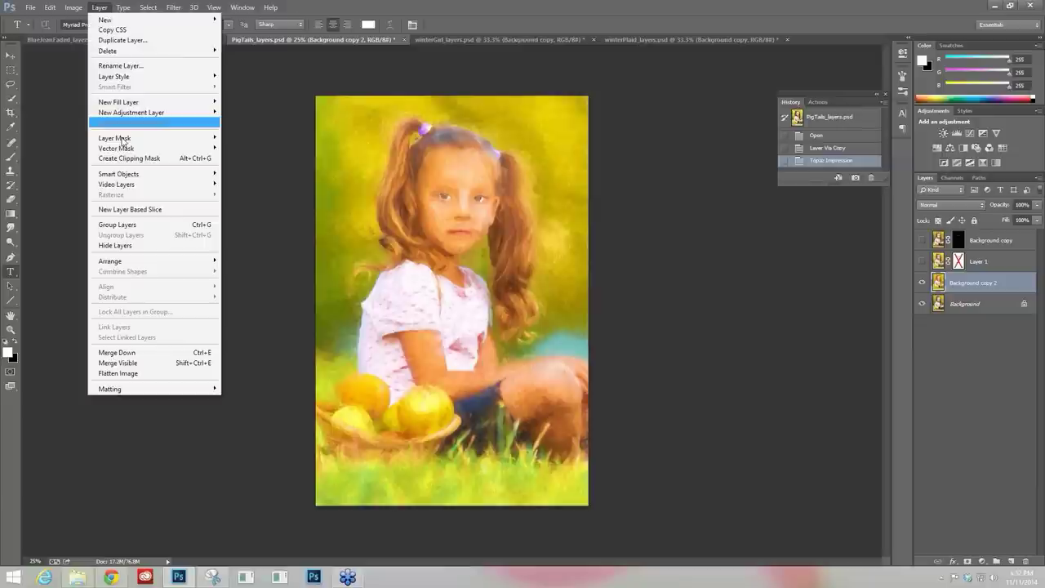
mouse_move(131, 139)
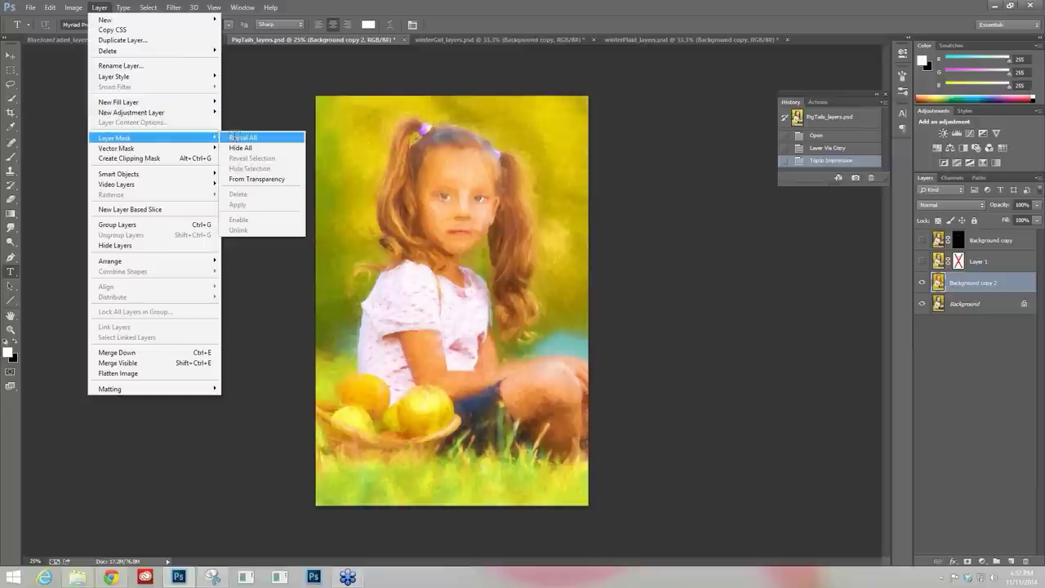
left_click(234, 136)
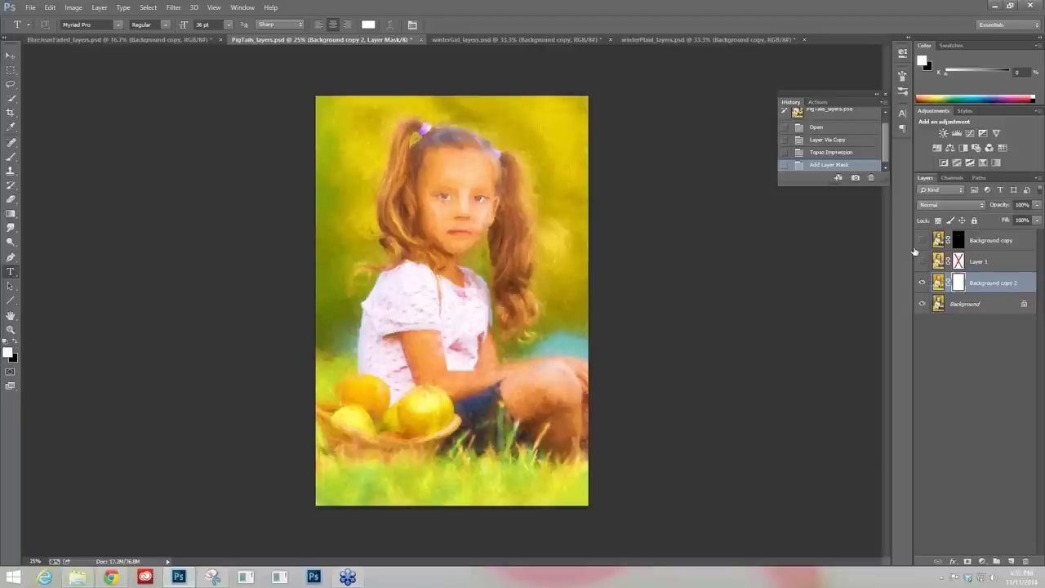
- Set up a soft black Brush with 0% hardness and 15% opacity for painting on the mask
left_click(16, 346)
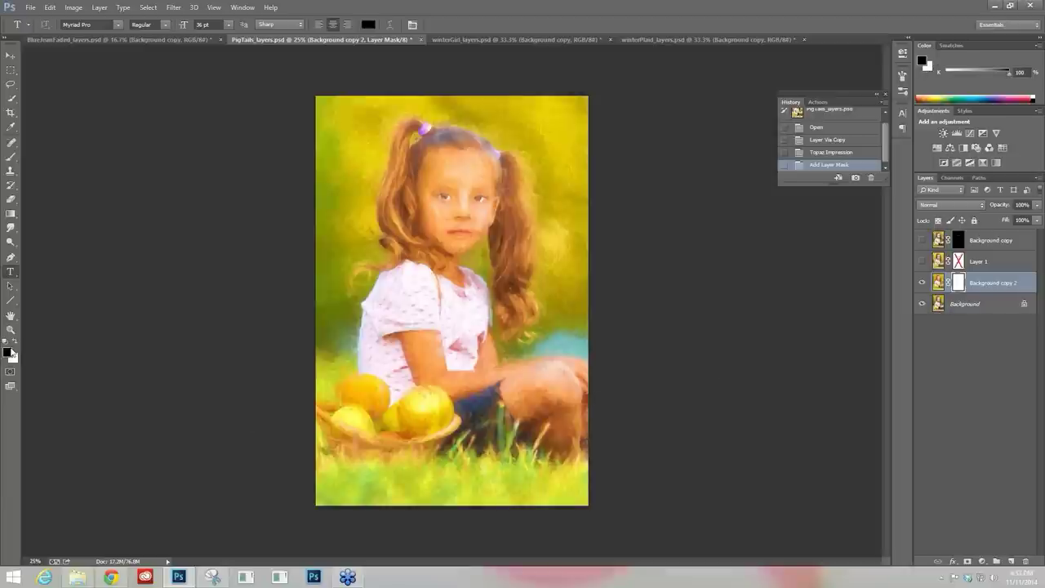
left_click(10, 159)
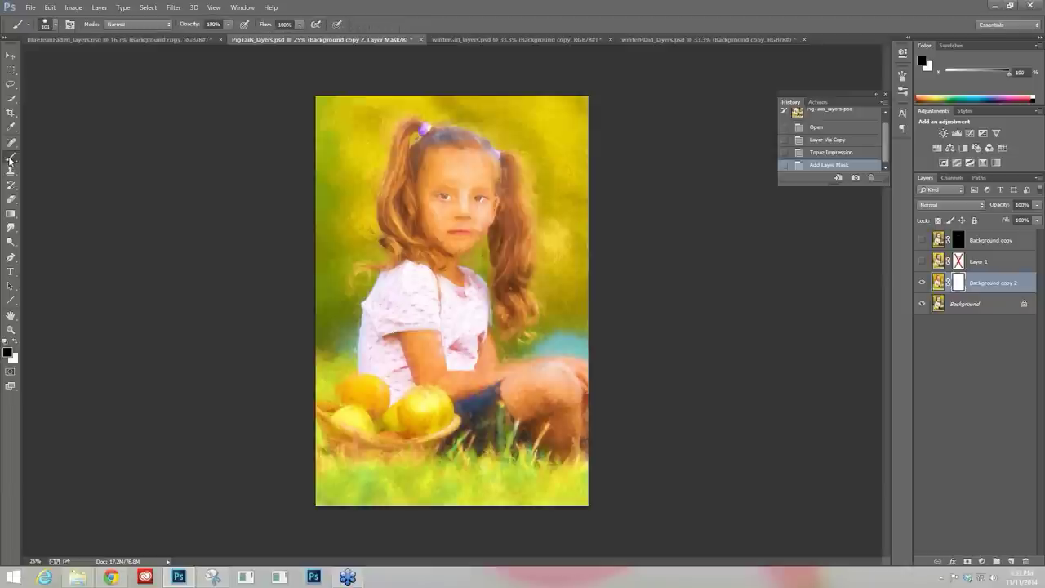
left_click(54, 25)
left_click_drag(122, 85, 49, 87)
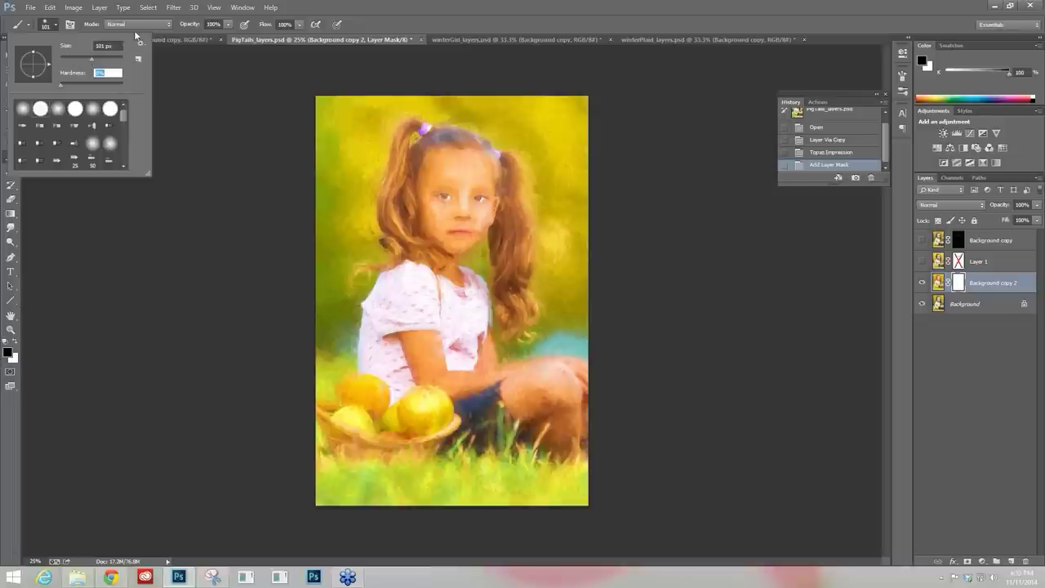
mouse_move(230, 25)
left_mouse_down()
mouse_move(227, 36)
mouse_move(185, 39)
left_mouse_up()
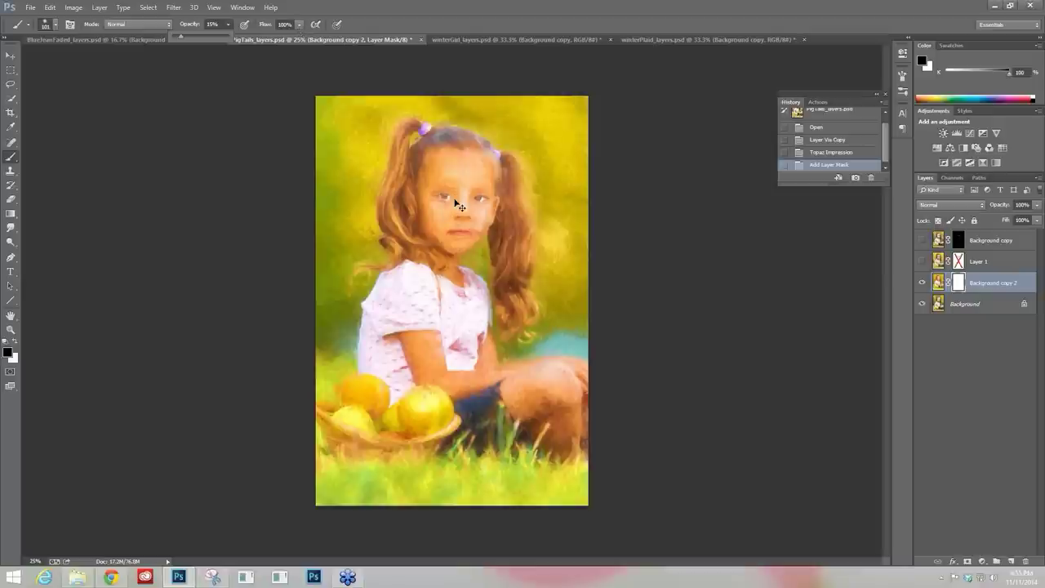
- Paint on the mask over the girl's eyes and lips with a 40 px brush to restore original detail
key("ctrl+plus")
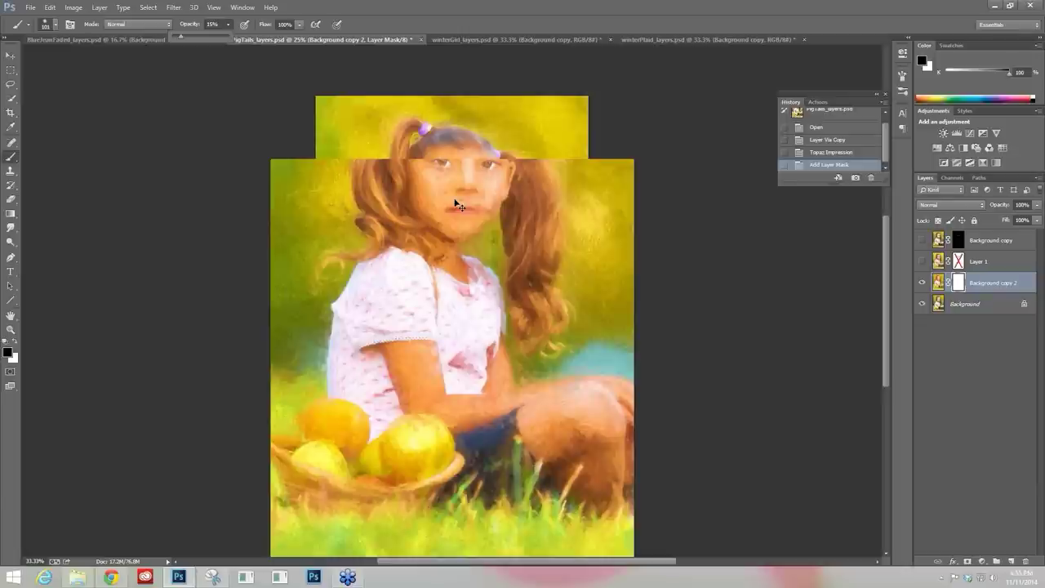
key("ctrl+plus")
key("ctrl+plus")
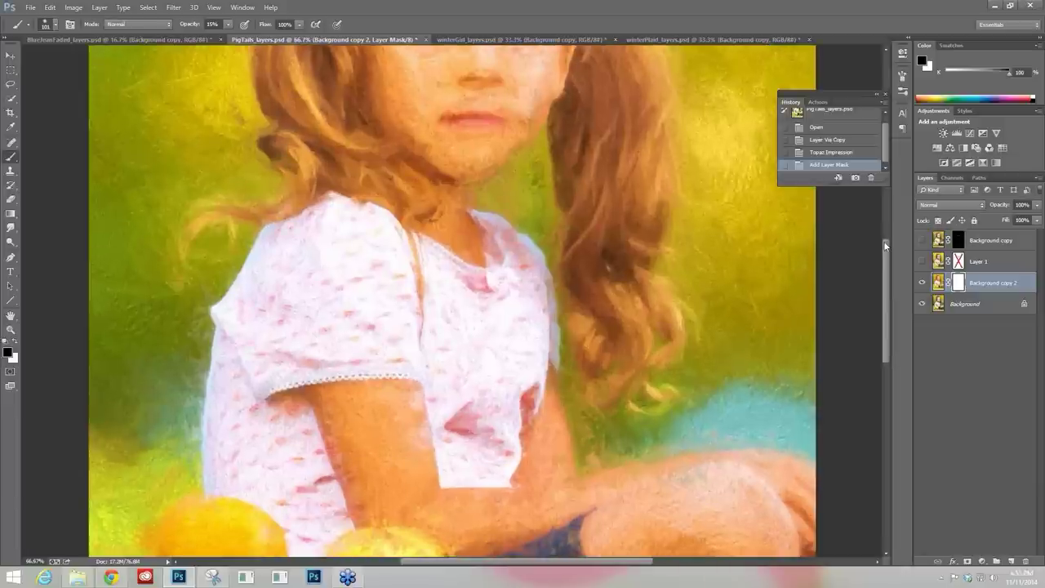
left_click_drag(886, 245, 886, 195)
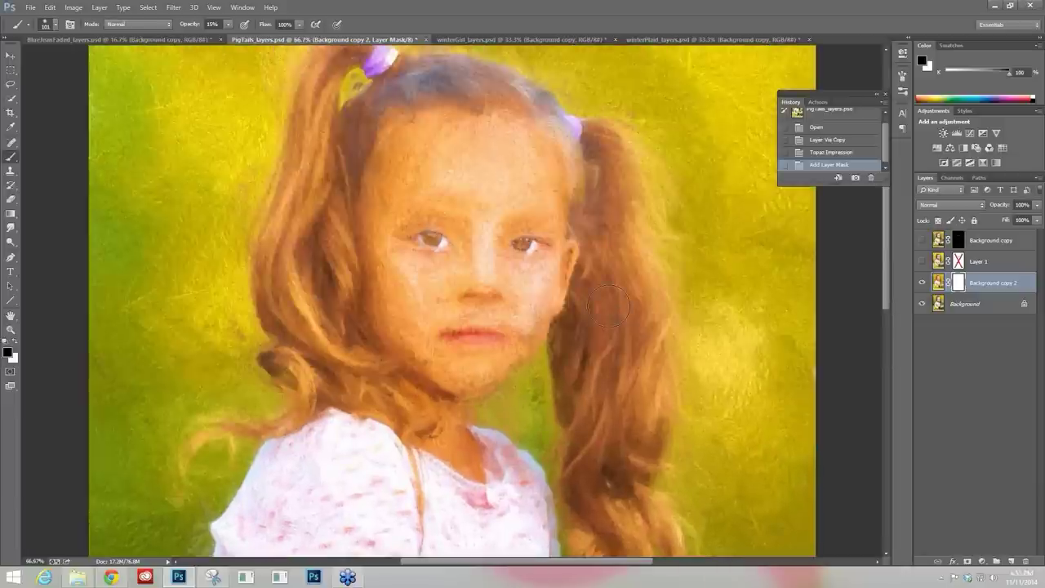
key("ctrl+plus")
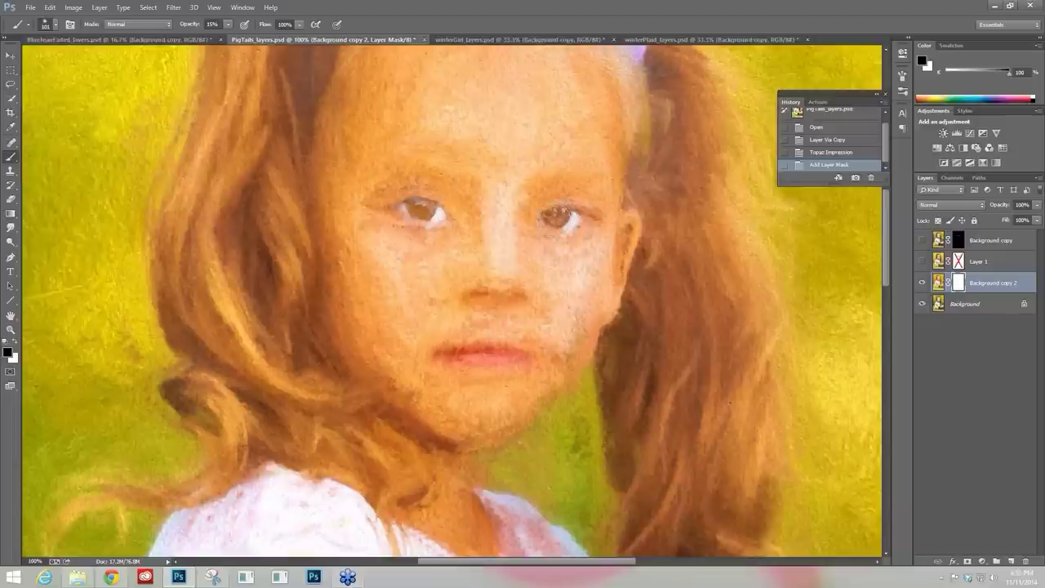
key("bracketleft")
key("bracketleft")
key("bracketleft")
key("bracketleft")
key("bracketleft")
key("bracketleft")
mouse_move(418, 204)
left_mouse_down()
mouse_move(391, 210)
mouse_move(419, 209)
left_mouse_up()
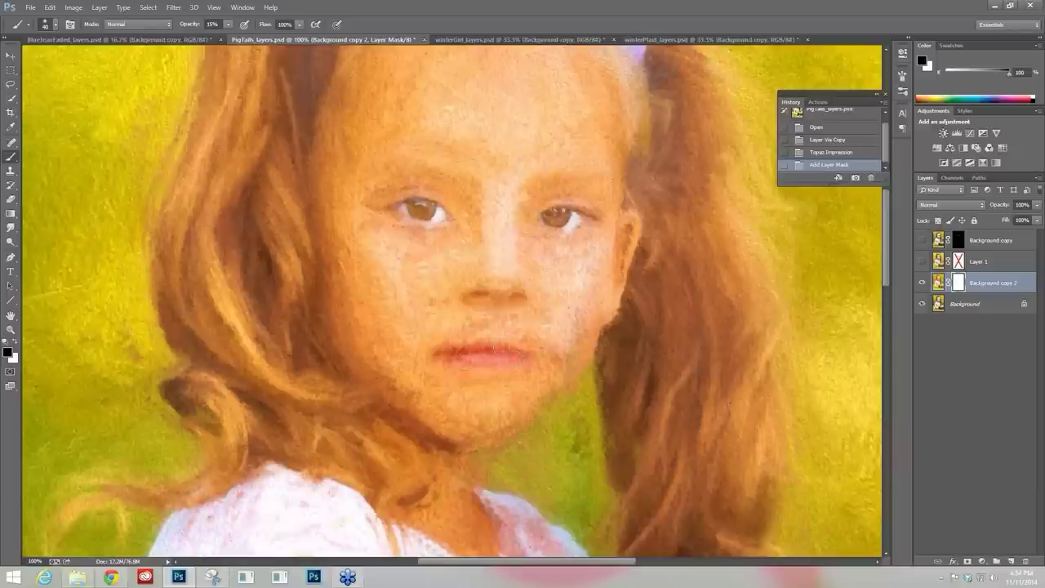
left_click_drag(628, 300, 777, 312)
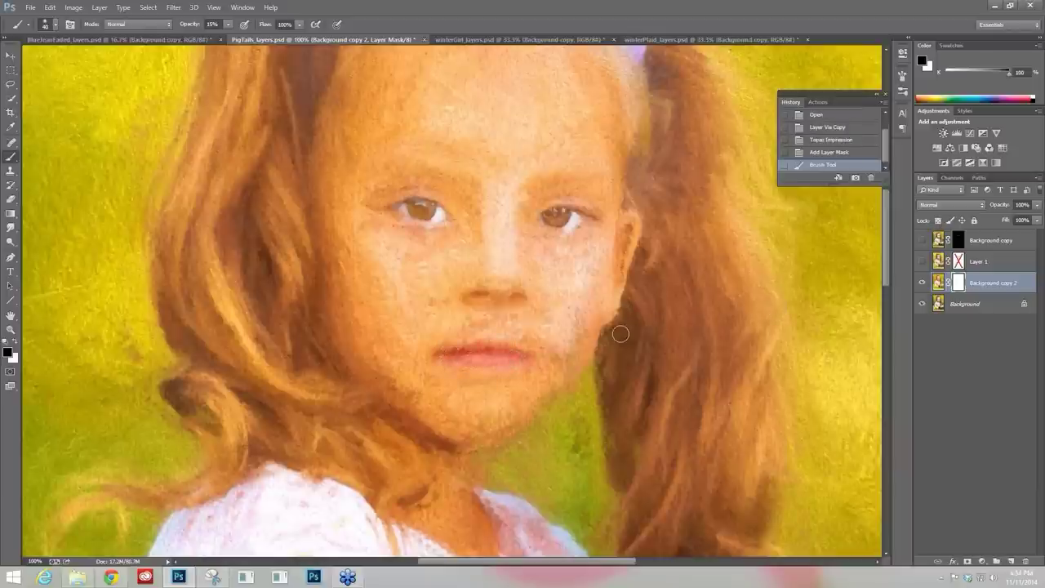
- Compare the face with and without the Background copy 2 layer and its mask, leaving the layer hidden
scroll(735, 310, "down", 1)
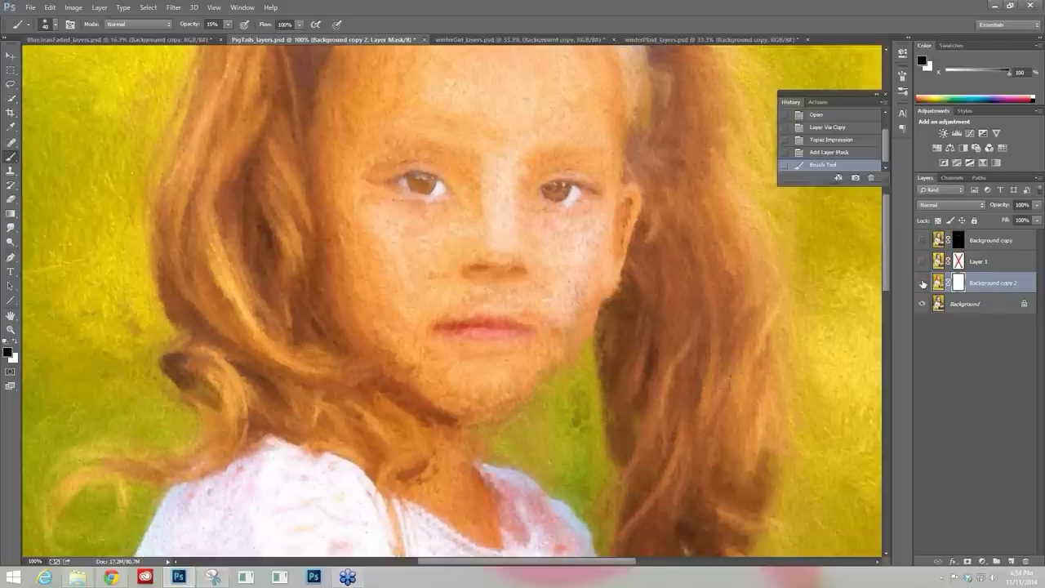
left_click(923, 283)
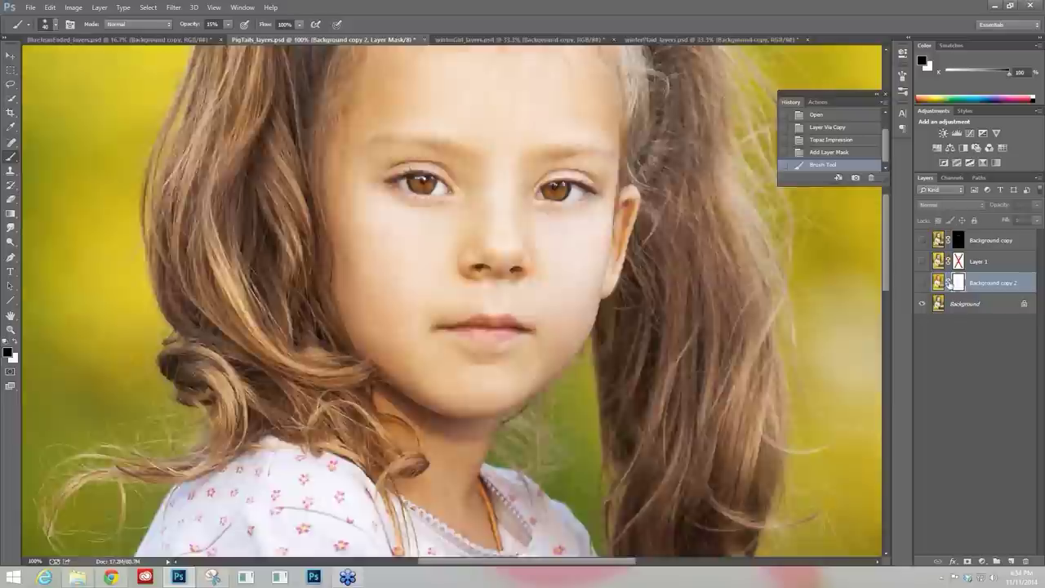
left_click(922, 283)
right_click(958, 283)
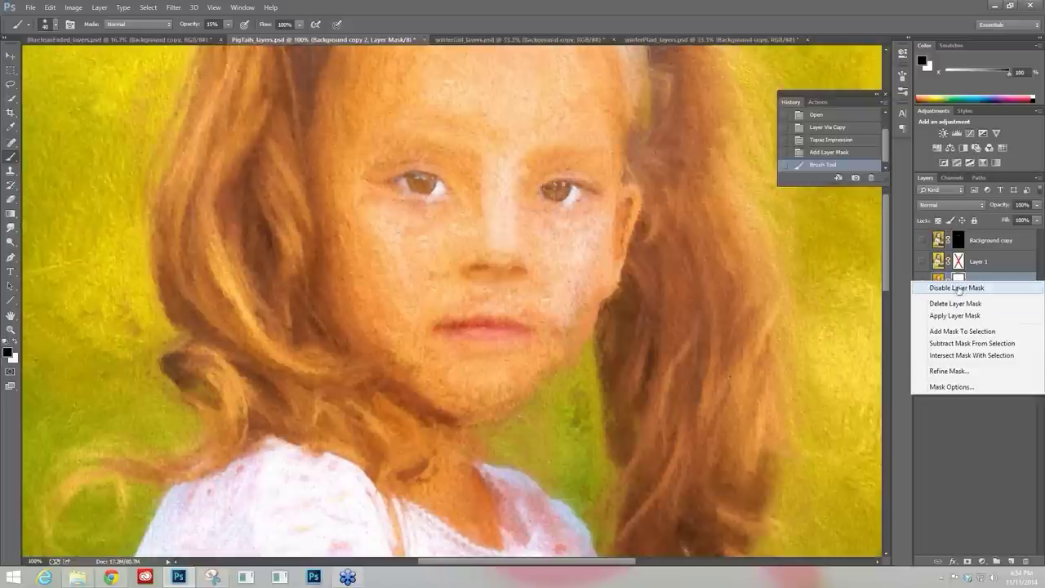
left_click(958, 288)
right_click(963, 284)
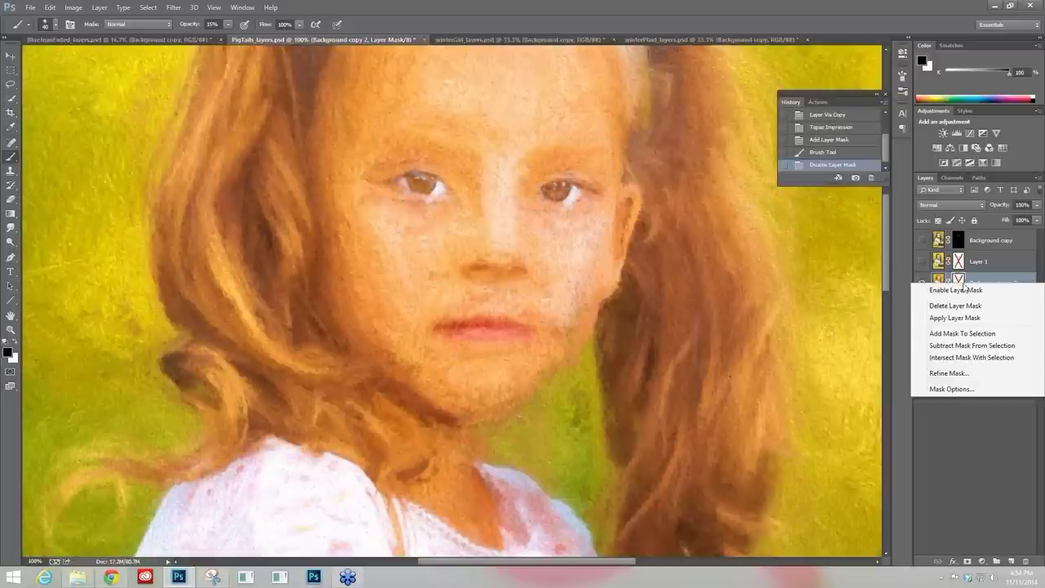
left_click(965, 292)
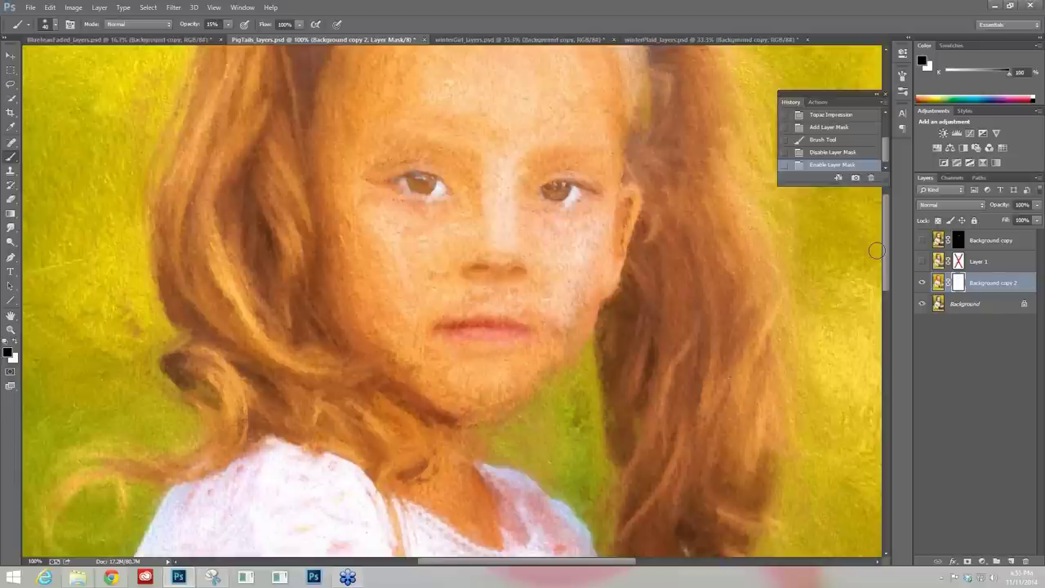
left_click(923, 283)
left_click(923, 283)
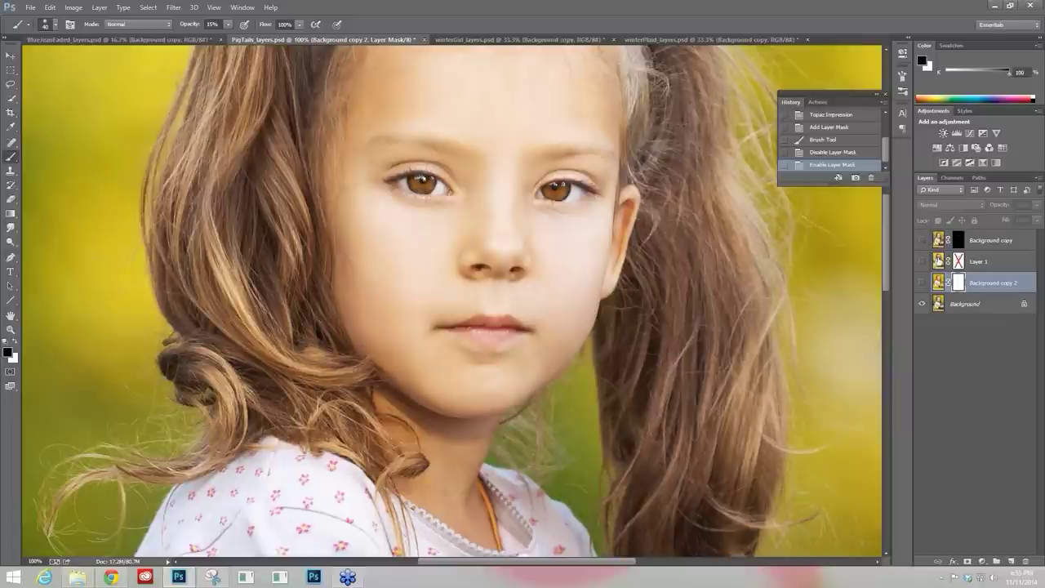
- Show and select Layer 1, and compare its painted effect across the whole image with the original photo
left_click(923, 261)
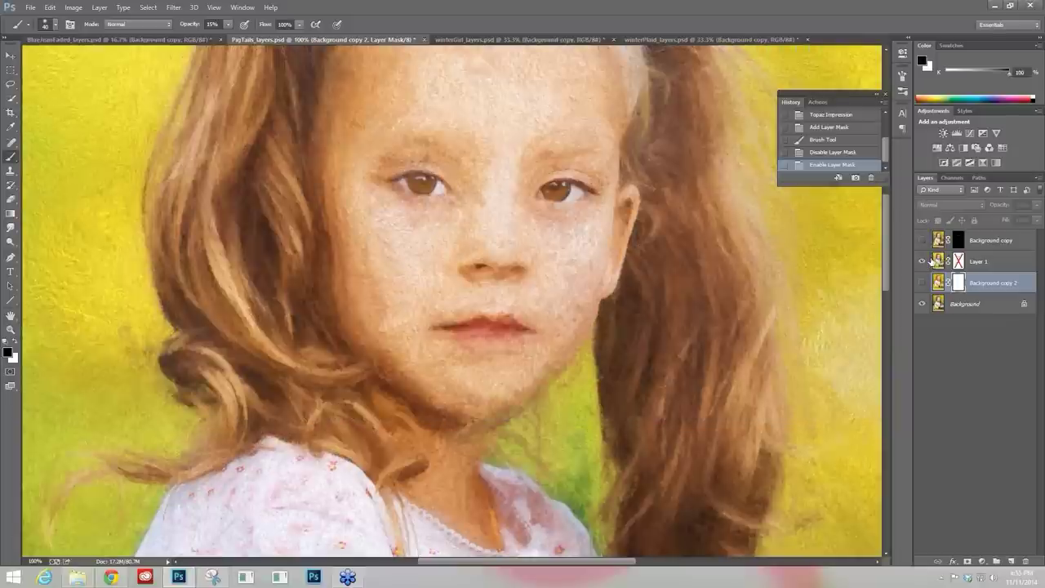
key("ctrl+minus")
key("ctrl+minus")
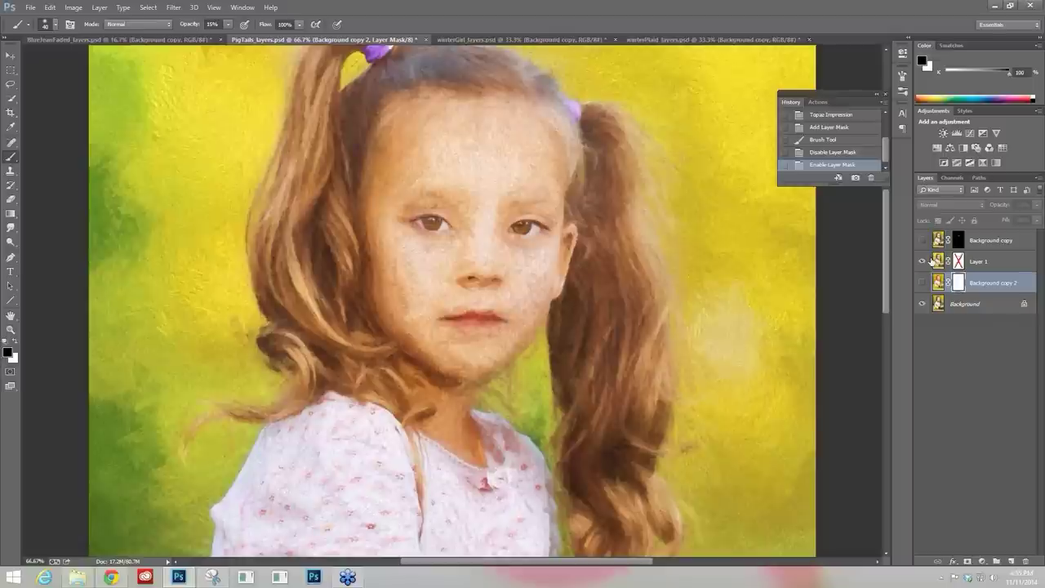
key("ctrl+minus")
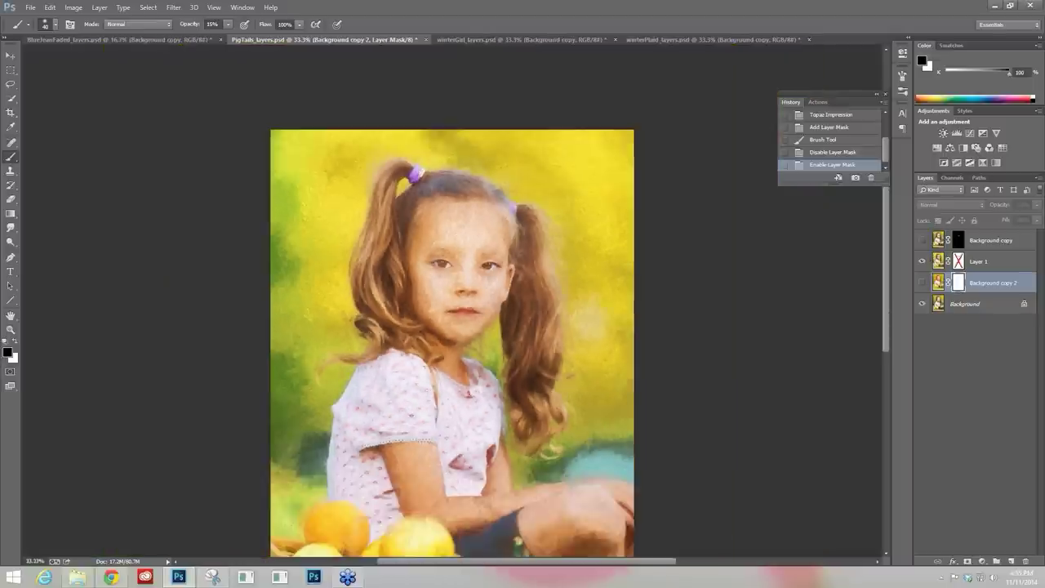
left_click(989, 266)
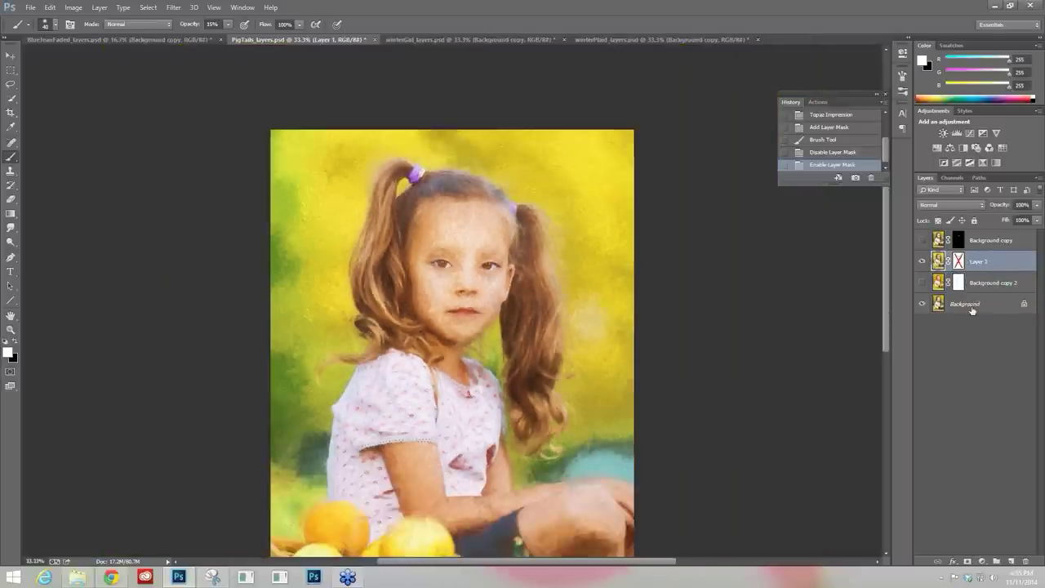
scroll(688, 366, "down", 2)
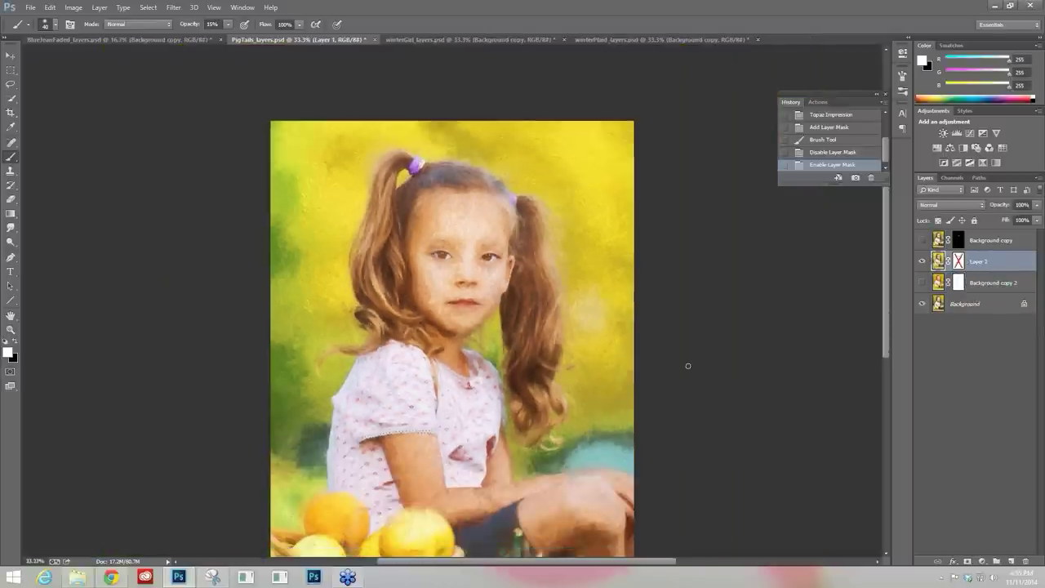
scroll(687, 366, "down", 2)
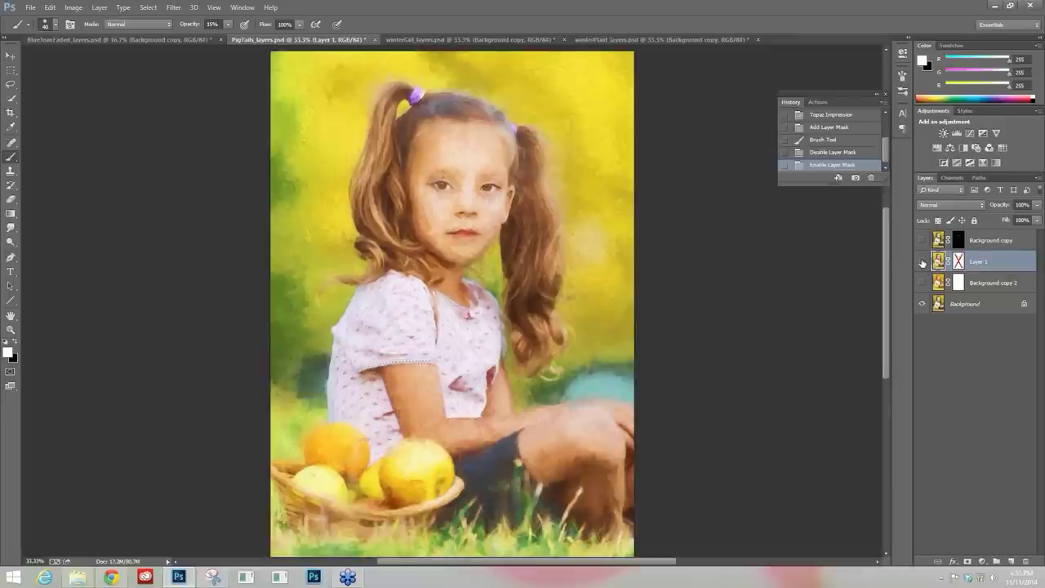
left_click(923, 262)
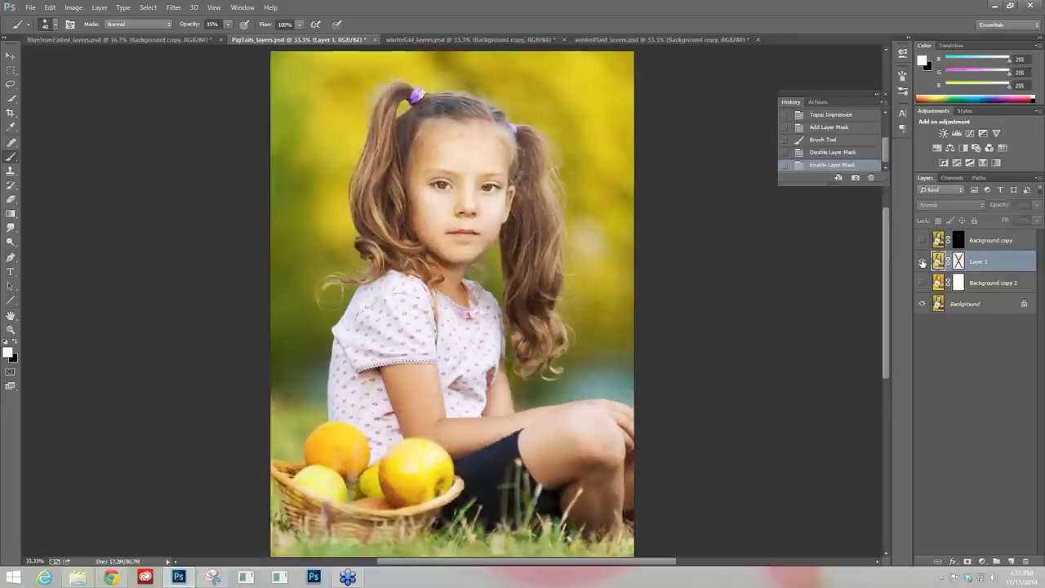
left_click(923, 263)
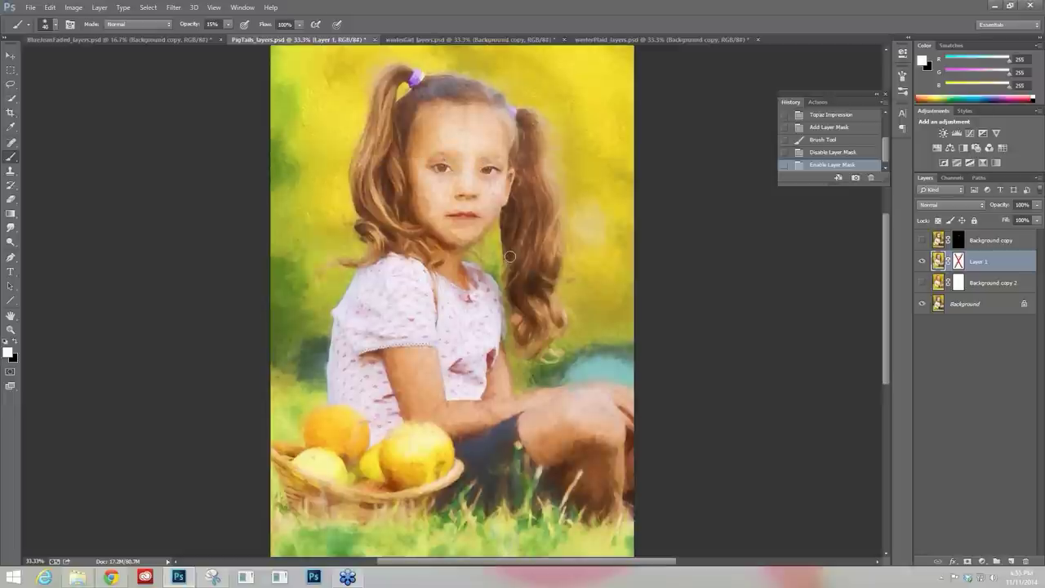
- Examine the girl's face and hair up close with and without the Layer 1 effect
key("ctrl+plus")
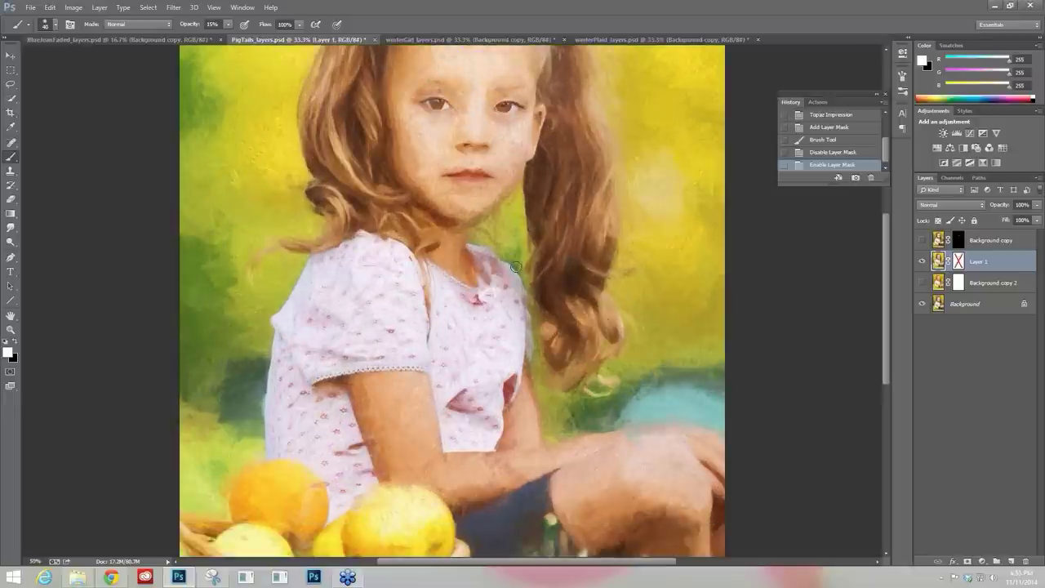
key("ctrl+plus")
scroll(516, 266, "up", 3)
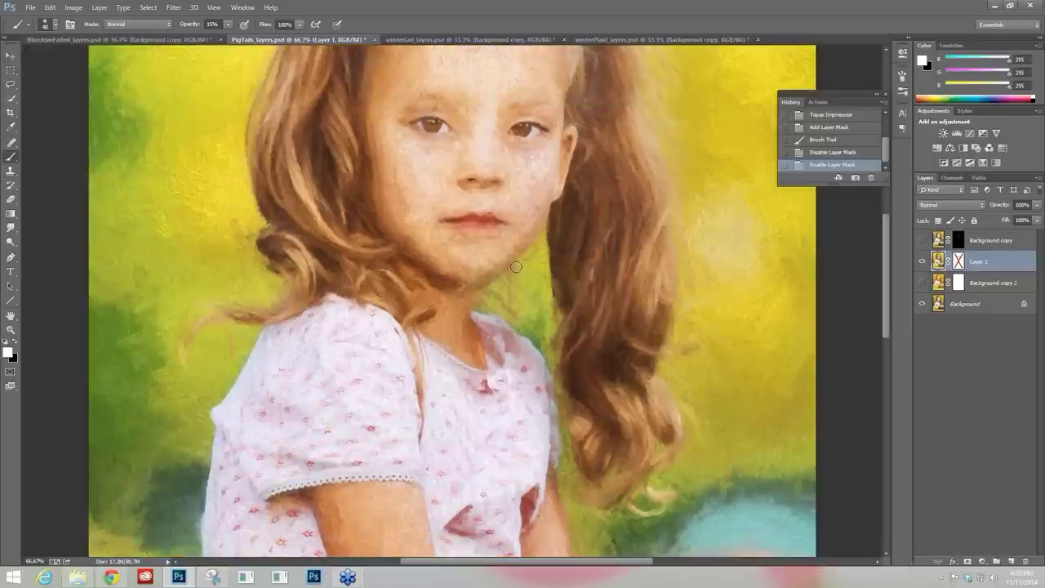
scroll(516, 266, "up", 1)
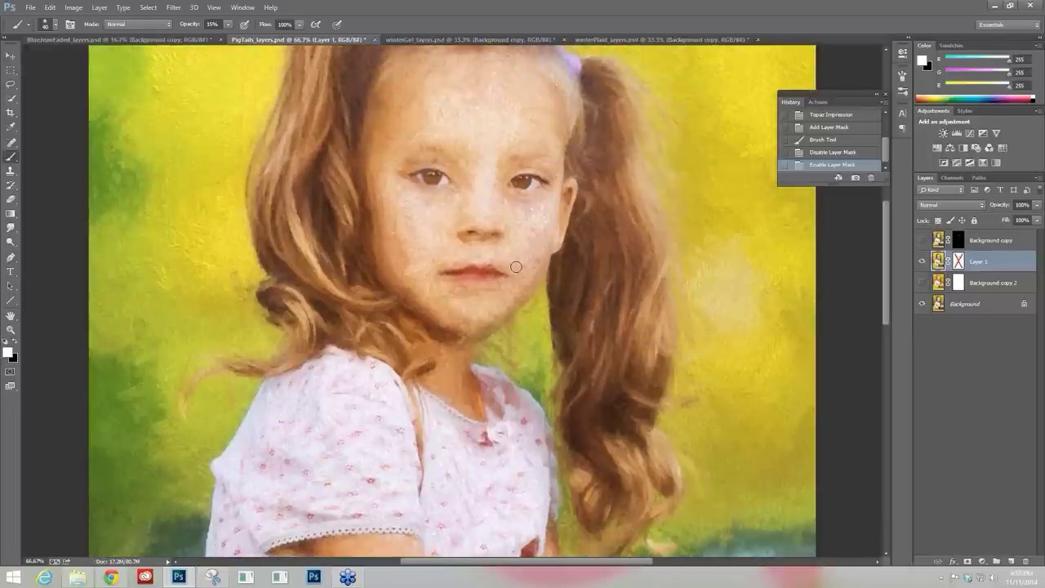
scroll(516, 266, "up", 1)
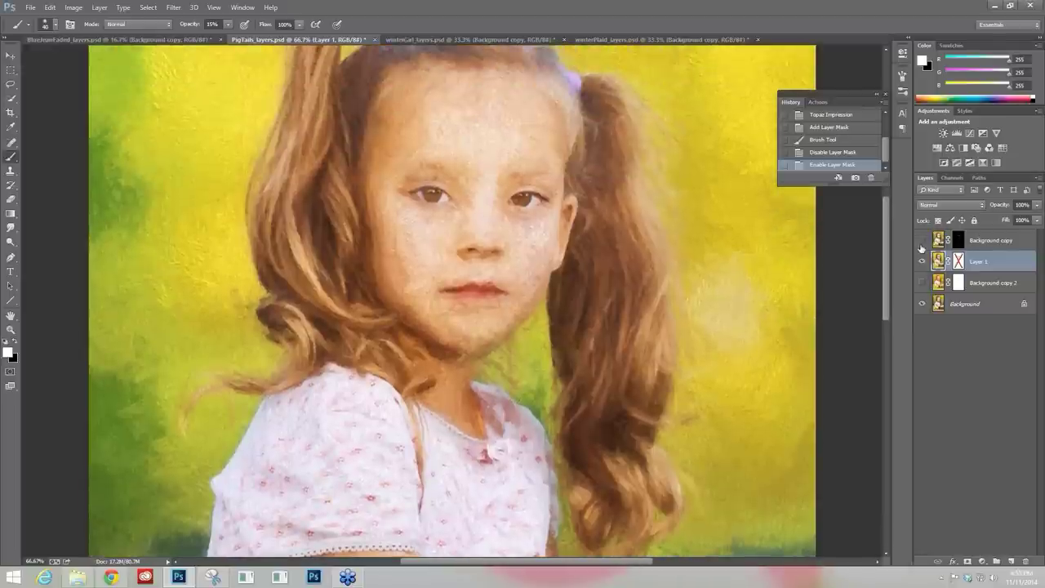
left_click(922, 241)
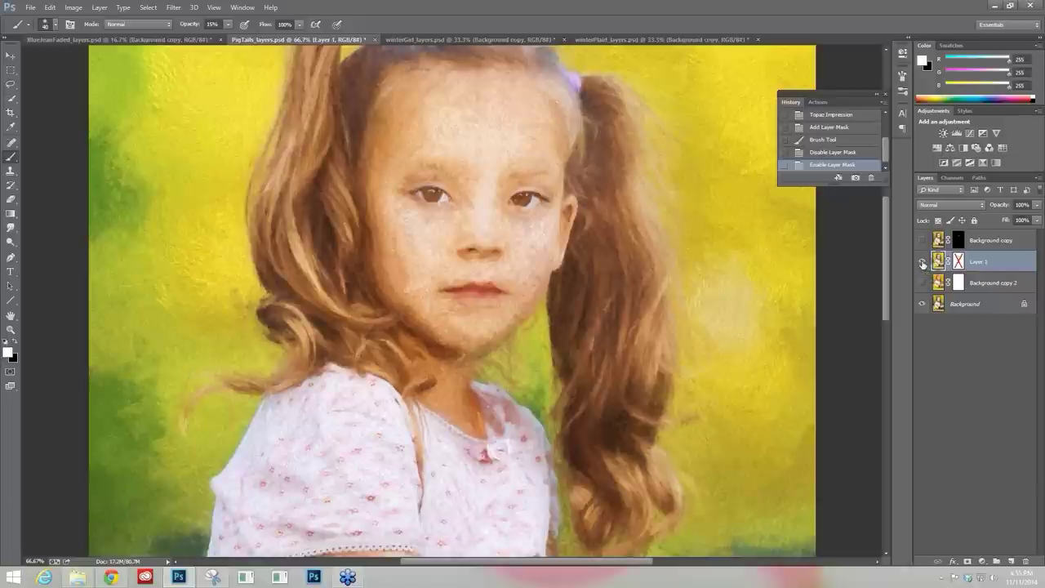
left_click(922, 263)
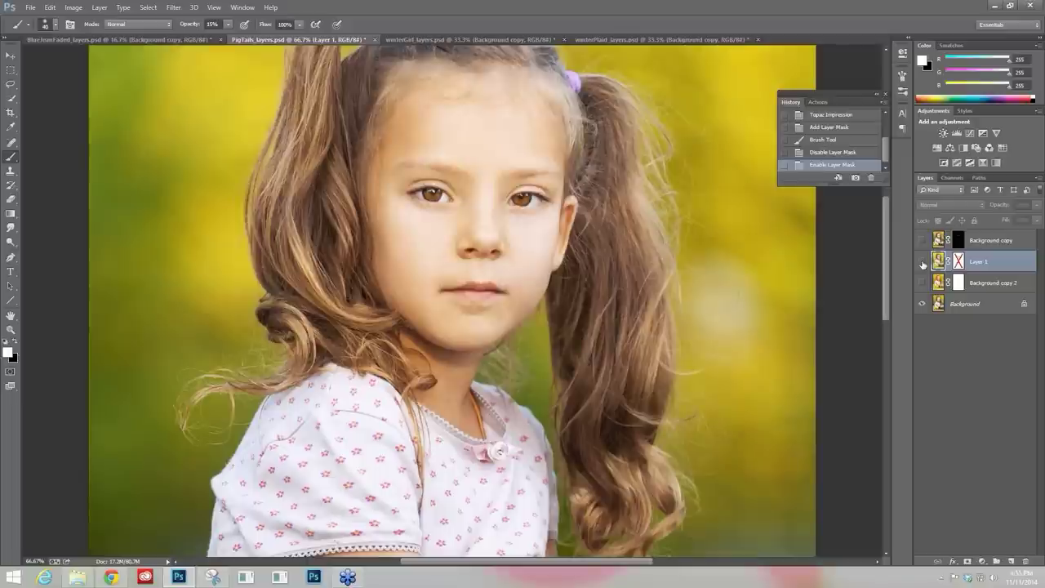
left_click(923, 262)
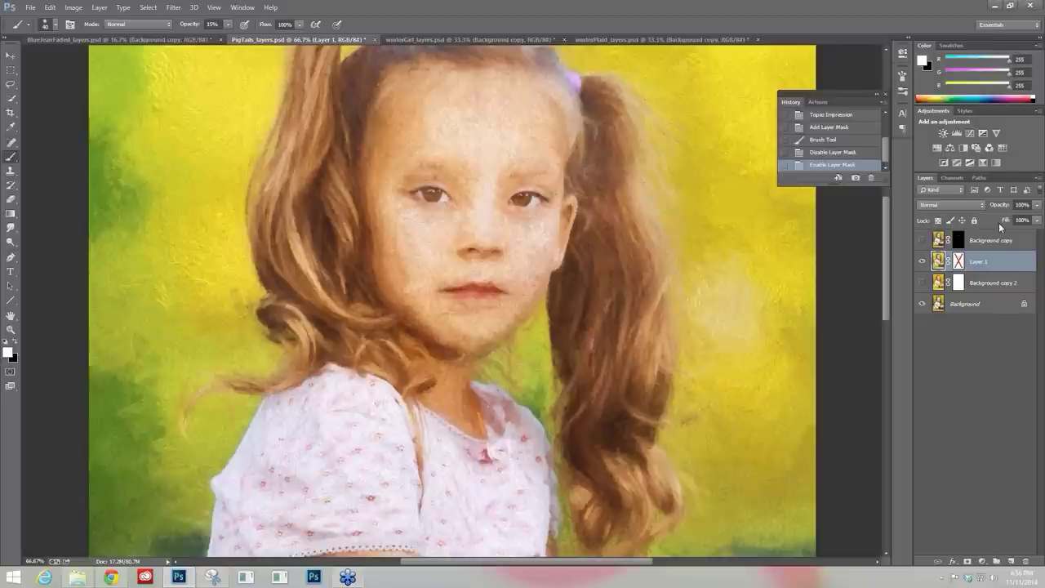
- Delete the Background copy layer, and duplicate the Background layer as "Blend Layer"
left_click_drag(990, 243, 1027, 554)
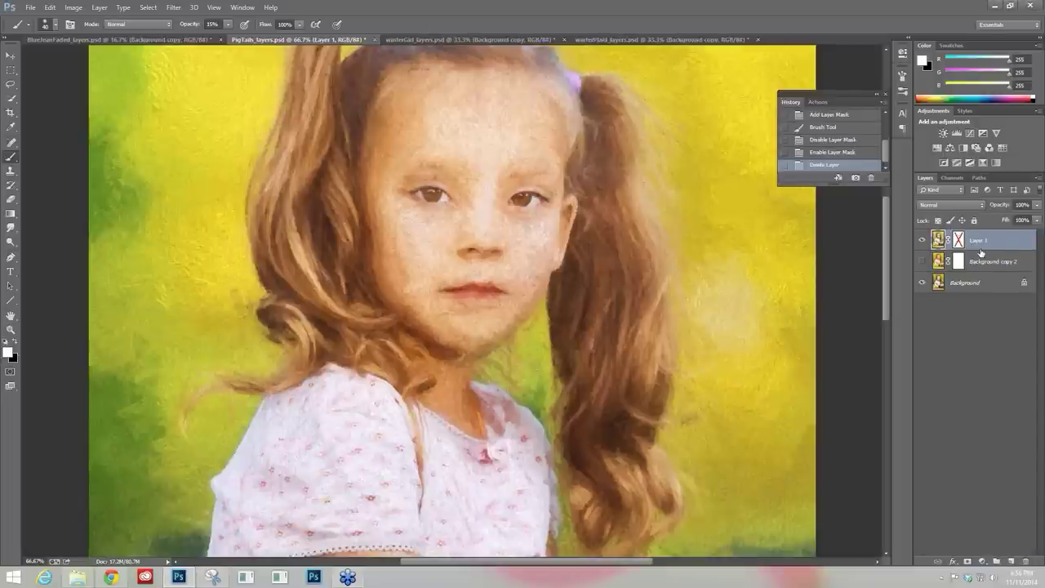
left_click(959, 286)
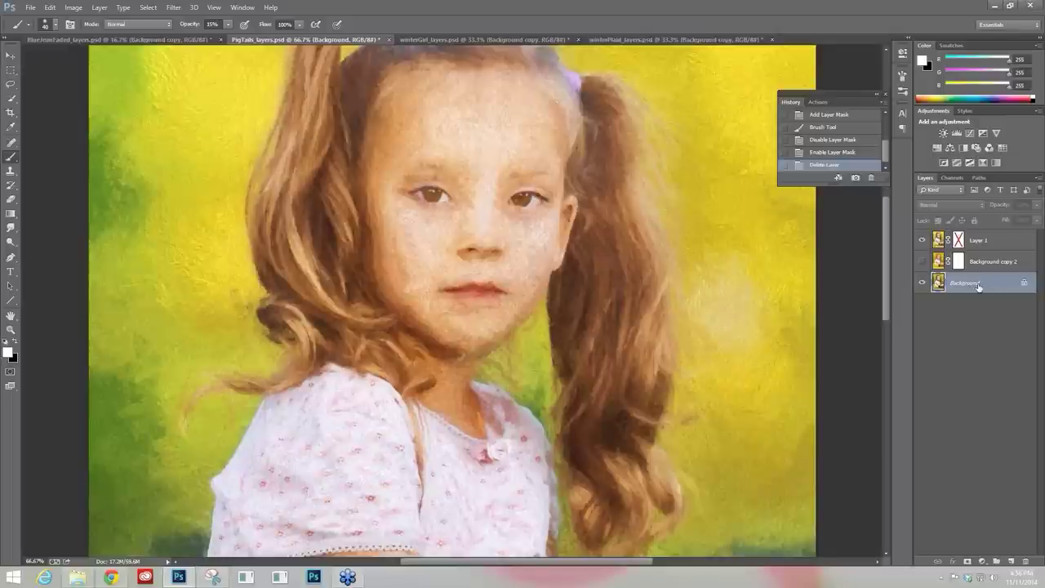
key("ctrl+j")
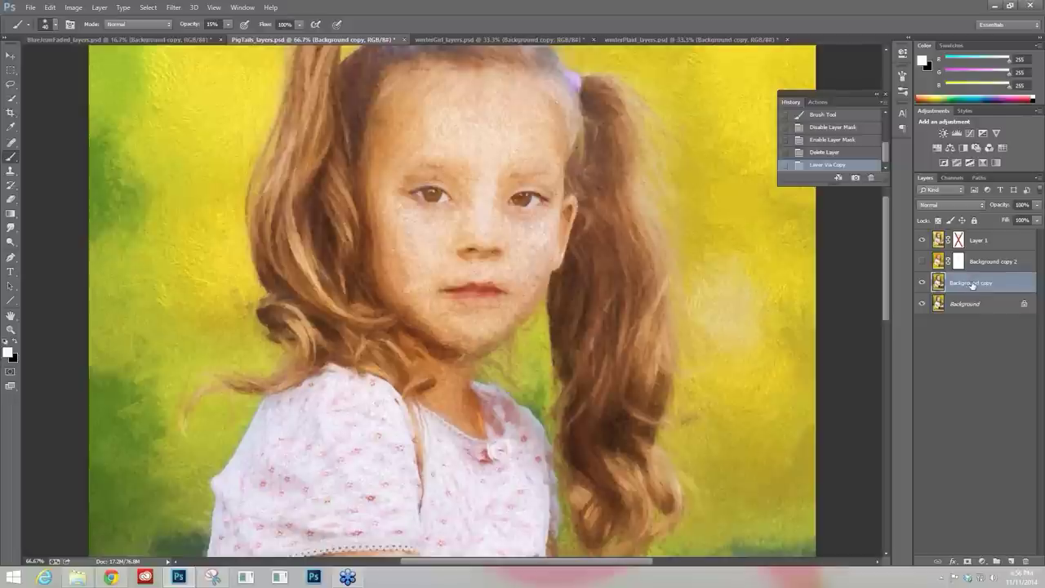
double_click(972, 283)
type("Blend Layer")
left_click(1004, 327)
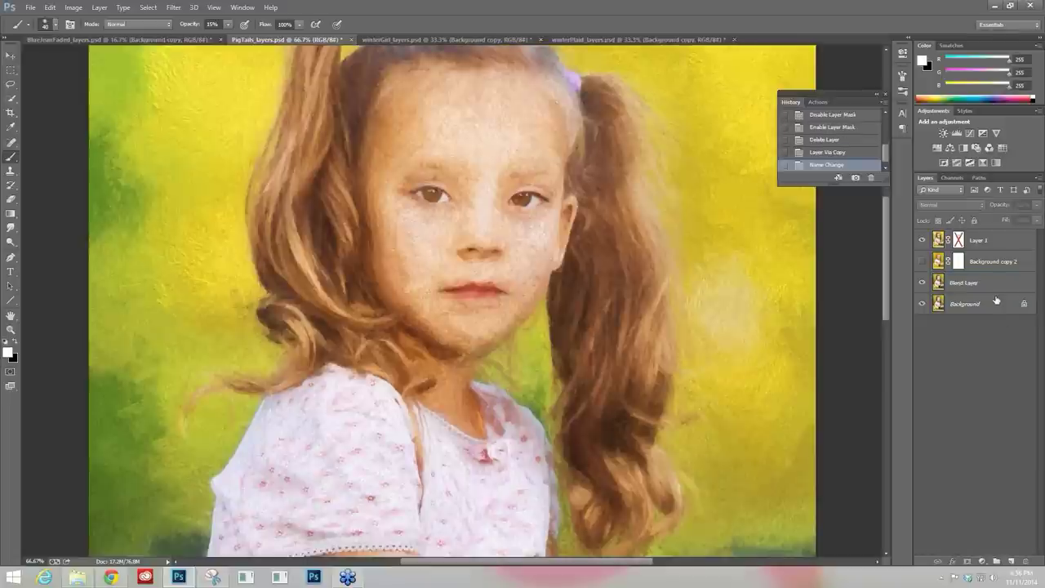
- Place Blend Layer above Layer 1 and set its blend mode to Color
left_click(992, 291)
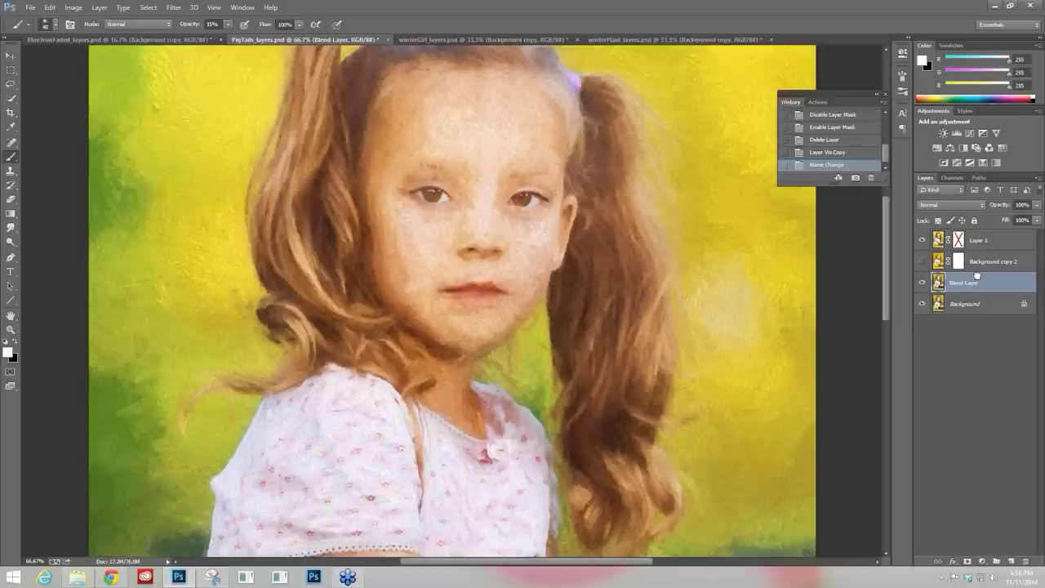
left_click_drag(977, 276, 975, 236)
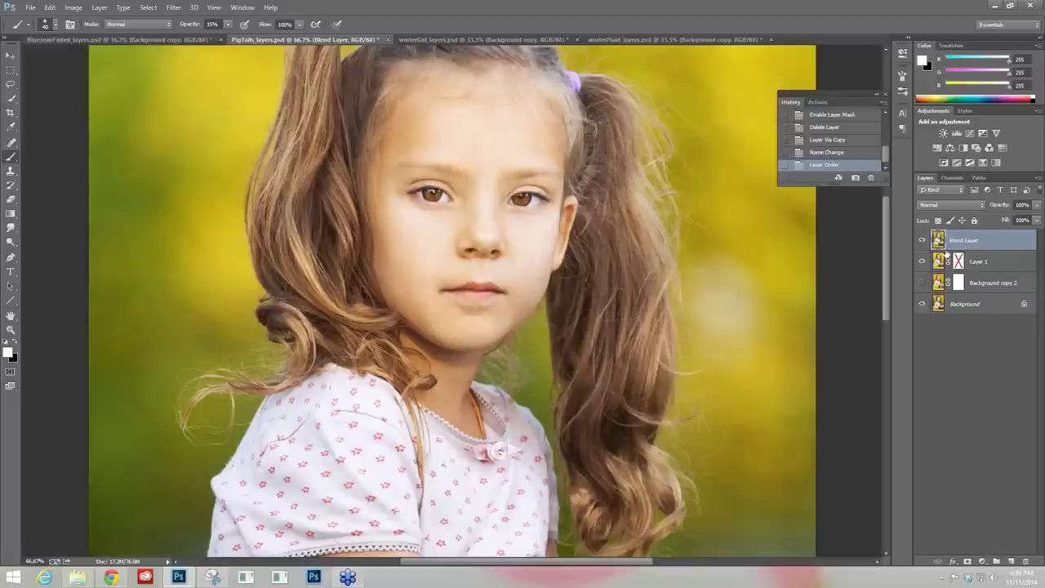
left_click(982, 206)
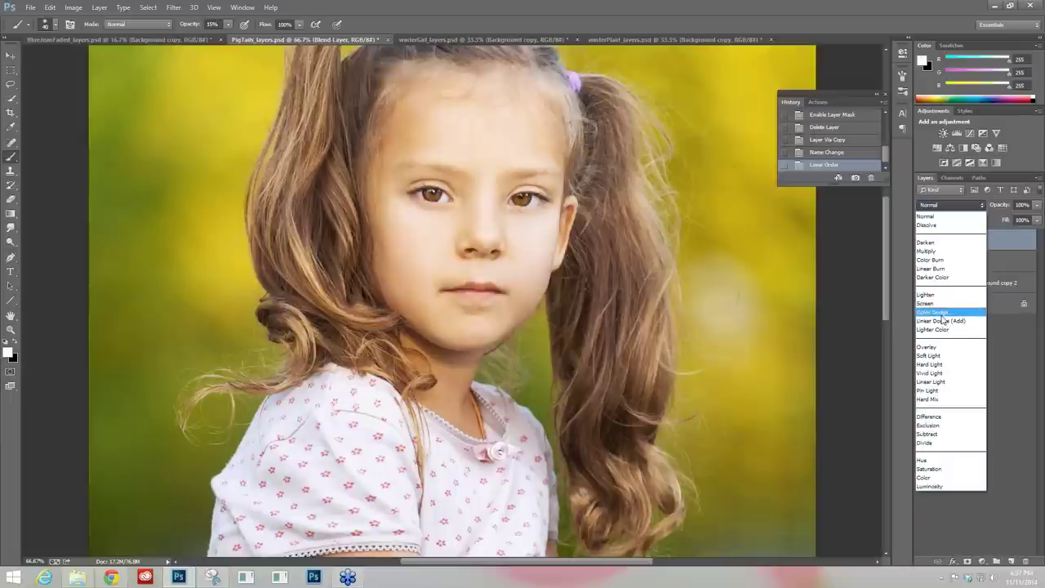
left_click(951, 478)
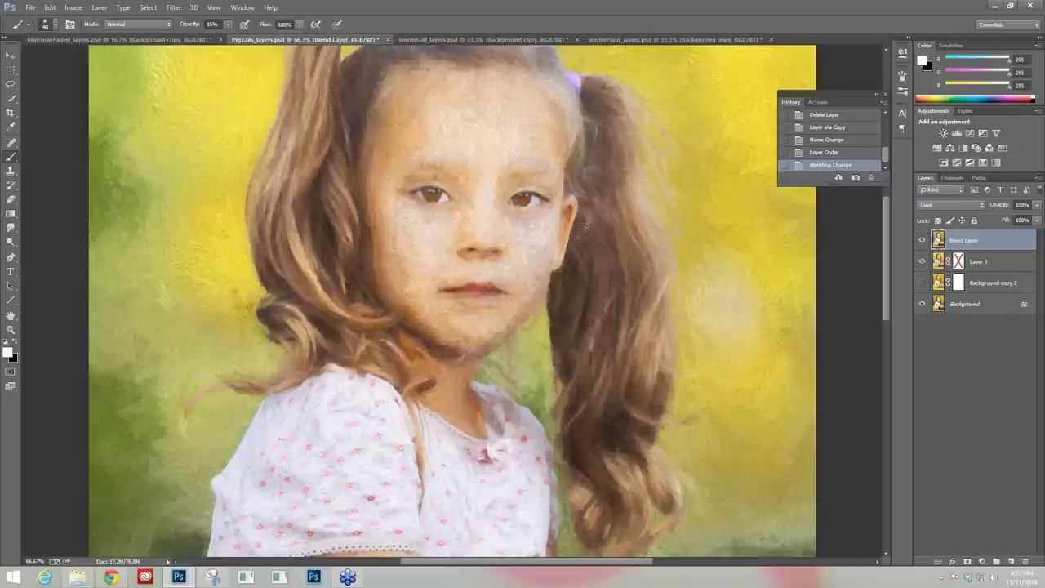
key("ctrl+plus")
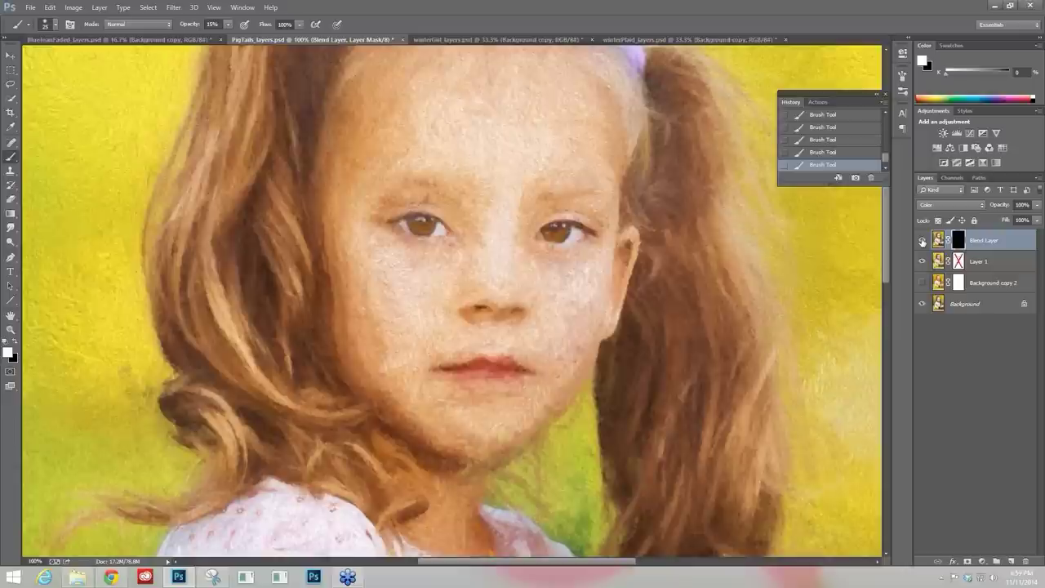
key("ctrl+minus")
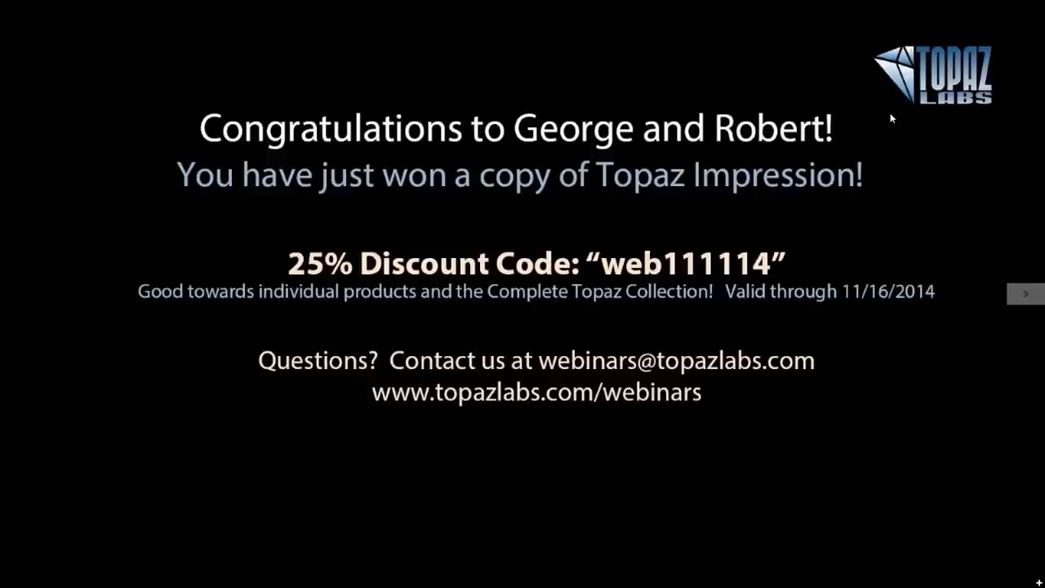
- Return to Photoshop and duplicate the Background layer in winterPlaid_layers.psd
mouse_move(292, 100)
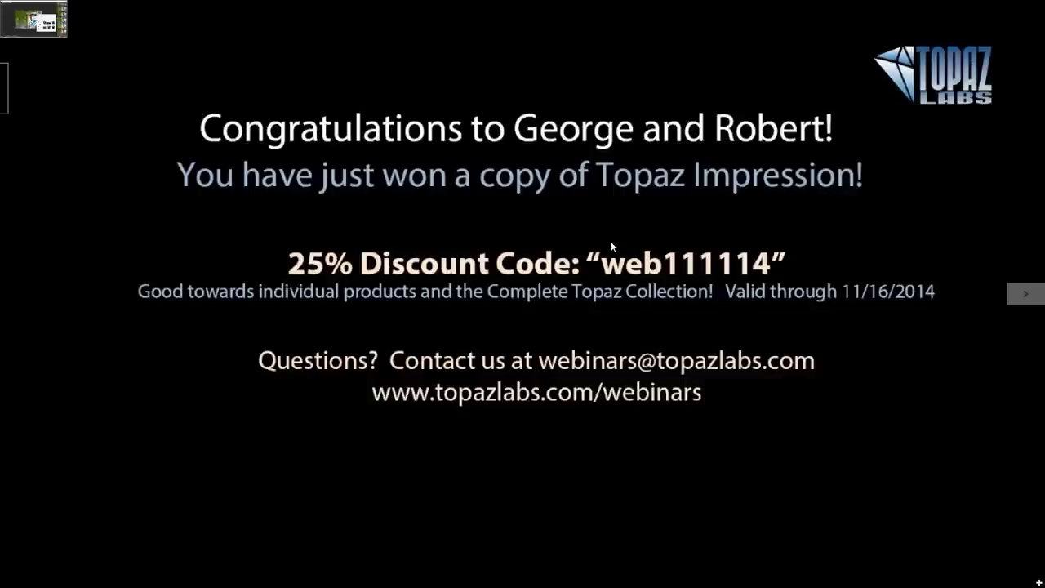
key("alt+Tab")
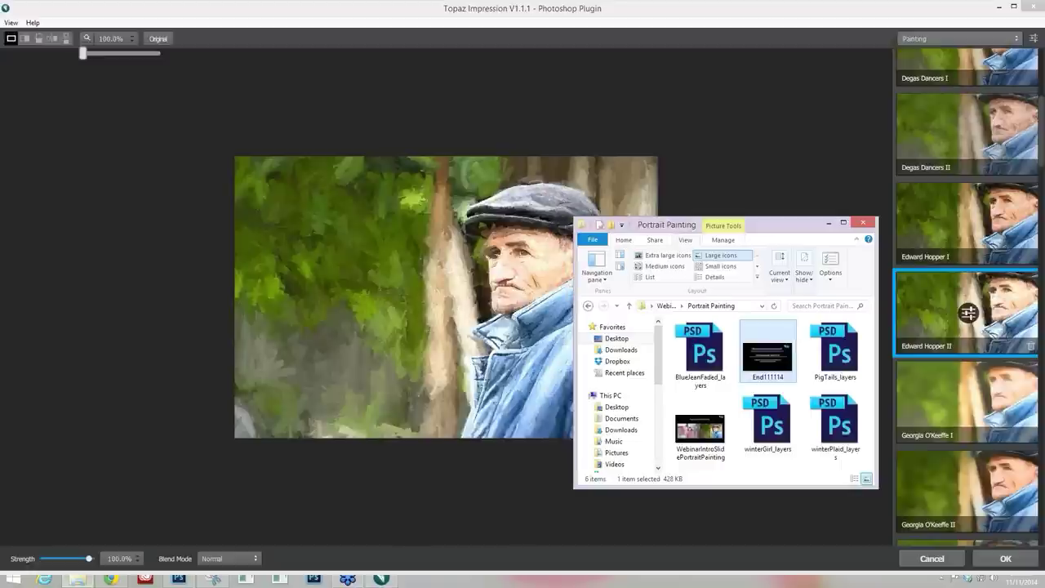
left_click(778, 571)
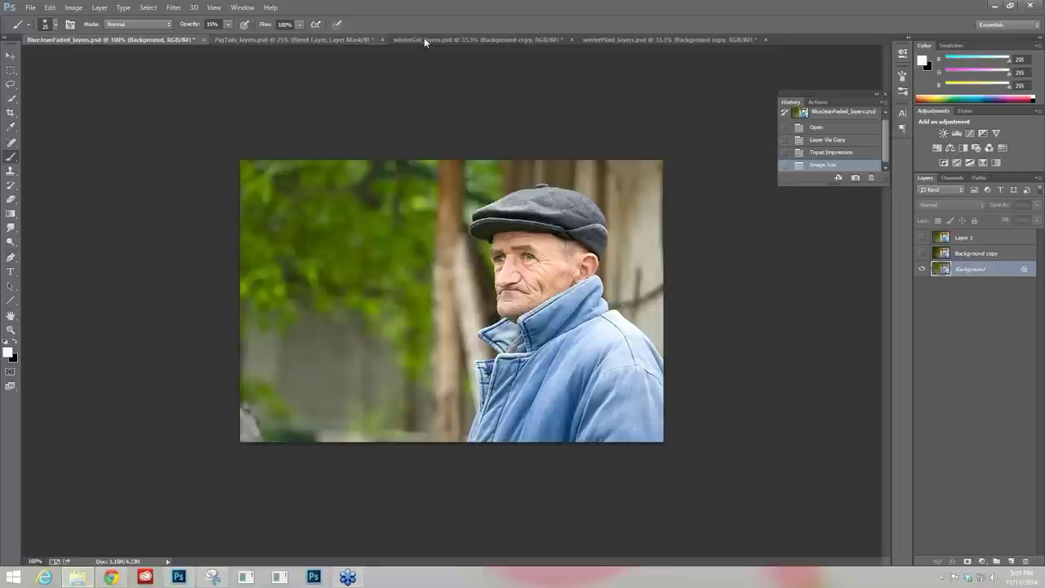
left_click(621, 37)
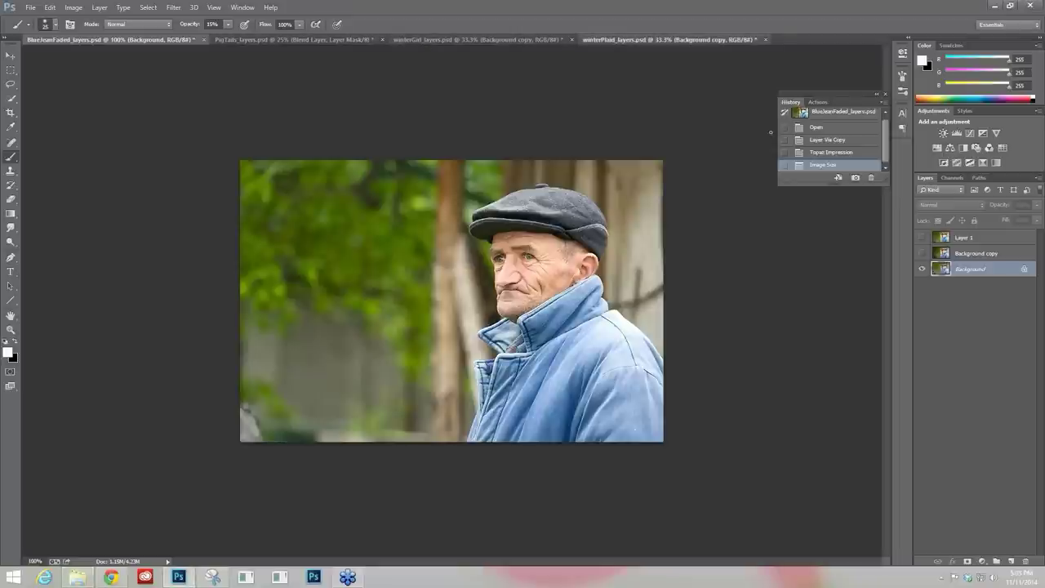
key("ctrl+j")
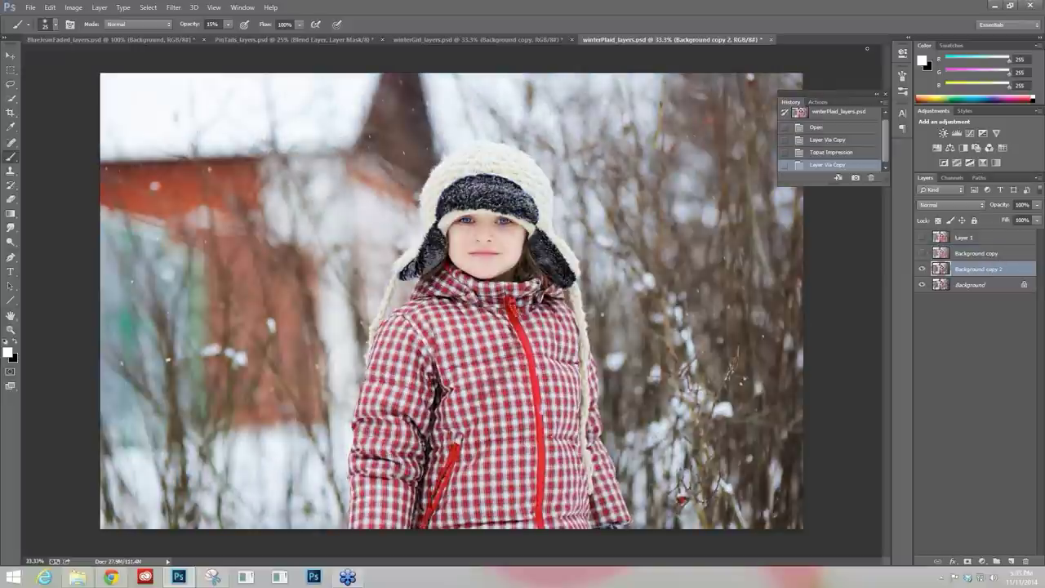
- Open the duplicated layer in Topaz Adjust 5 and set the color Saturation Boost to 2.75
left_click(174, 8)
mouse_move(196, 249)
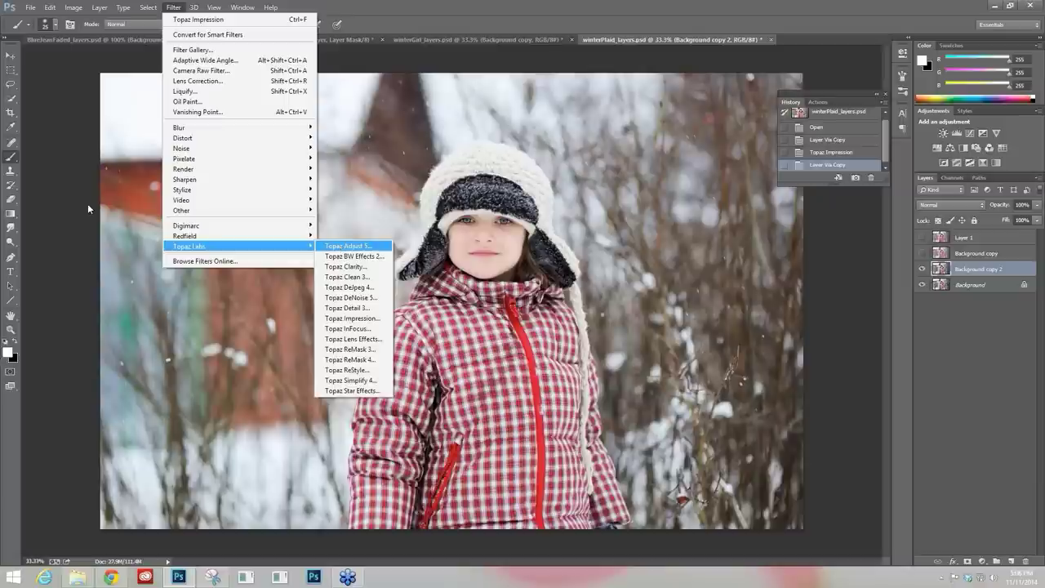
key("Escape")
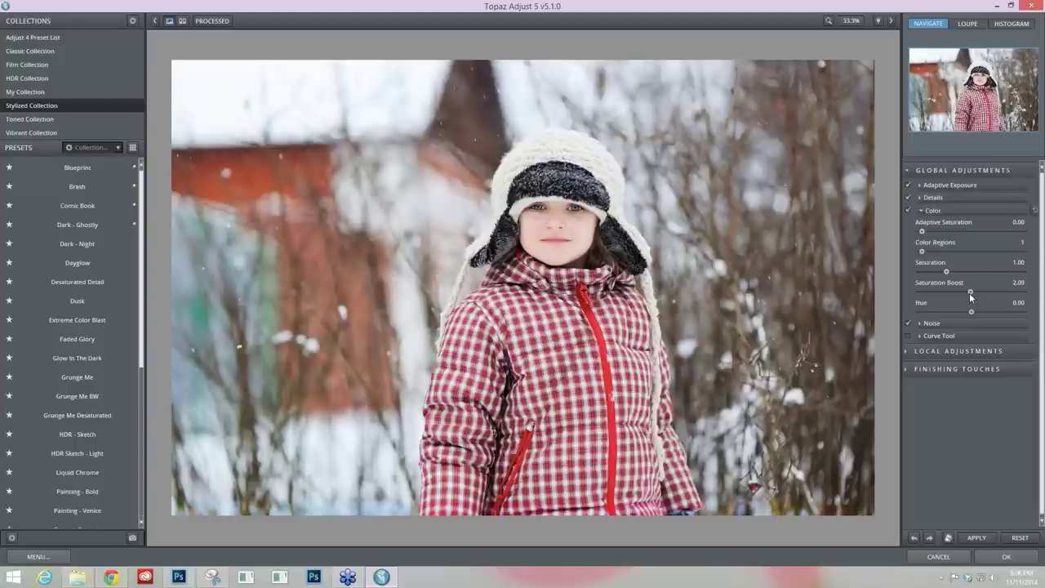
left_click_drag(971, 297, 982, 298)
scroll(982, 298, "up", 3)
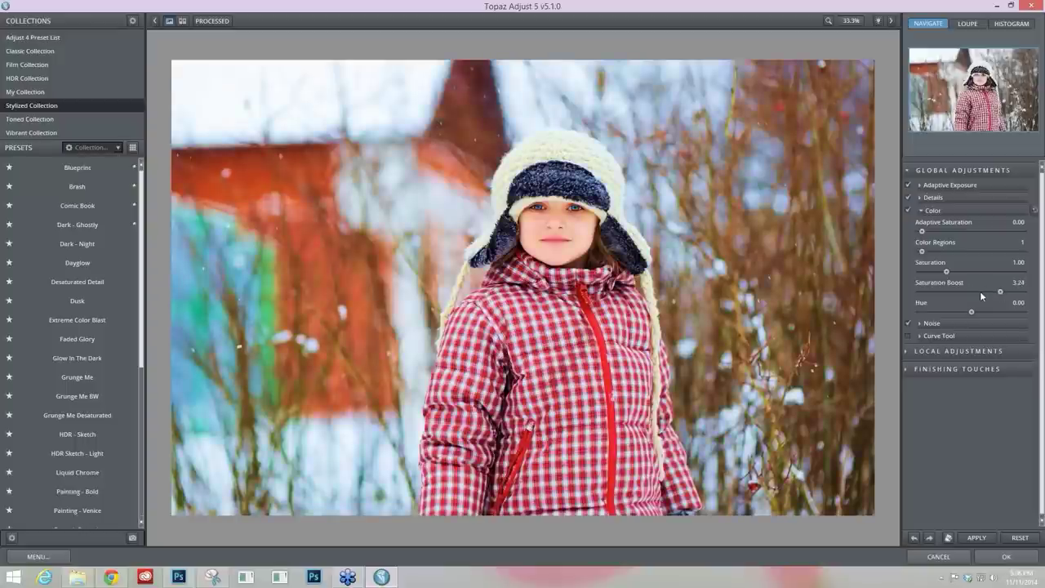
scroll(997, 299, "down", 4)
scroll(987, 292, "up", 2)
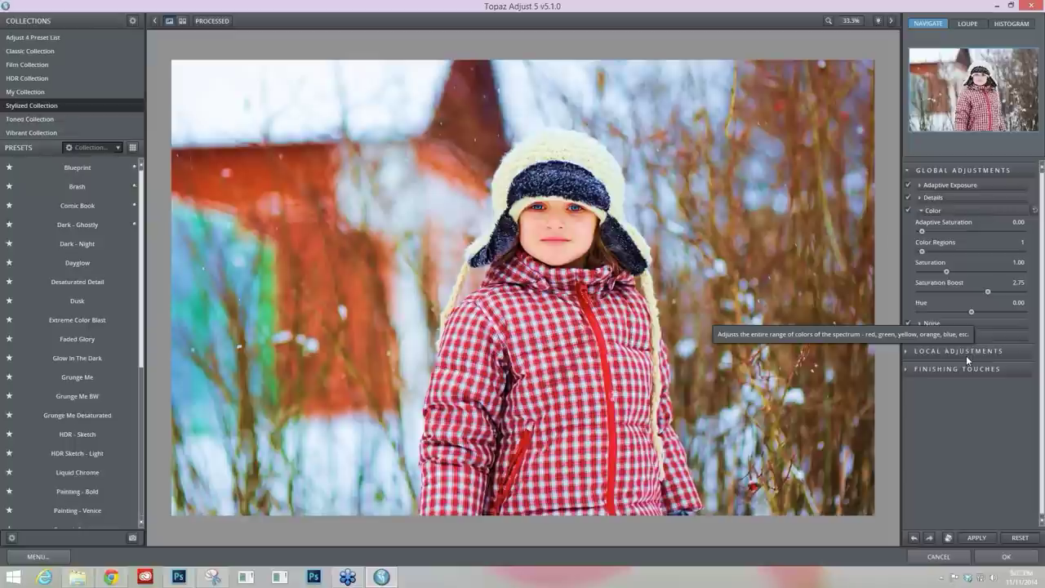
- Set the Warmth in the Finishing Touches to 0.07
left_click(911, 370)
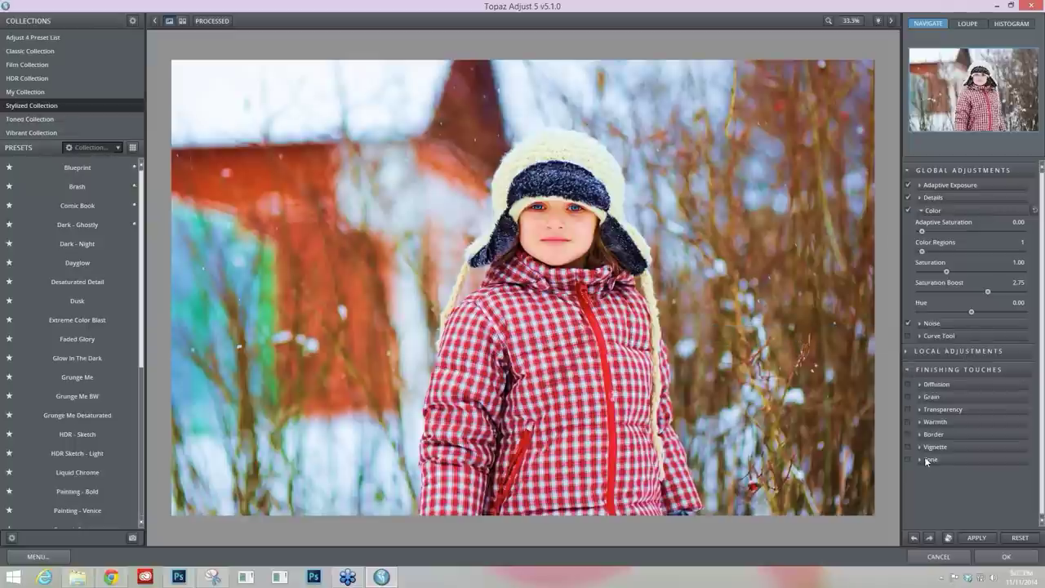
left_click(921, 421)
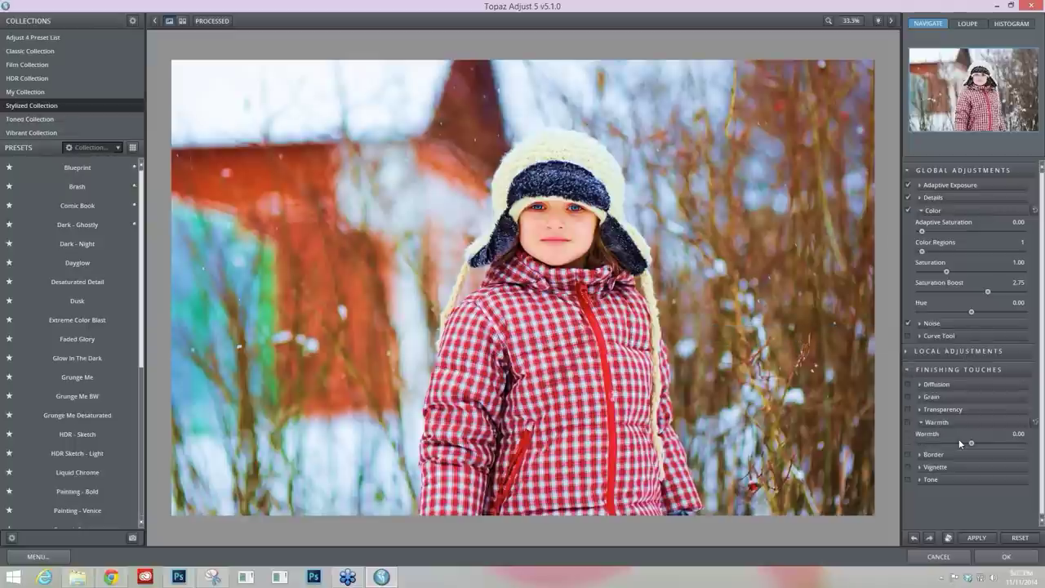
left_click_drag(972, 443, 977, 442)
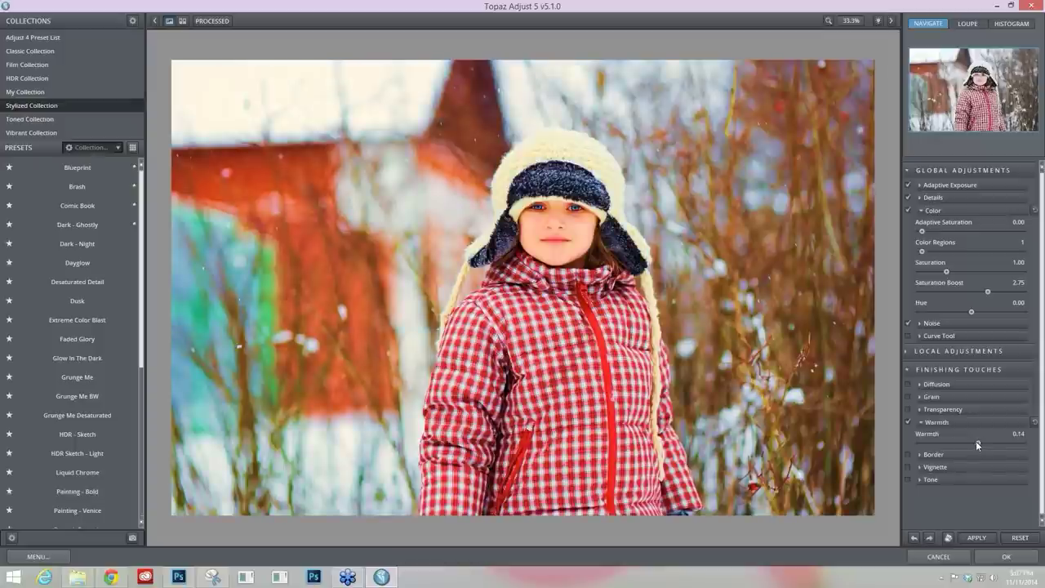
- Set the first Tone color to a dark navy blue with hue 232, saturation 200 and value 48
left_click(922, 479)
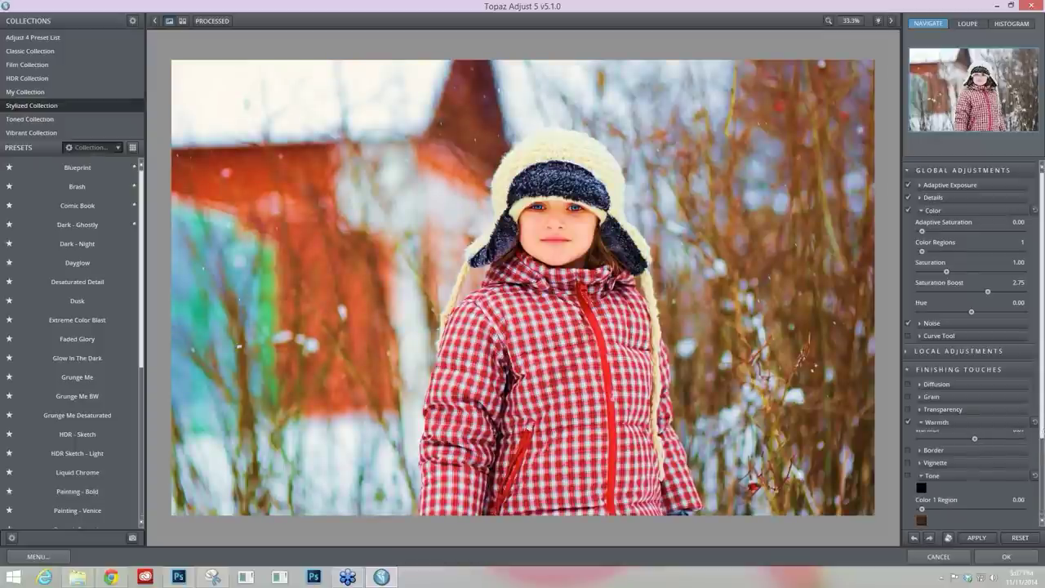
scroll(909, 367, "down", 3)
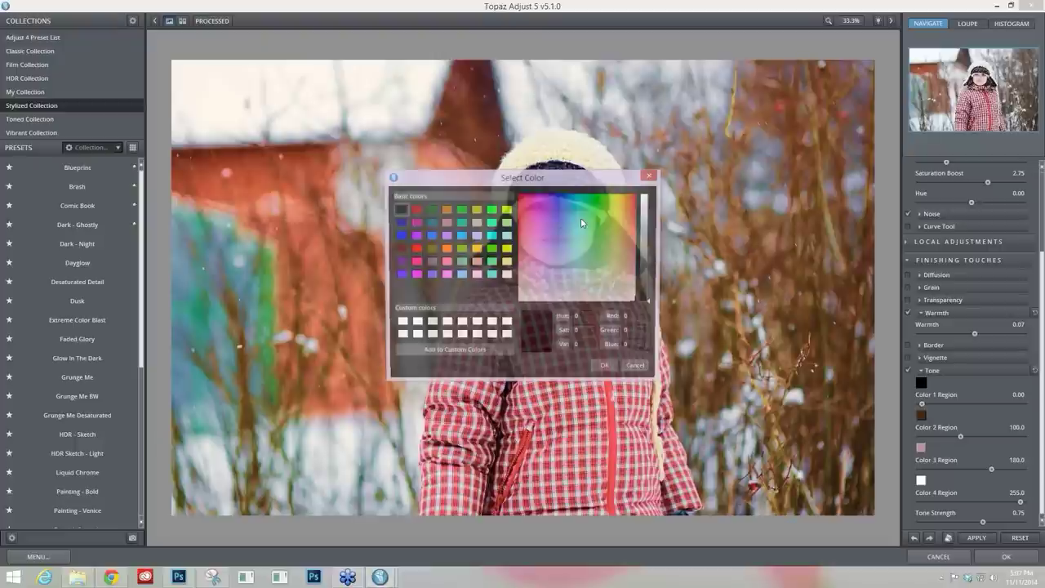
left_click_drag(572, 234, 560, 216)
left_click(649, 295)
left_click_drag(649, 296, 650, 285)
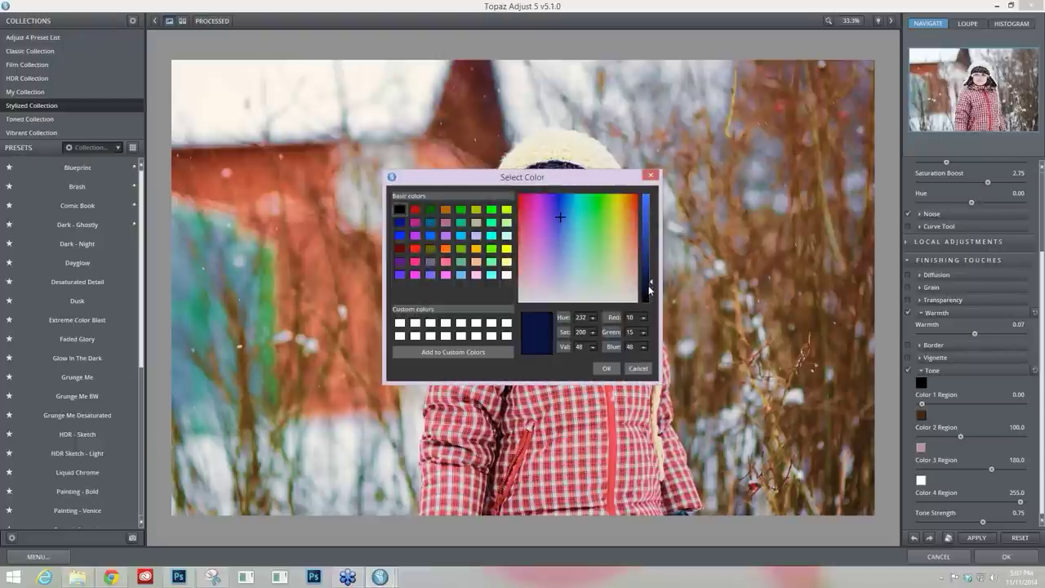
left_click(607, 369)
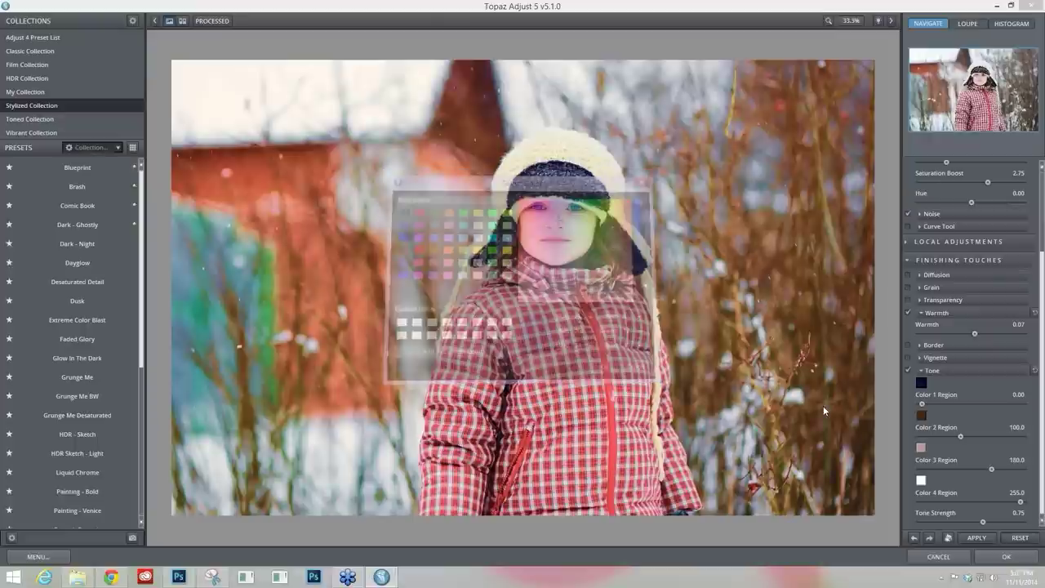
- Set the second Tone color to a muted blue with hue 217, saturation 140 and value 104
left_click(921, 414)
left_click_drag(593, 232, 562, 239)
left_click_drag(649, 278, 648, 258)
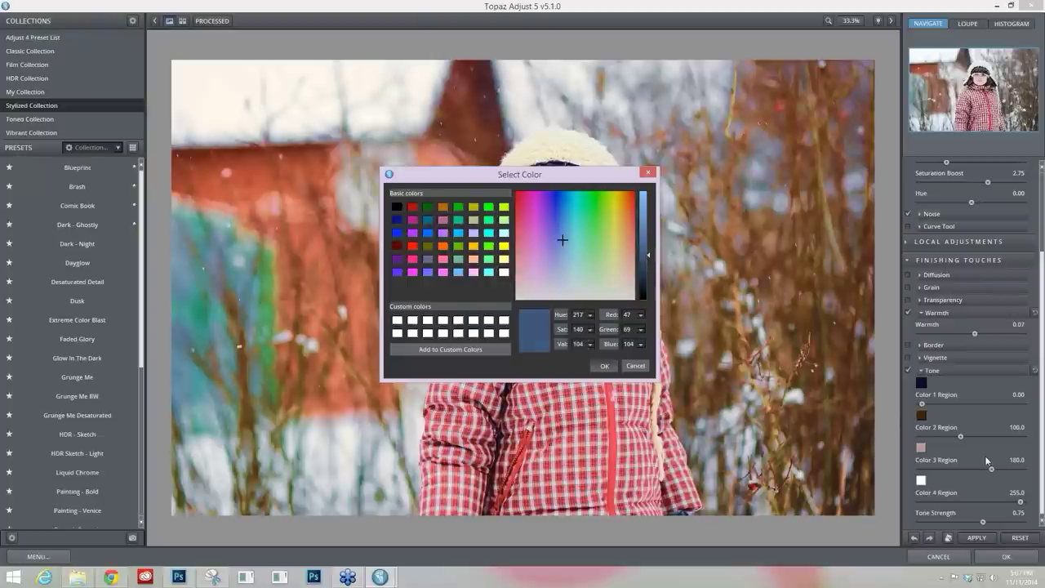
- Set the third Tone color to a khaki yellow with red 170, green 166 and blue 113
left_click(922, 447)
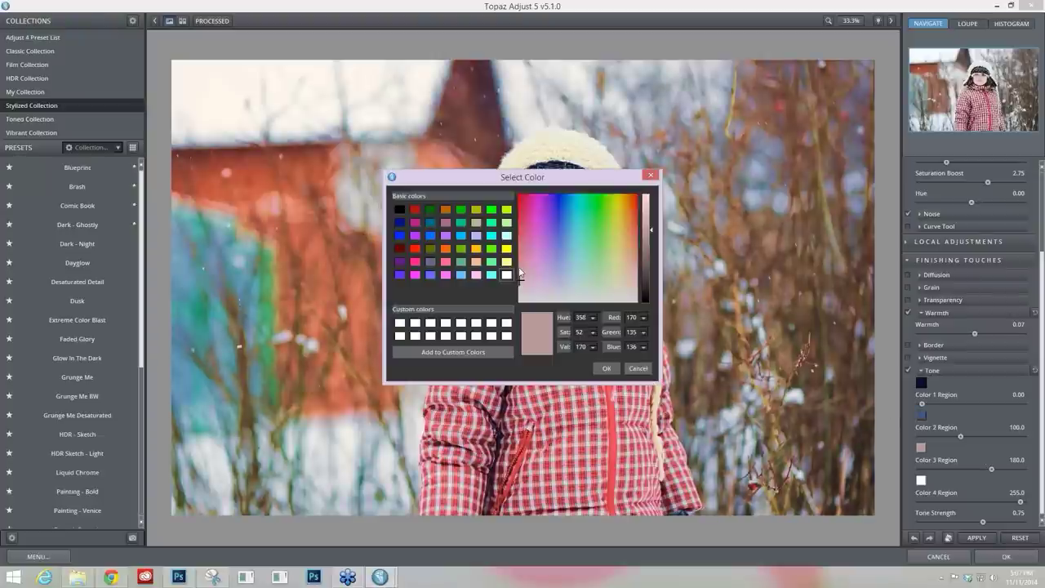
left_click(553, 268)
left_click_drag(621, 231, 617, 268)
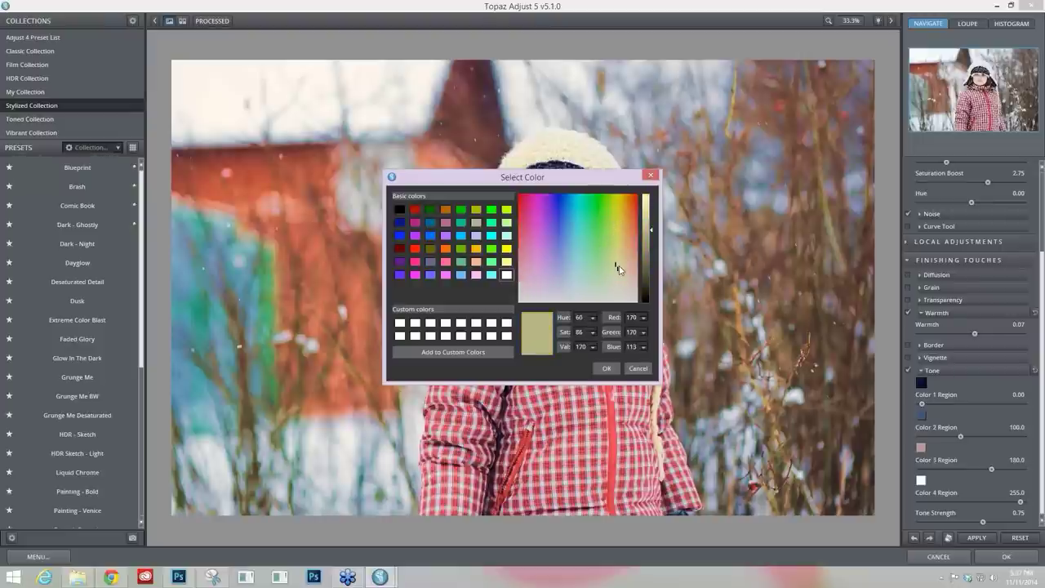
left_click(618, 266)
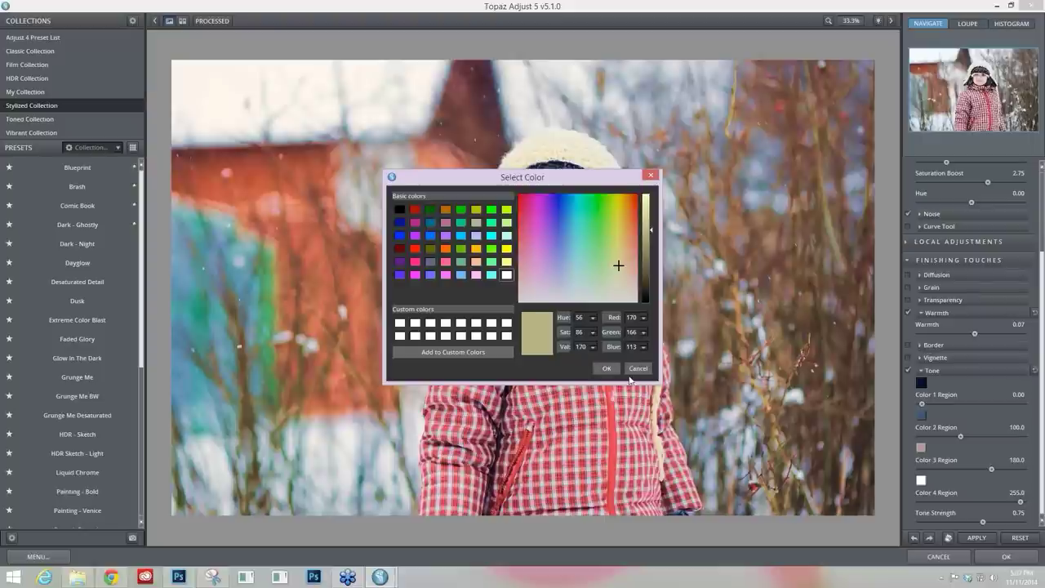
left_click(610, 370)
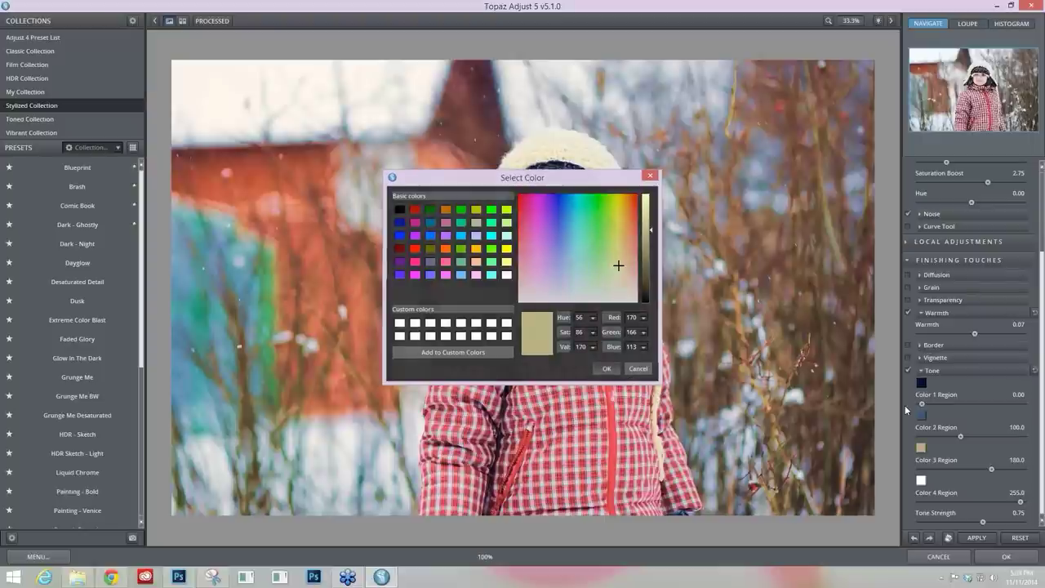
- Set the fourth Tone color to pale cream with RGB 255, 249, 201, and set the Tone Strength to 0.61
left_click(921, 481)
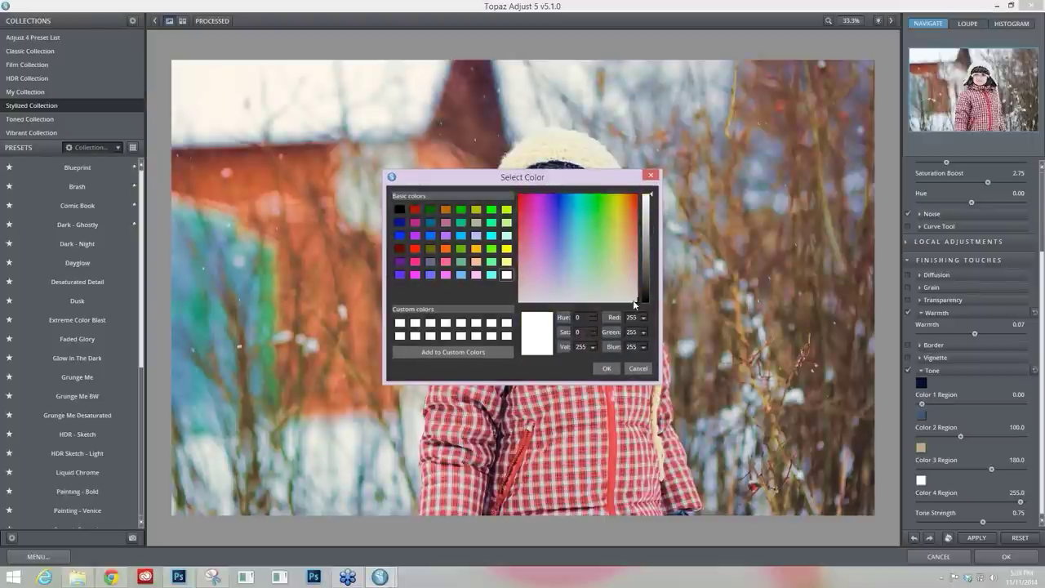
left_click(618, 281)
left_click(622, 280)
left_click(619, 279)
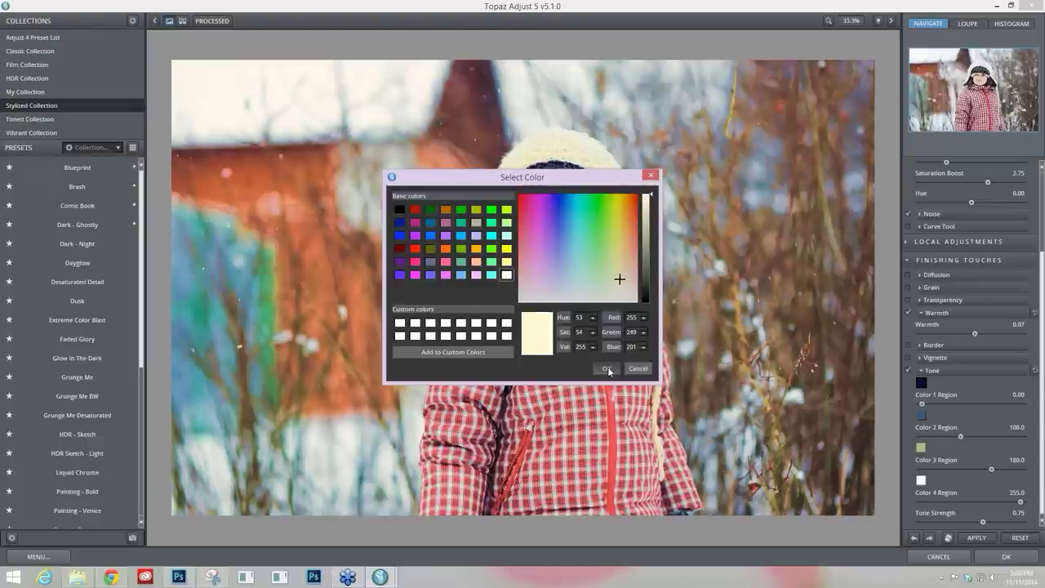
key("Return")
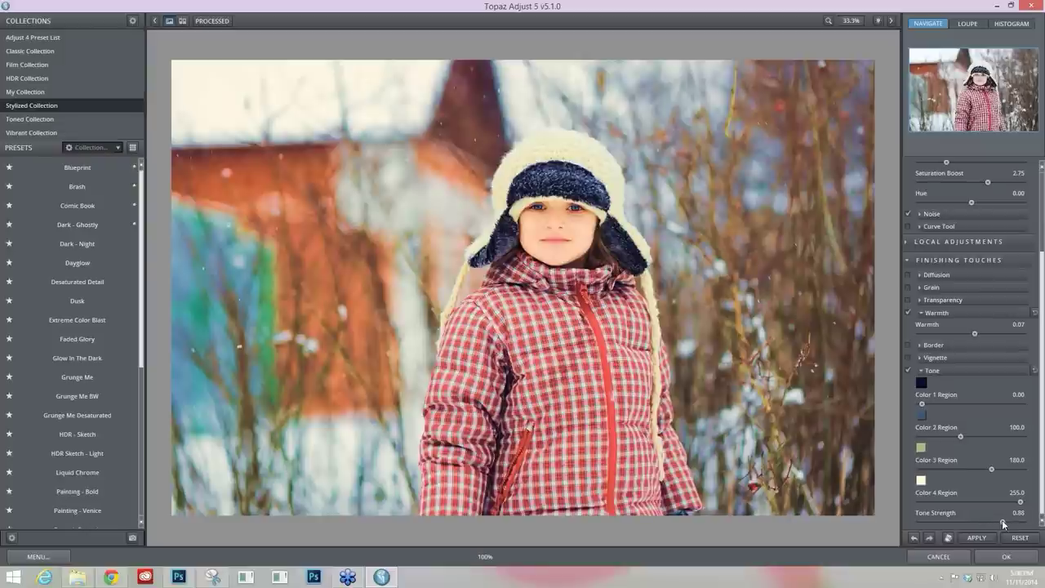
left_click_drag(1002, 522, 943, 520)
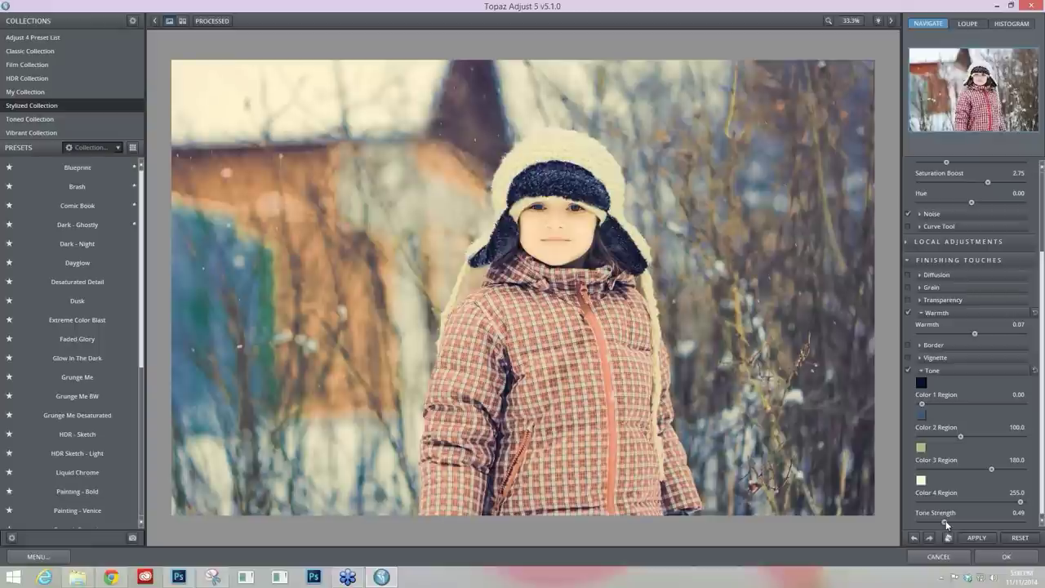
left_click_drag(947, 522, 962, 521)
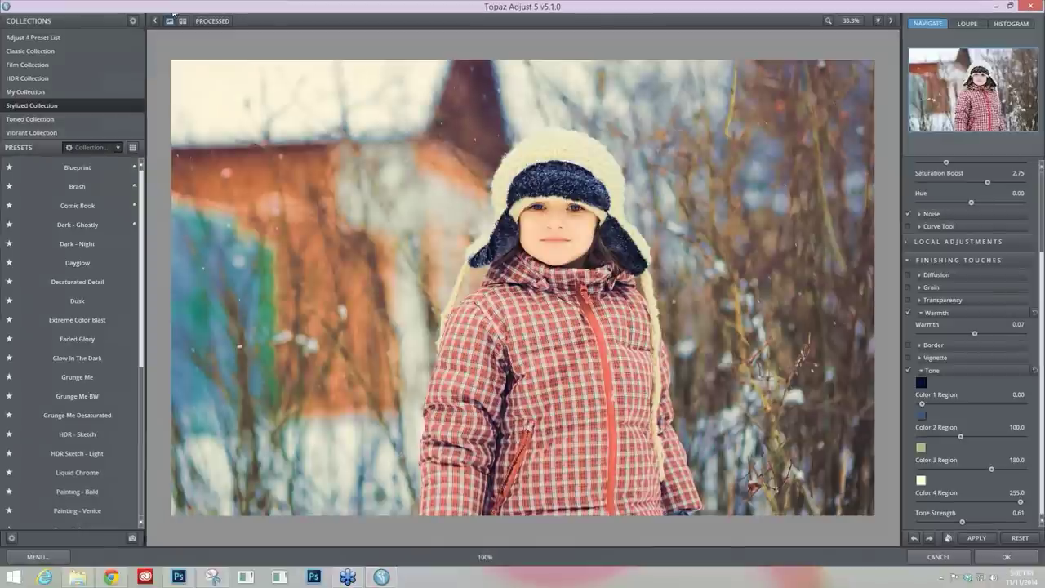
- Back in Photoshop, apply Topaz Impression to Background copy 2 with the Painting preset Oil Painting by Jim LaSala
mouse_move(190, 246)
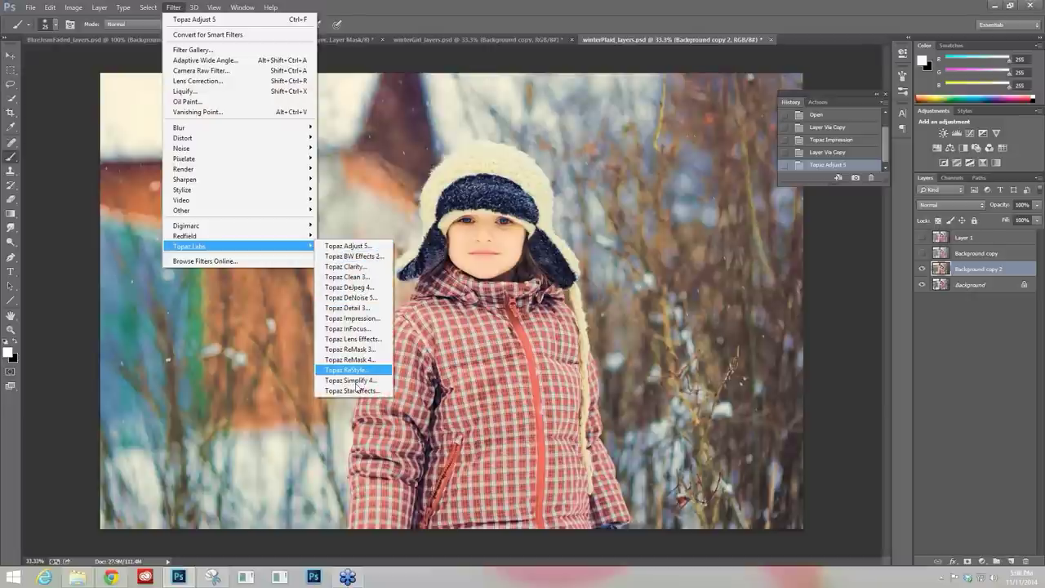
left_click(351, 317)
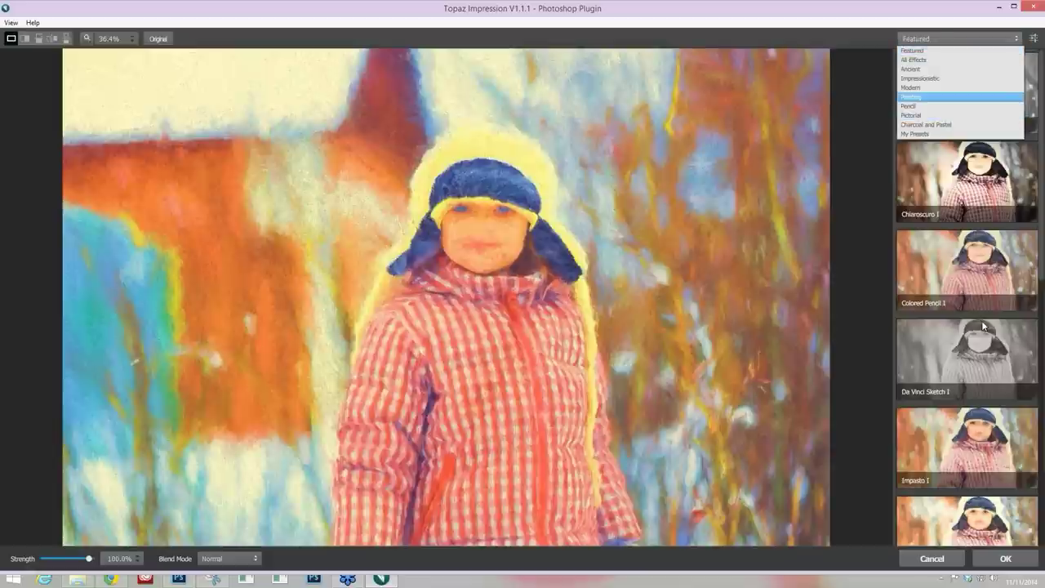
key("Return")
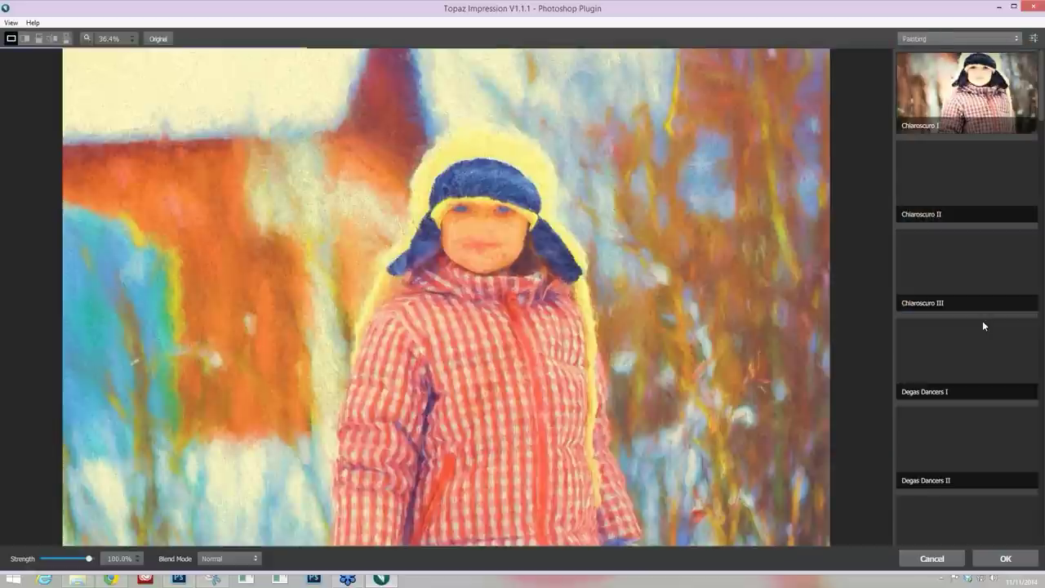
scroll(983, 322, "down", 1)
scroll(983, 311, "down", 3)
scroll(983, 309, "down", 6)
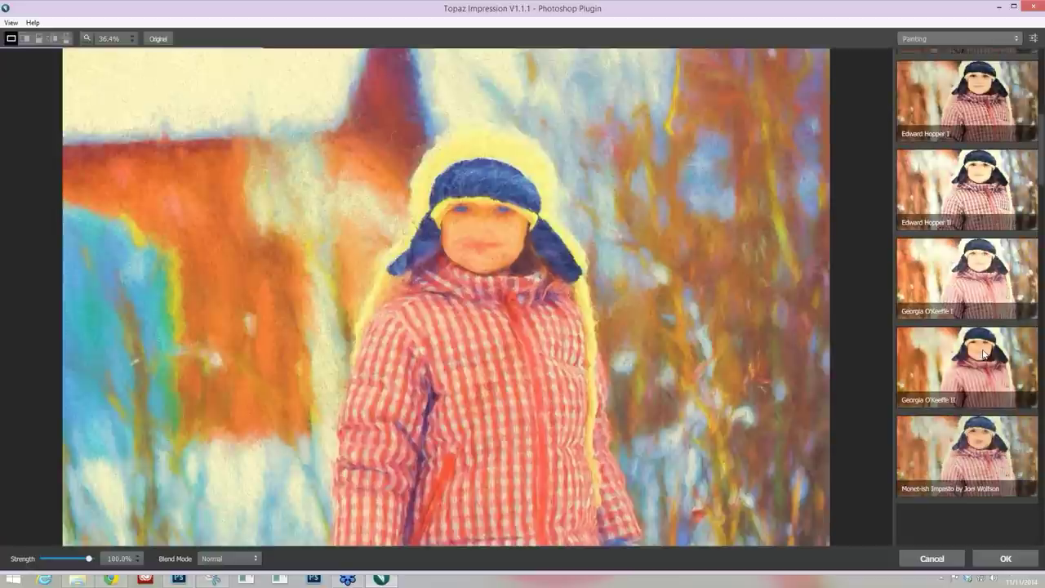
scroll(984, 354, "down", 2)
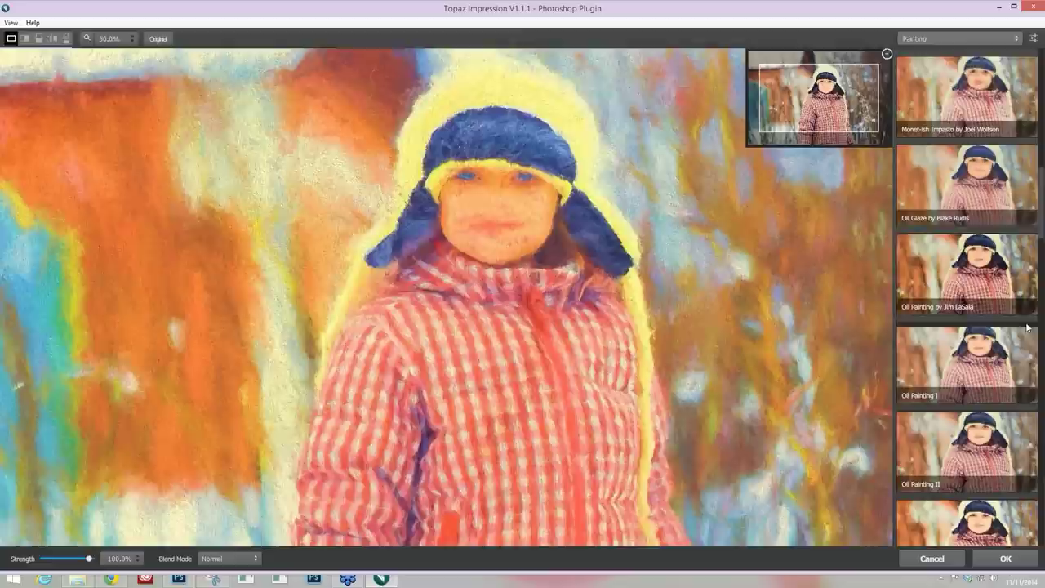
left_click(968, 273)
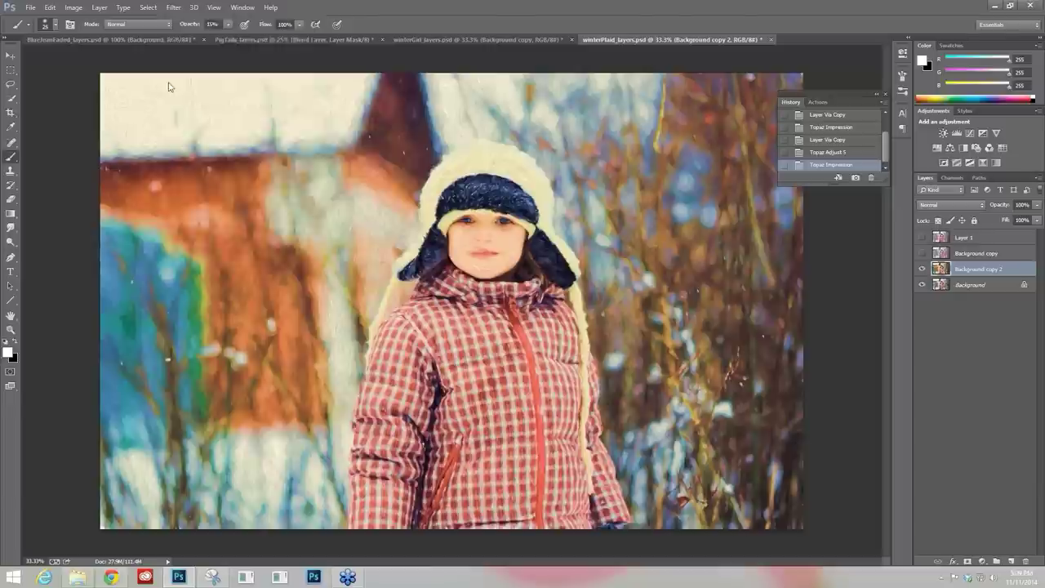
- Open Background copy 2 in Topaz ReStyle and show the Portrait collection's presets as a thumbnail grid
left_click(173, 8)
mouse_move(287, 252)
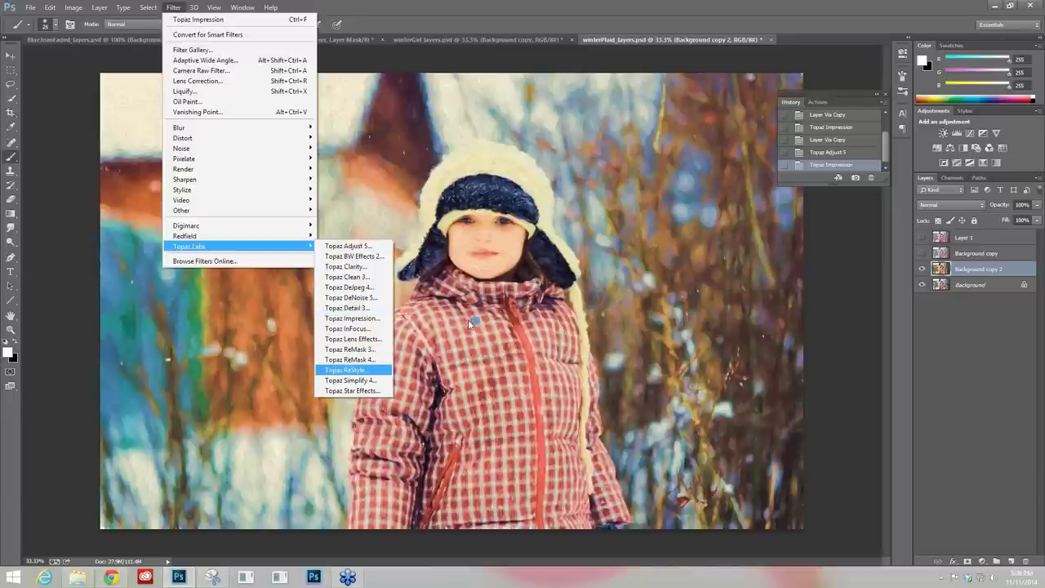
left_click(369, 370)
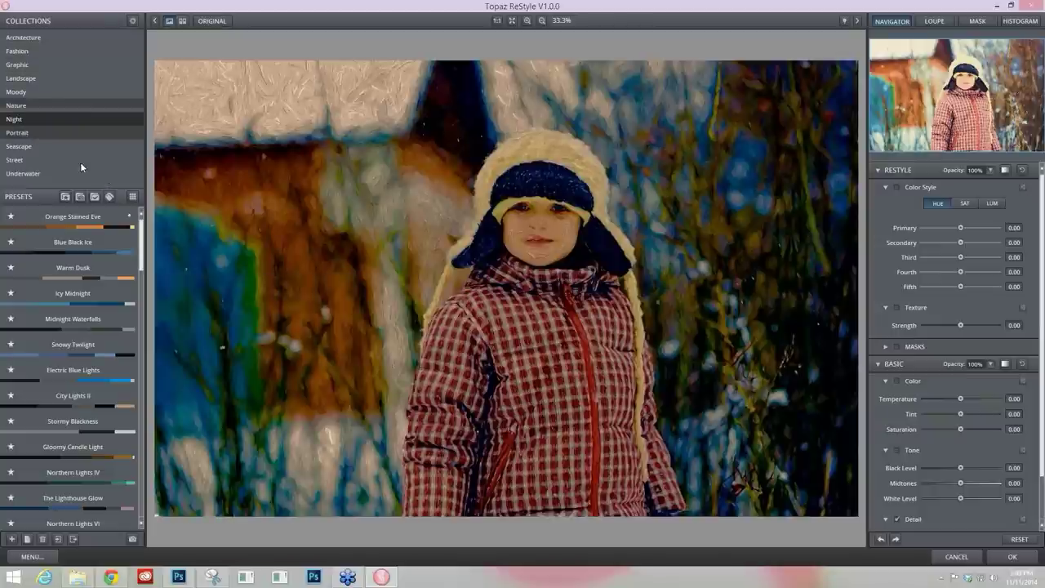
left_click(132, 196)
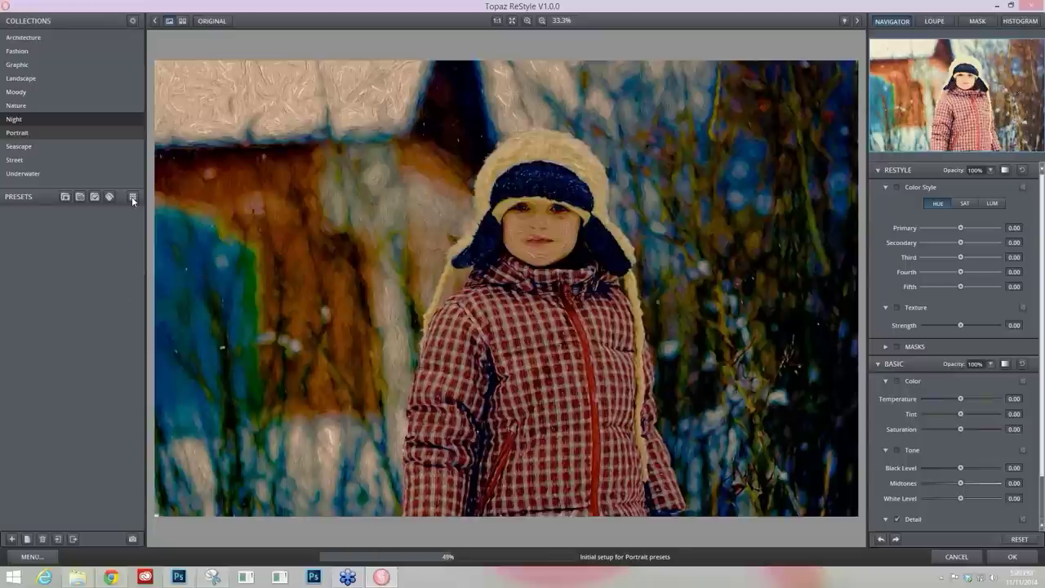